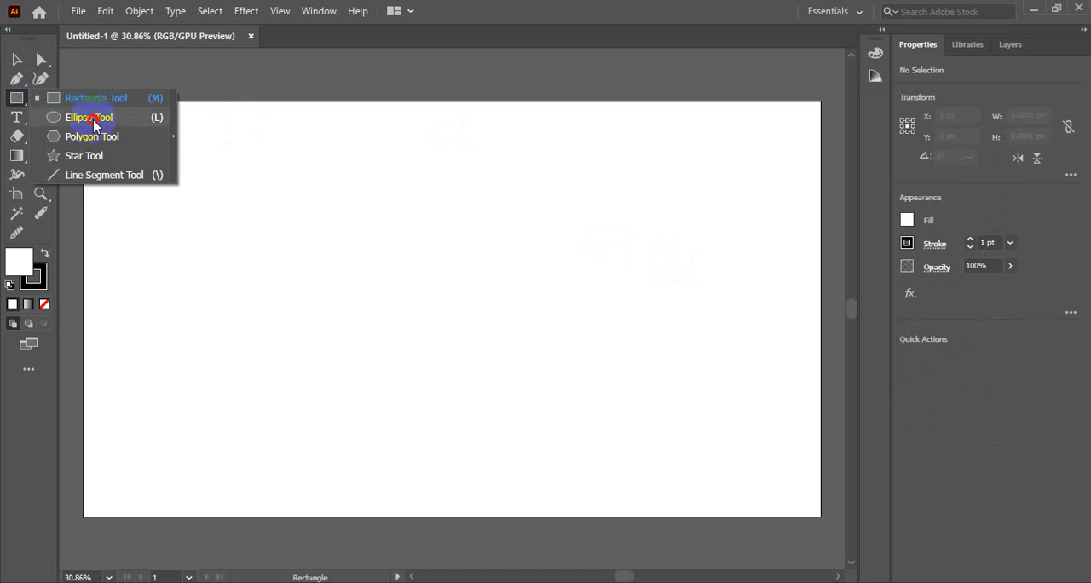
Draw a circle about 504 px in diameter and move it near the centre of the artboard.
left_click_drag(400, 210, 468, 305)
left_click(16, 60)
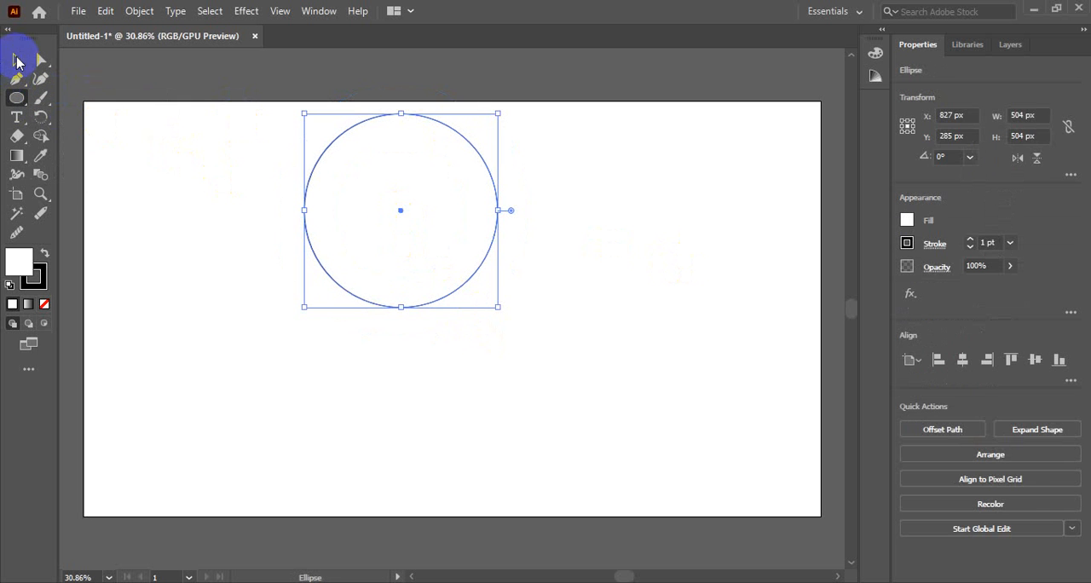
left_click_drag(457, 139, 542, 233)
left_click(621, 234)
left_click(623, 229)
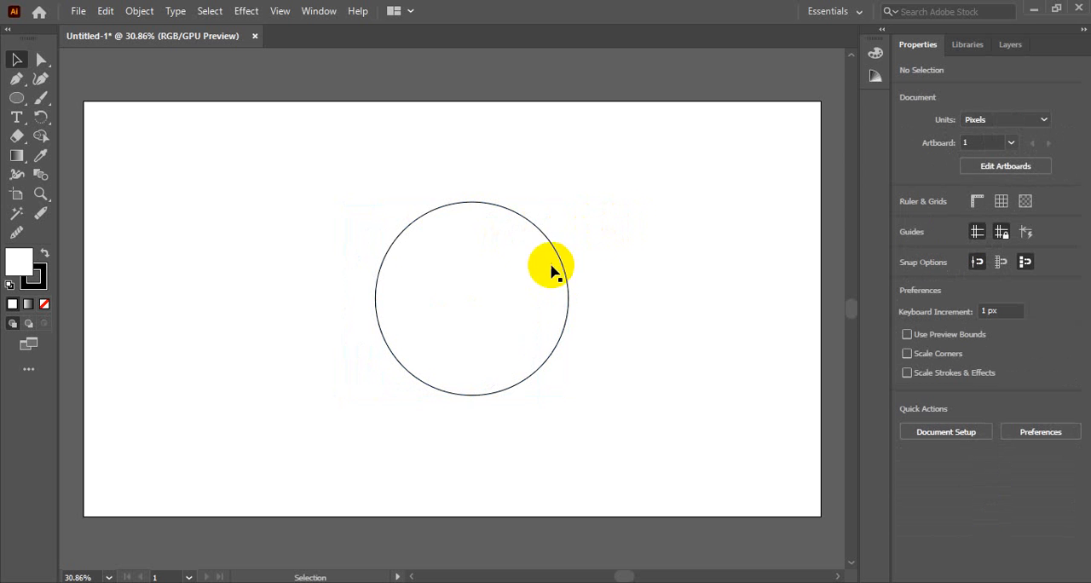
left_click(529, 223)
left_click_drag(529, 223, 517, 214)
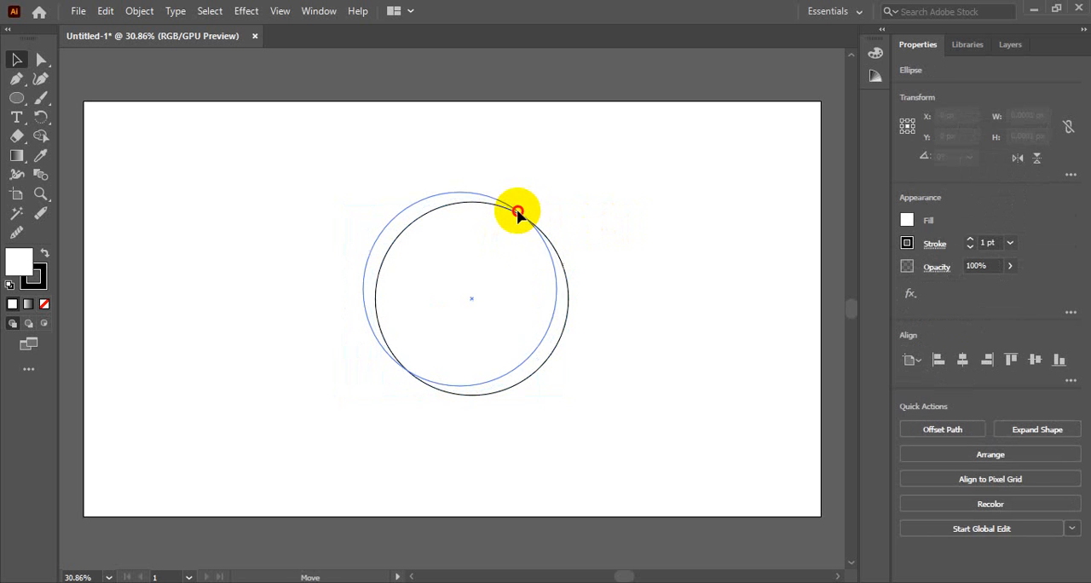
left_click(602, 205)
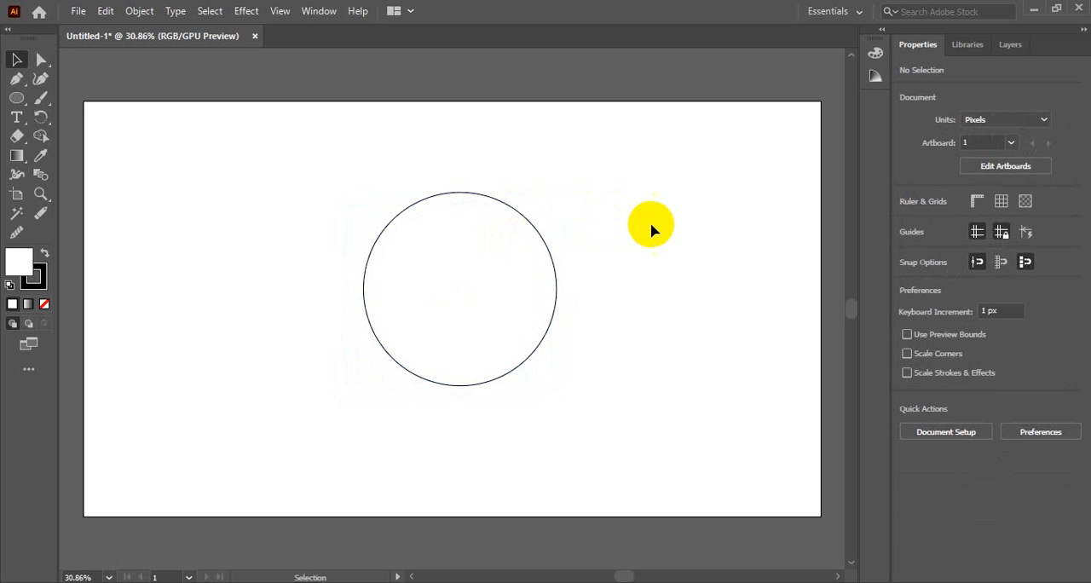
Remove the circle's stroke and fill it with yellow F5FF17.
left_click(528, 224)
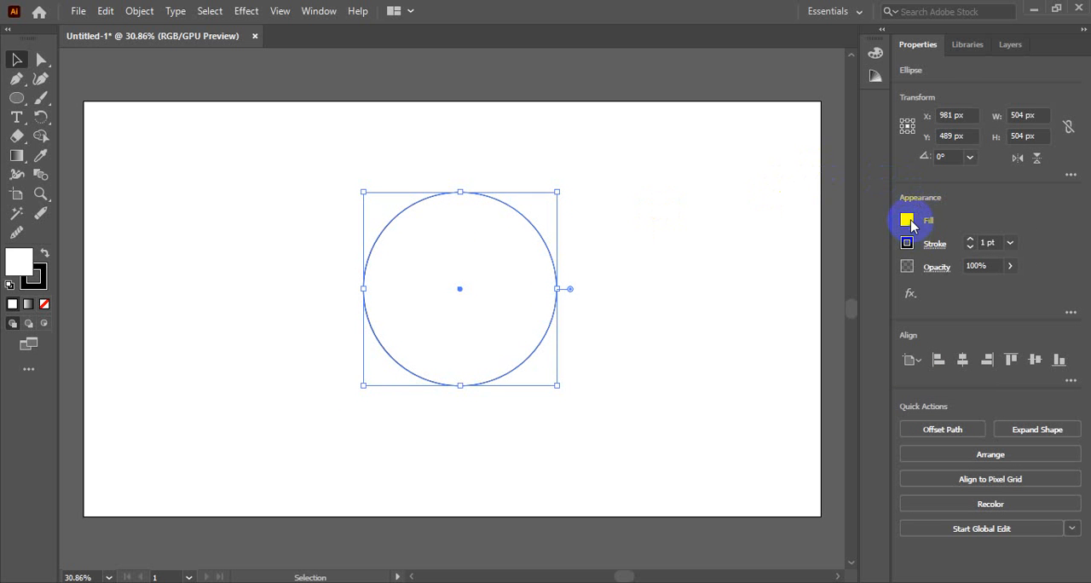
left_click(43, 278)
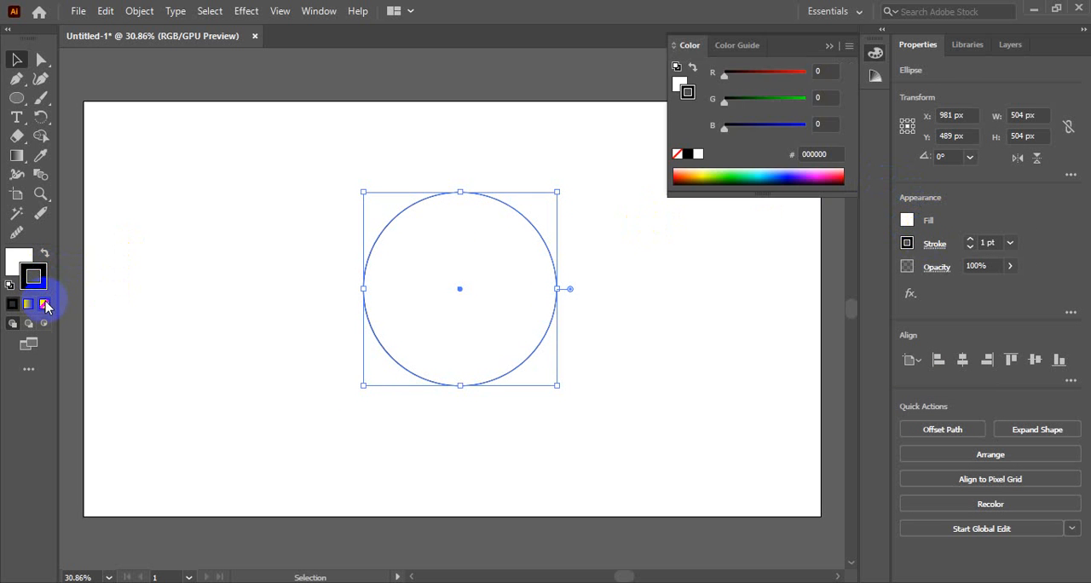
left_click(46, 305)
left_click(19, 260)
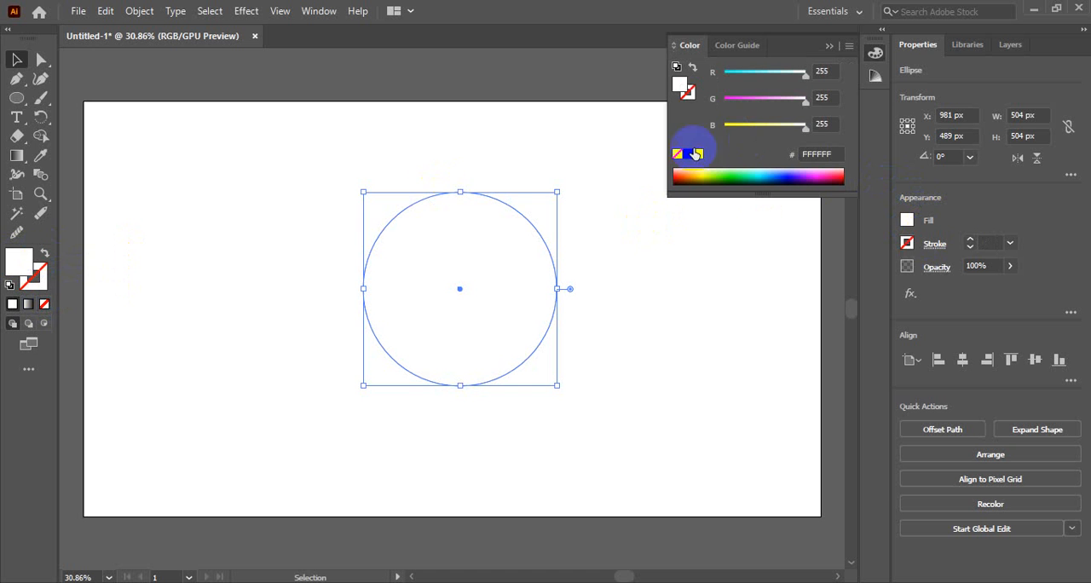
left_click(705, 173)
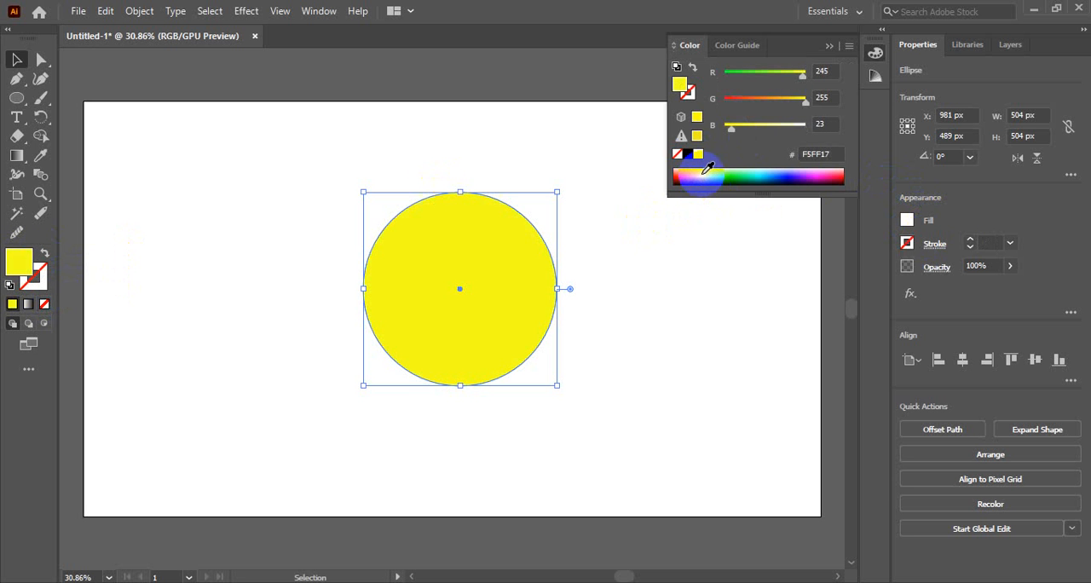
left_click(400, 201)
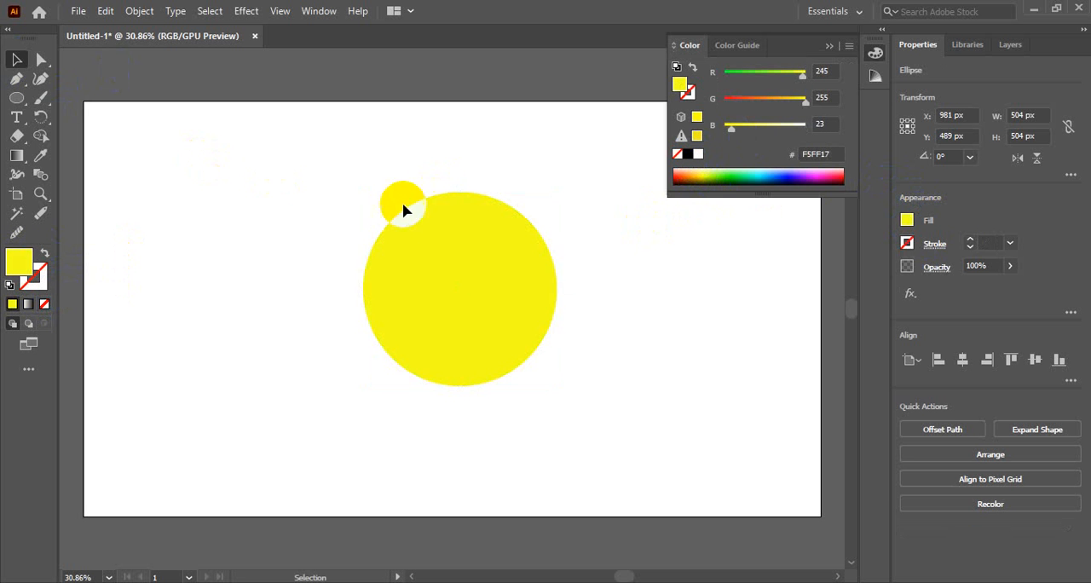
Inspect the circle's fill colour in the Color Picker, close the colour controls and deselect the circle.
left_click(461, 263)
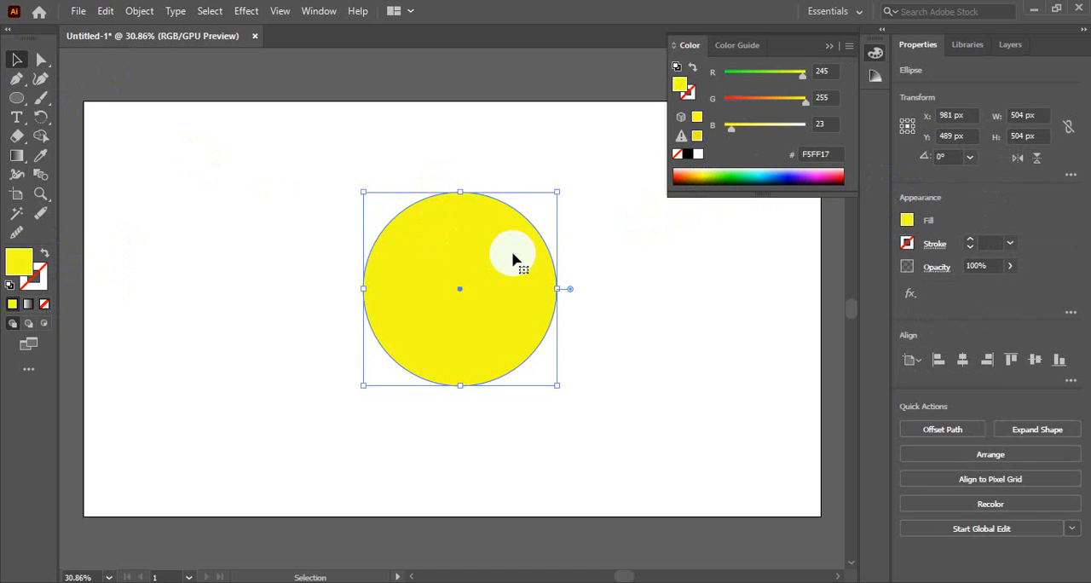
left_click(526, 198)
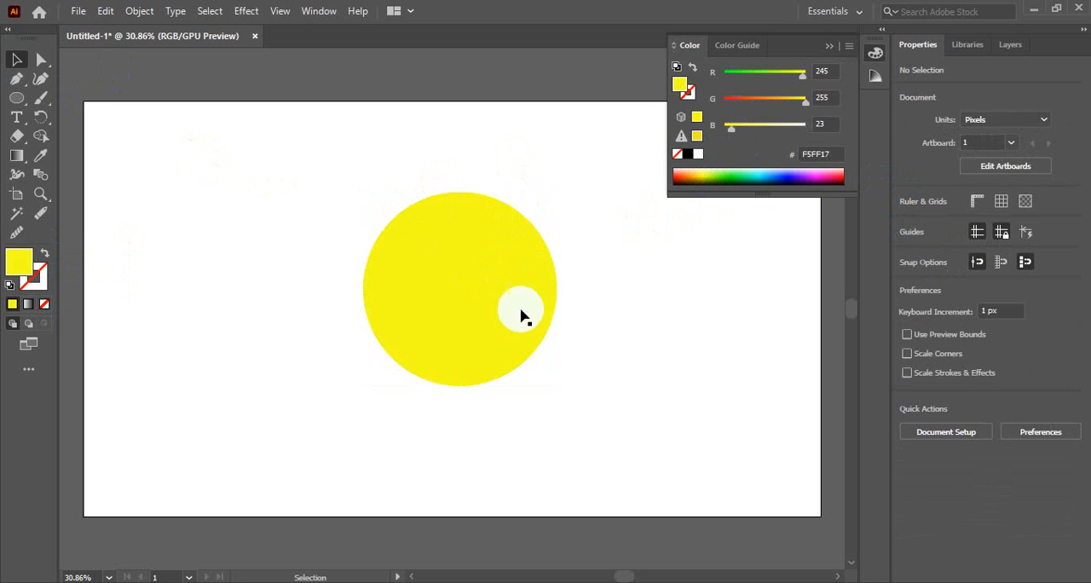
left_click(467, 296)
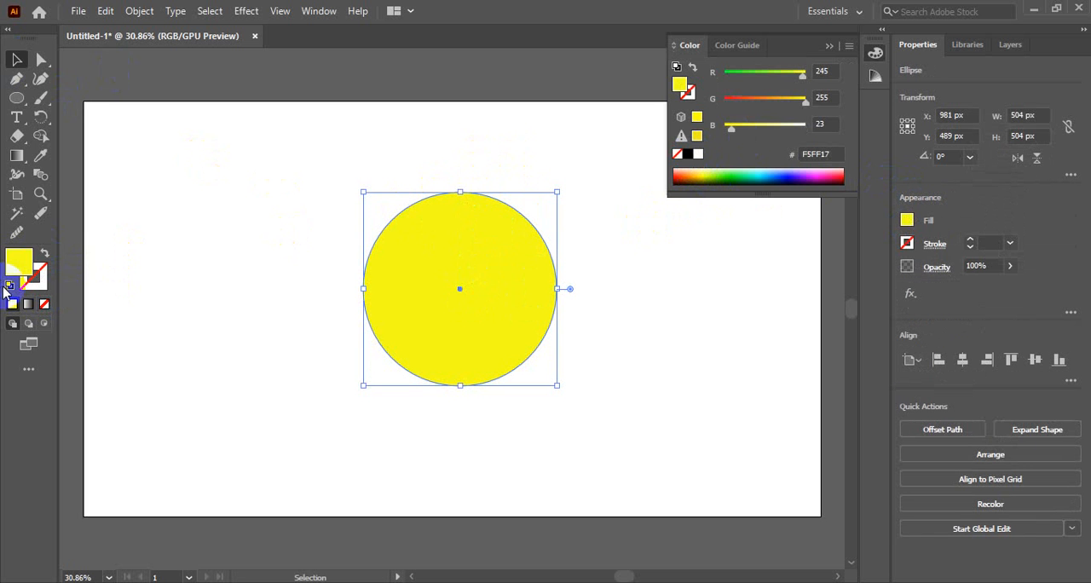
left_click(20, 260)
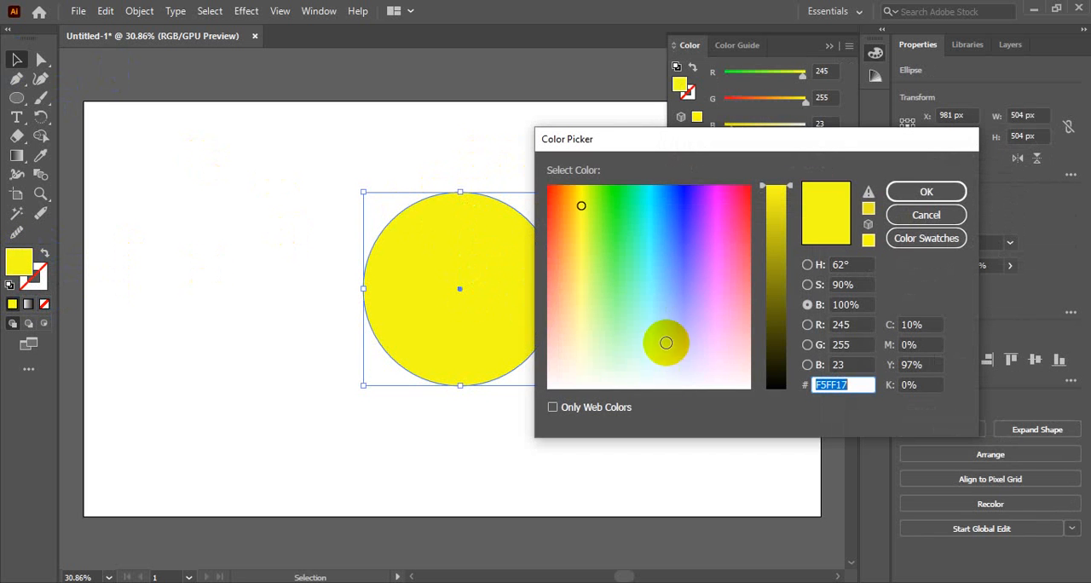
left_click(926, 193)
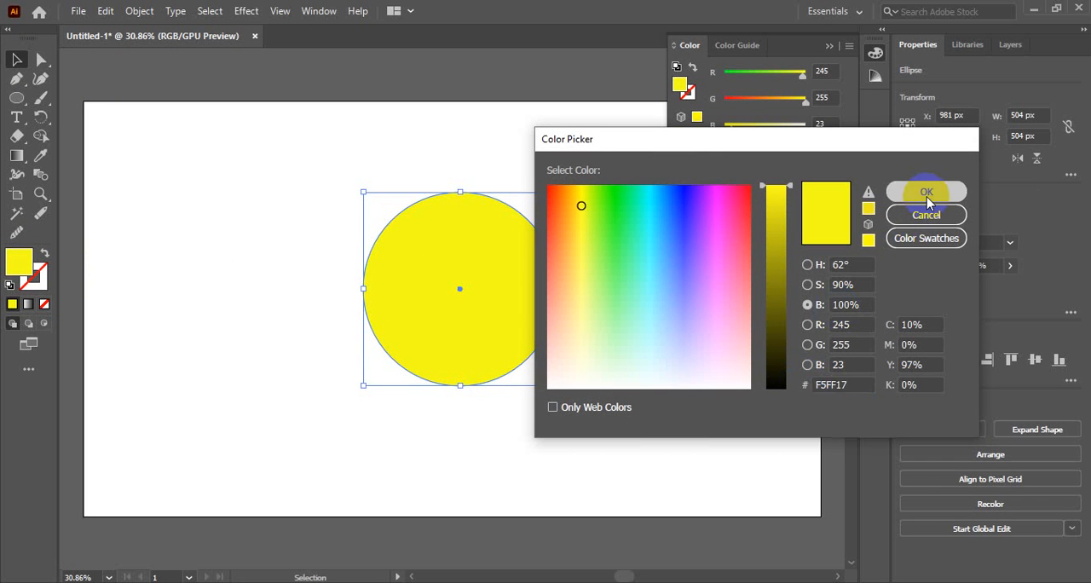
left_click(453, 273)
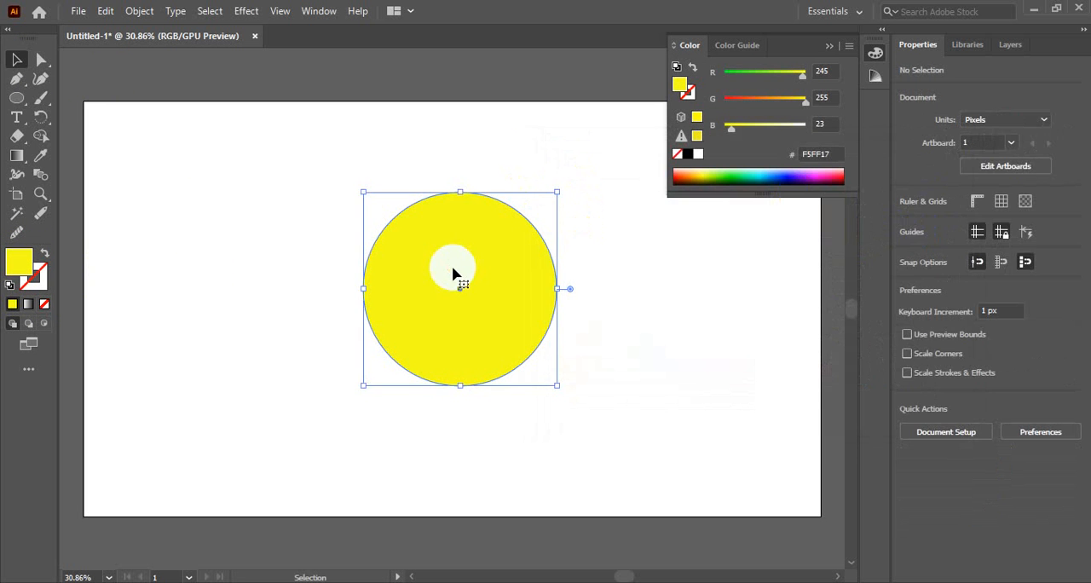
left_click(873, 52)
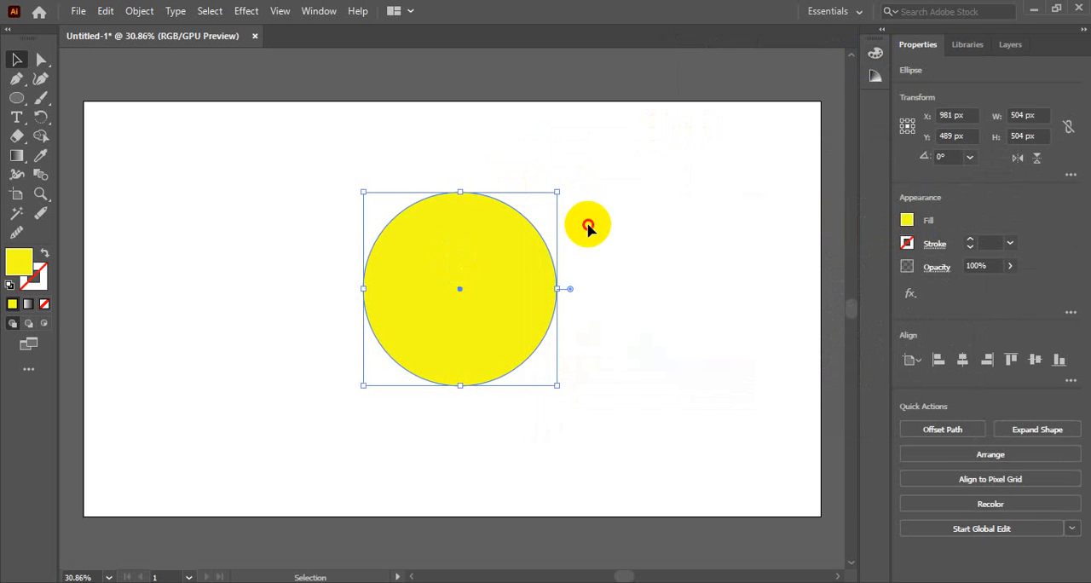
left_click(588, 227)
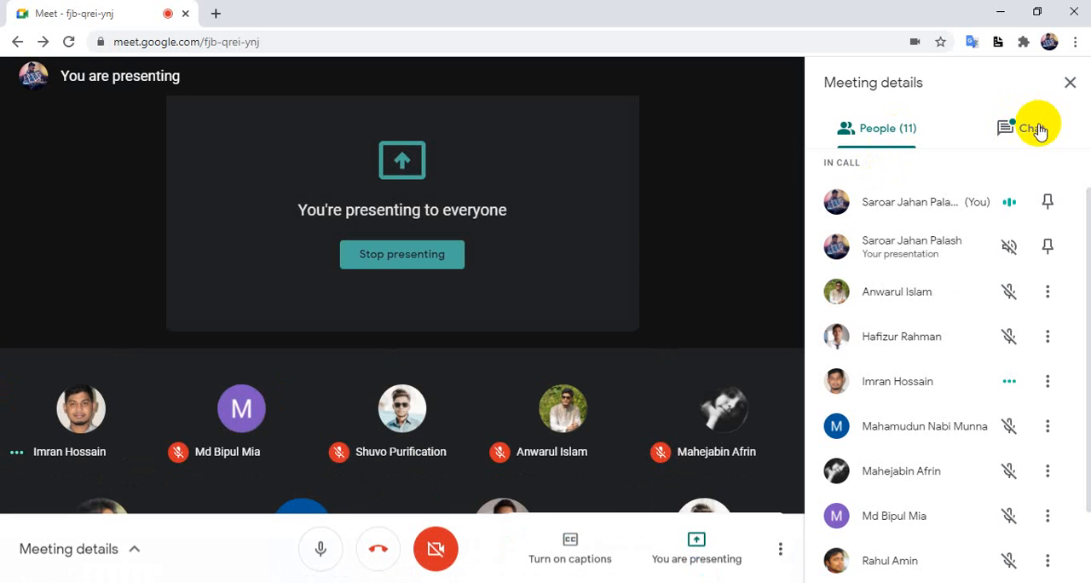
Check the chat and the participant list in Google Meet and return to Illustrator.
left_click(1028, 129)
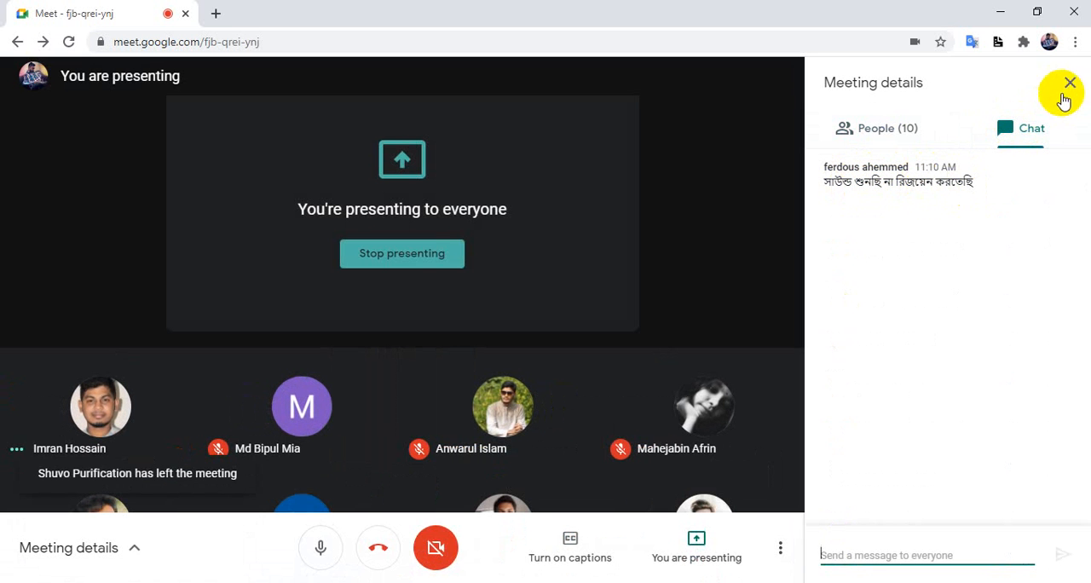
left_click(918, 124)
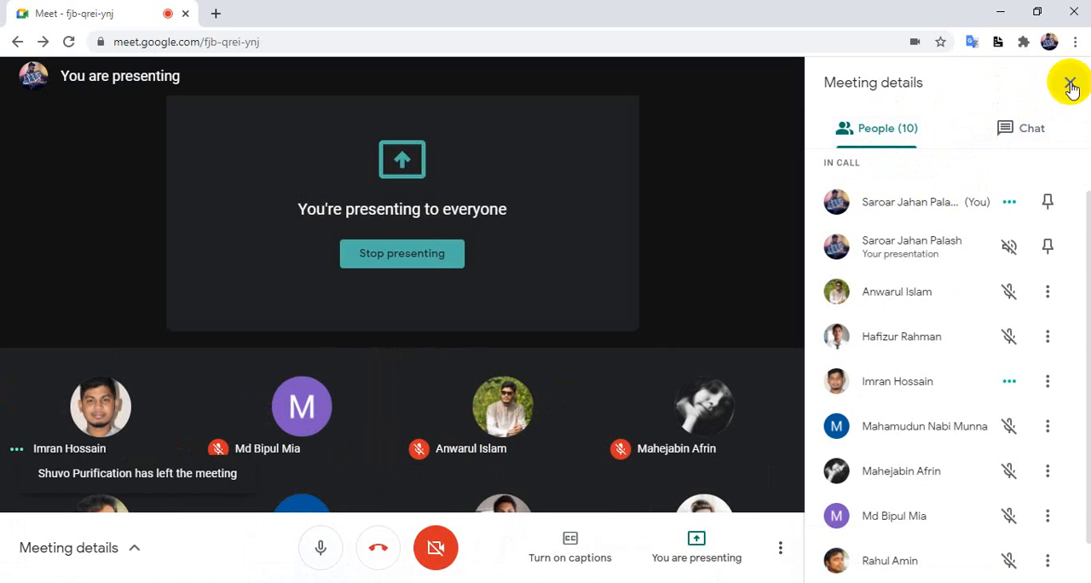
left_click(241, 582)
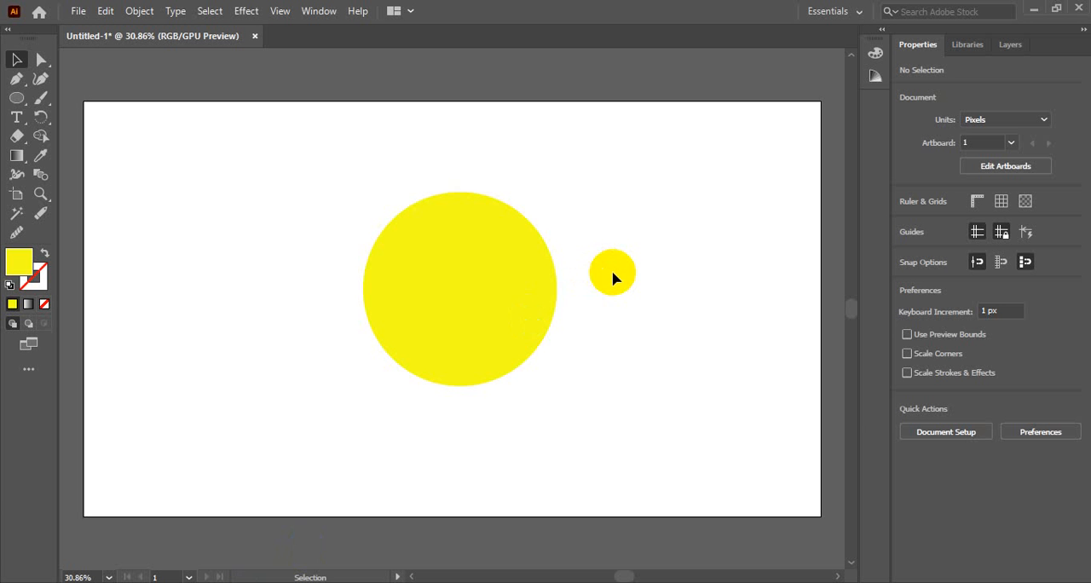
left_click(1069, 471)
Add the placeholder text "Lorem ipsum" above and left of the circle and scale it up to about 58.78 pt.
left_click(16, 117)
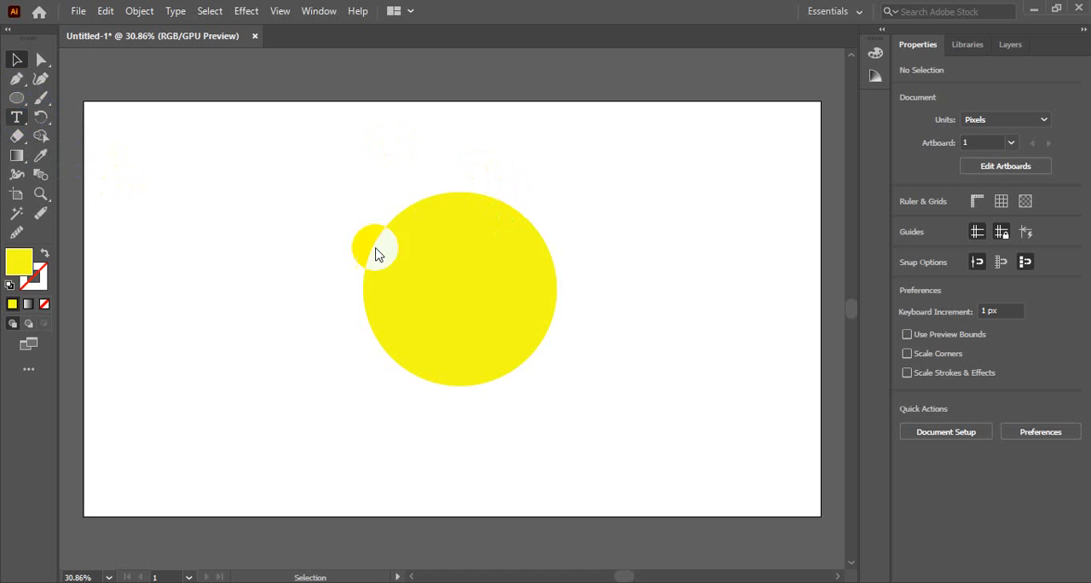
left_click(17, 119)
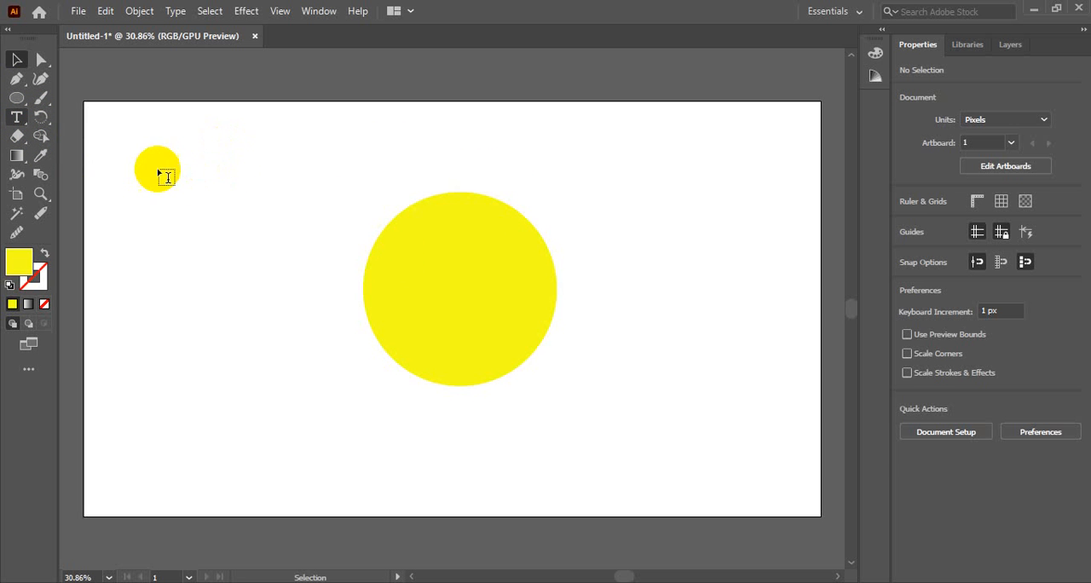
left_click(226, 176)
left_click(17, 61)
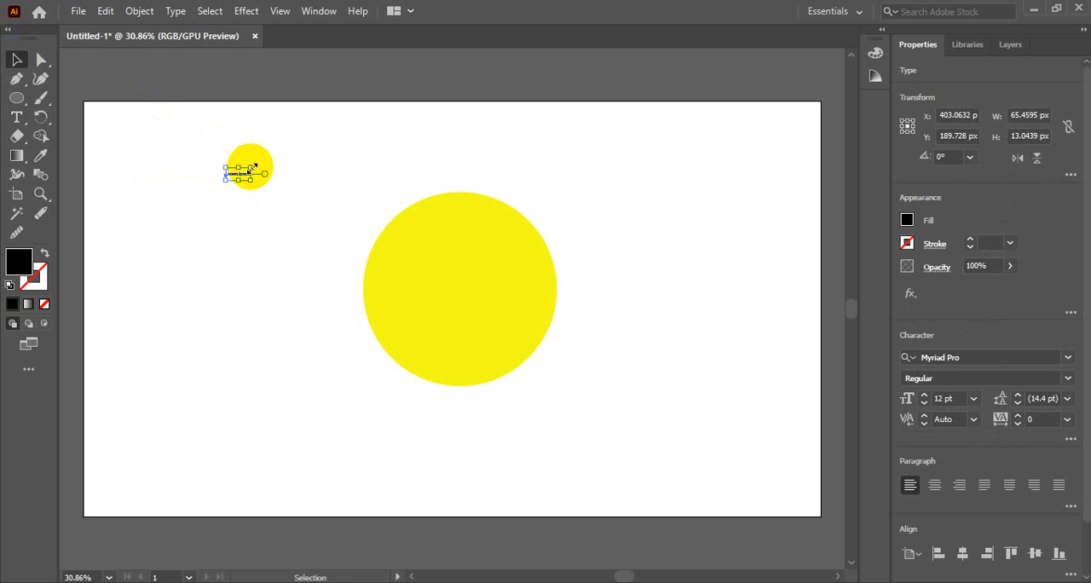
left_click_drag(254, 167, 332, 127)
left_click(19, 63)
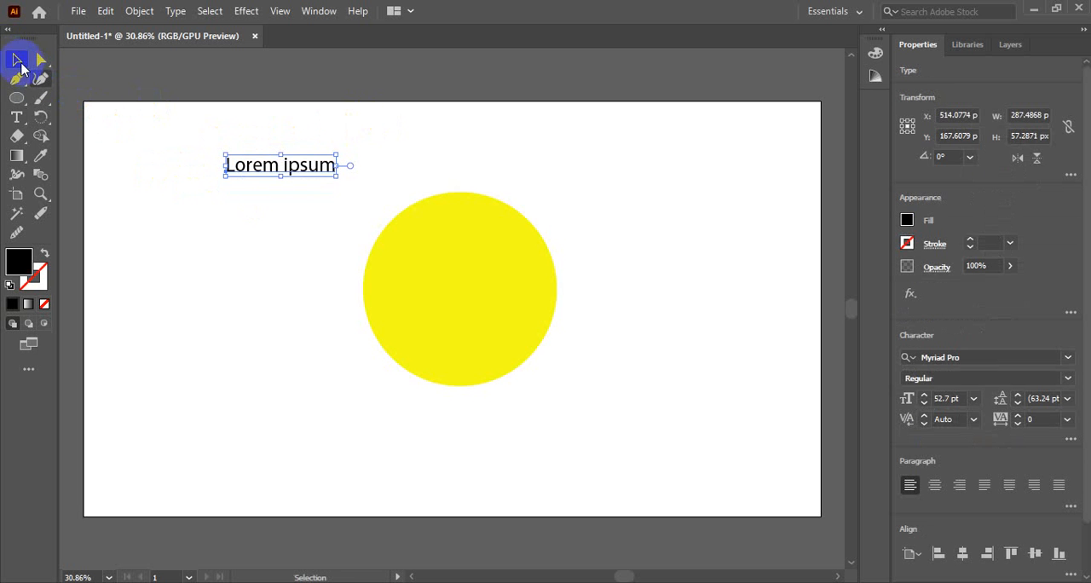
left_click(325, 235)
left_click(315, 167)
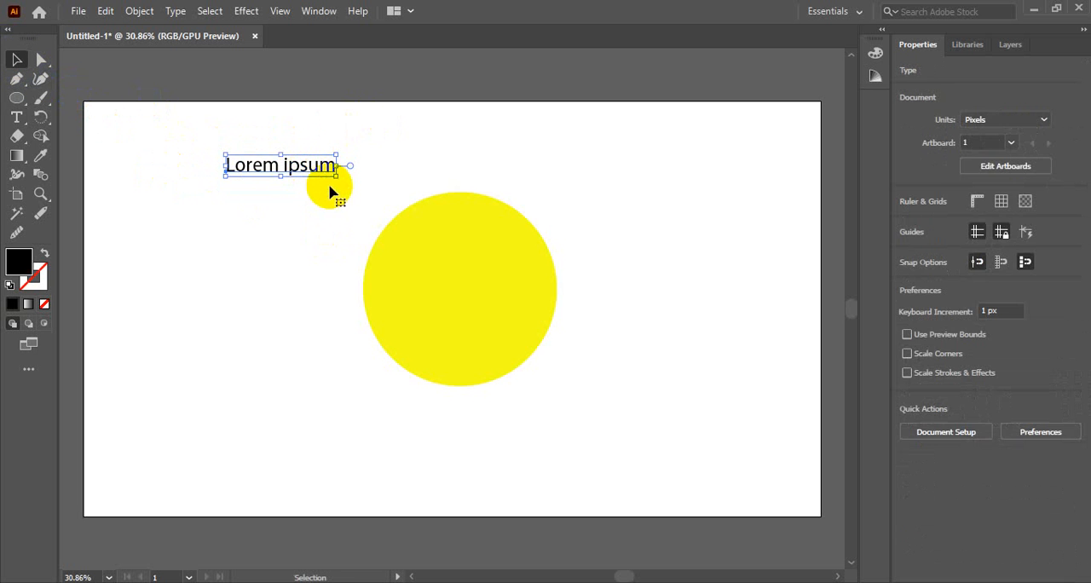
left_click_drag(338, 177, 353, 188)
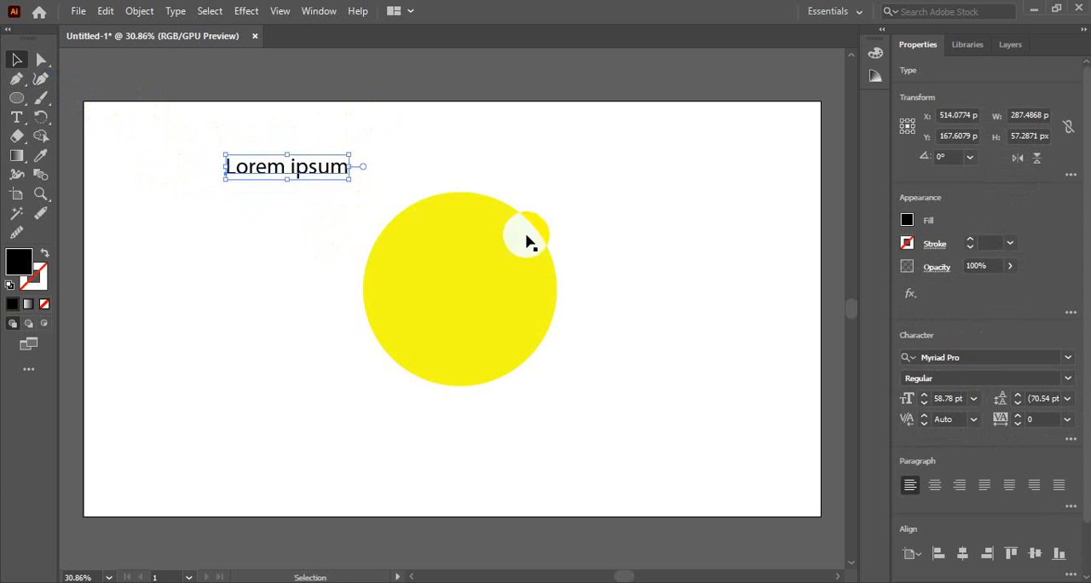
Change the font of the "Lorem ipsum" text to Norwester.
left_click(964, 359)
key("Down")
key("Down")
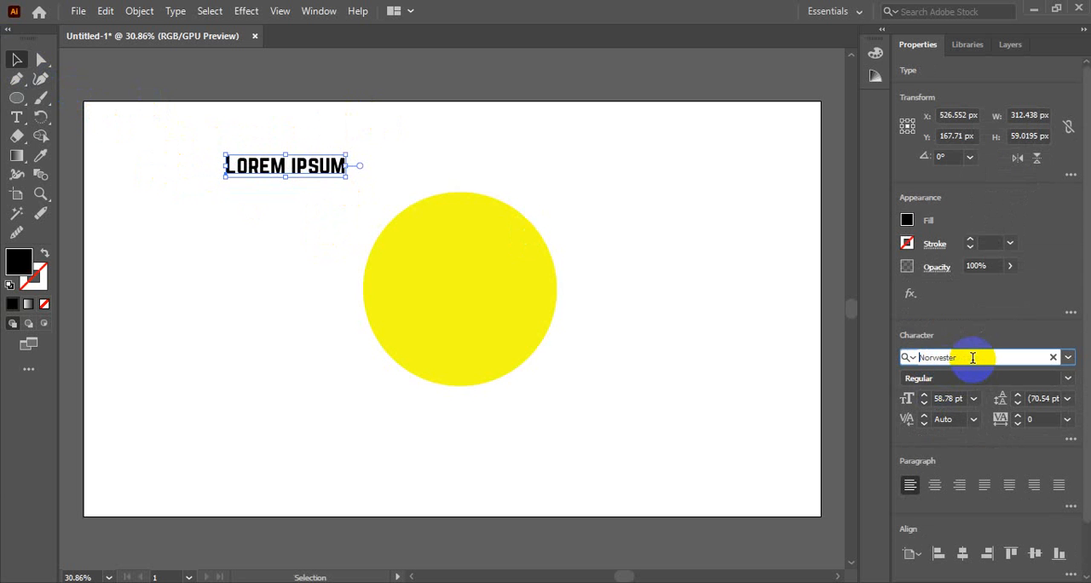
key("Up")
key("Down")
left_click(122, 197)
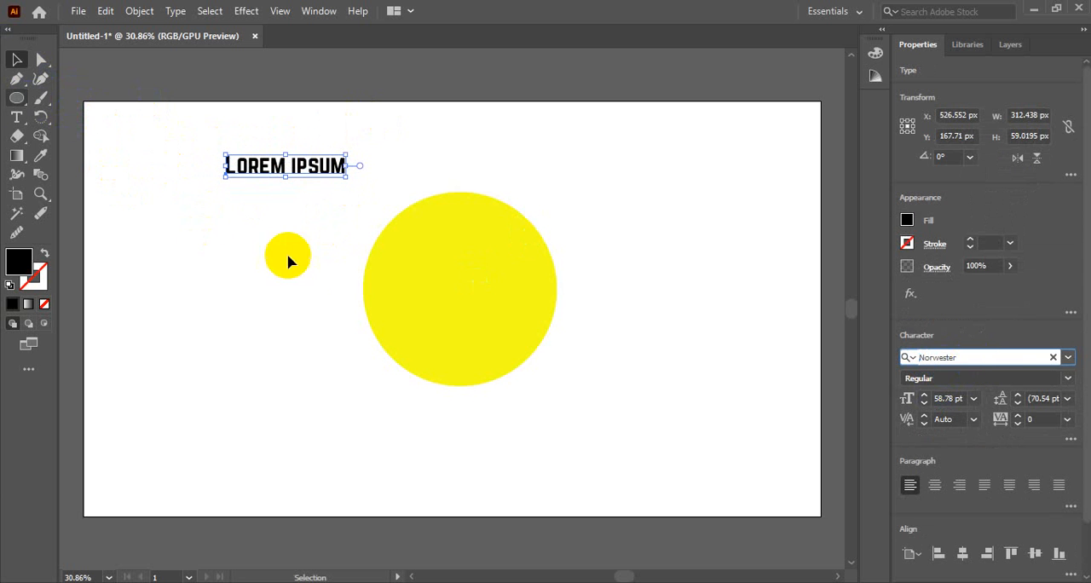
left_click(303, 271)
Recolour only the word "ipsum" in the text to red EA030F.
key("t")
left_click(292, 163)
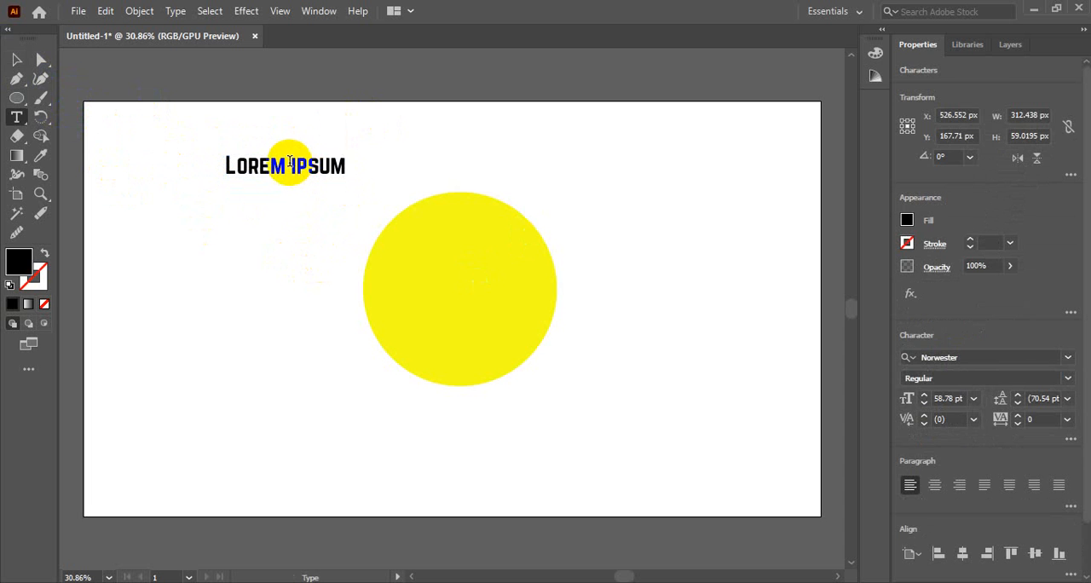
left_click_drag(292, 163, 385, 161)
left_click(19, 263)
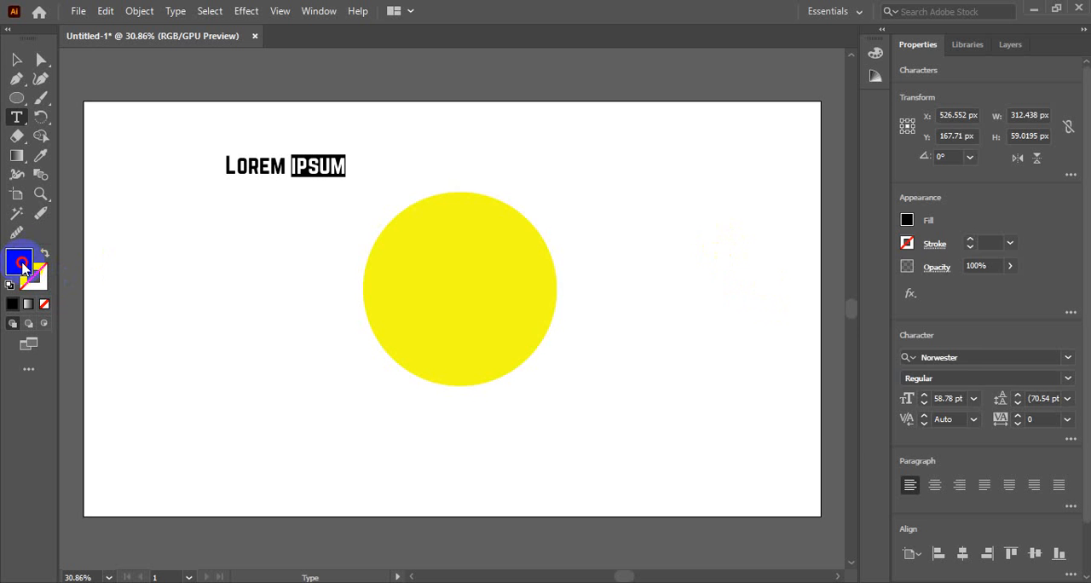
double_click(20, 265)
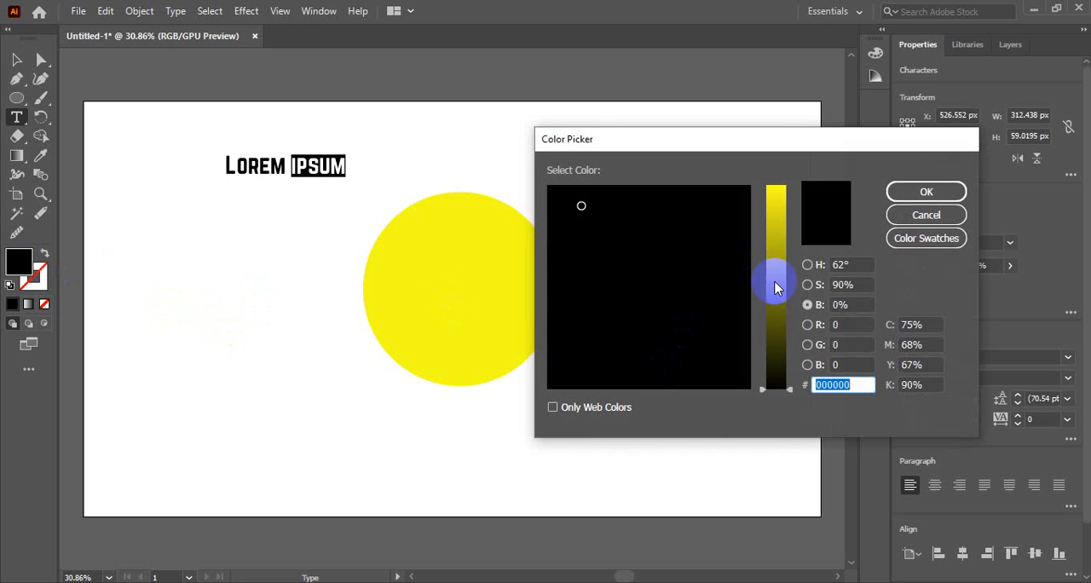
left_click(807, 265)
left_click_drag(775, 263, 777, 194)
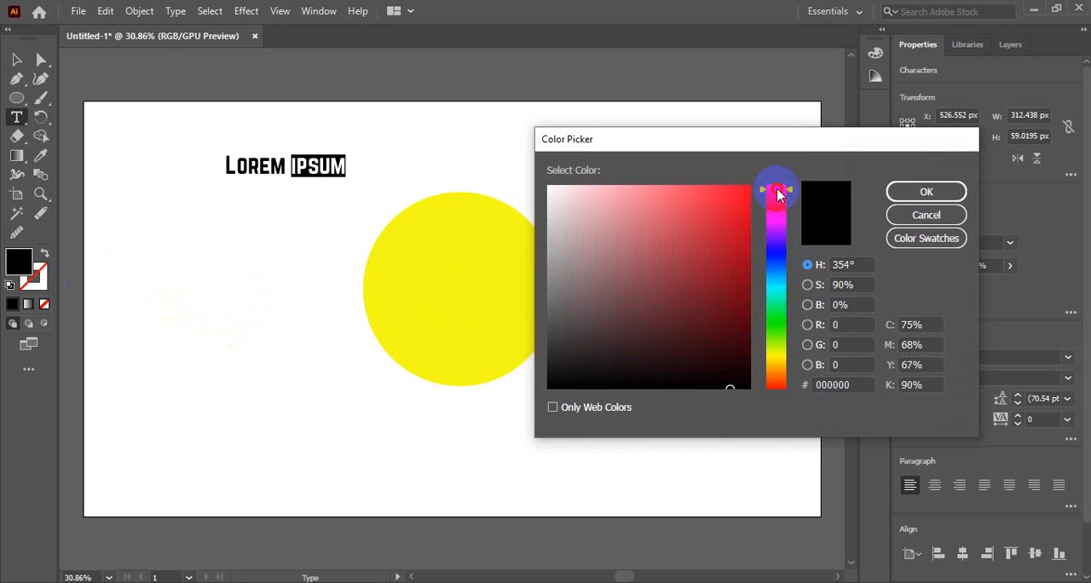
left_click(735, 195)
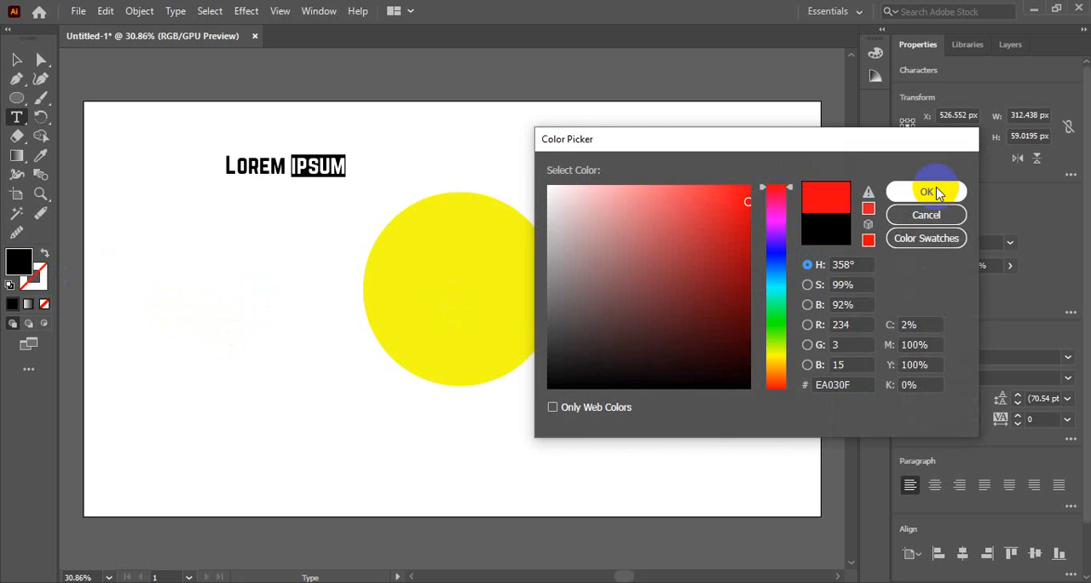
left_click(926, 190)
left_click(7, 56)
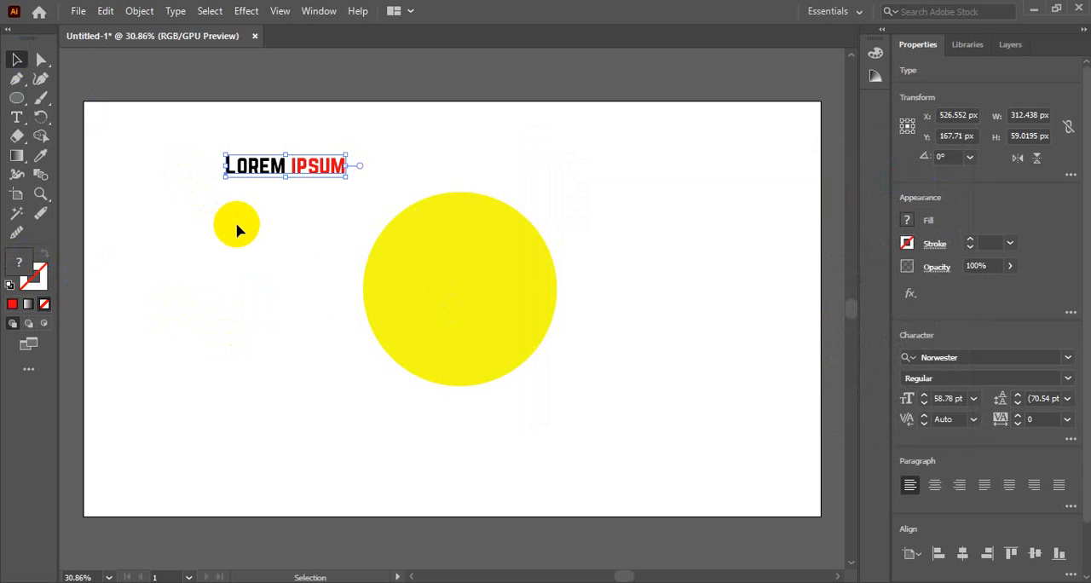
Move the "Lorem ipsum" text closer to the artboard's upper-left corner, to about X 468 px, Y 101 px.
left_click(306, 293)
left_click(307, 195, "ctrl")
left_click(307, 194, "ctrl")
left_click_drag(506, 414, 341, 196)
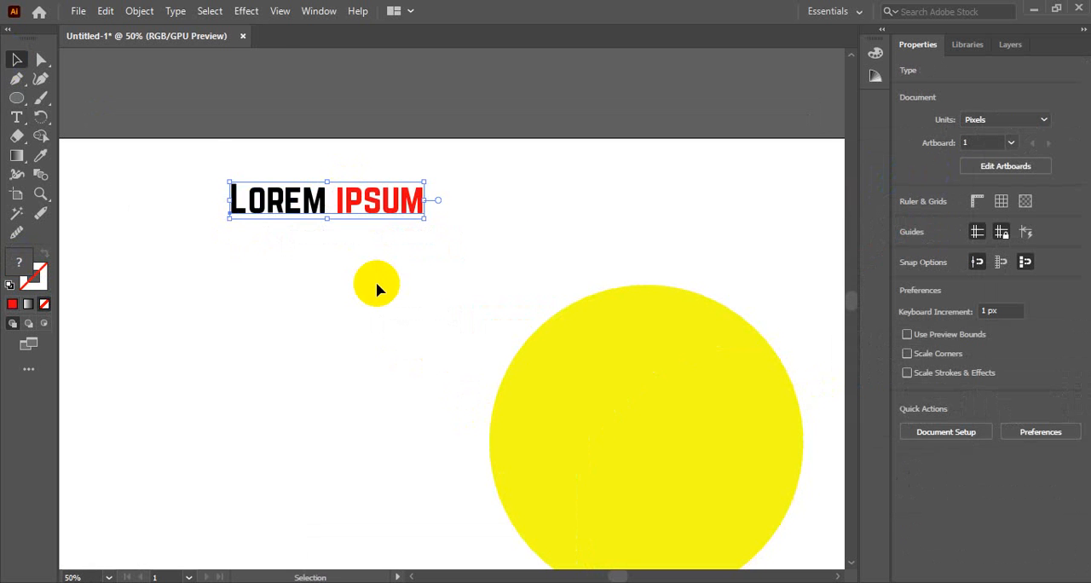
left_click(212, 207)
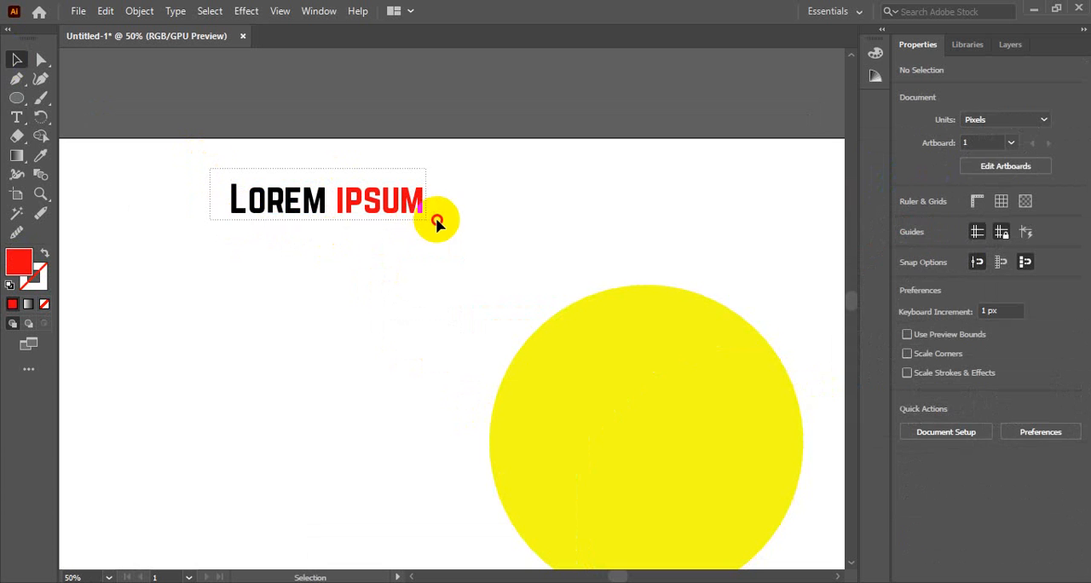
left_click(380, 223)
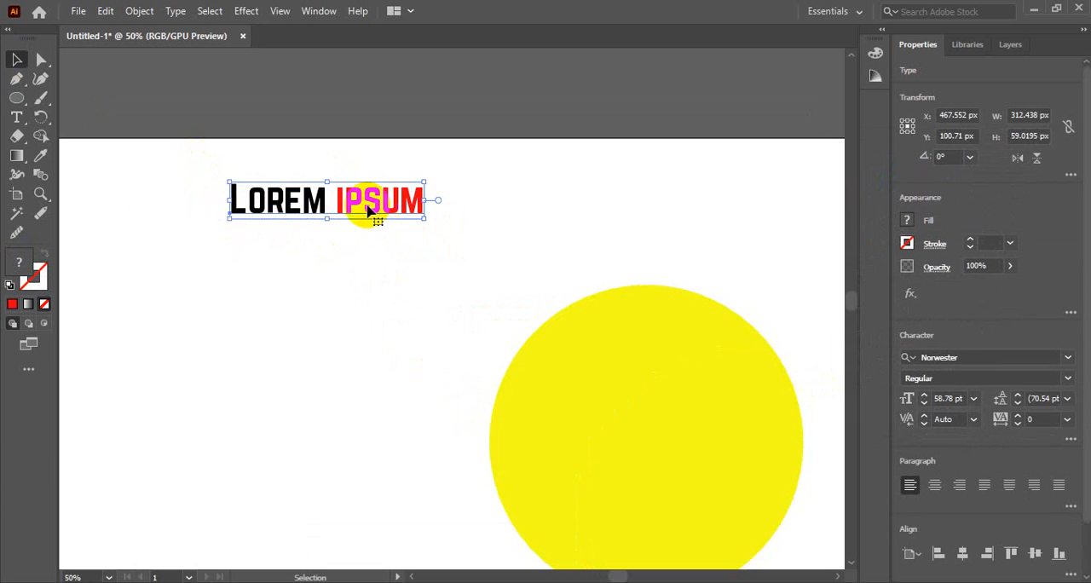
Move the yellow circle off the artboard to above its upper edge, at about X 845 px, Y -378 px.
key("ctrl+alt+space")
left_click(390, 293, "ctrl+alt")
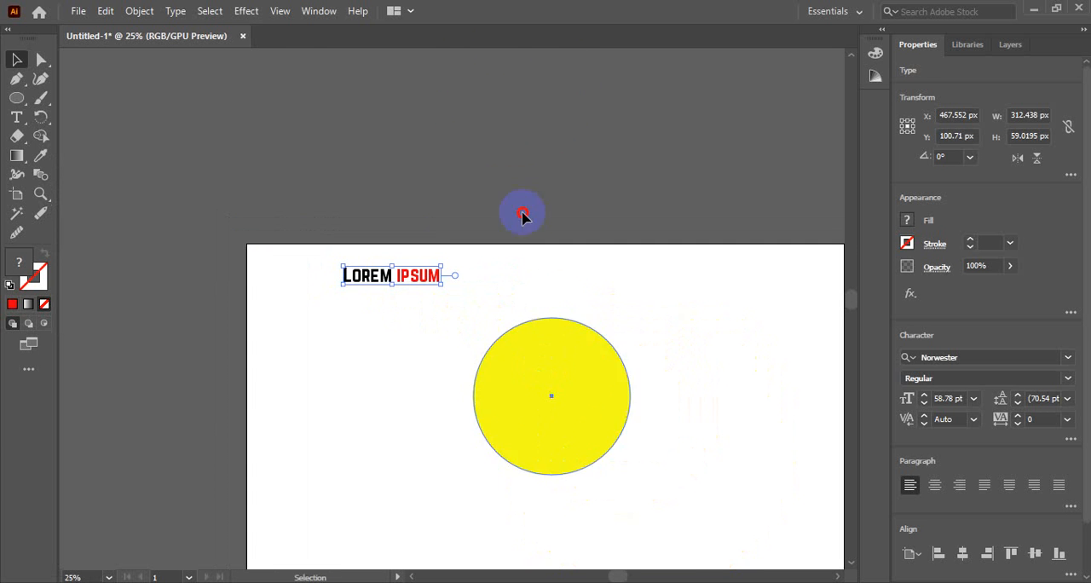
left_click_drag(501, 93, 503, 96)
Preview the artboard-clipped JPEG export in Save for Web and close it without saving.
left_click(426, 285)
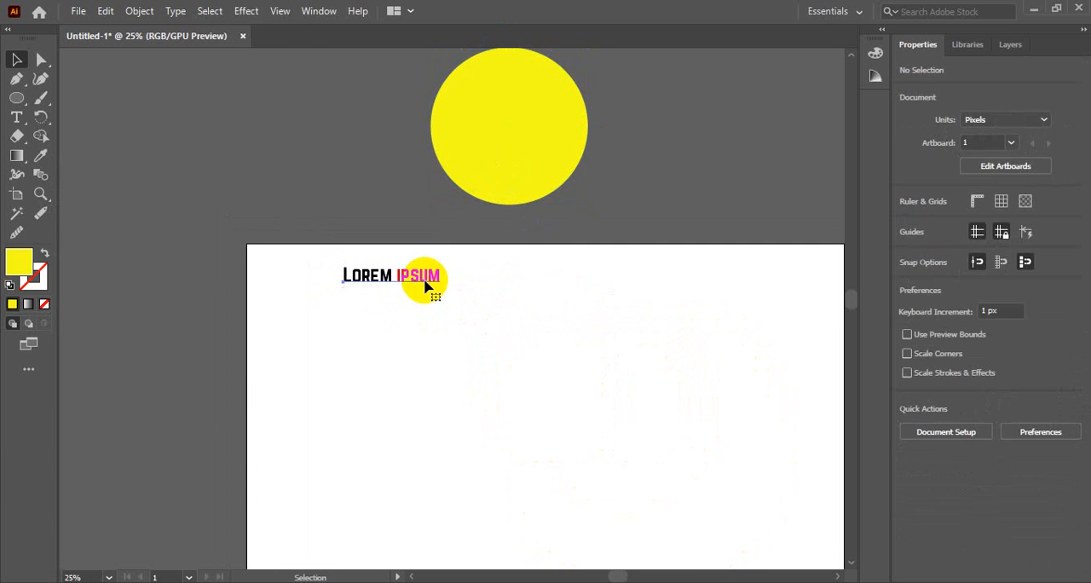
left_click(852, 225)
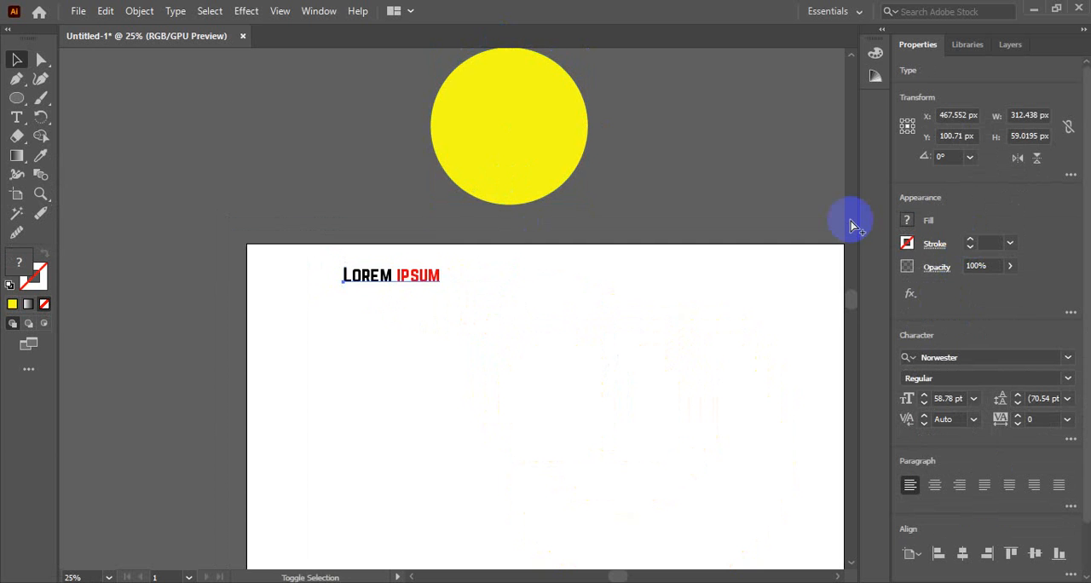
key("ctrl+alt+shift+s")
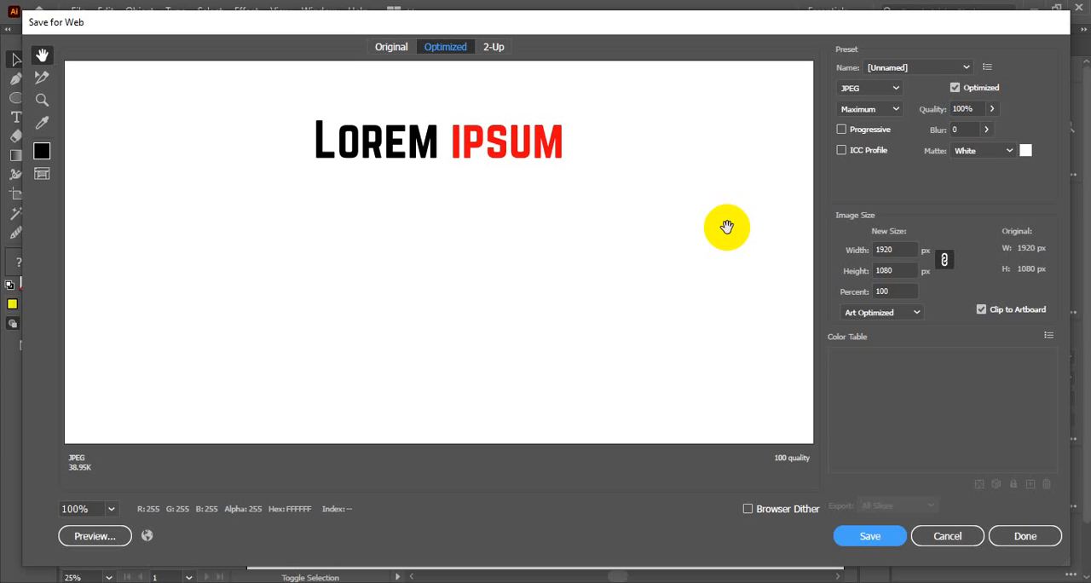
left_click(981, 309)
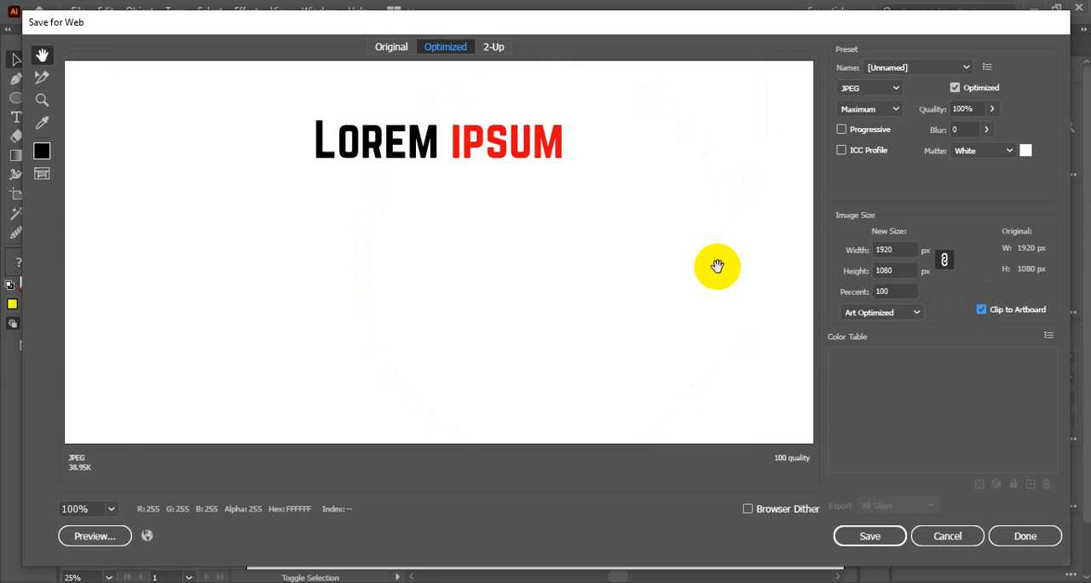
left_click(515, 240, "alt")
left_click(514, 240, "alt")
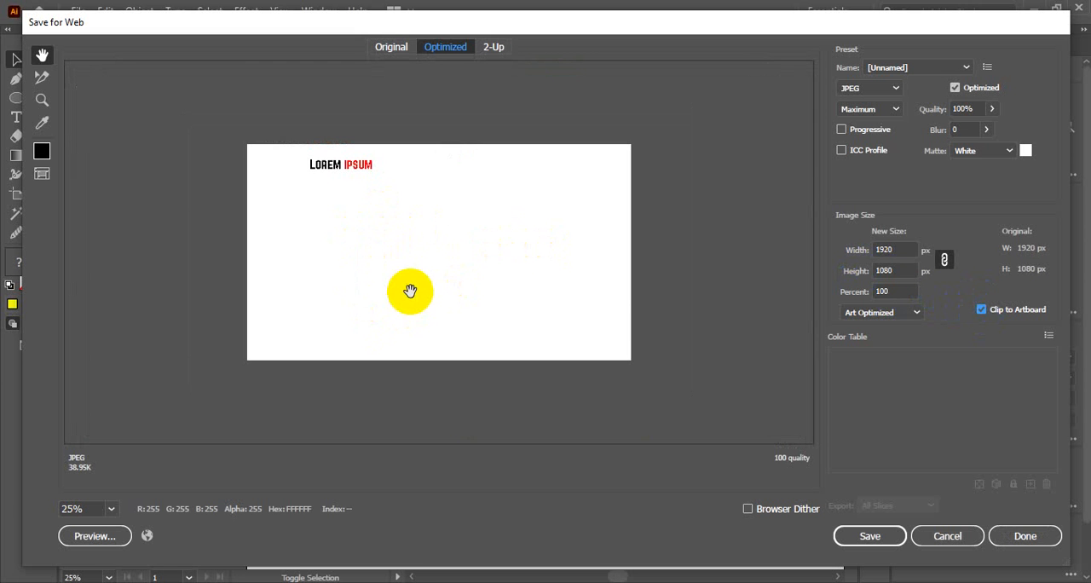
left_click(945, 535)
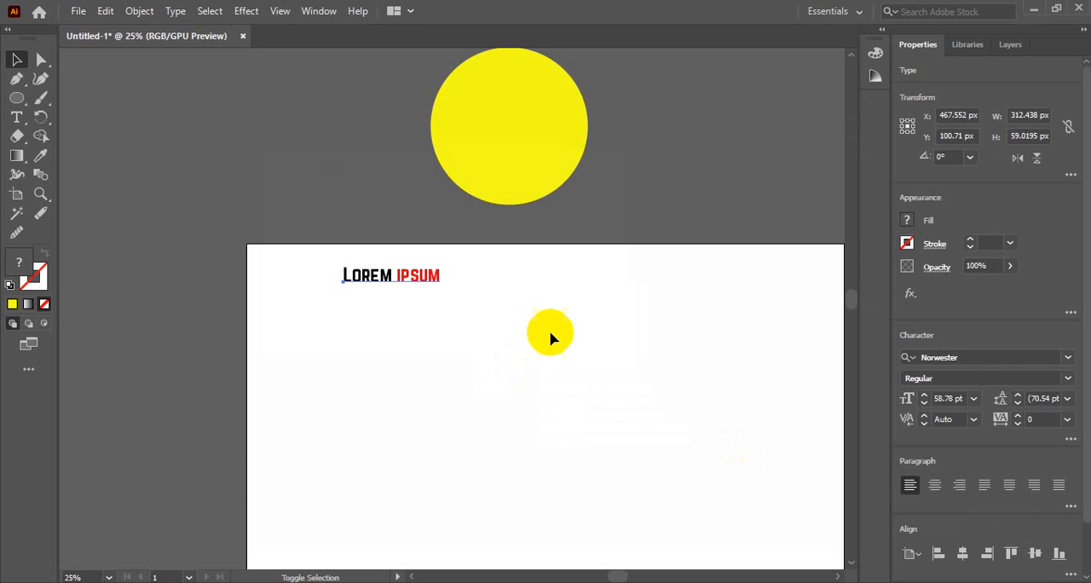
Delete the yellow circle lying above the artboard.
left_click_drag(552, 332, 661, 502)
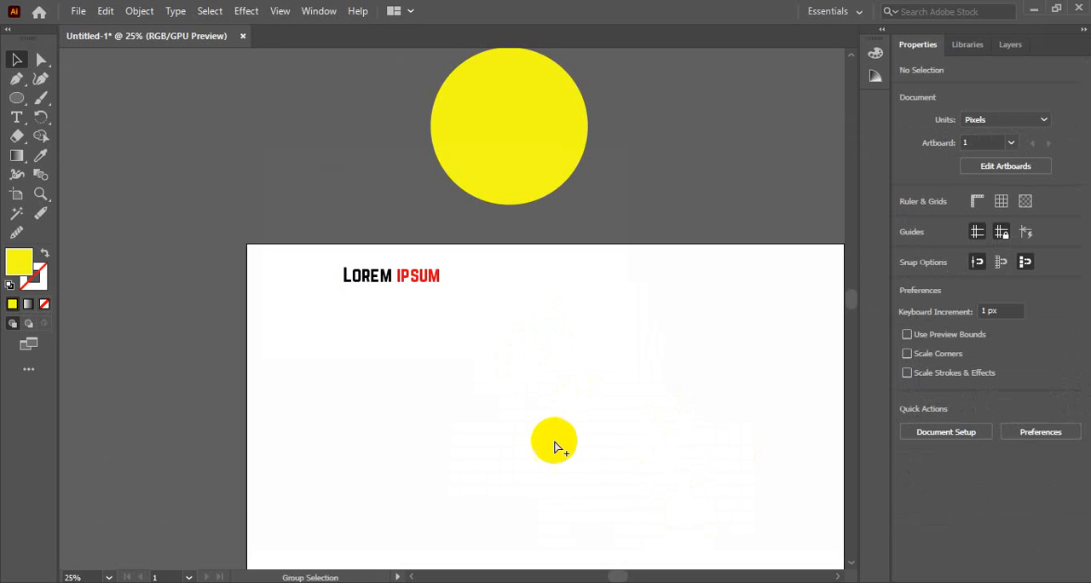
key("ctrl+minus")
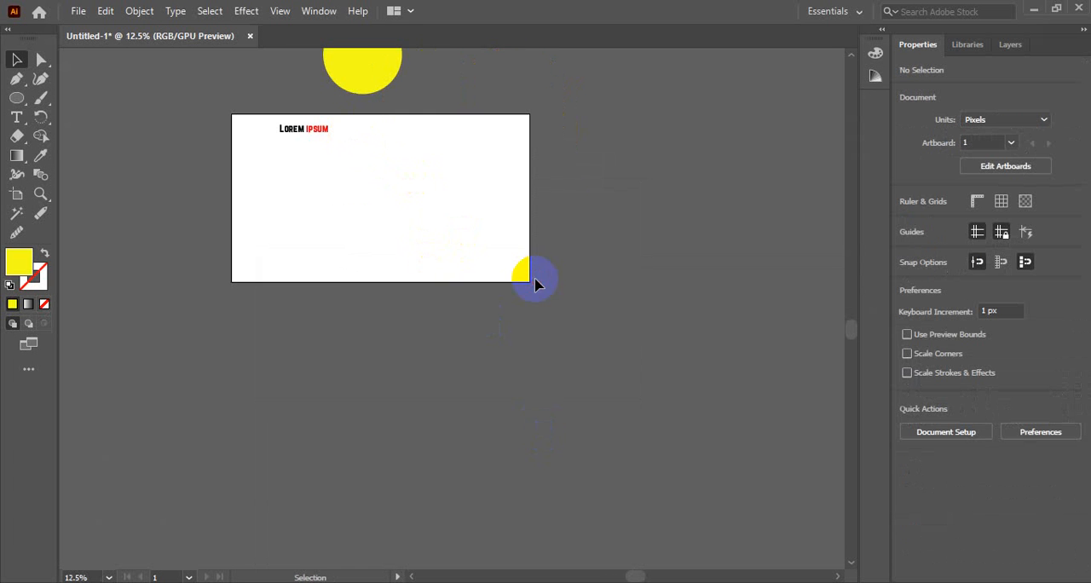
left_click_drag(441, 227, 482, 360)
left_click_drag(417, 166, 371, 294)
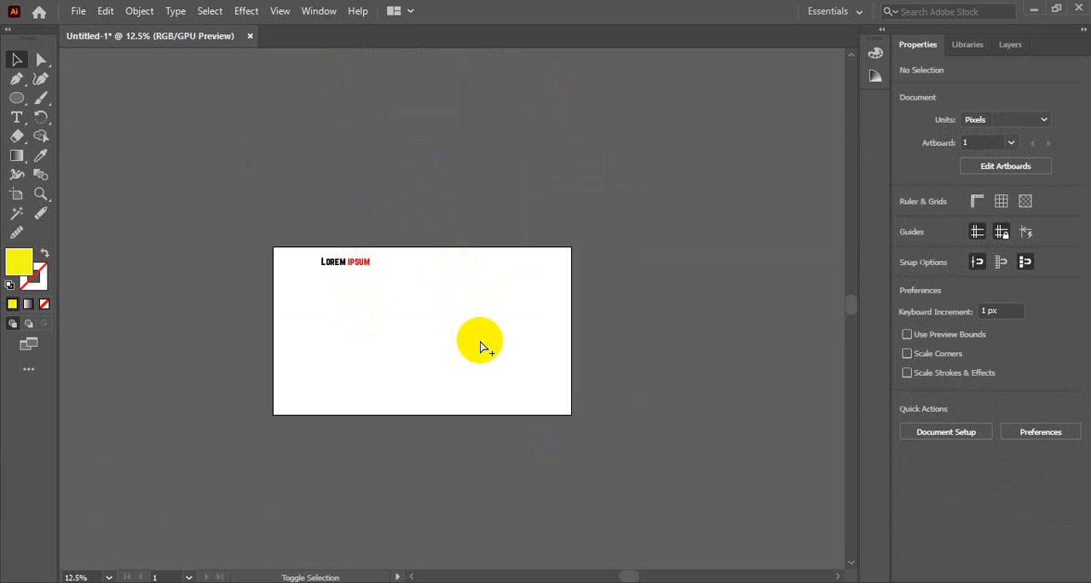
Open Save for Web, turn off Clip to Artboard and set the export height to 70 px.
key("ctrl+alt+shift+s")
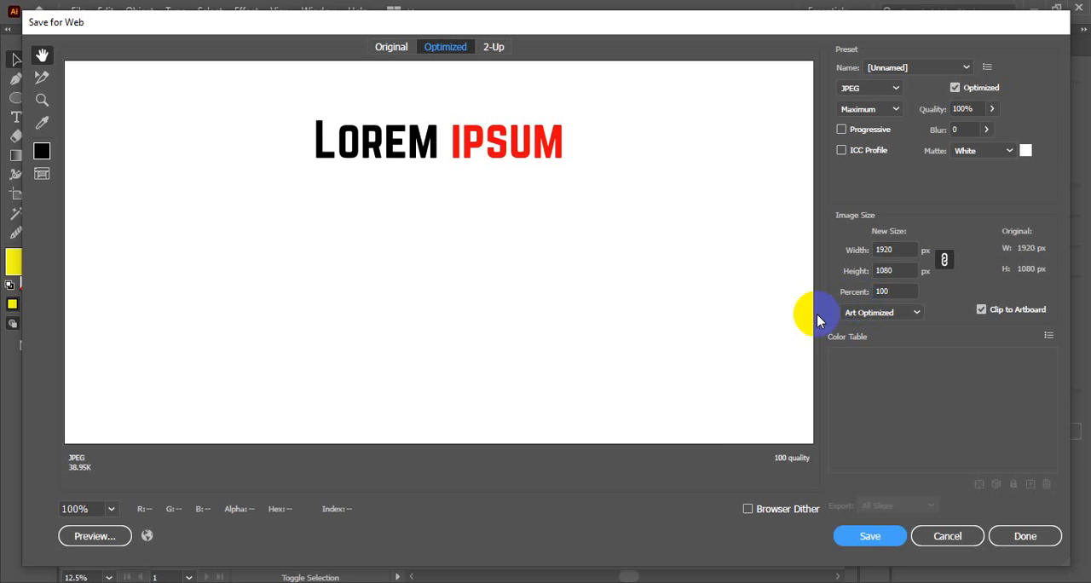
left_click(981, 309)
left_click(469, 288, "ctrl")
left_click(469, 287, "ctrl")
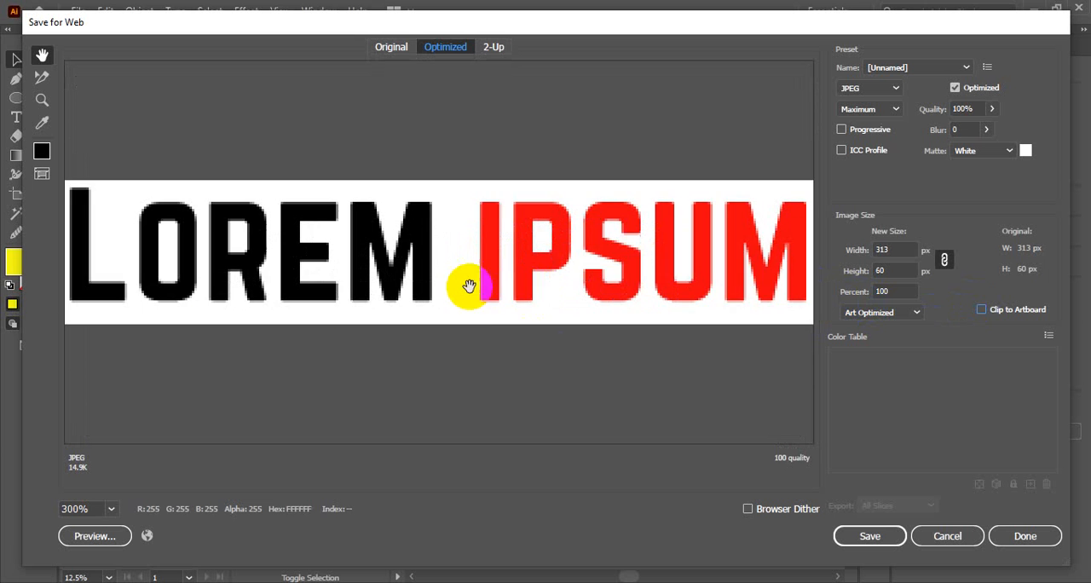
left_click(518, 294, "alt")
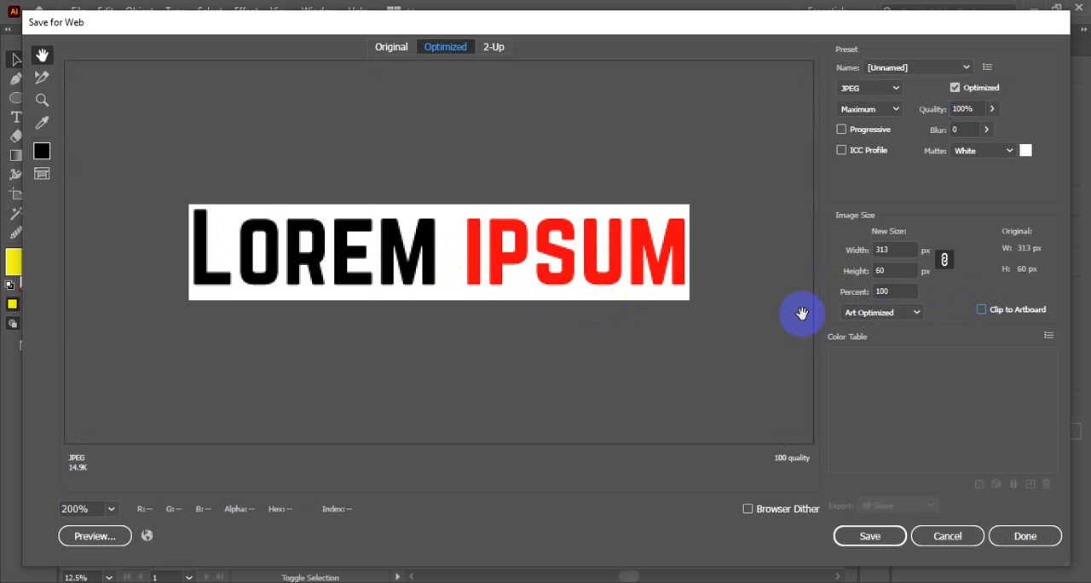
left_click(902, 271)
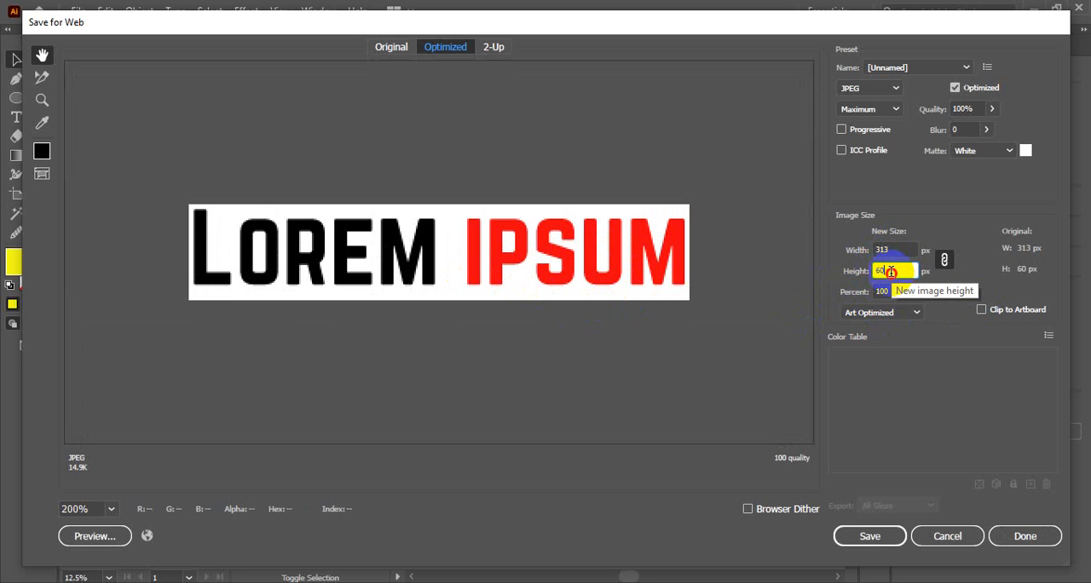
left_click_drag(891, 271, 831, 271)
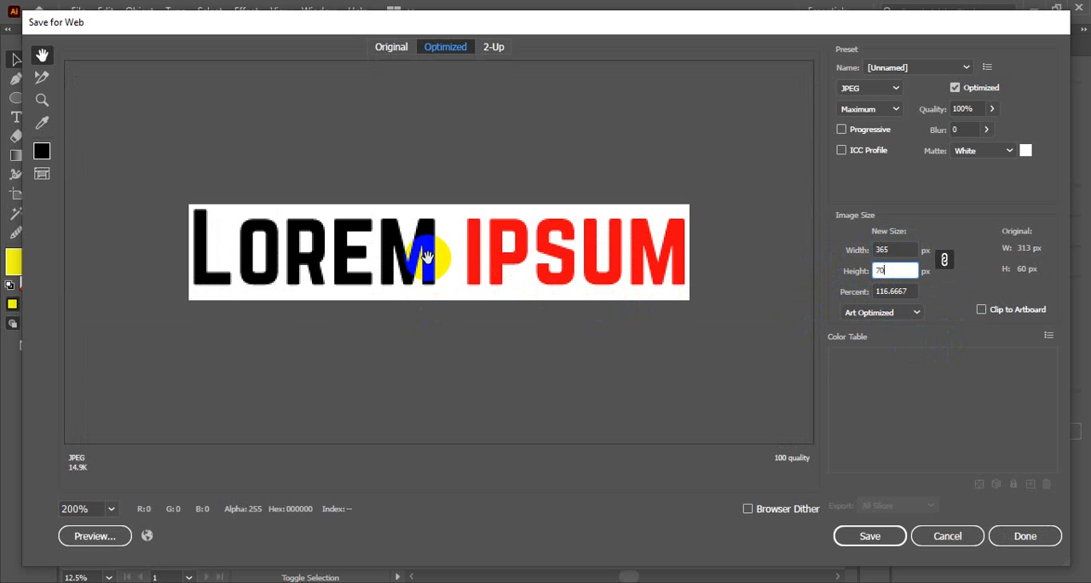
Switch the export format to PNG-24 and close Save for Web without exporting.
left_click(882, 89)
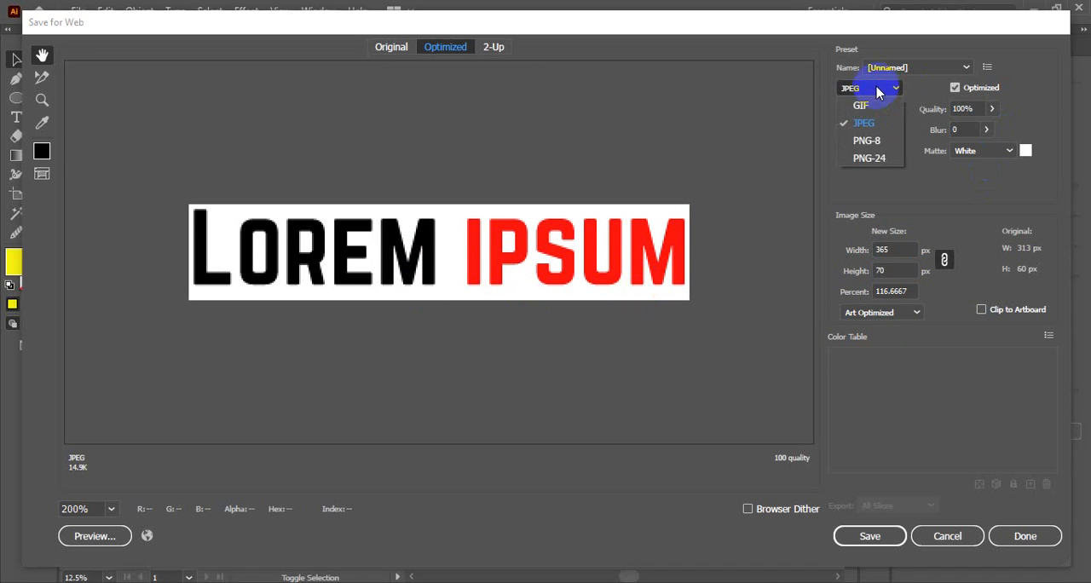
left_click(861, 123)
left_click(864, 88)
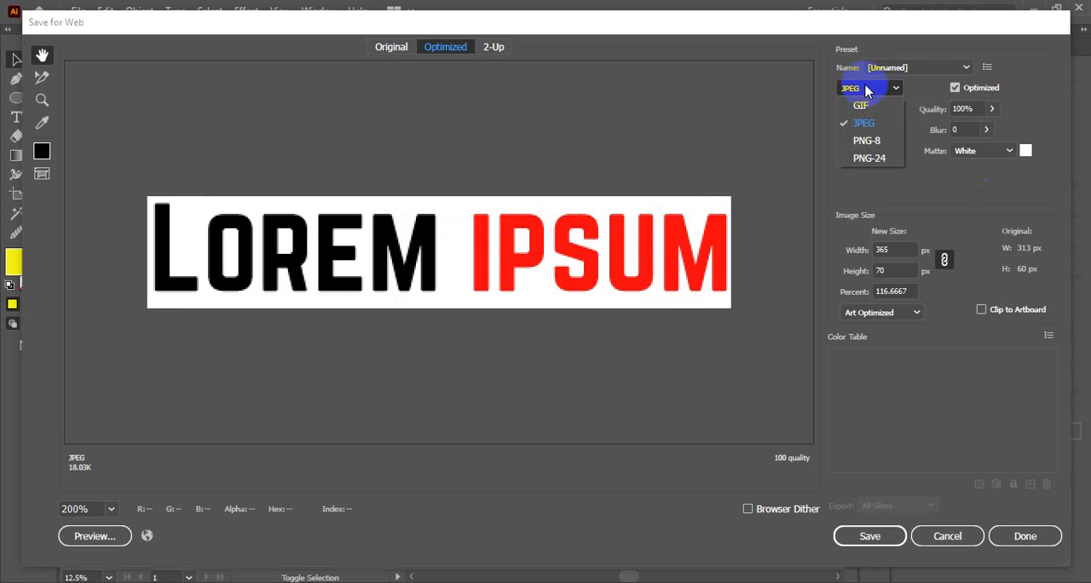
left_click(868, 158)
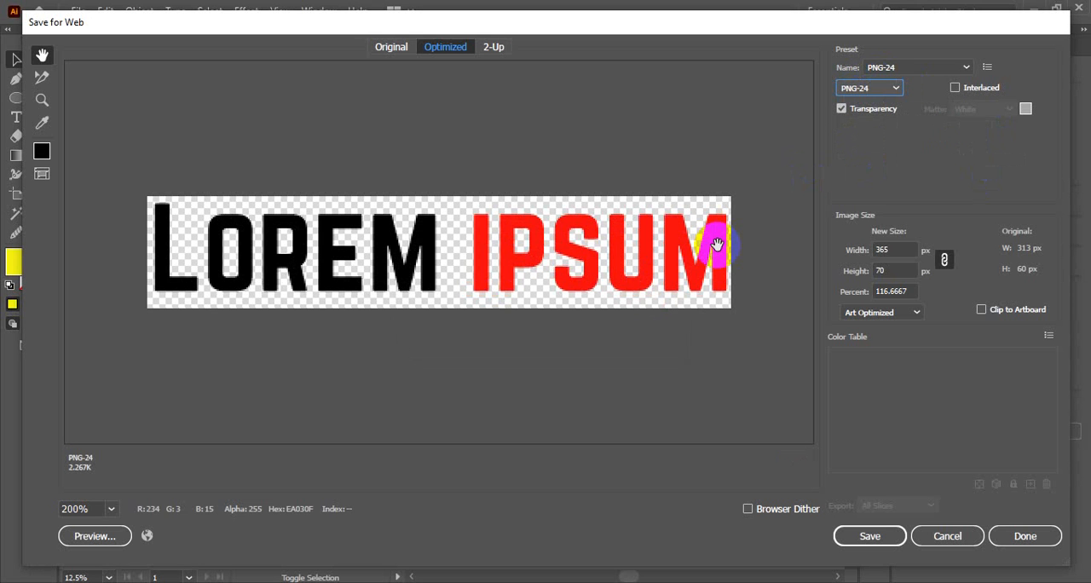
left_click(895, 270)
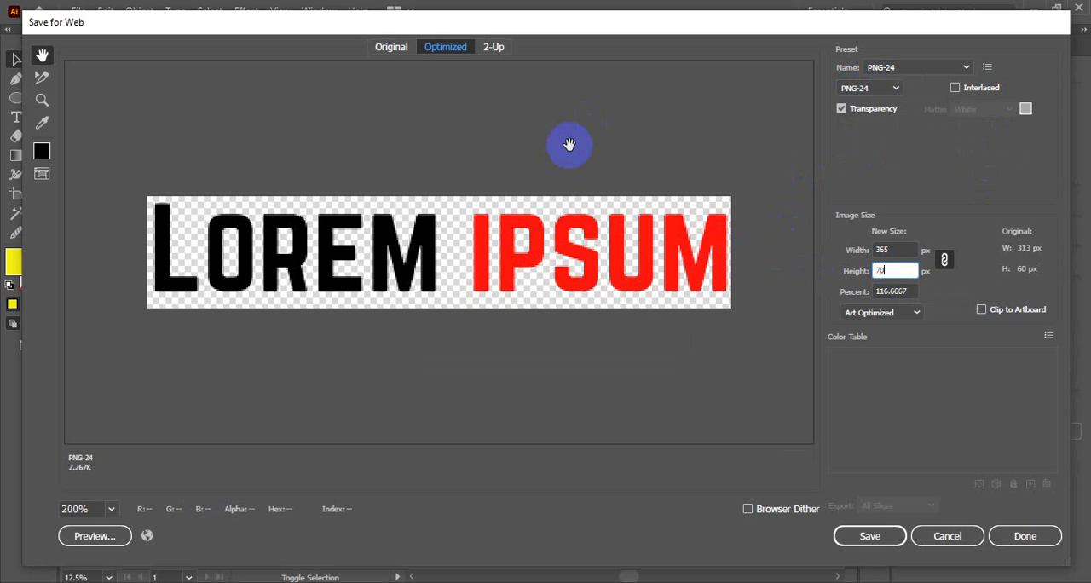
left_click(952, 534)
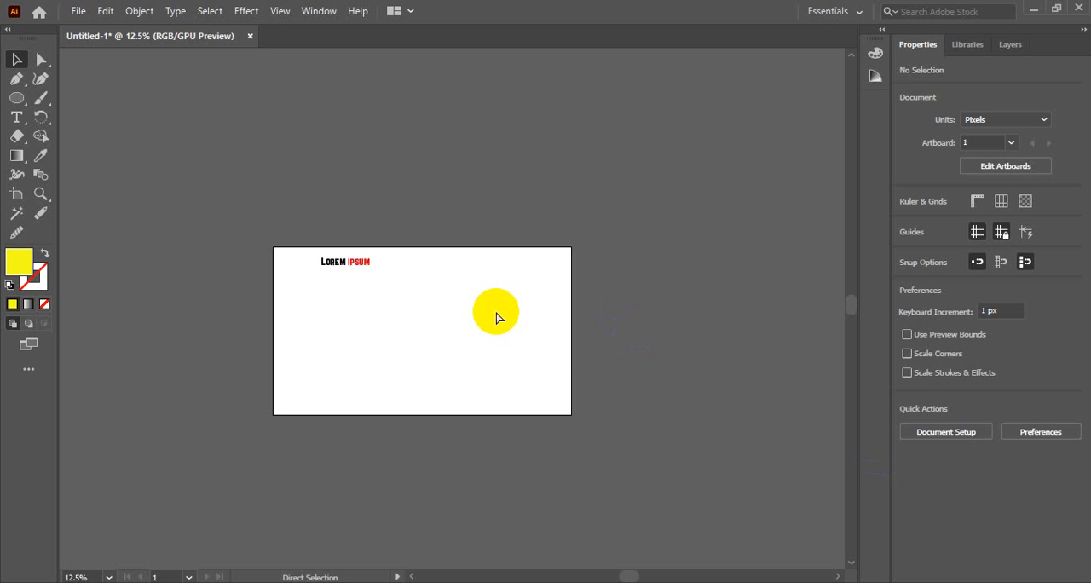
Undo the deletion of the yellow circle.
key("ctrl+space")
left_click(480, 304, "ctrl")
key("ctrl+z")
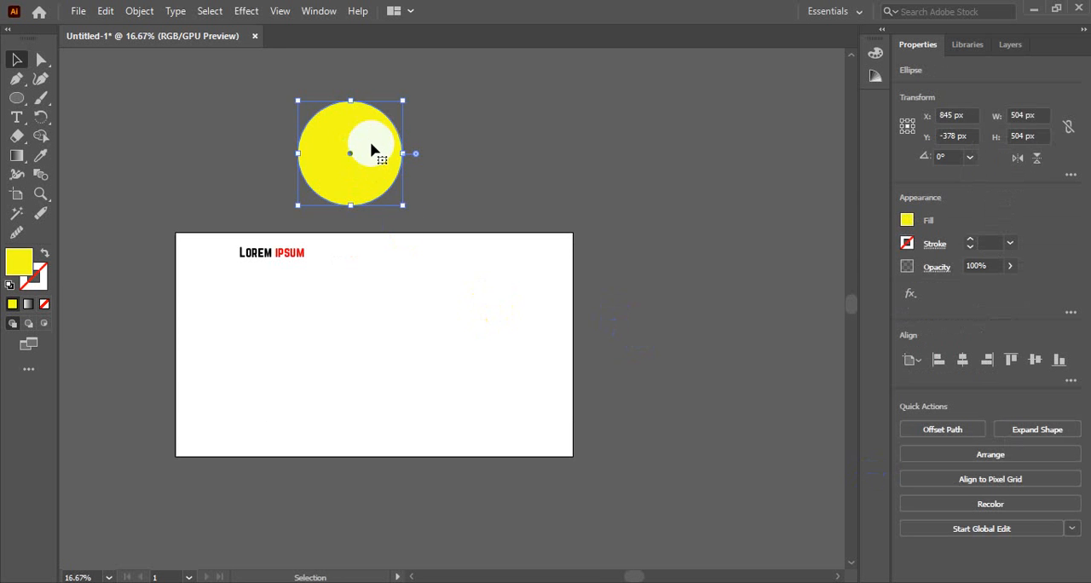
Move the yellow circle back onto the artboard and delete the "Lorem ipsum" text.
left_click_drag(371, 150, 406, 333)
left_click(300, 252)
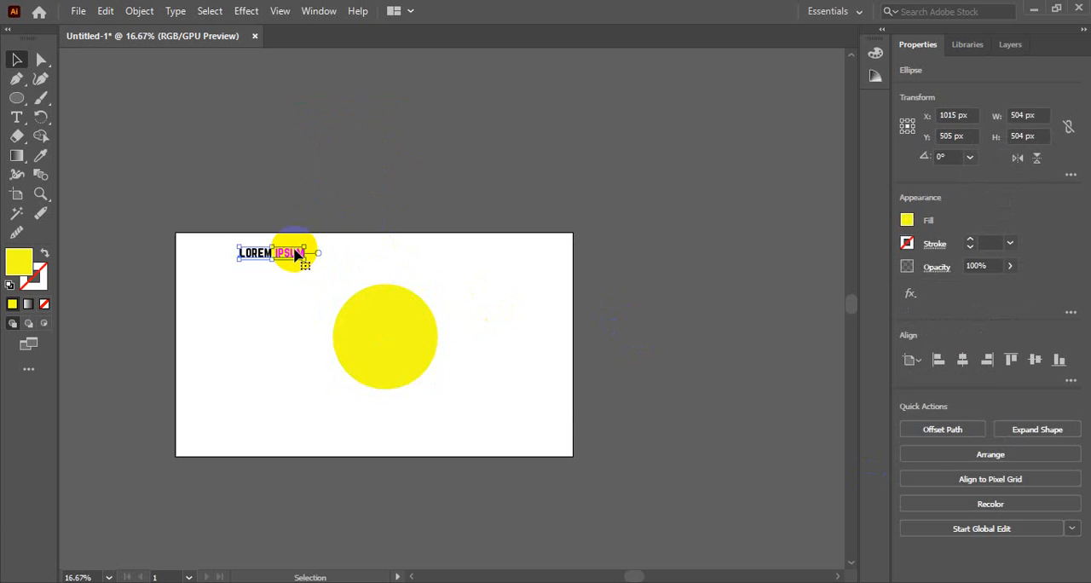
key("Delete")
Move the circle to about X 967 px, Y 509 px and enlarge it proportionally from its centre to about 788 px in diameter.
key("ctrl+space")
left_click(368, 399, "ctrl")
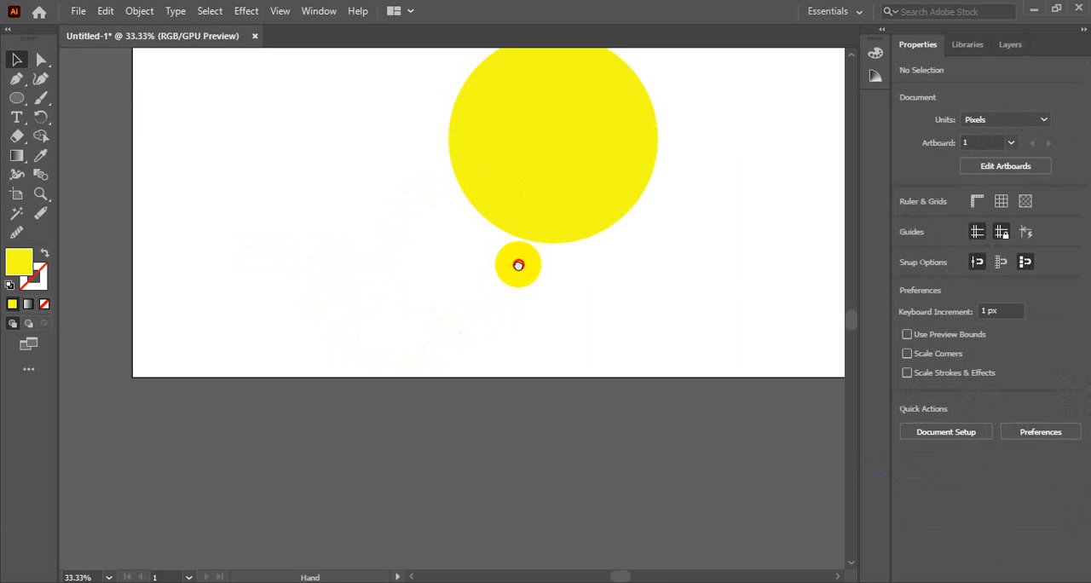
left_click_drag(518, 265, 513, 391)
key("space")
left_click_drag(555, 282, 490, 287)
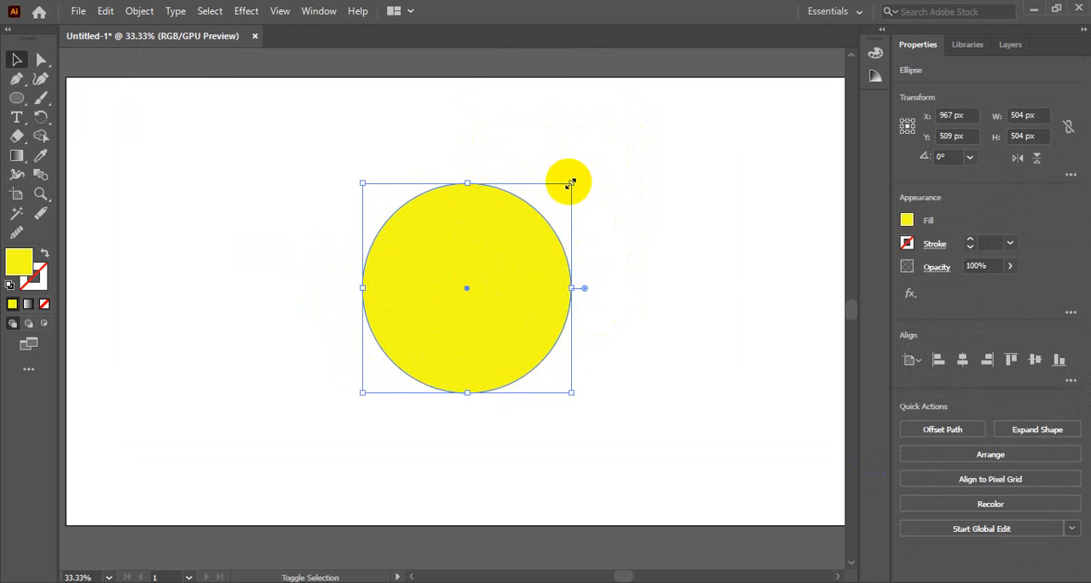
mouse_move(571, 182)
left_mouse_down()
mouse_move(627, 102)
mouse_move(579, 175)
left_mouse_up()
key("space")
left_click_drag(680, 227, 676, 237)
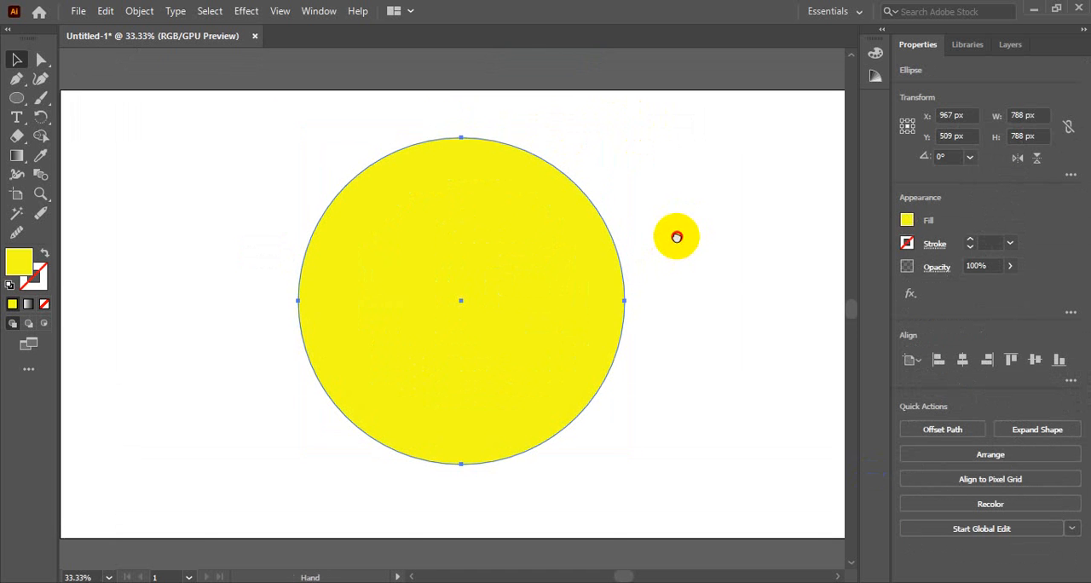
left_click(759, 232)
left_click(577, 259)
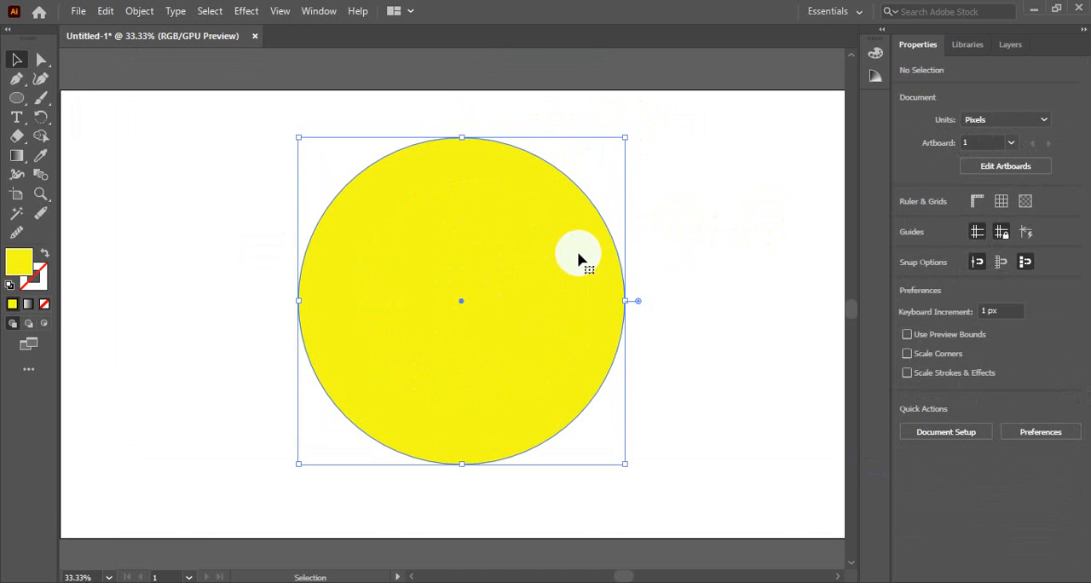
left_click(730, 255)
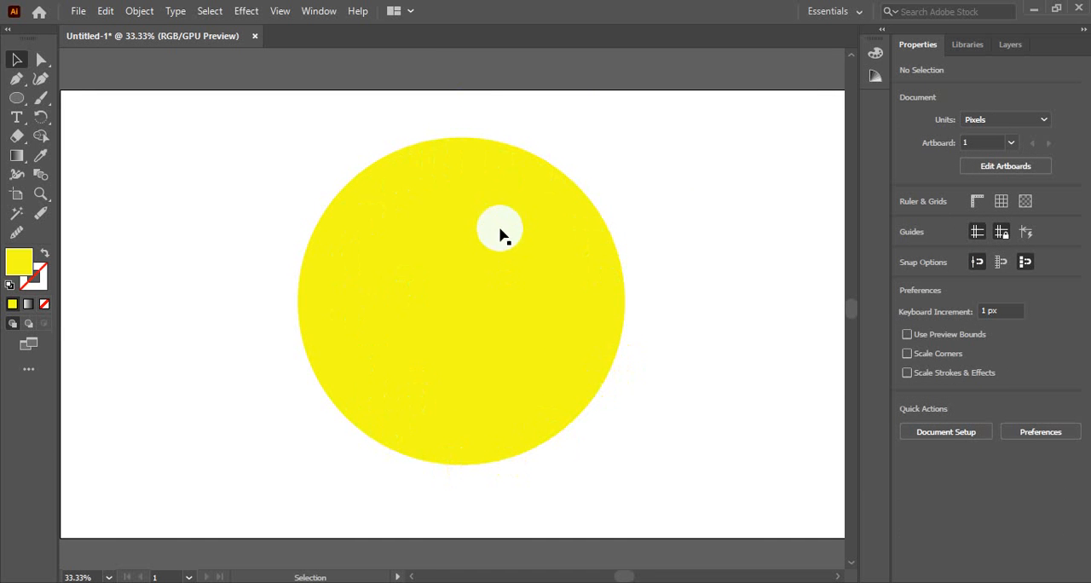
left_click(485, 305)
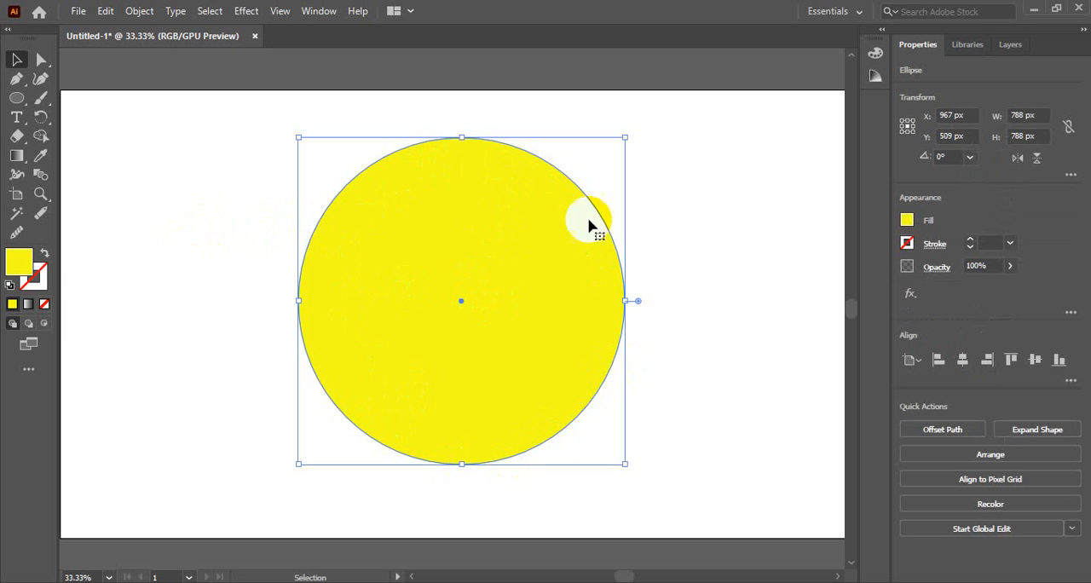
key("a")
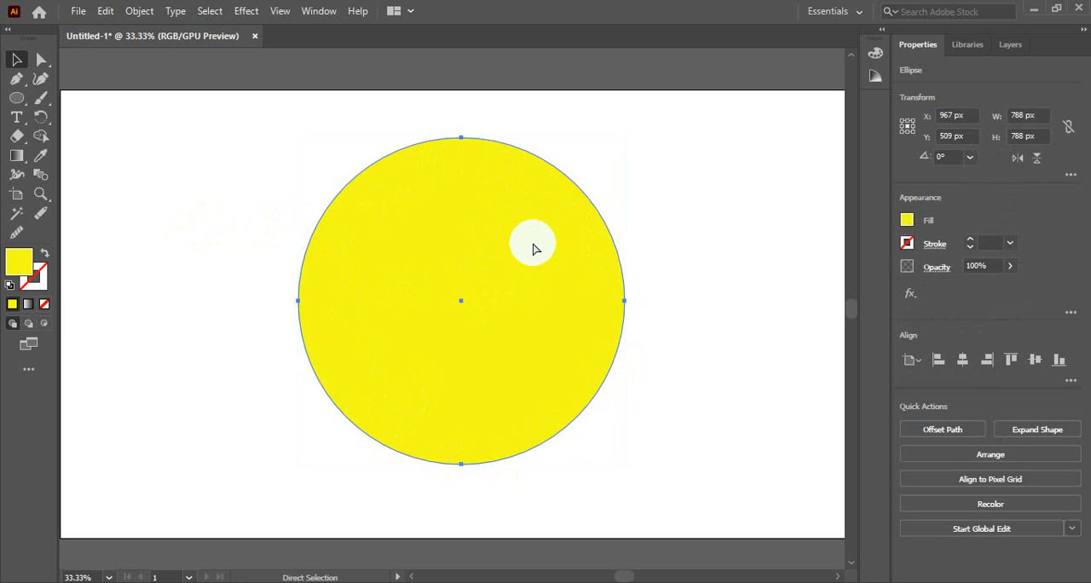
key("v")
left_click(685, 167)
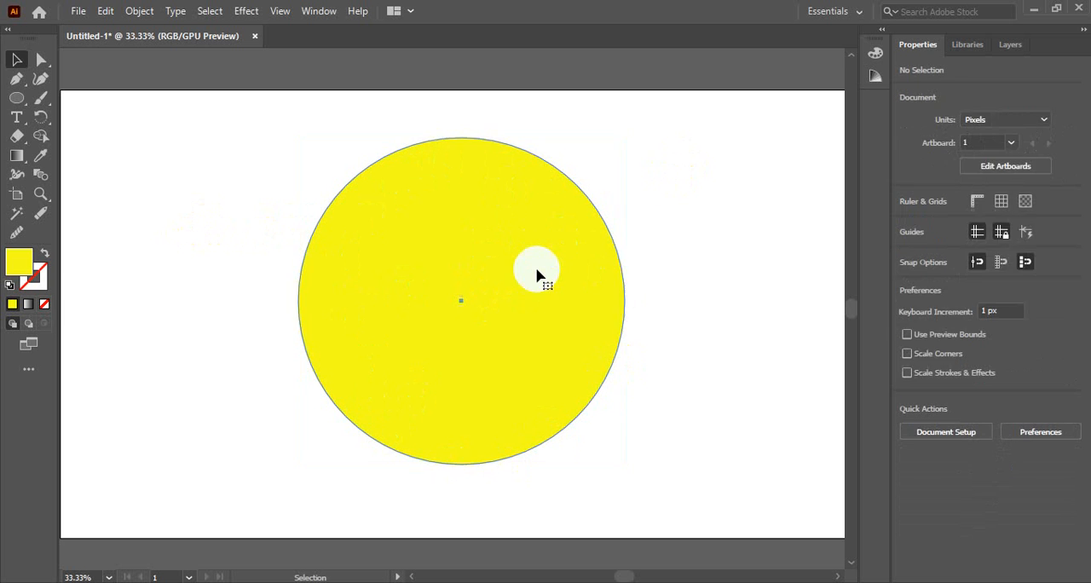
Fill the yellow circle with the Orchid gradient preset and set the gradient type to radial.
left_click(536, 276)
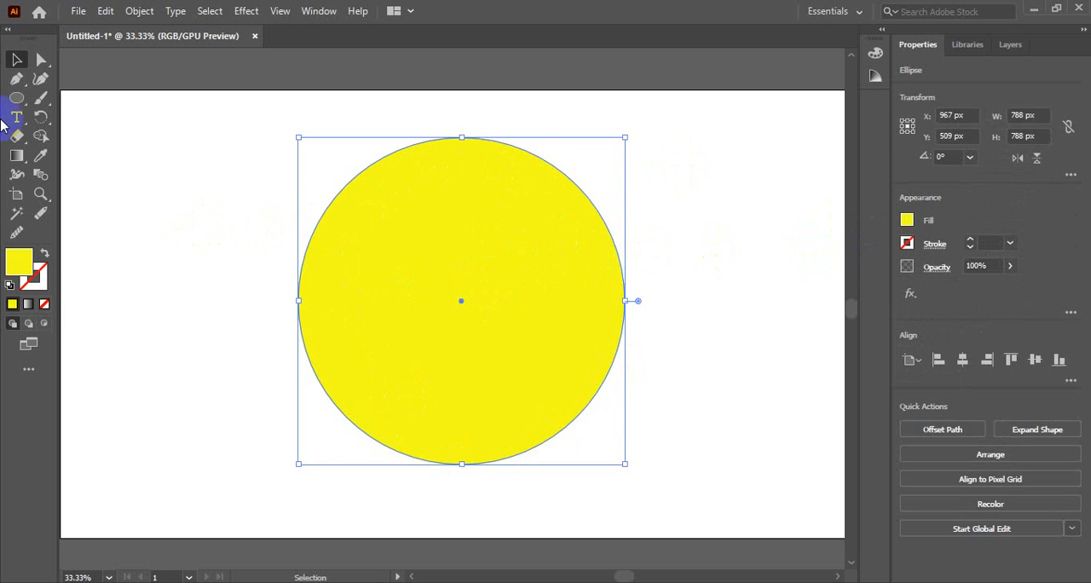
left_click(17, 155)
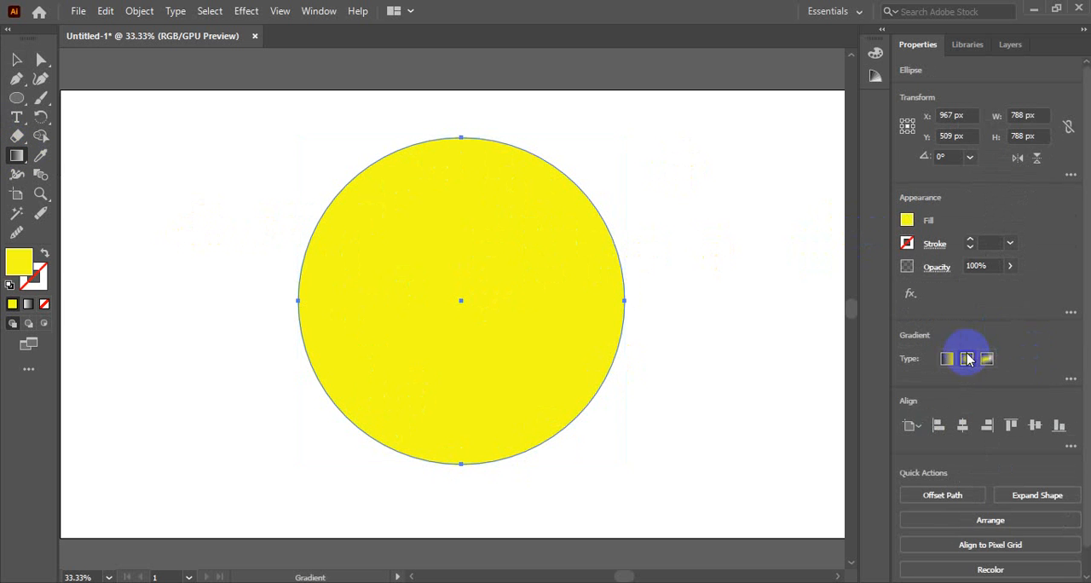
left_click(1070, 380)
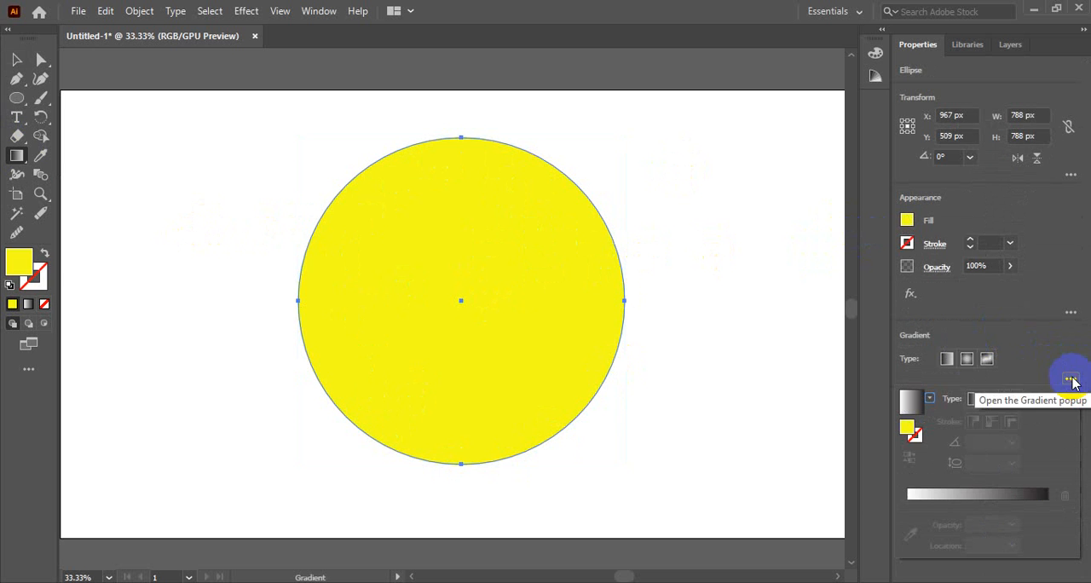
left_click(929, 398)
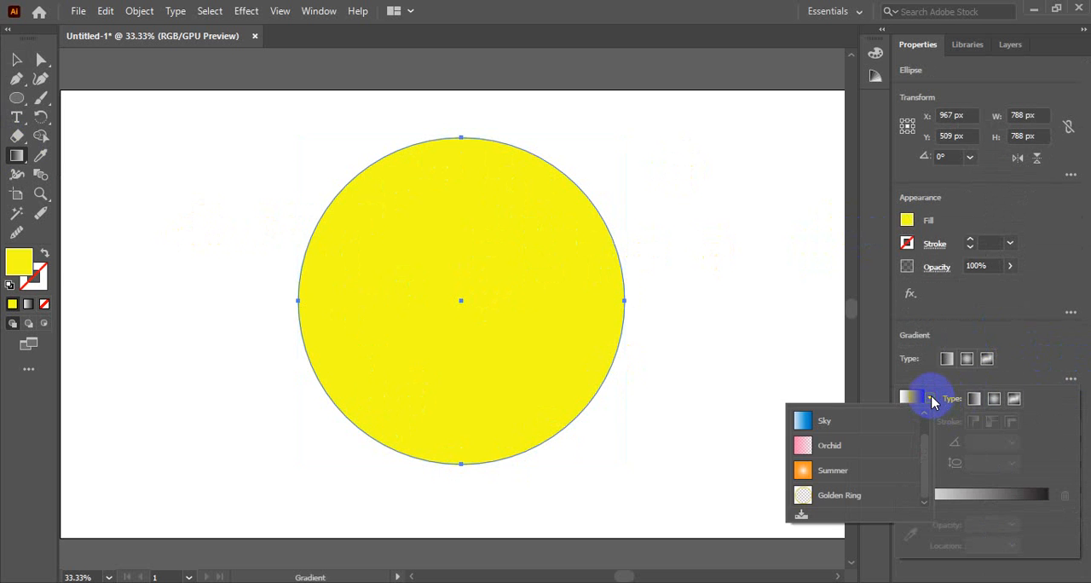
left_click(848, 445)
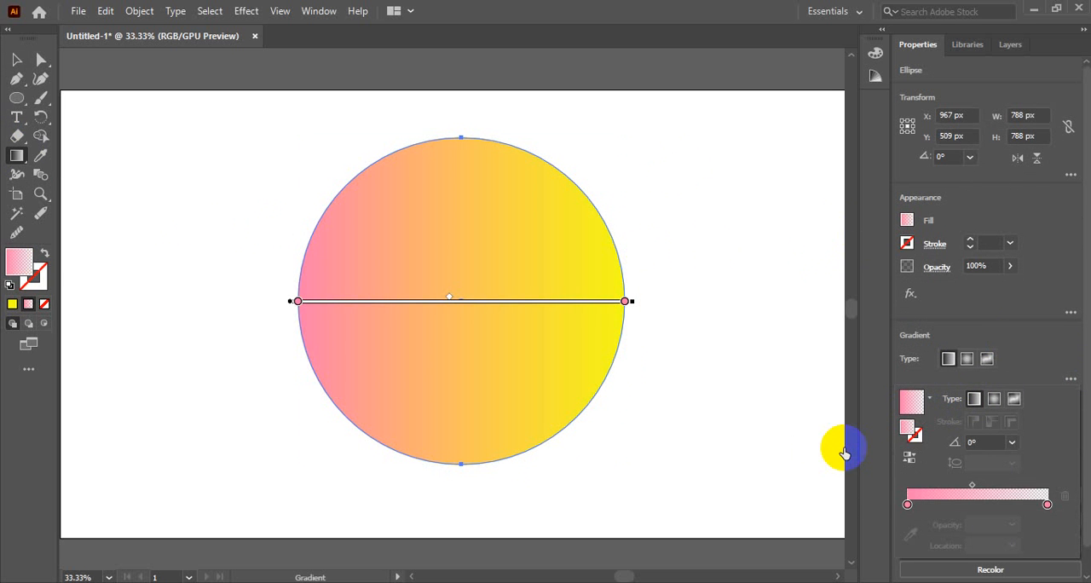
left_click(948, 359)
left_click(967, 358)
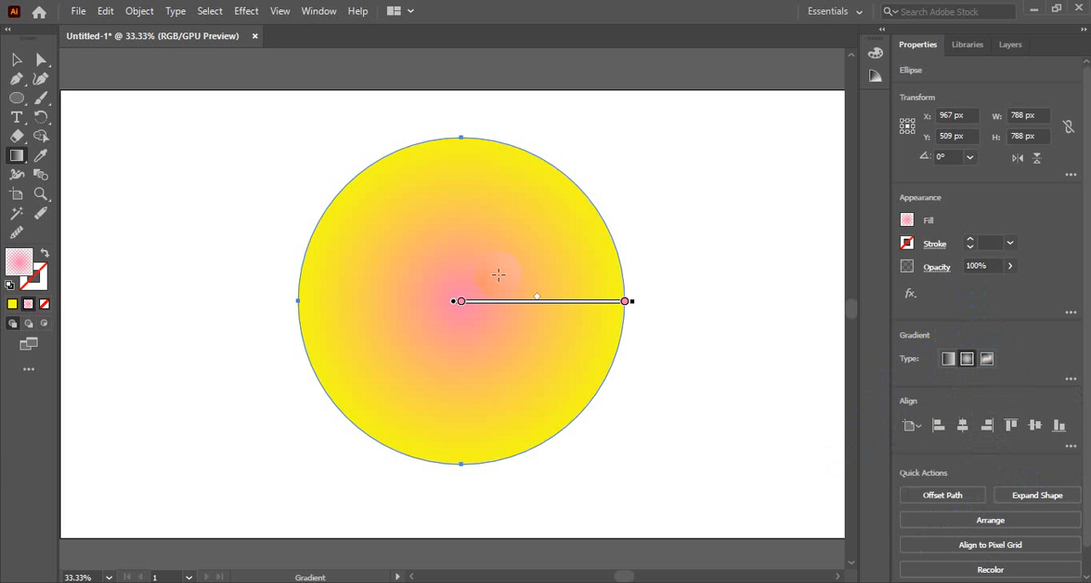
Swap the radial gradient's stops, place the opaque pink stop at the circle's edge and recolour it black (000000).
mouse_move(461, 302)
left_mouse_down()
mouse_move(547, 302)
mouse_move(458, 300)
left_mouse_up()
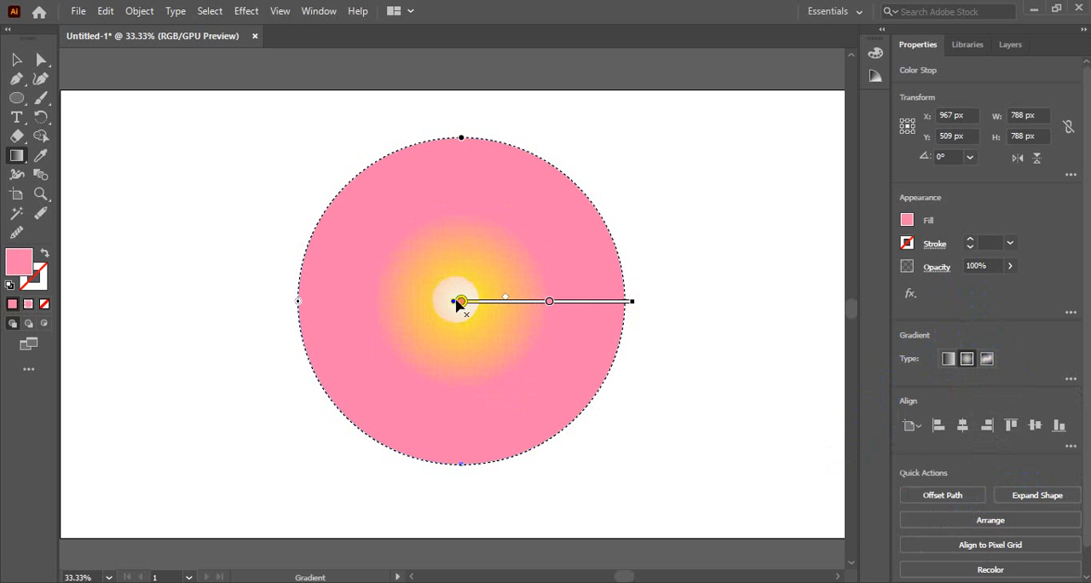
left_click_drag(550, 305, 626, 307)
double_click(627, 307)
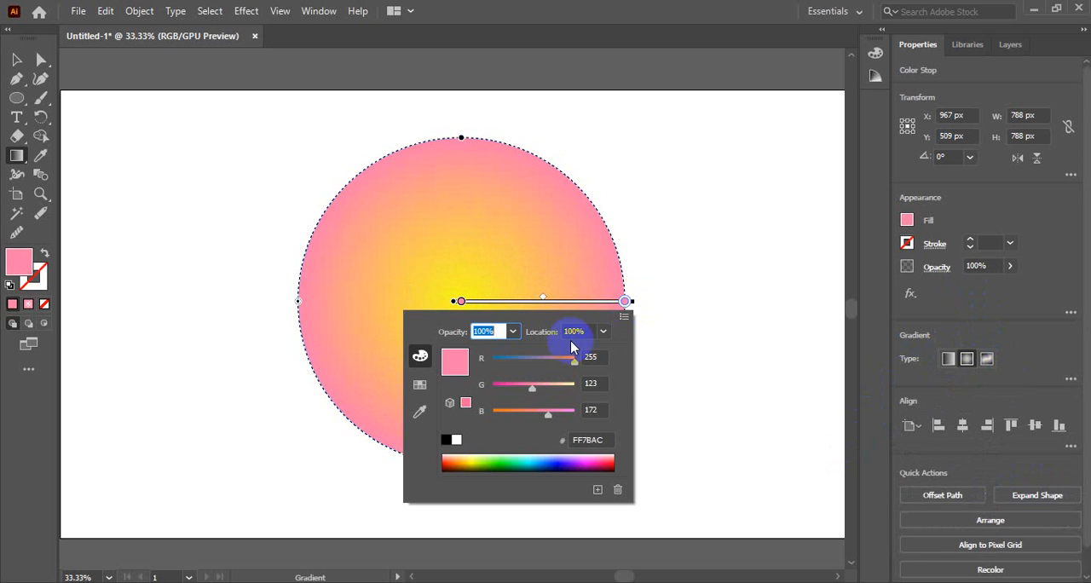
left_click(445, 440)
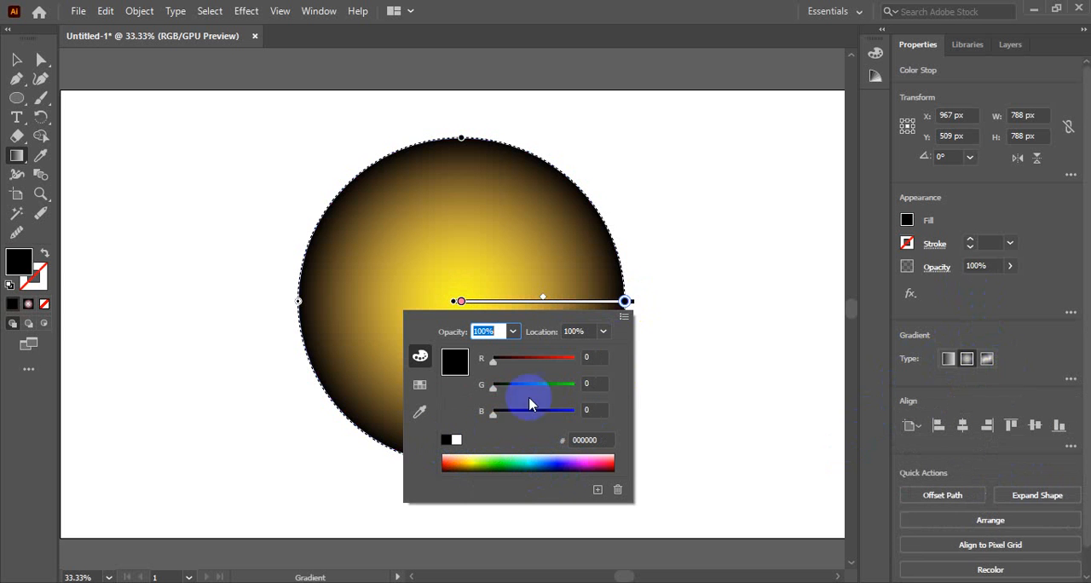
left_click(626, 304)
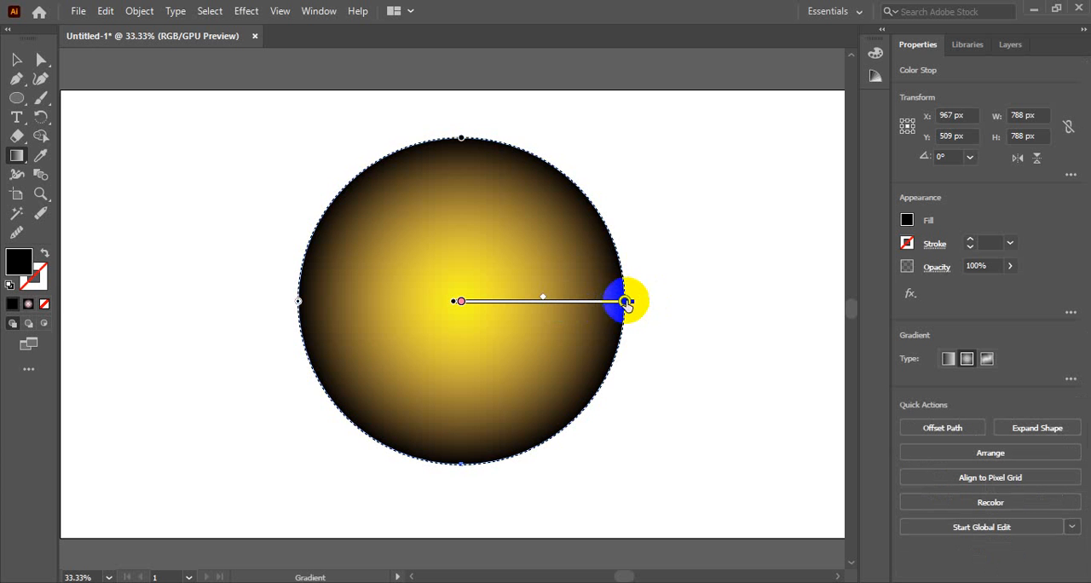
Extend the radial gradient well beyond the circle's edge, shift its midpoint outward to soften the shading, and deselect the circle.
left_click_drag(635, 304, 750, 303)
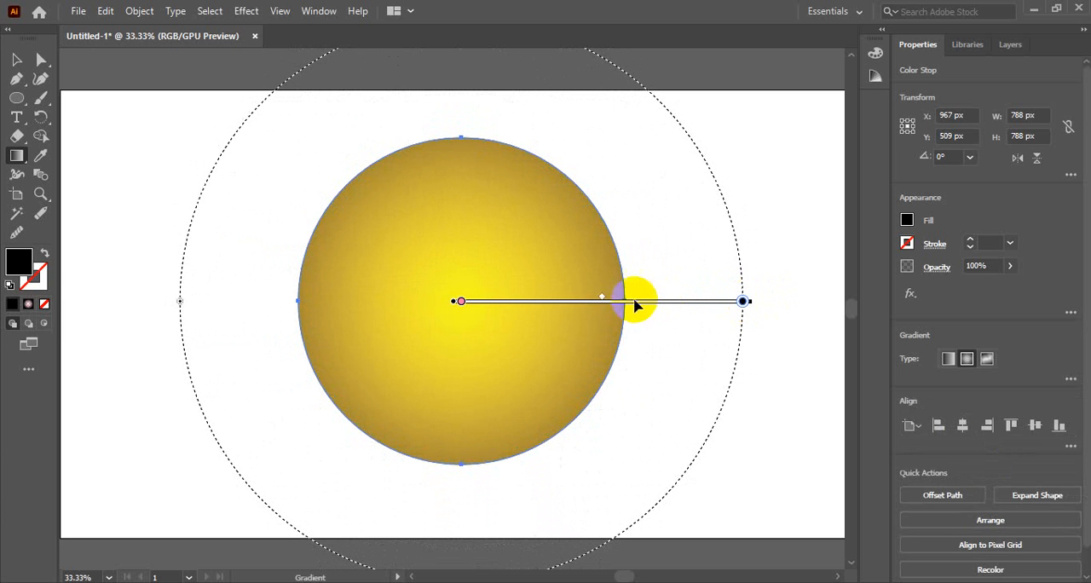
left_click_drag(603, 298, 648, 298)
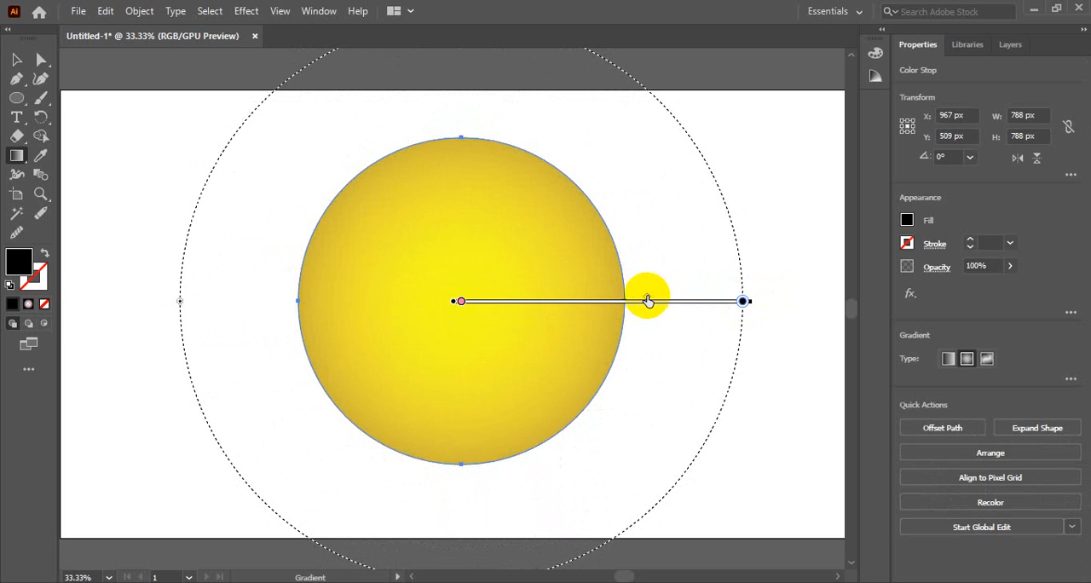
left_click(461, 302)
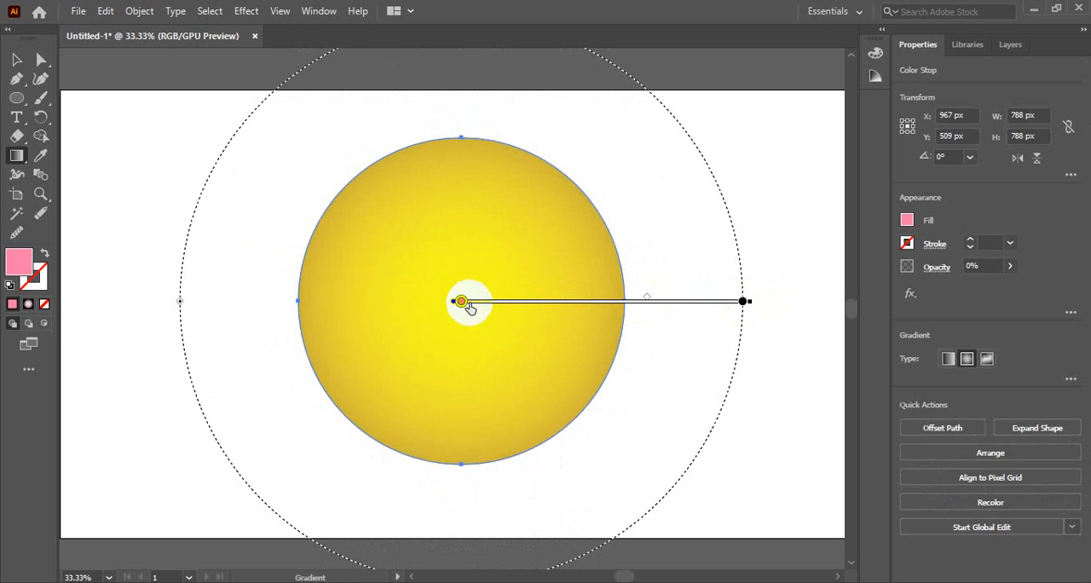
left_click(17, 59)
left_click(283, 213)
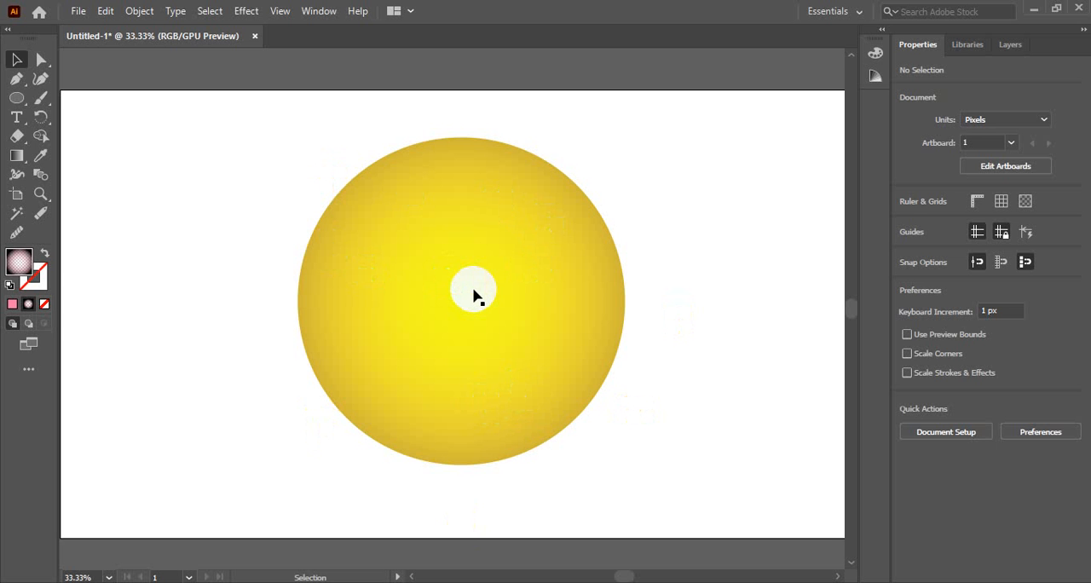
Paste a copy of the shaded circle in front and shrink it from its centre to about 738 px in diameter.
left_click(520, 287)
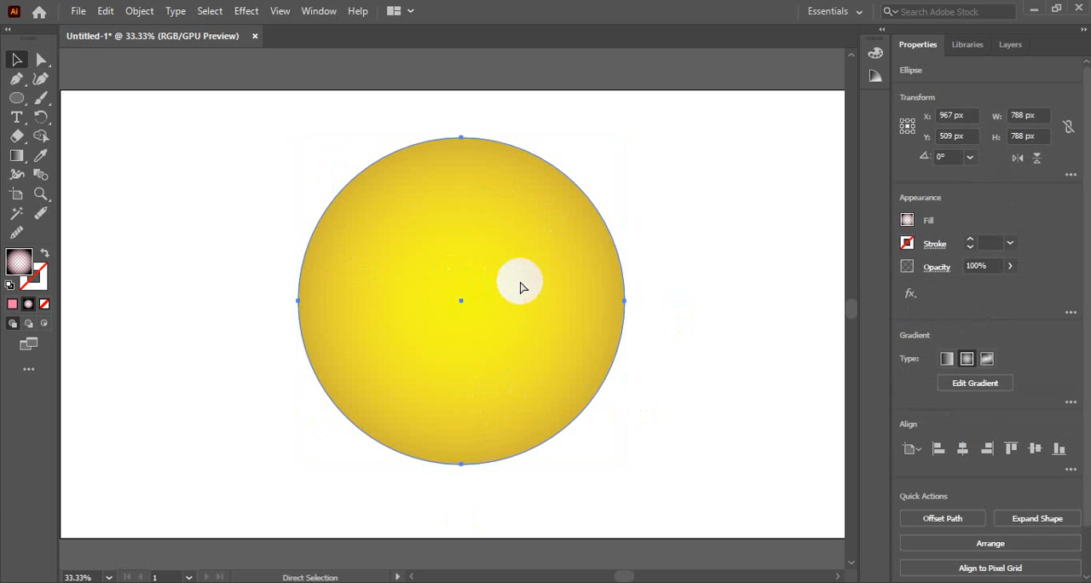
key("ctrl+f")
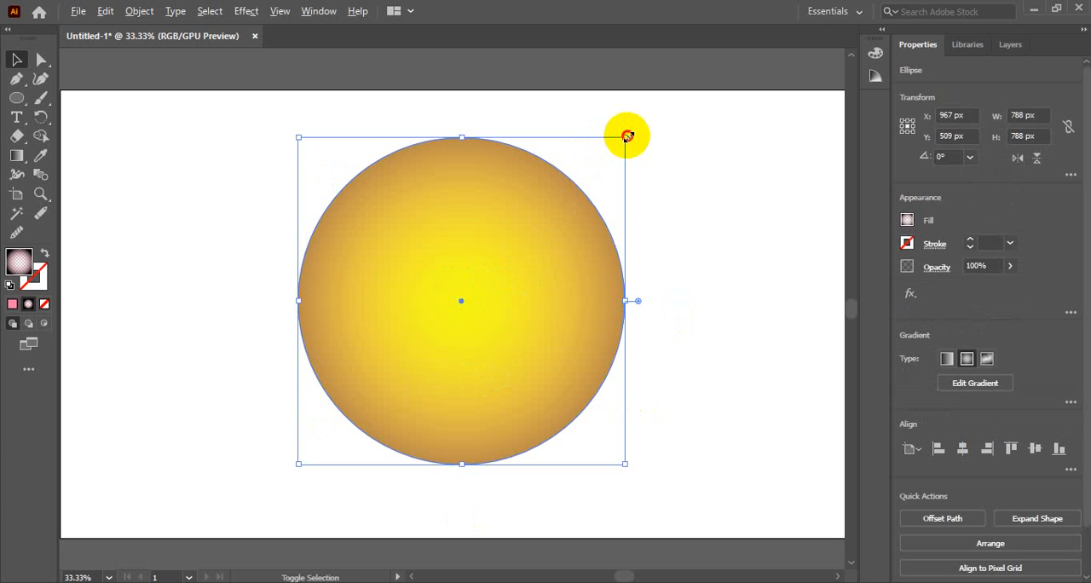
left_click_drag(627, 137, 617, 150)
left_click(712, 225)
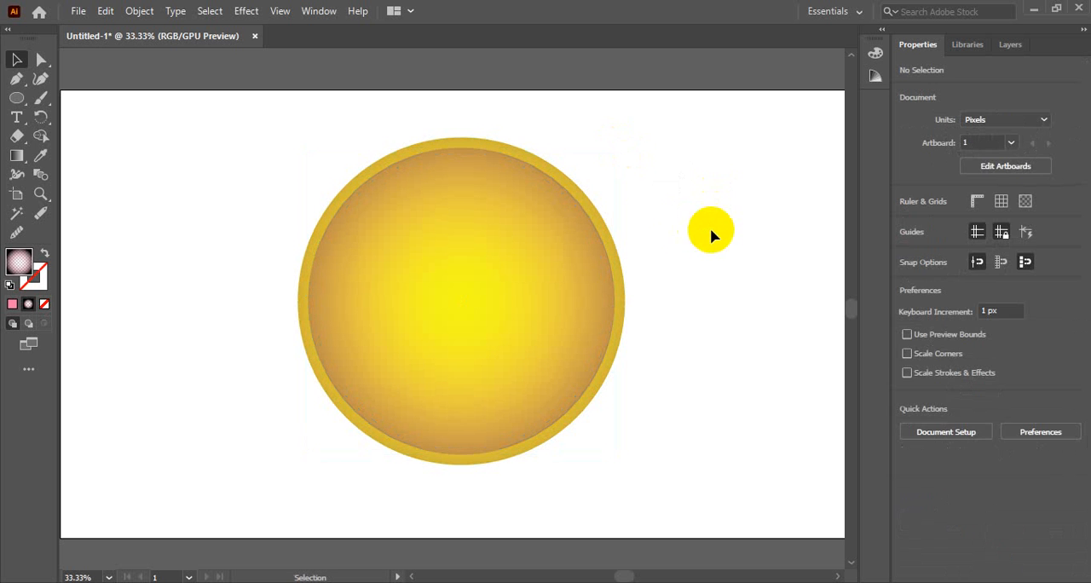
Change the inner circle's gradient to linear and run it vertically from near the circle's top to just below its bottom edge.
left_click(500, 239)
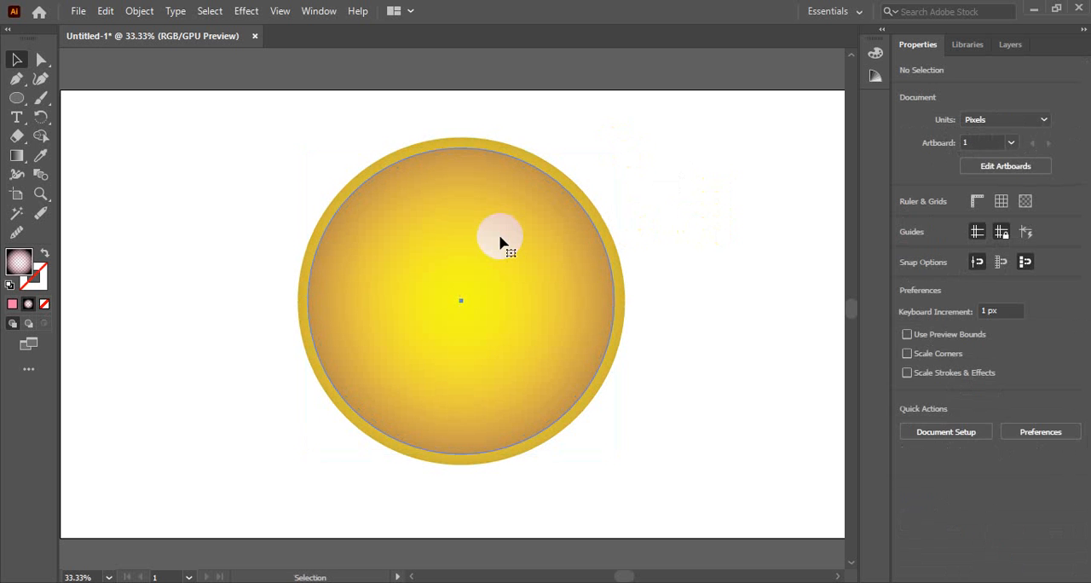
left_click(15, 155)
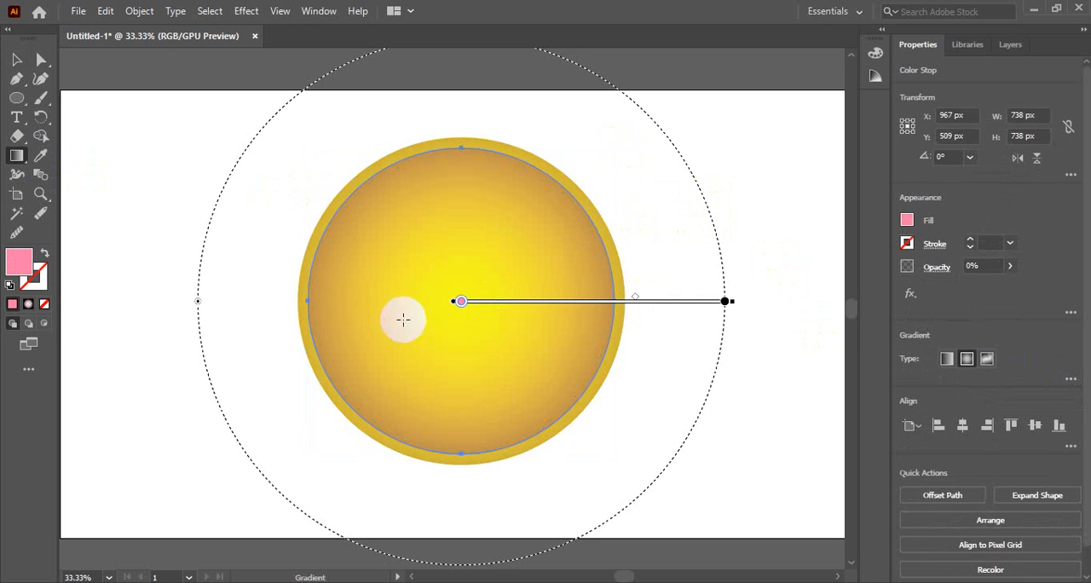
left_click(945, 359)
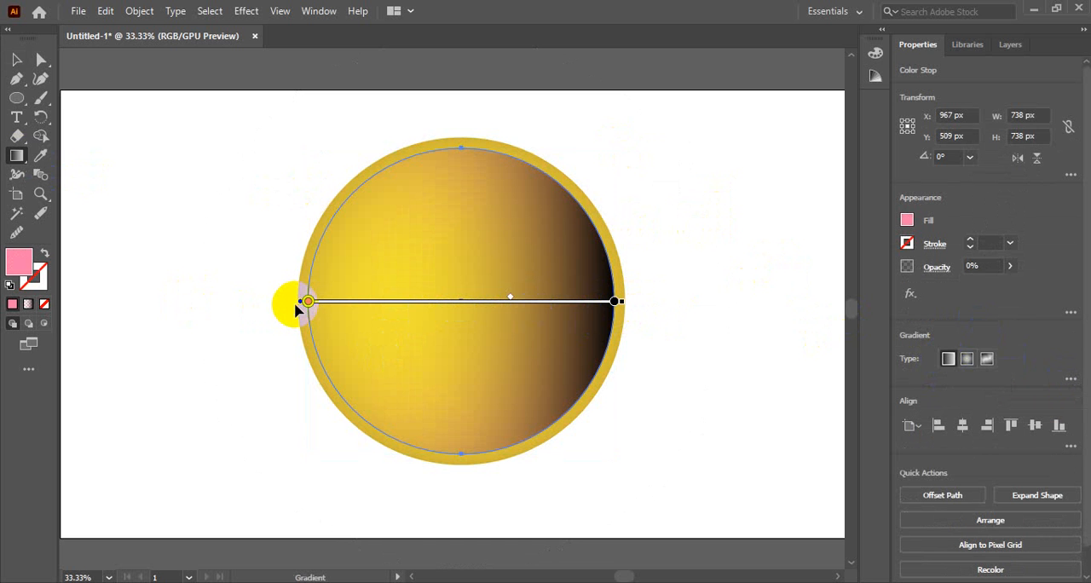
left_click(618, 302)
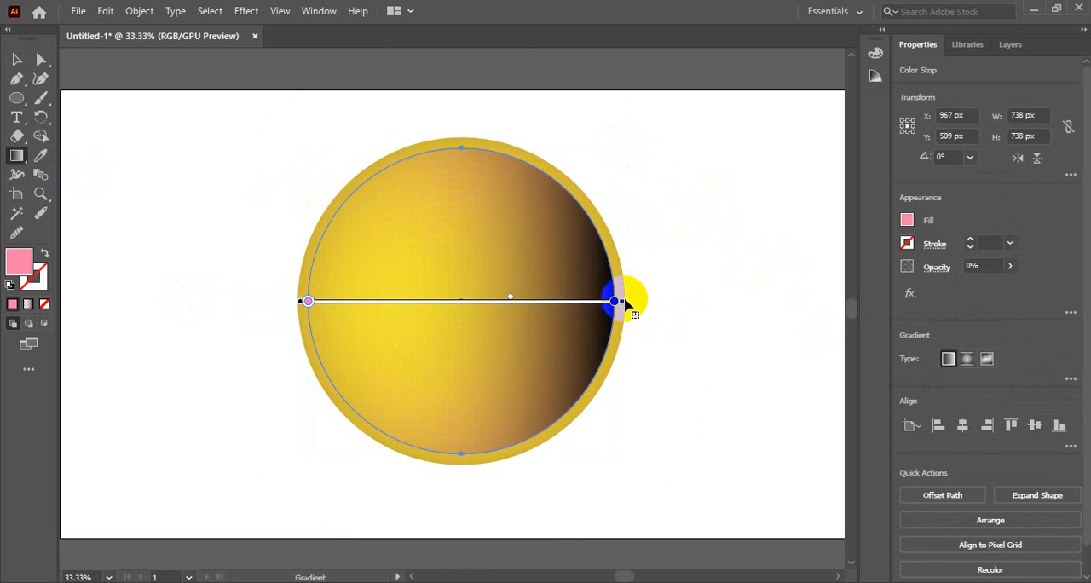
left_click_drag(628, 305, 304, 468)
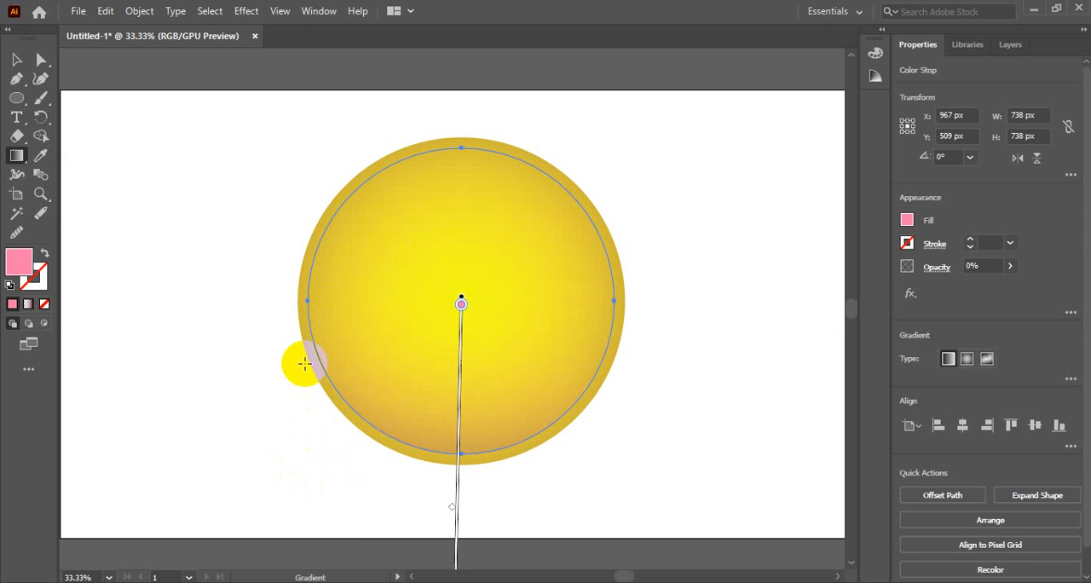
left_click_drag(461, 305, 461, 224)
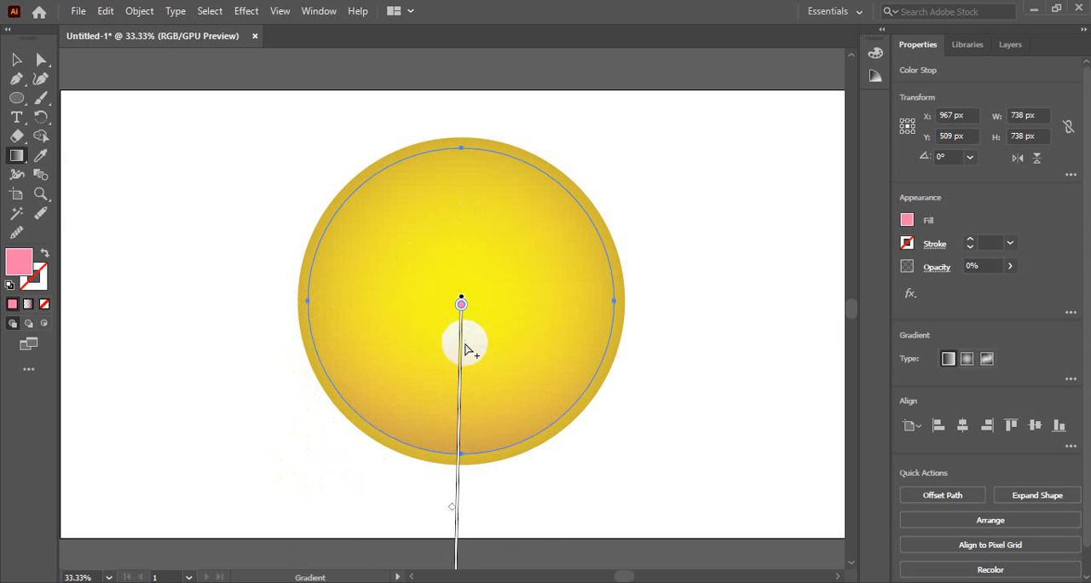
left_click_drag(460, 351, 463, 212)
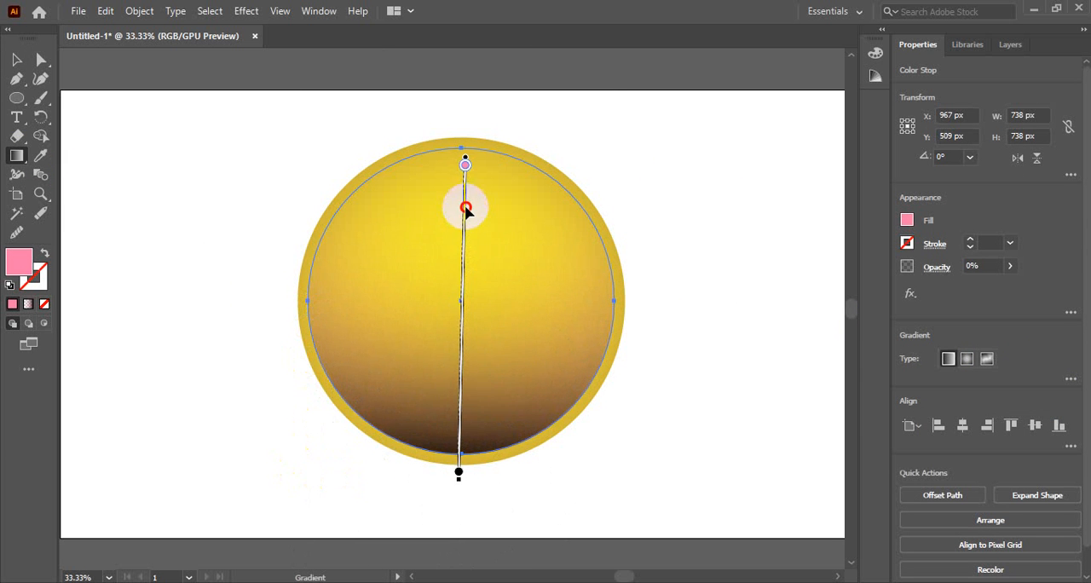
Reverse the inner circle's gradient by moving the pink stop below the circle and the black stop to its top.
left_click(456, 474)
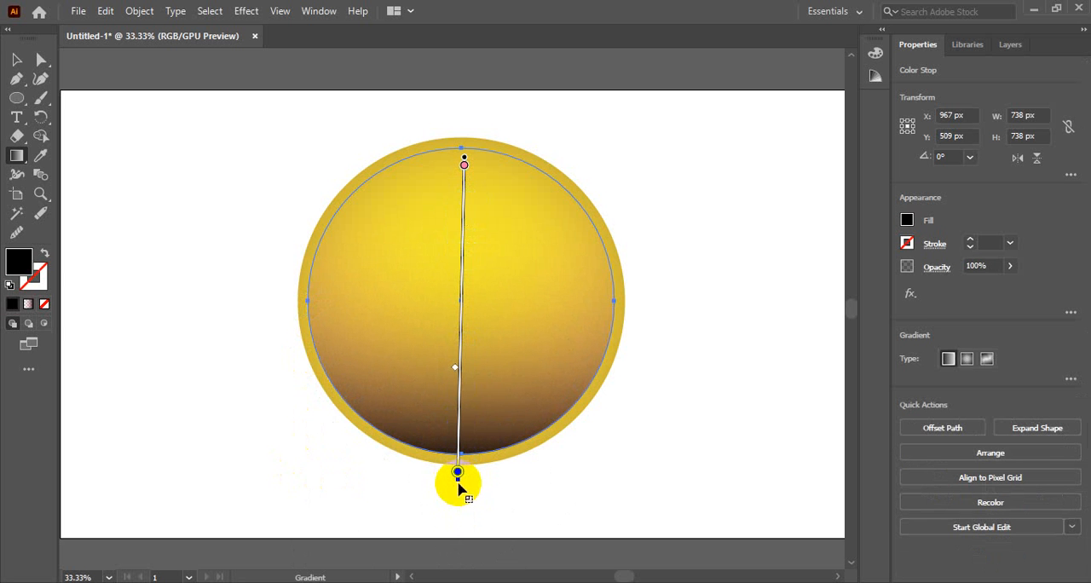
left_click_drag(457, 477, 460, 312)
left_click(459, 169)
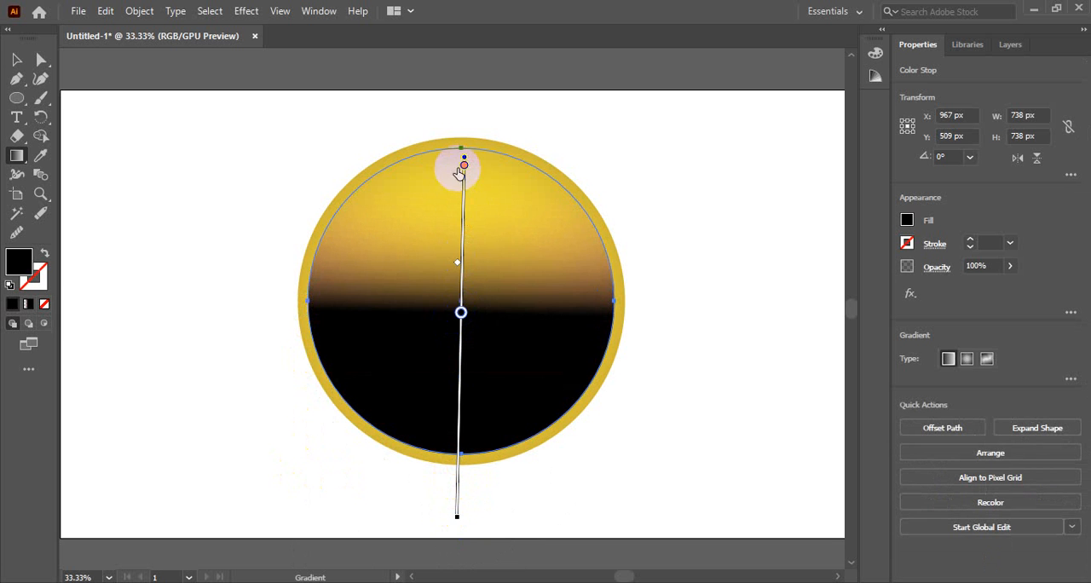
left_click_drag(463, 167, 454, 507)
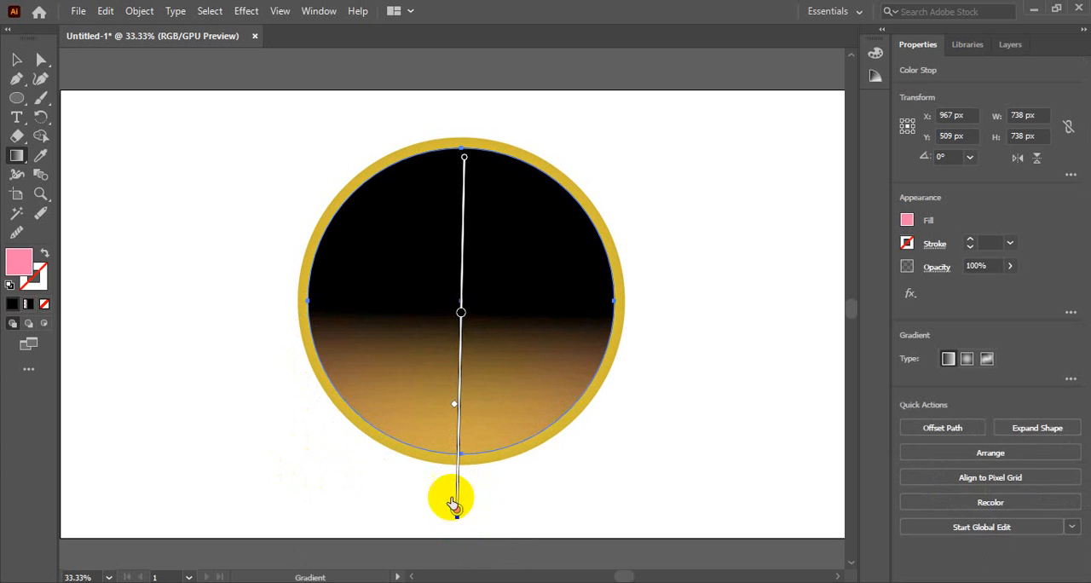
left_click(461, 315)
left_click_drag(461, 314, 460, 144)
Recolour the black gradient stop at the inner circle's top to white (FFFFFF).
left_click(464, 167)
double_click(464, 167)
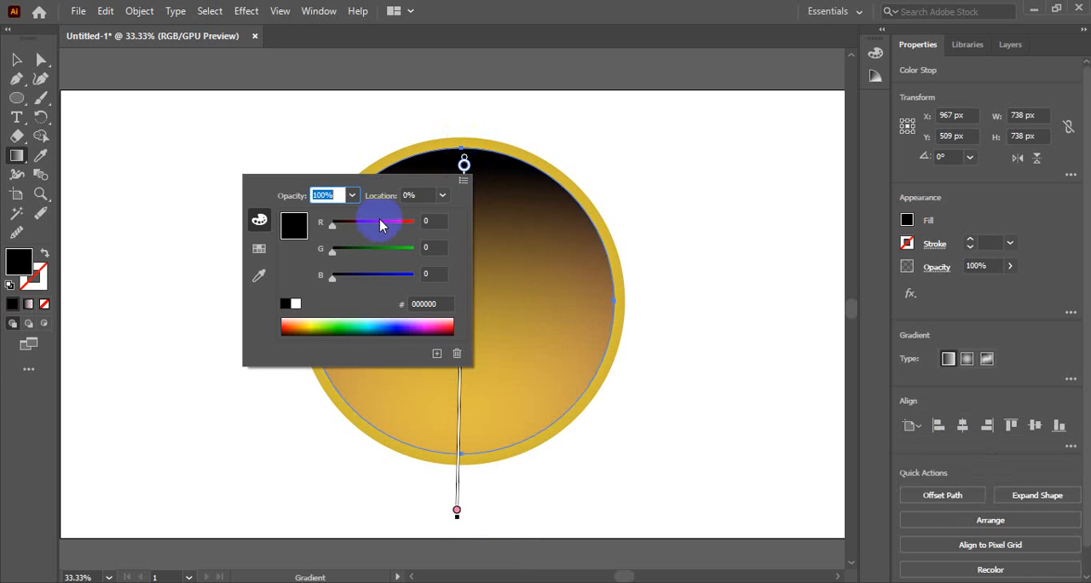
left_click(295, 303)
left_click(463, 167)
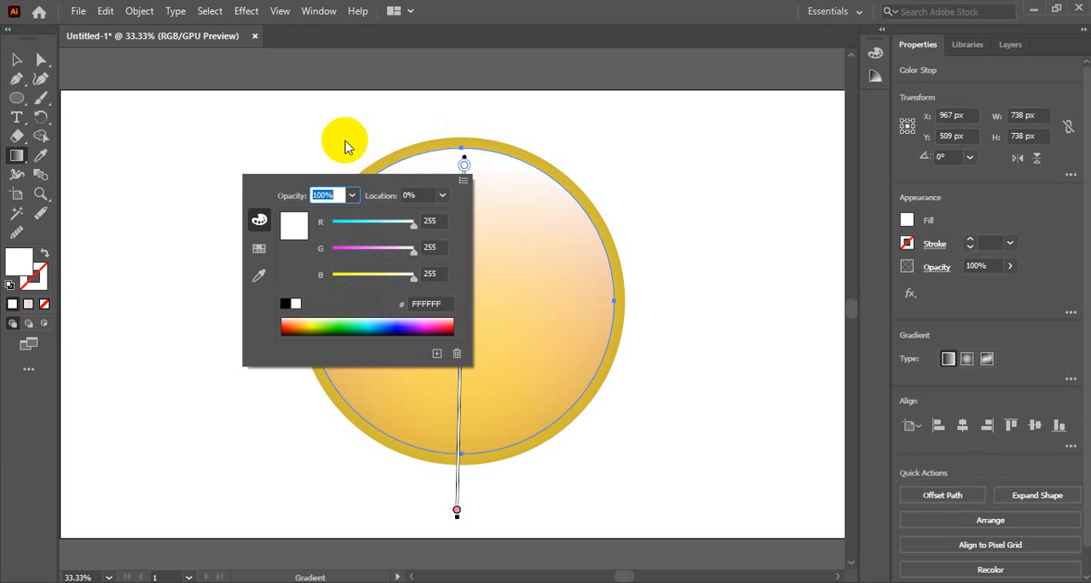
left_click(463, 164)
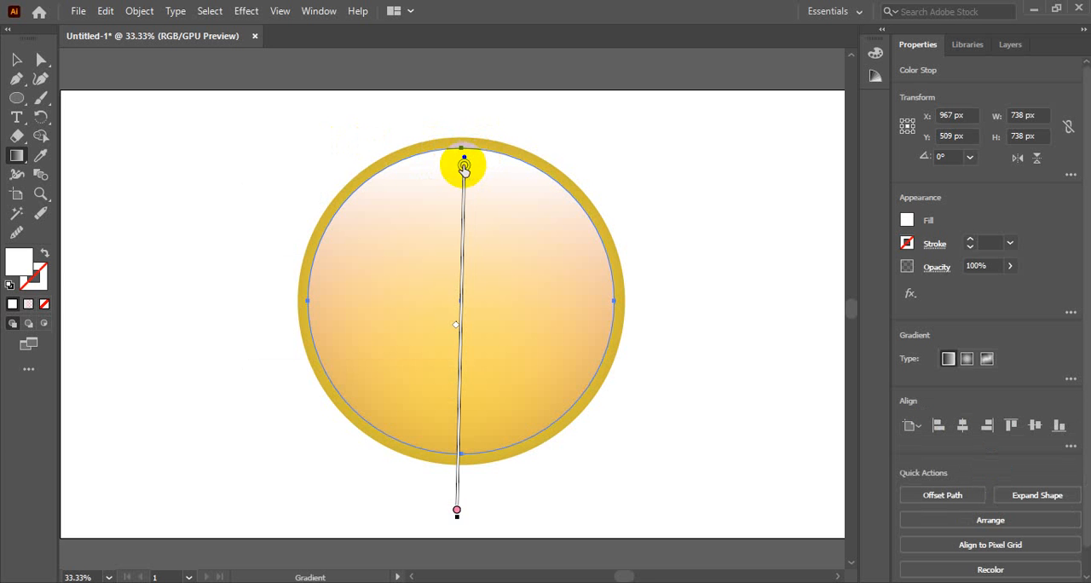
Shift the inner gradient's midpoint upward, keep the transparent pink stop at the gradient's lower end, and deselect the circle.
left_click_drag(457, 512, 460, 480)
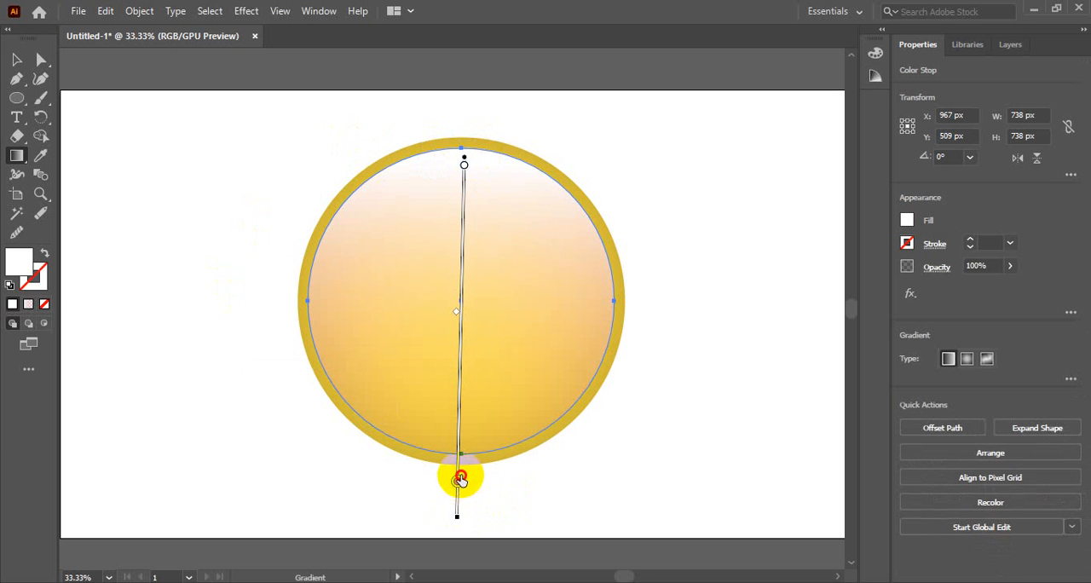
left_click_drag(458, 312, 459, 256)
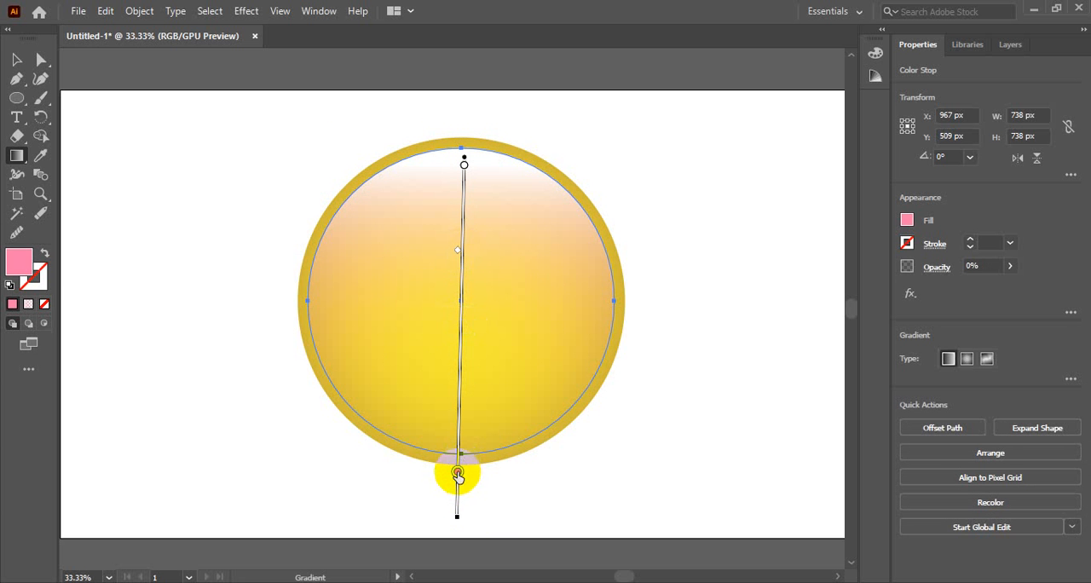
left_click_drag(457, 471, 456, 509)
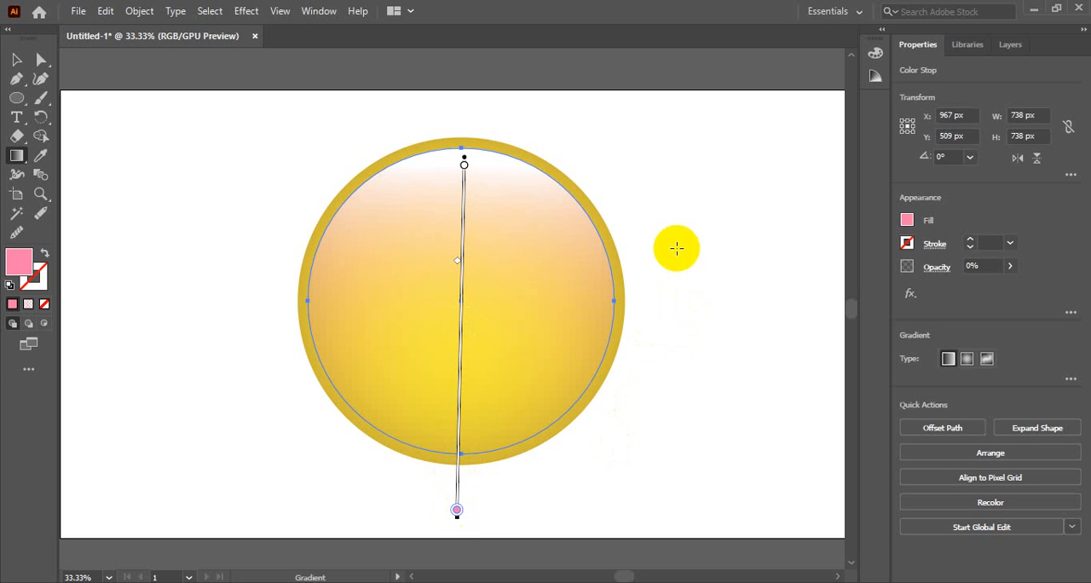
left_click(145, 125)
key("ctrl+z")
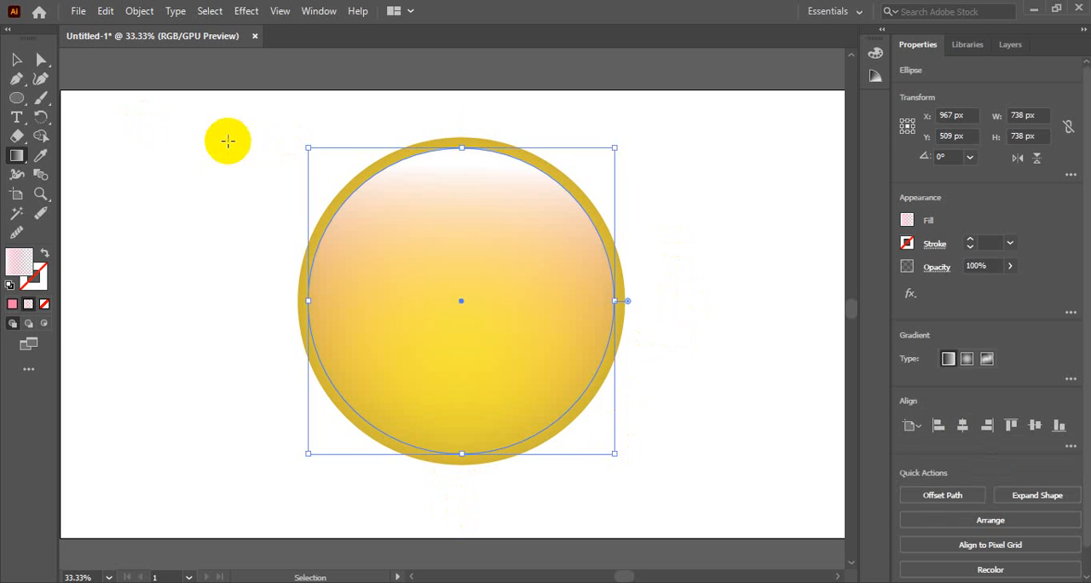
left_click(16, 59)
left_click(528, 234)
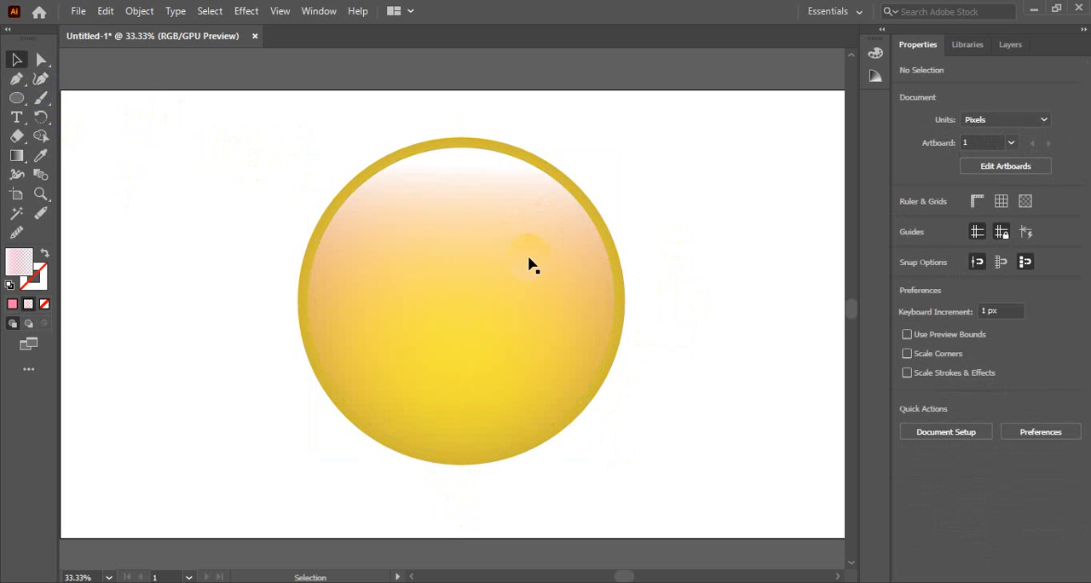
Set the inner circle's opacity to 50% and deselect it.
left_click(529, 262)
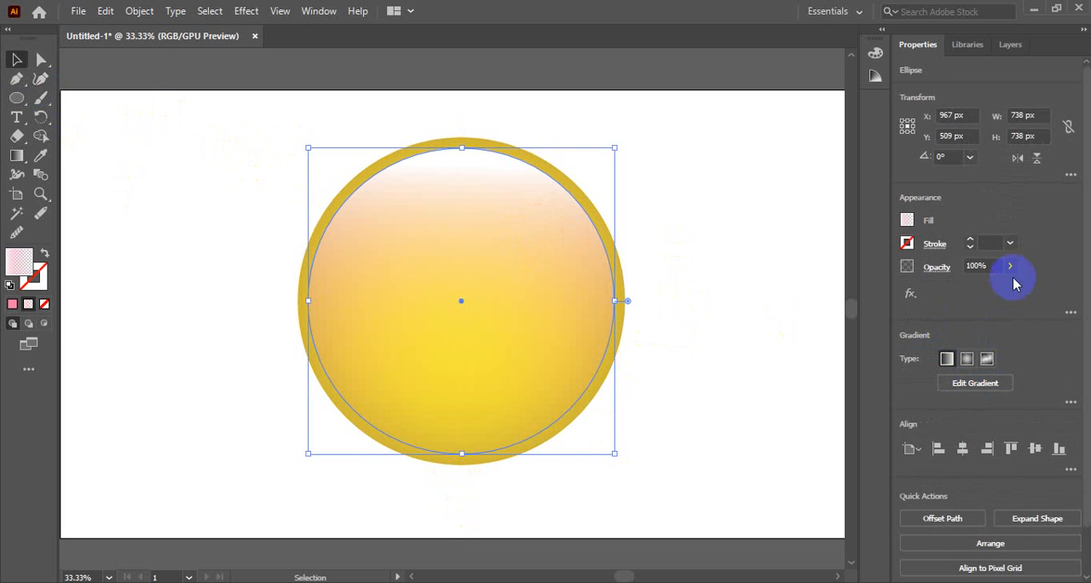
left_click(981, 265)
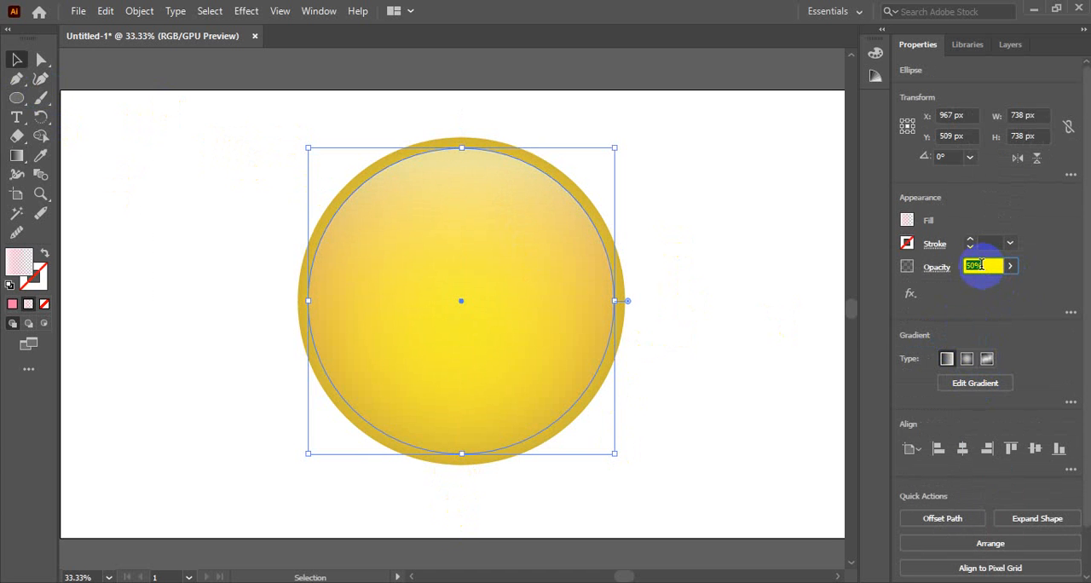
left_click(17, 59)
left_click(171, 228)
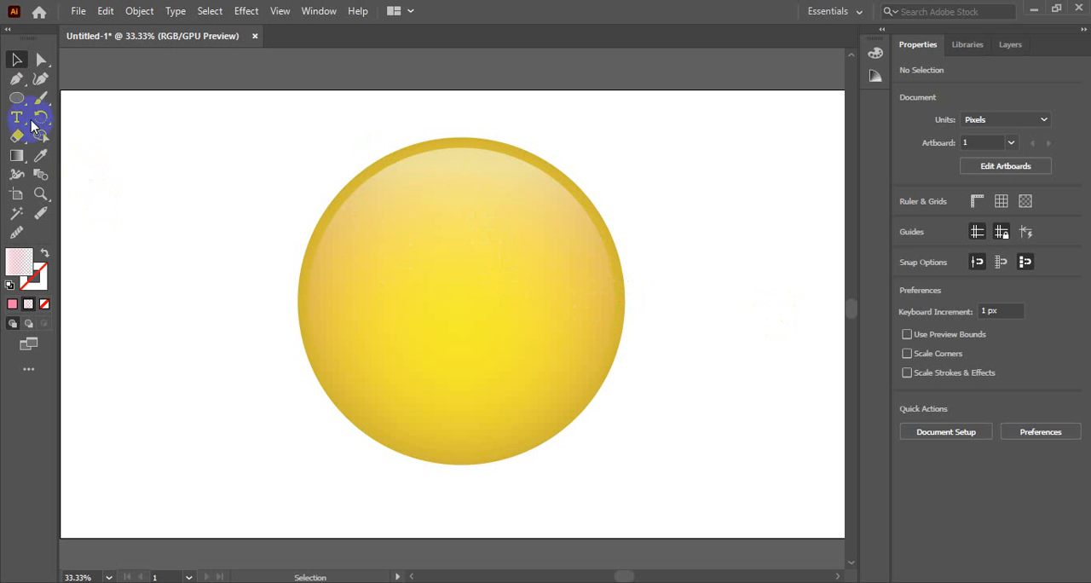
Draw a circle about 166 px across in the button's upper-left area and move it to about X 809, Y 436 px.
left_click(16, 97)
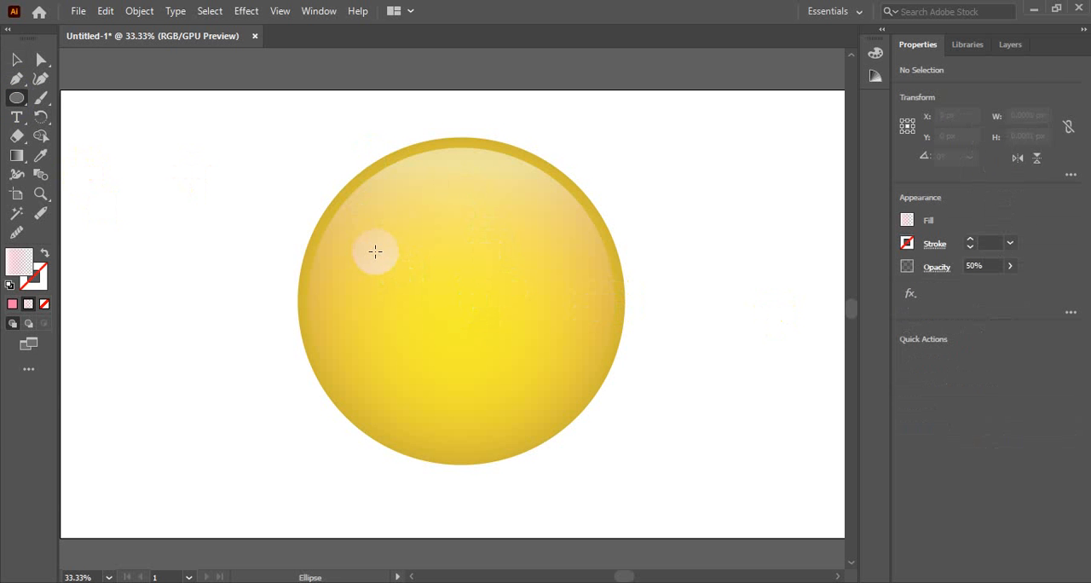
left_click(386, 258, "ctrl")
left_click(559, 292, "ctrl")
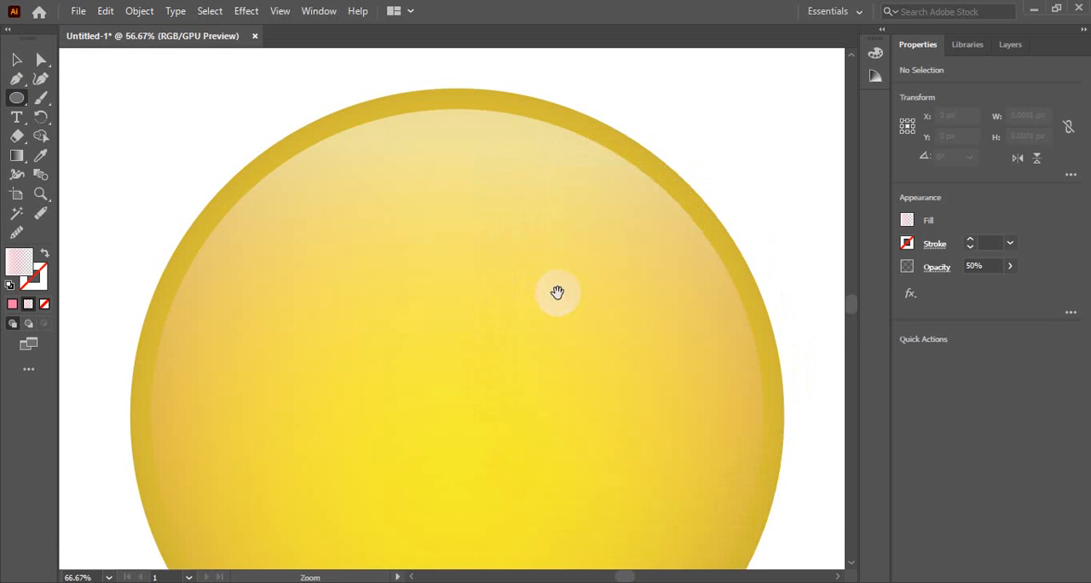
left_click_drag(557, 292, 553, 180)
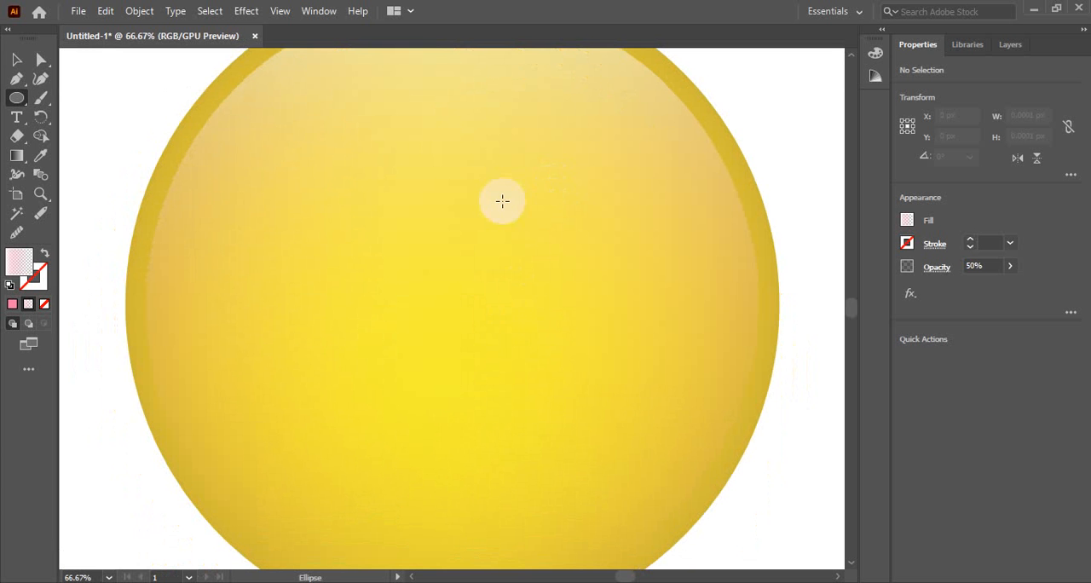
left_click_drag(274, 195, 335, 263)
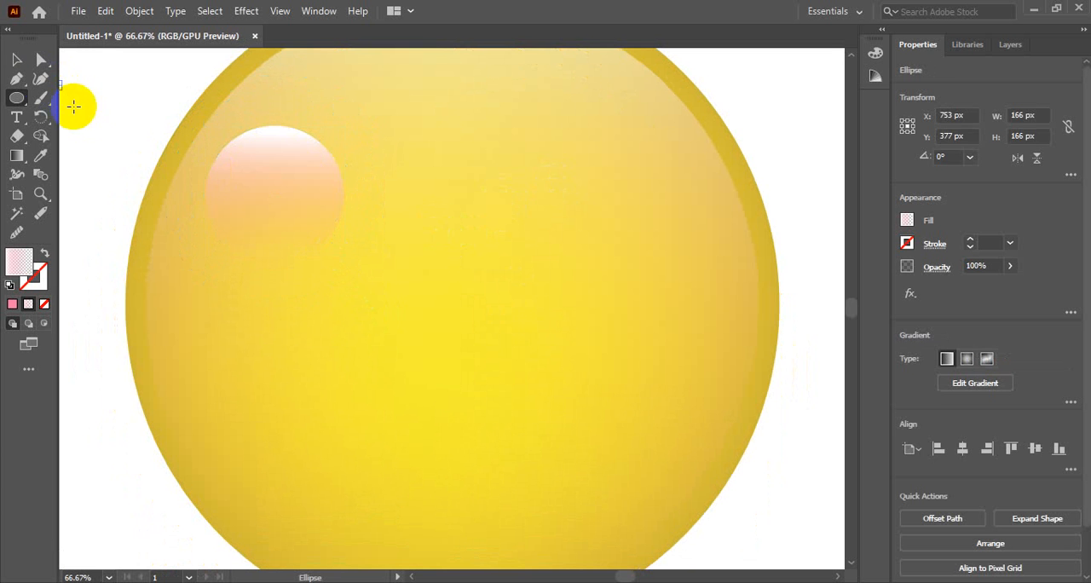
left_click(16, 59)
left_click_drag(280, 167, 341, 224)
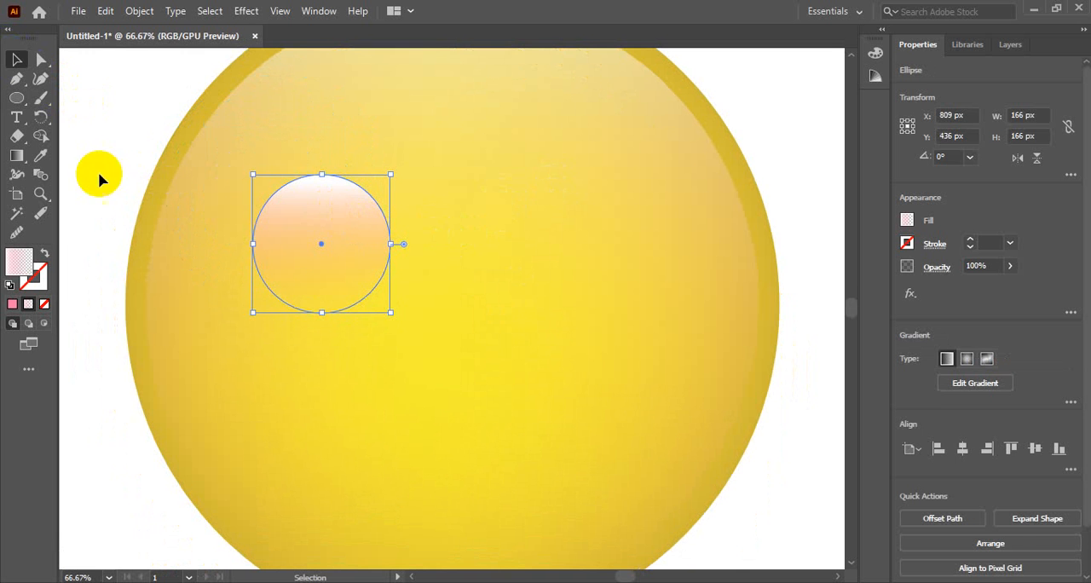
Reverse the small circle's gradient, placing the transparent pink stop at its top and the white stop just below its bottom edge.
left_click(16, 156)
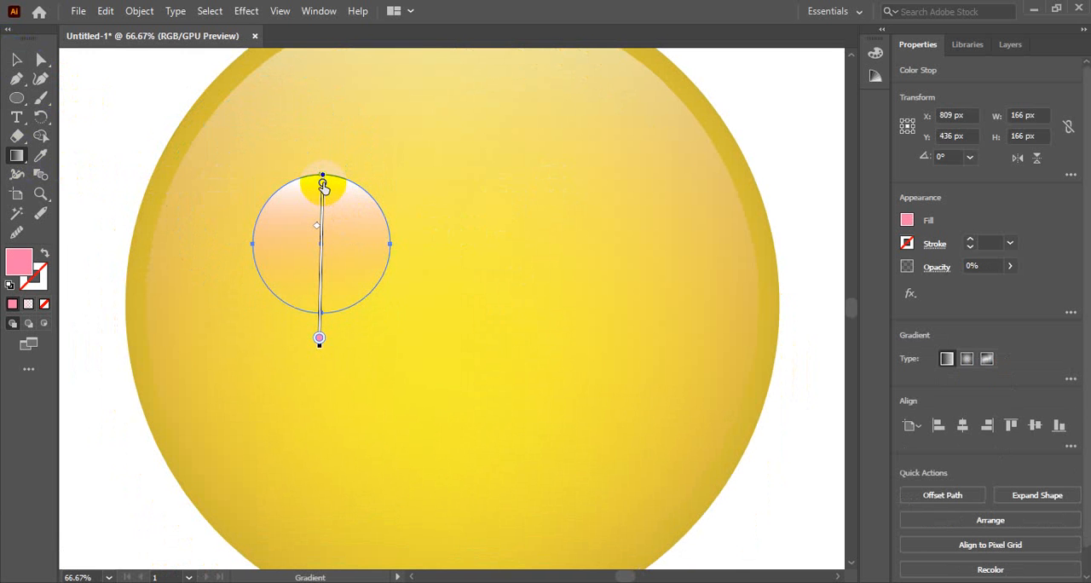
left_click_drag(322, 186, 321, 284)
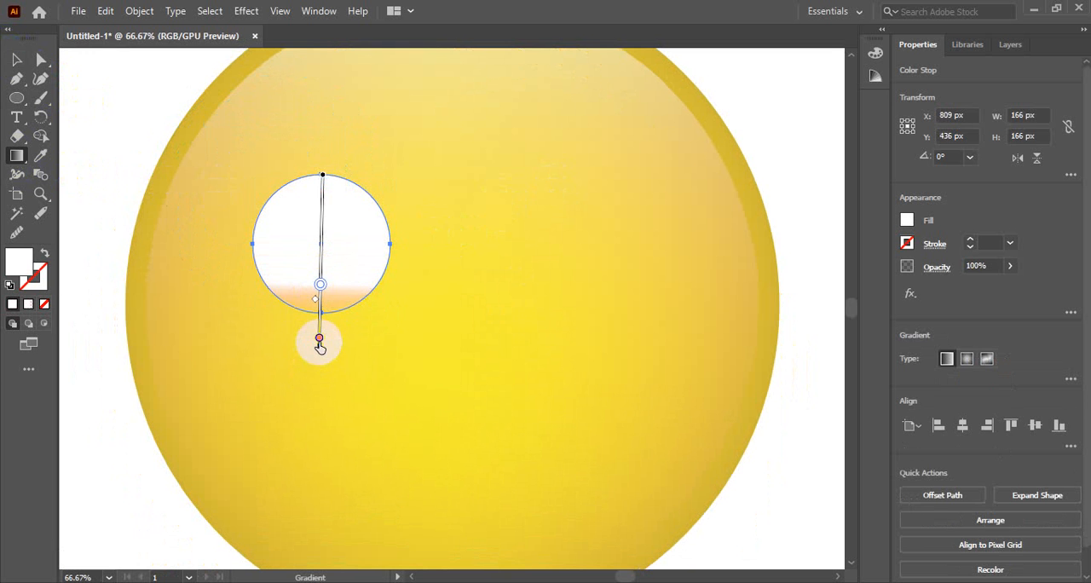
left_click_drag(318, 343, 315, 164)
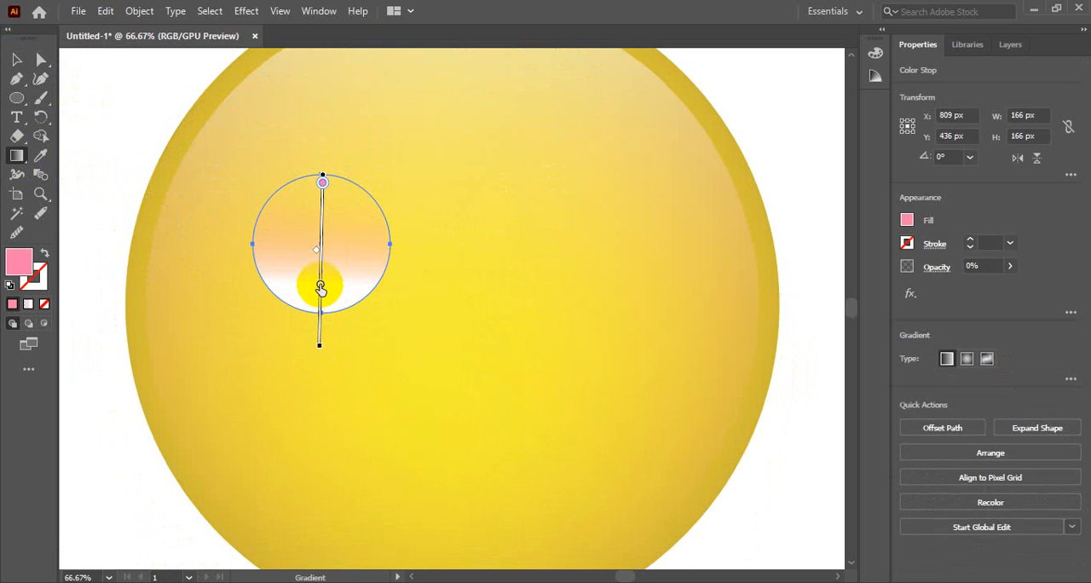
left_click_drag(320, 287, 321, 337)
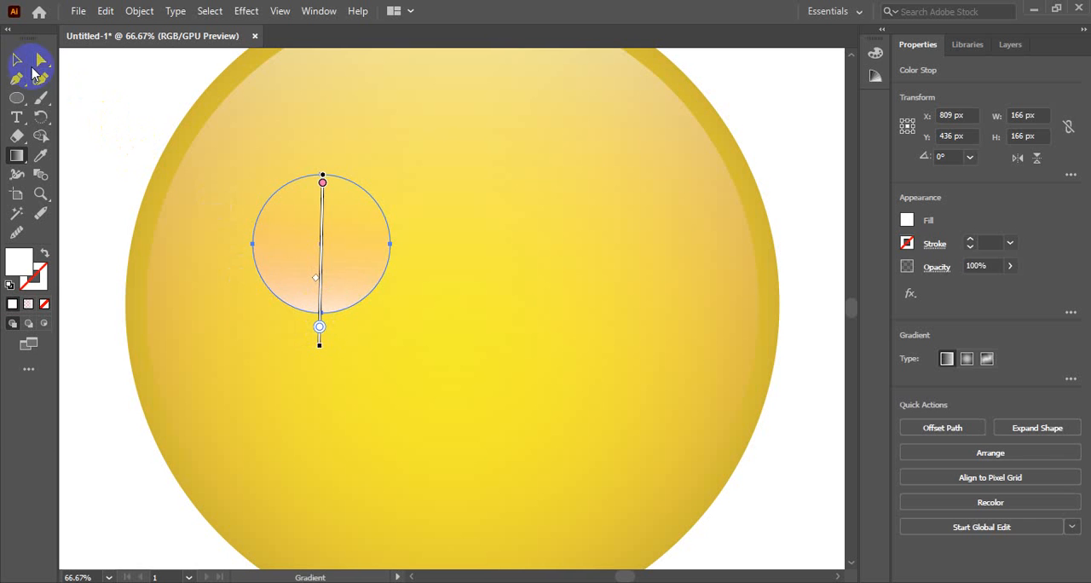
left_click(16, 60)
left_click(226, 199)
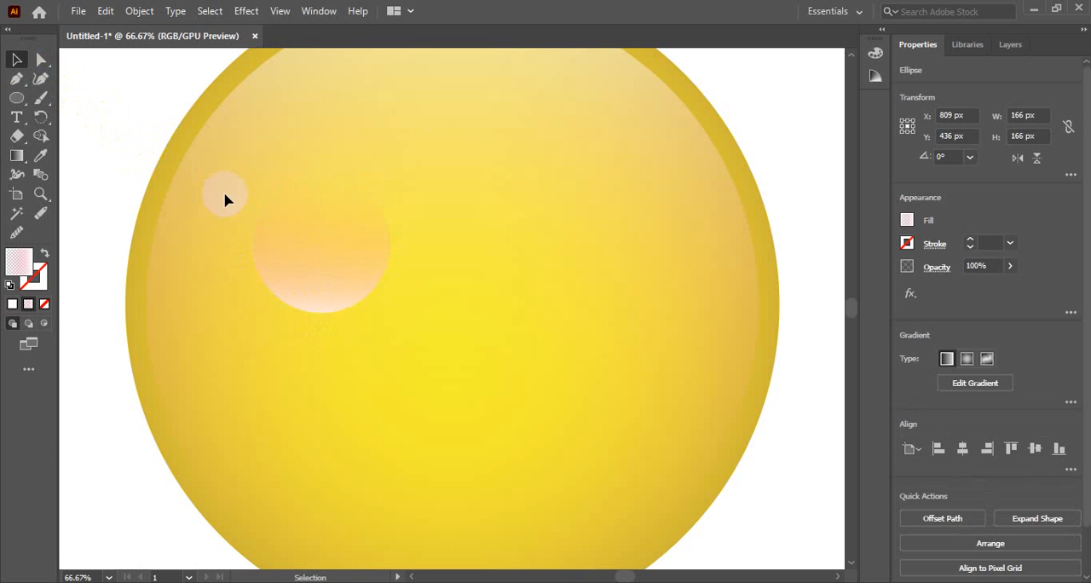
Duplicate the small circle in place and reduce the front copy's height from the bottom to about 158 px.
left_click(332, 306)
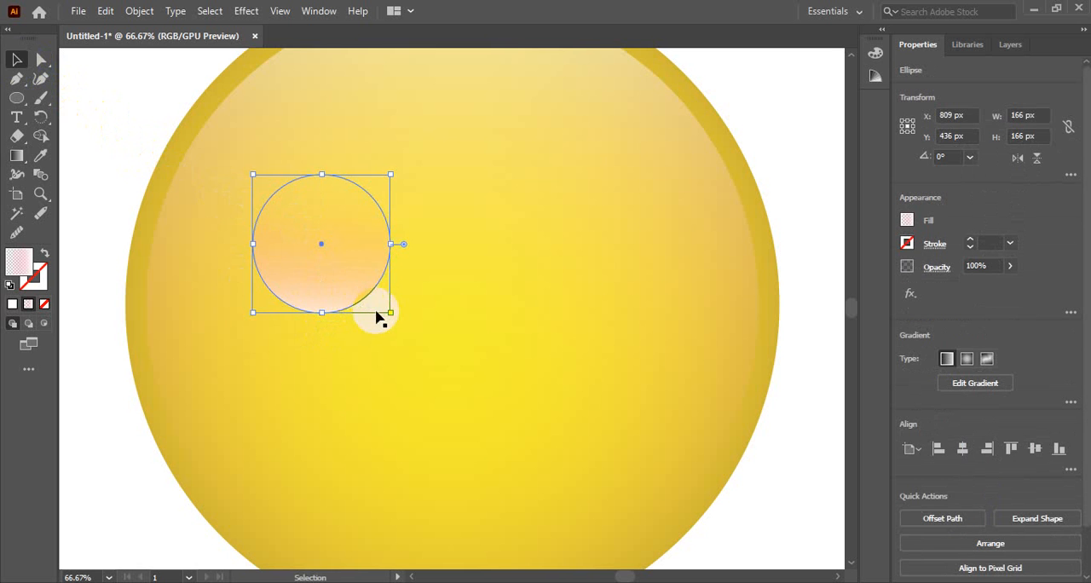
key("a")
key("v")
left_click_drag(321, 312, 321, 306)
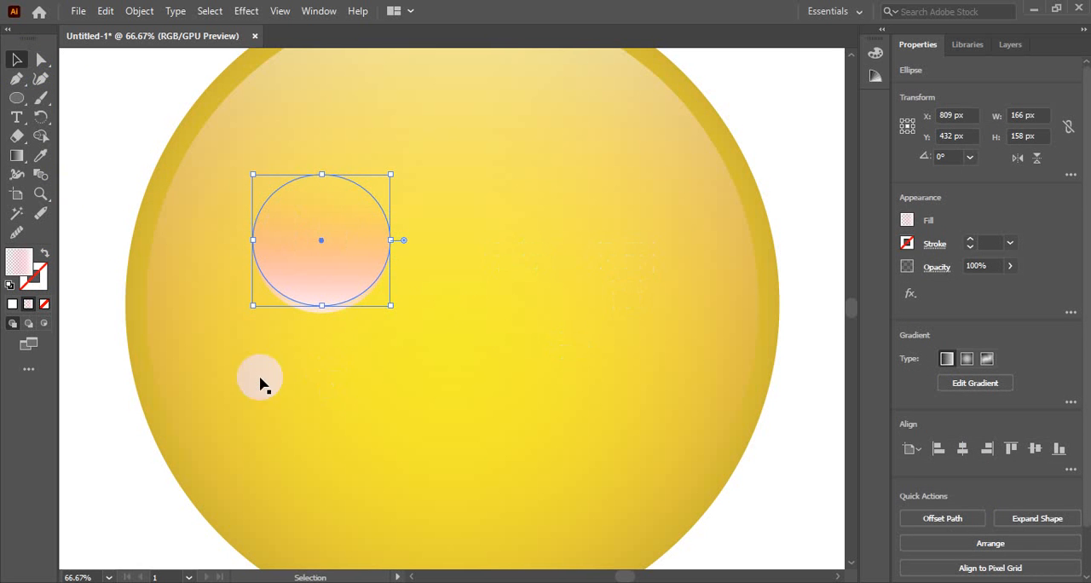
left_click(338, 314, "ctrl+alt")
left_click(337, 313, "ctrl+alt")
left_click_drag(509, 277, 403, 276)
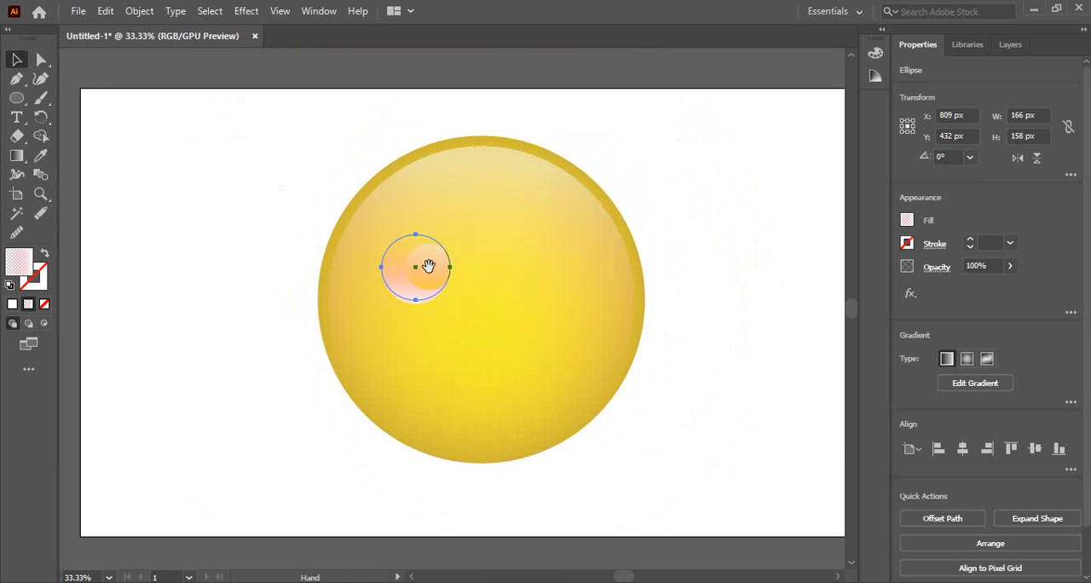
Try to change the front copy's gradient fill to black (000000).
double_click(26, 263)
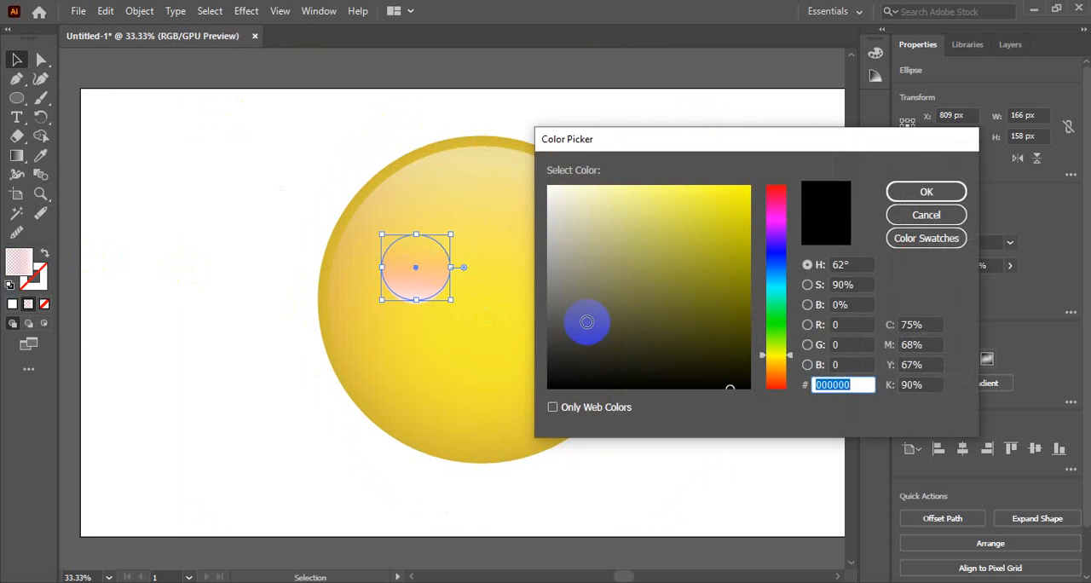
left_click(549, 388)
left_click(926, 191)
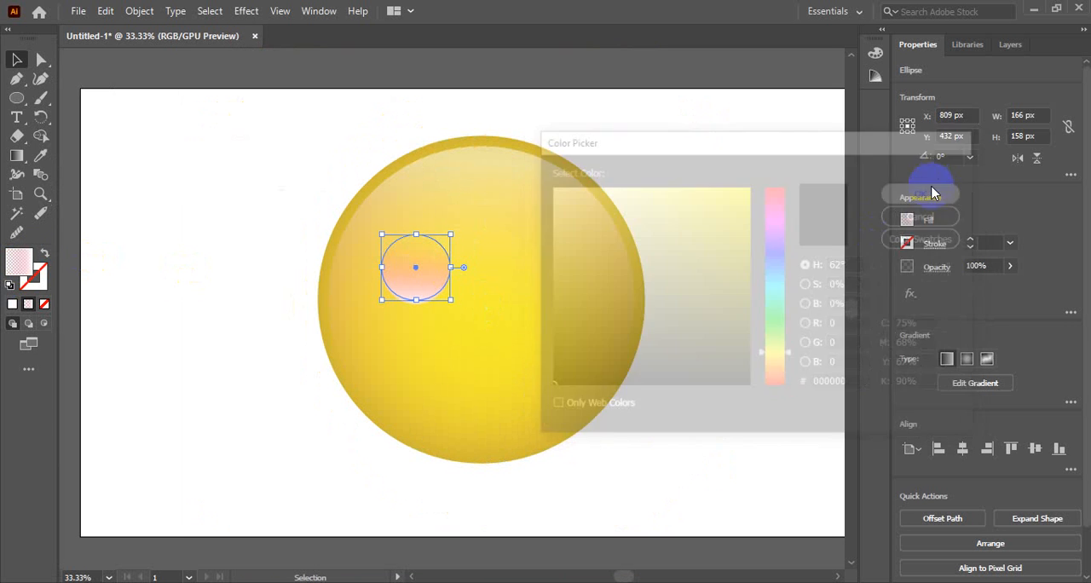
left_click(241, 167)
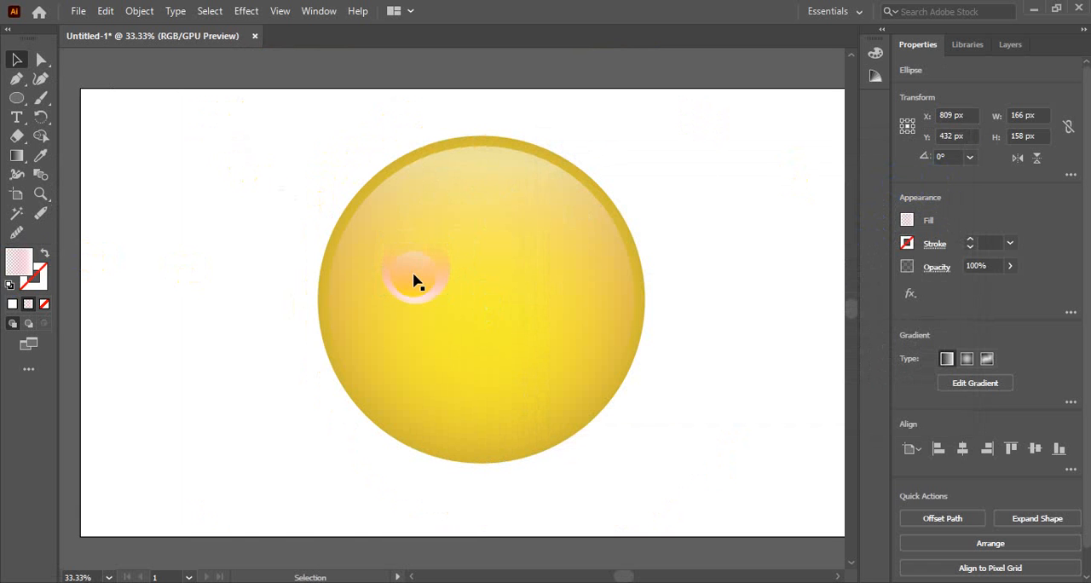
left_click(412, 272)
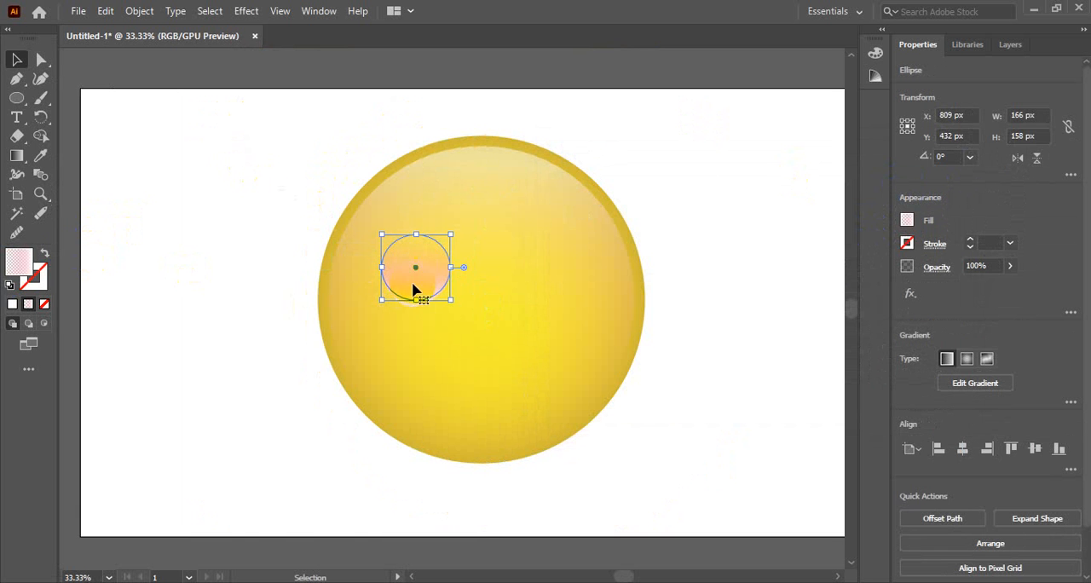
left_click(311, 210)
scroll(432, 295, "up", 3)
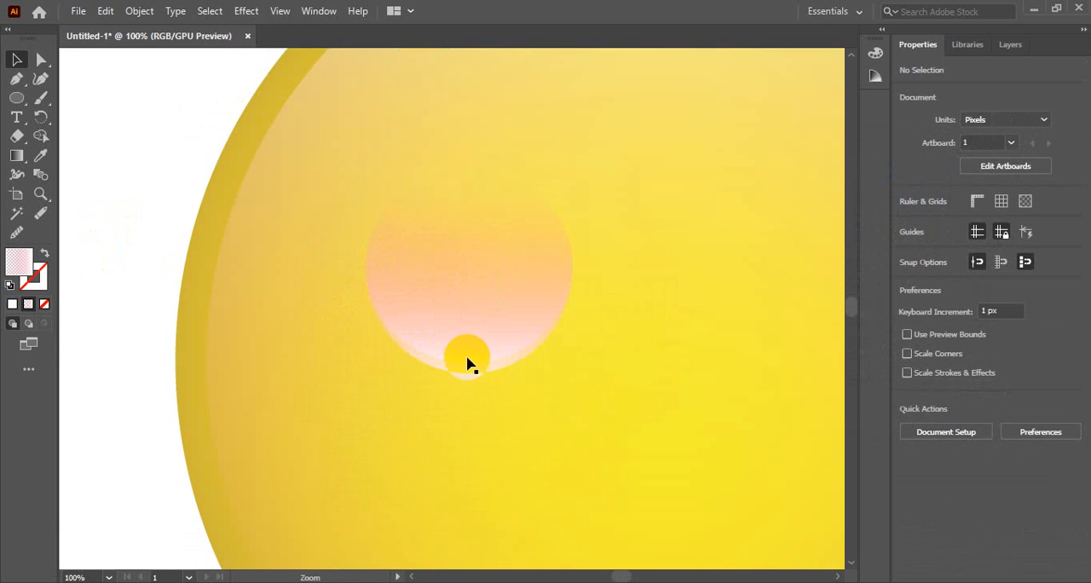
Replace the front copy's gradient with solid white sampled from the artboard, recolour it near-black (020202), and deselect it.
left_click(473, 367)
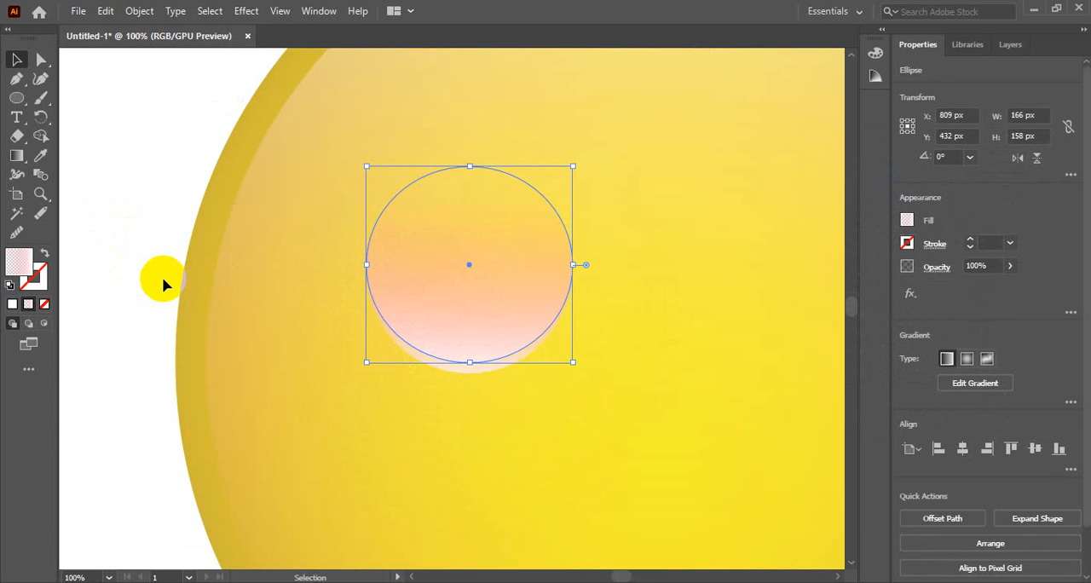
key("i")
left_click(85, 207)
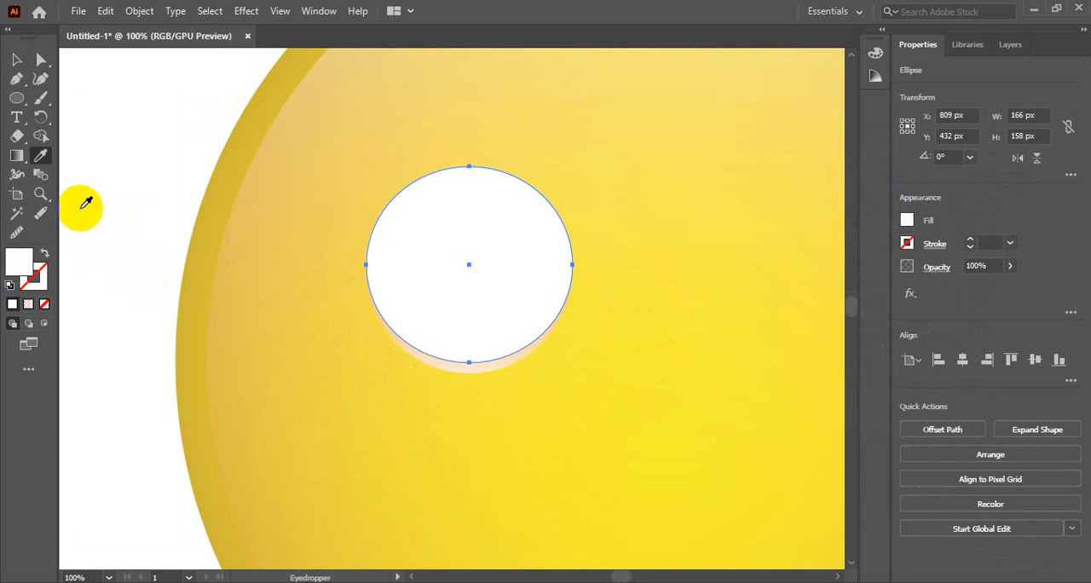
left_click(16, 60)
left_click(34, 281)
double_click(19, 260)
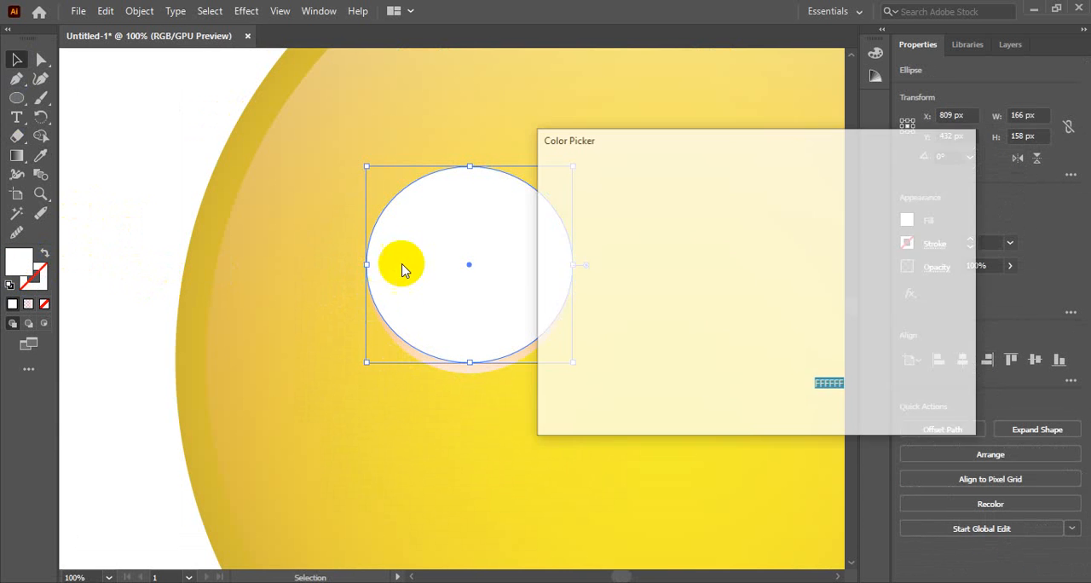
left_click_drag(591, 312, 542, 386)
left_click(920, 191)
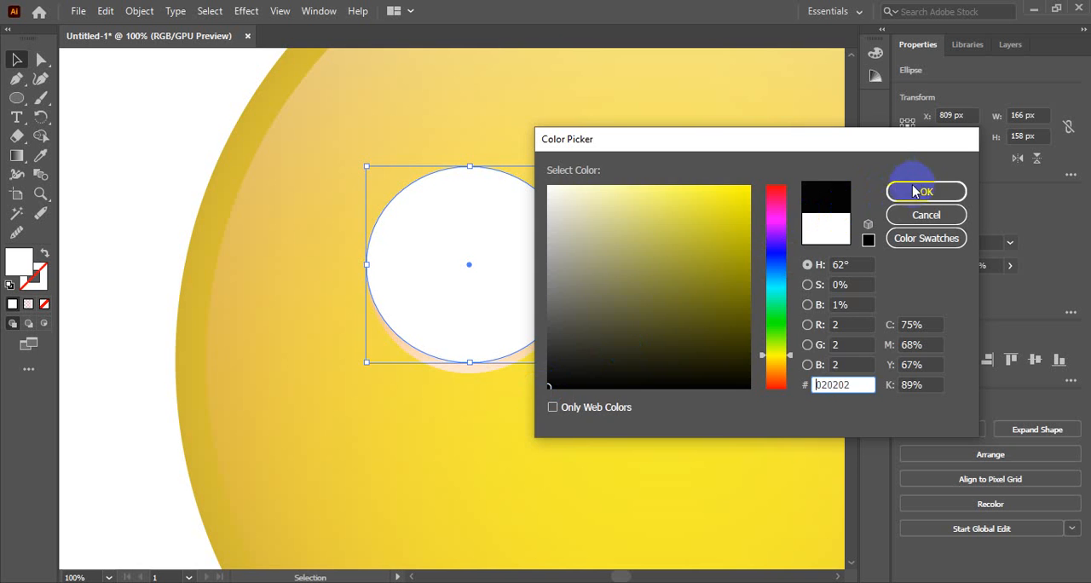
left_click(192, 144)
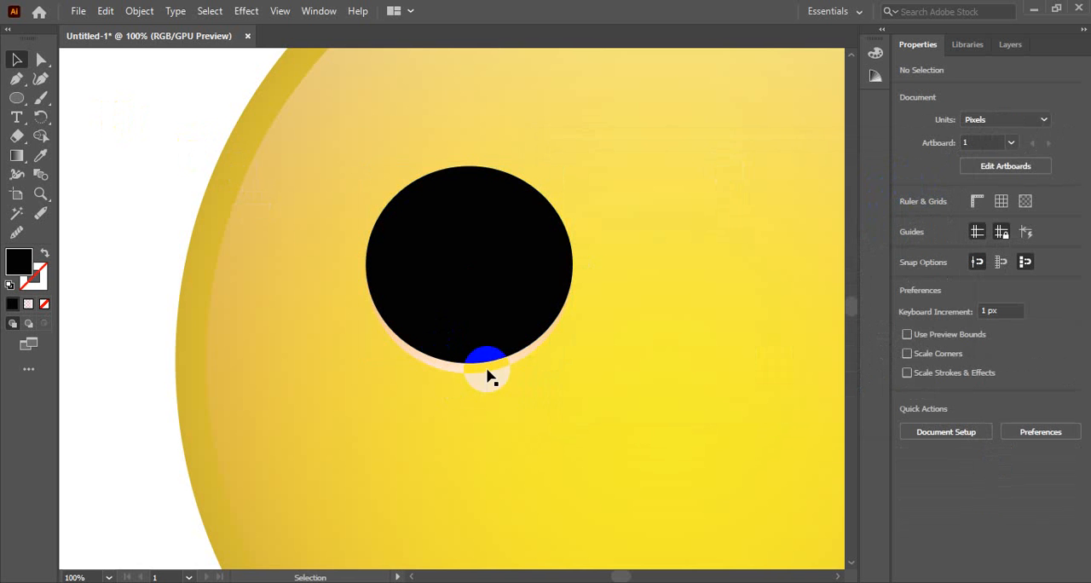
Draw a small ellipse about 78 by 40 px below the black eye and fill it with white sampled from the artboard.
key("ctrl+alt+space")
left_click(546, 371)
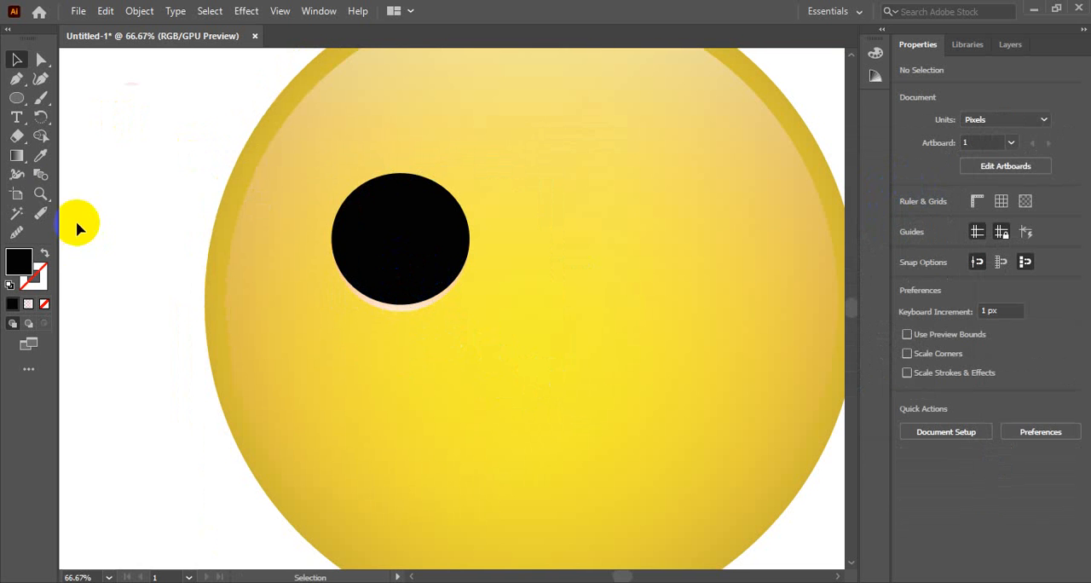
left_click(16, 97)
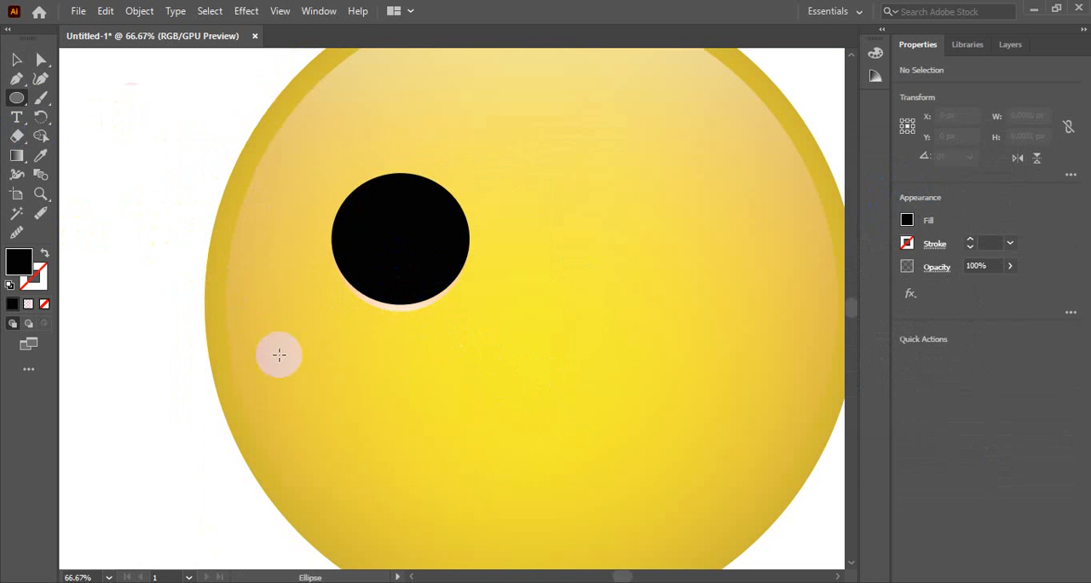
left_click_drag(288, 364, 352, 397)
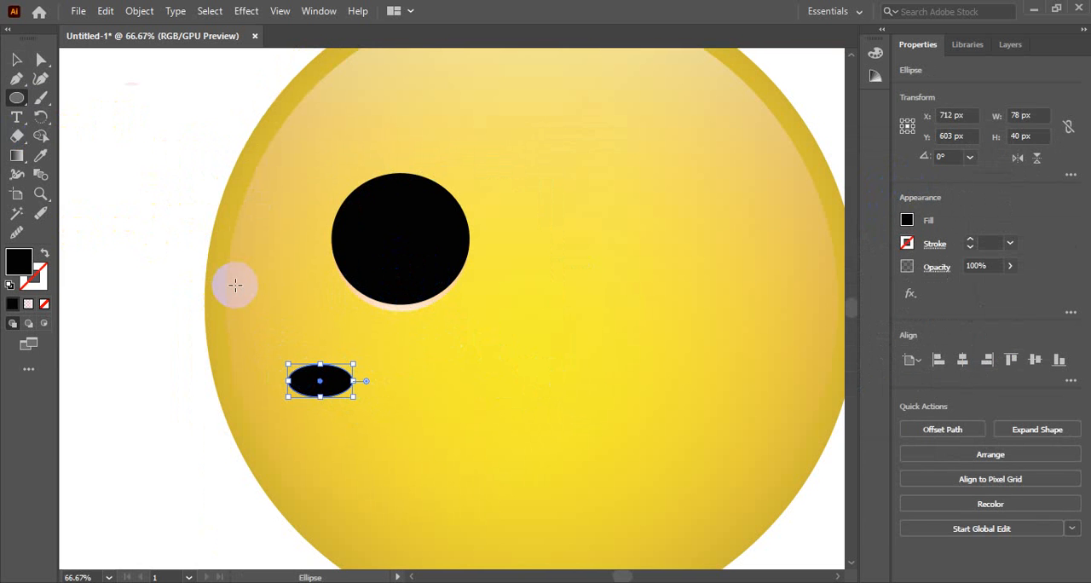
key("i")
left_click(190, 243)
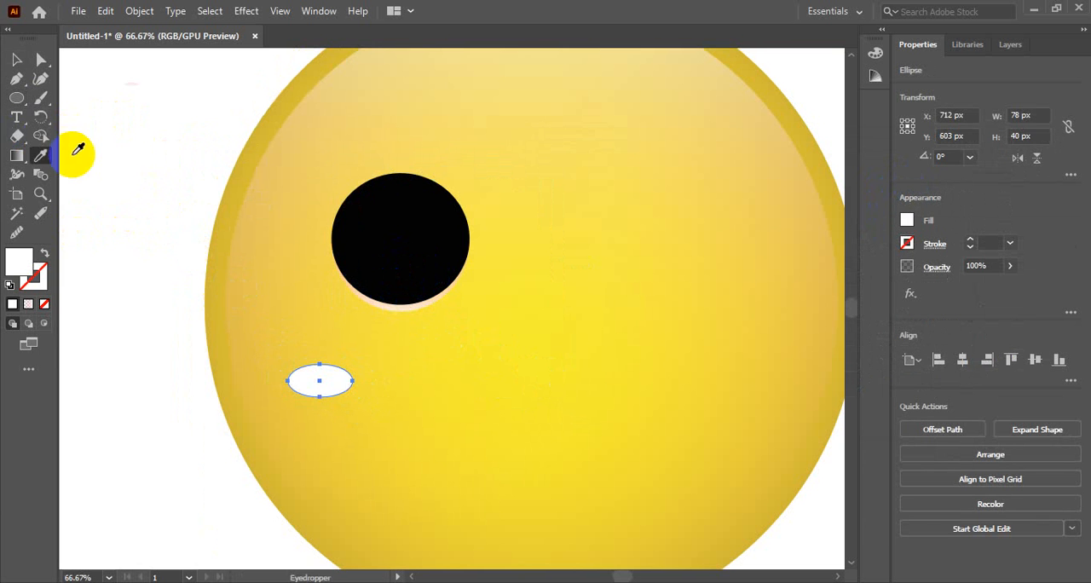
Rotate the white ellipse by about 27° and place it in the black eye's upper-left part as a highlight.
left_click(16, 59)
left_click_drag(345, 380, 390, 214)
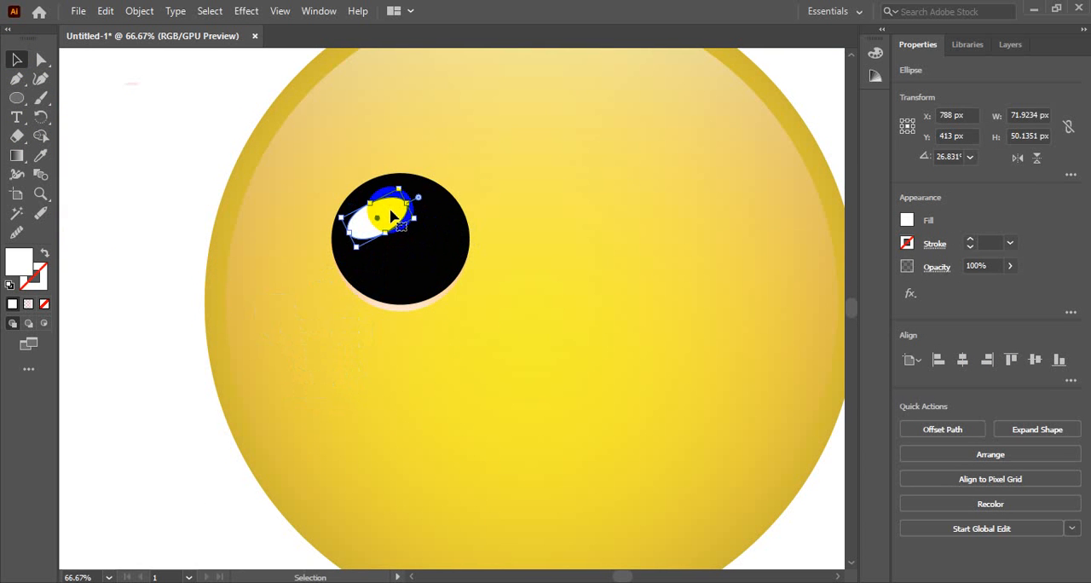
left_click(156, 219)
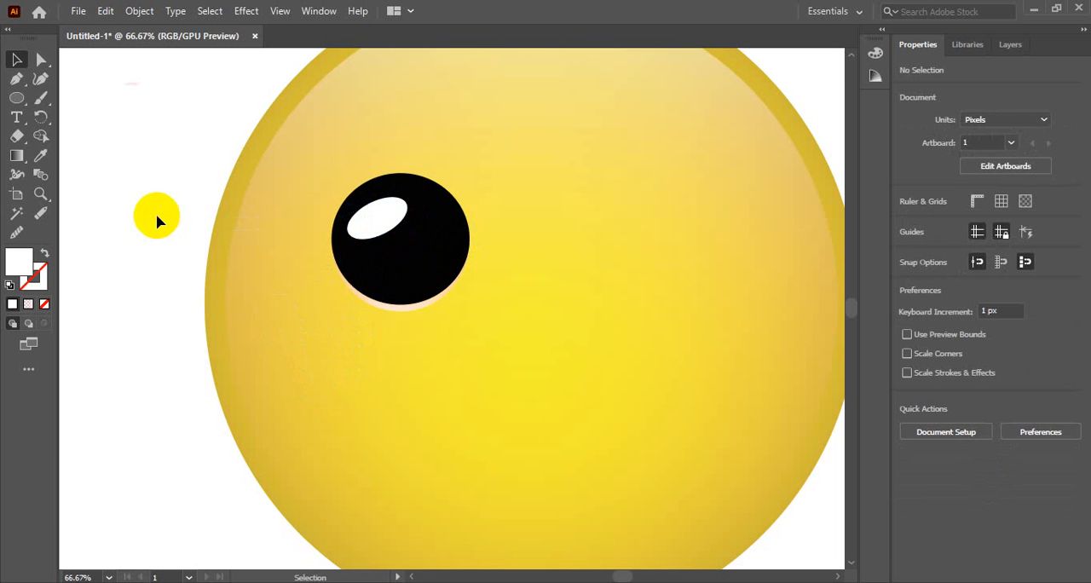
Enlarge the white highlight ellipse in the black eye to about 74 by 60 px and deselect it.
left_click(385, 228)
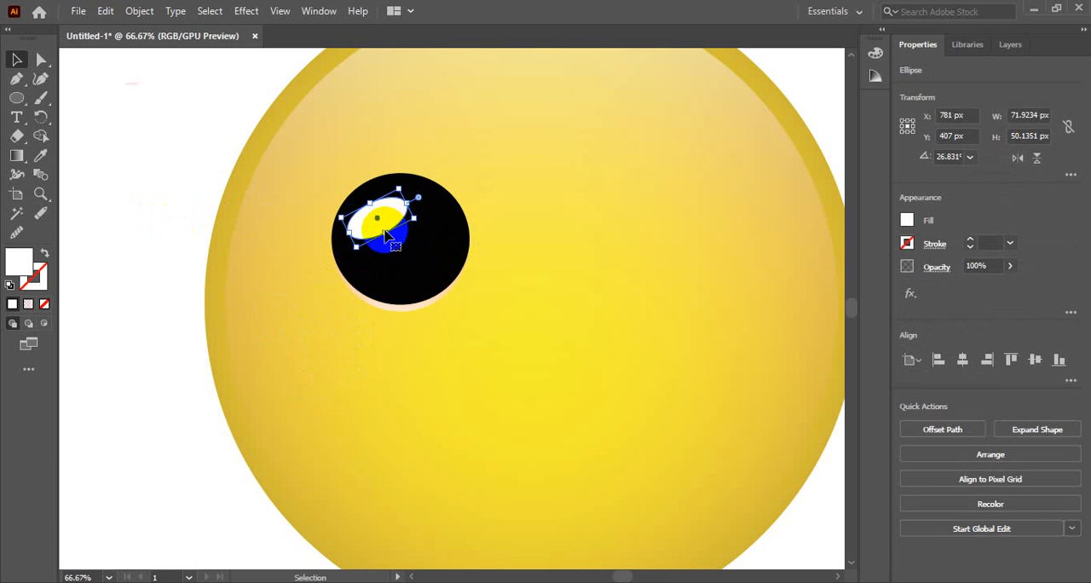
left_click_drag(388, 233, 391, 239)
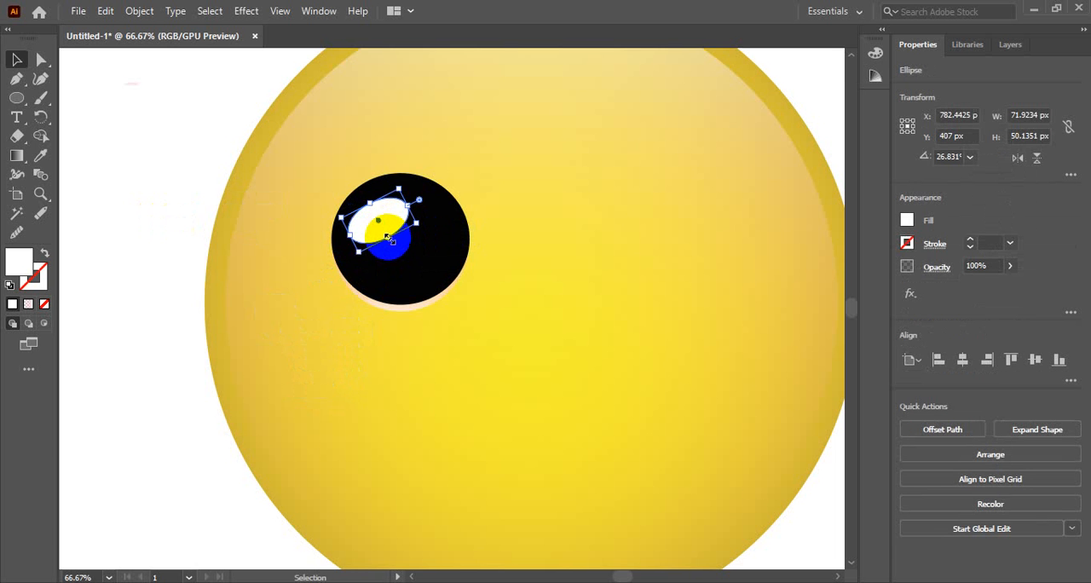
left_click(152, 166)
left_click(383, 214)
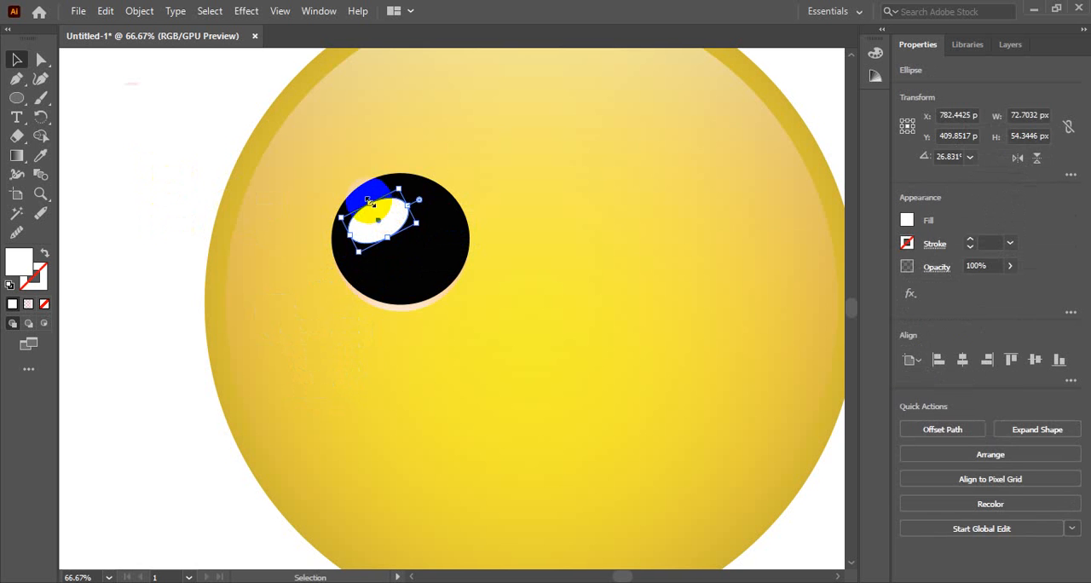
left_click_drag(370, 203, 364, 194)
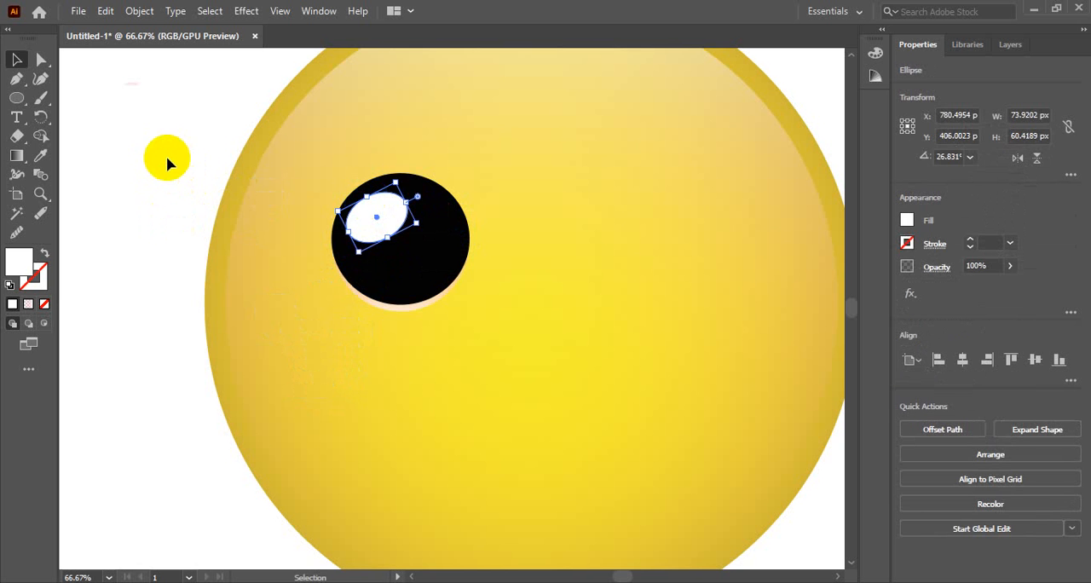
left_click(163, 161)
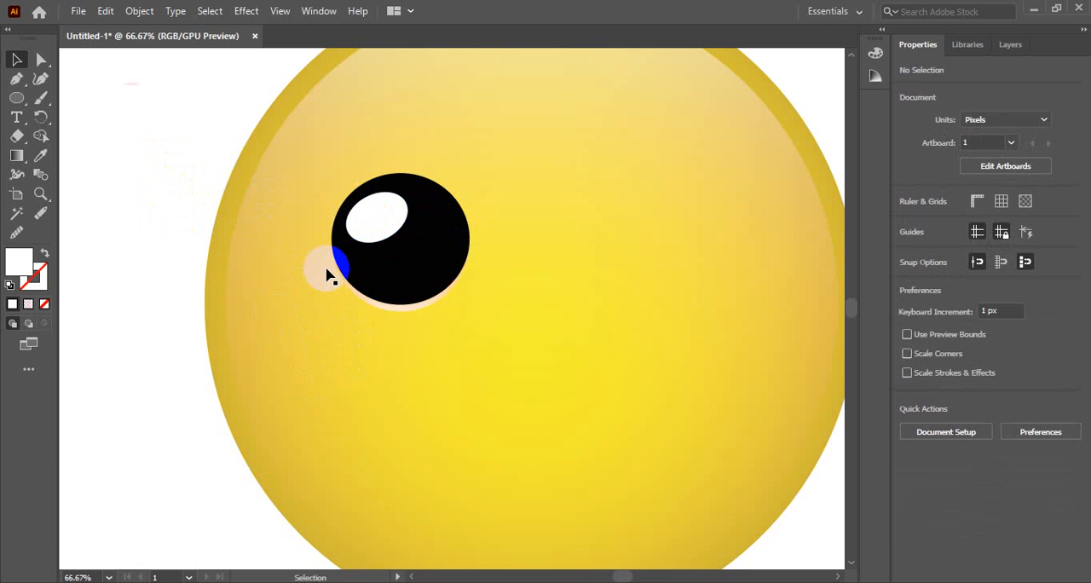
Add a smaller copy of the white highlight, about 30 by 25 px, near the eye's centre, below and right of the original.
left_click_drag(328, 273, 411, 245)
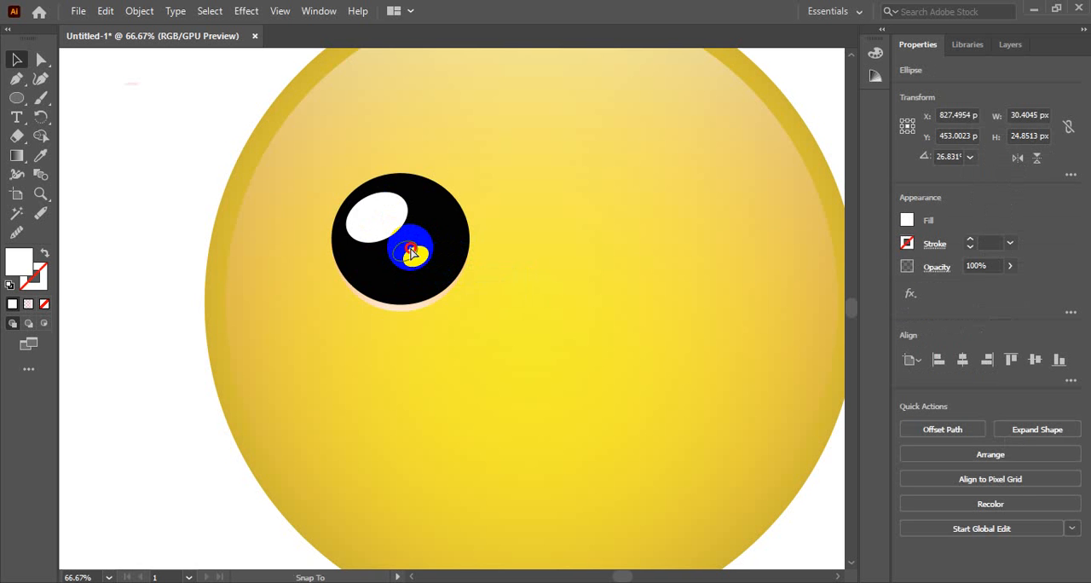
left_click_drag(410, 250, 411, 249)
left_click(158, 236)
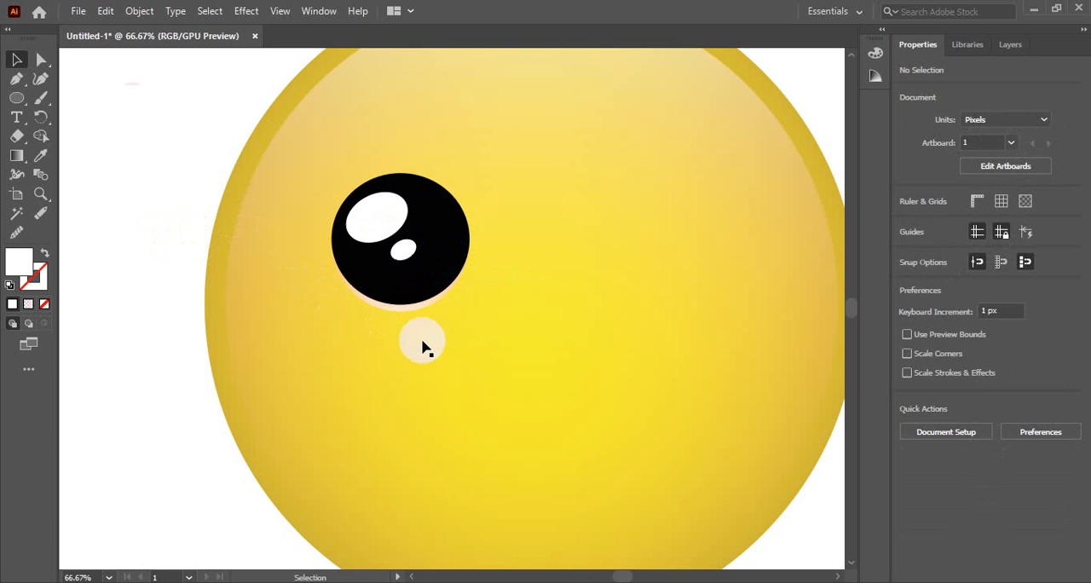
Set the opacity of the inner gradient circle on the yellow face to 83%.
left_click(414, 218, "ctrl+alt")
left_click(440, 288, "ctrl+alt")
left_click(439, 288, "ctrl+alt")
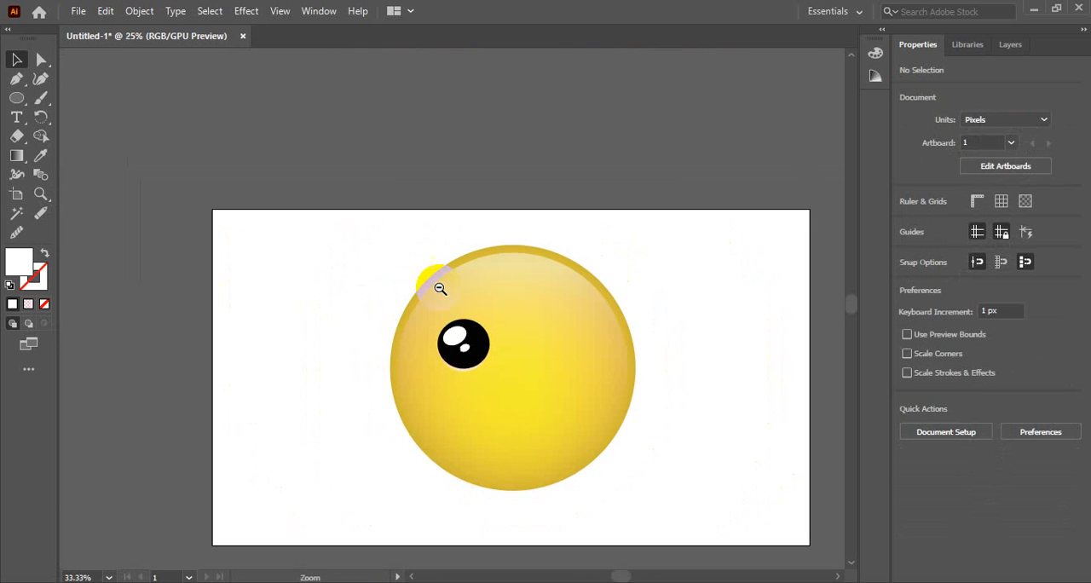
left_click_drag(477, 326, 425, 295)
left_click(420, 304, "ctrl")
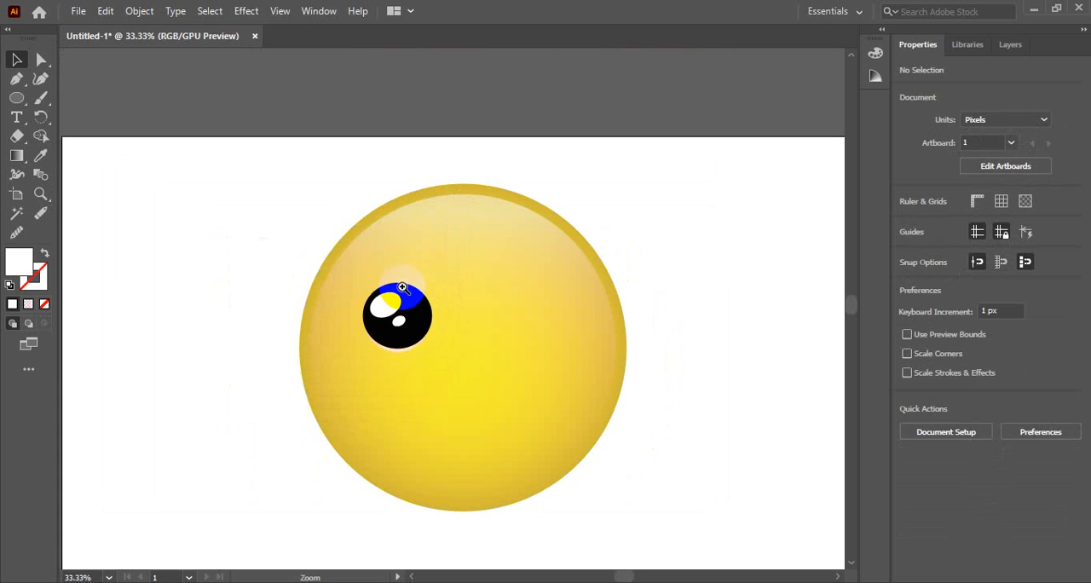
left_click(444, 313, "ctrl")
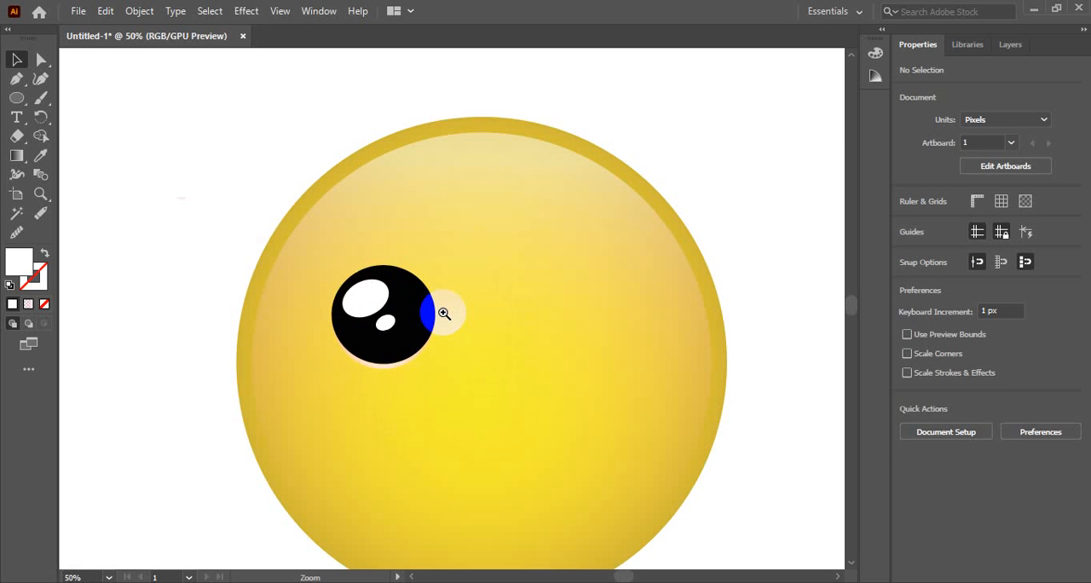
left_click(478, 169)
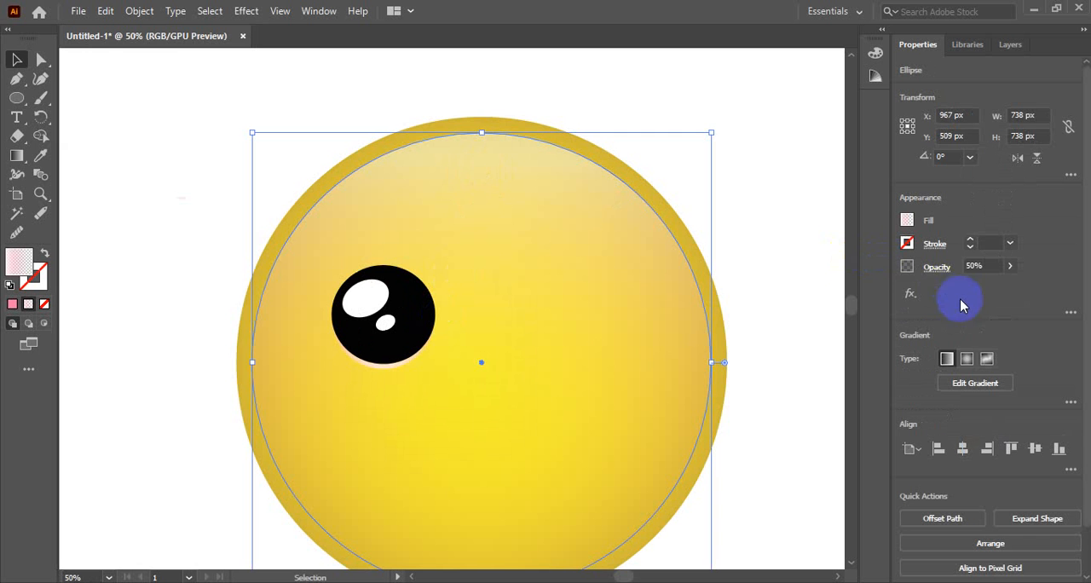
left_click(980, 265)
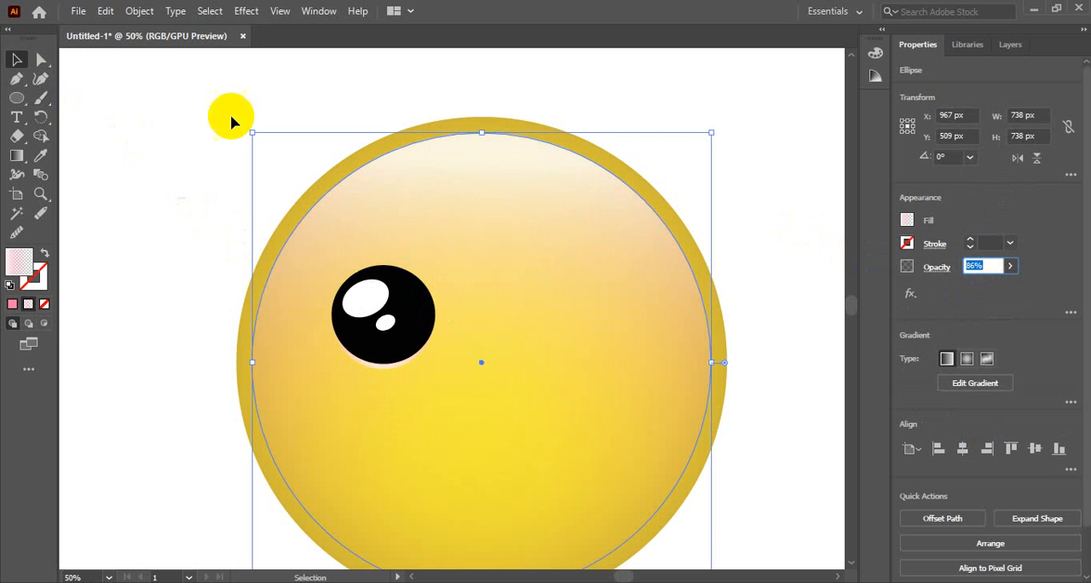
left_click(994, 265)
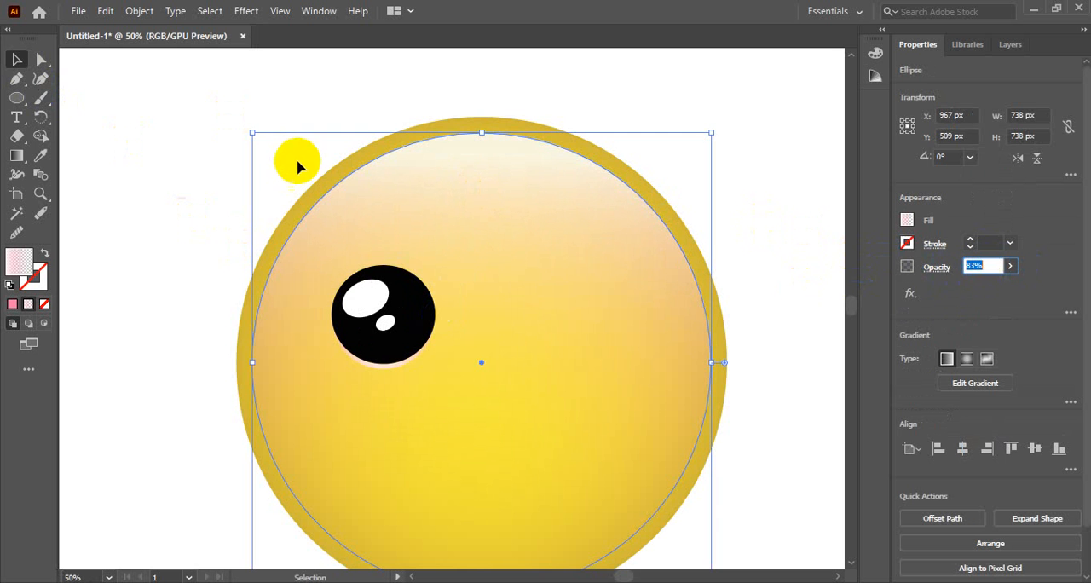
left_click(161, 133)
Shorten the inner circle's vertical gradient to run from its top edge to just above its bottom edge, with the midpoint nearer the white end.
left_click(324, 177)
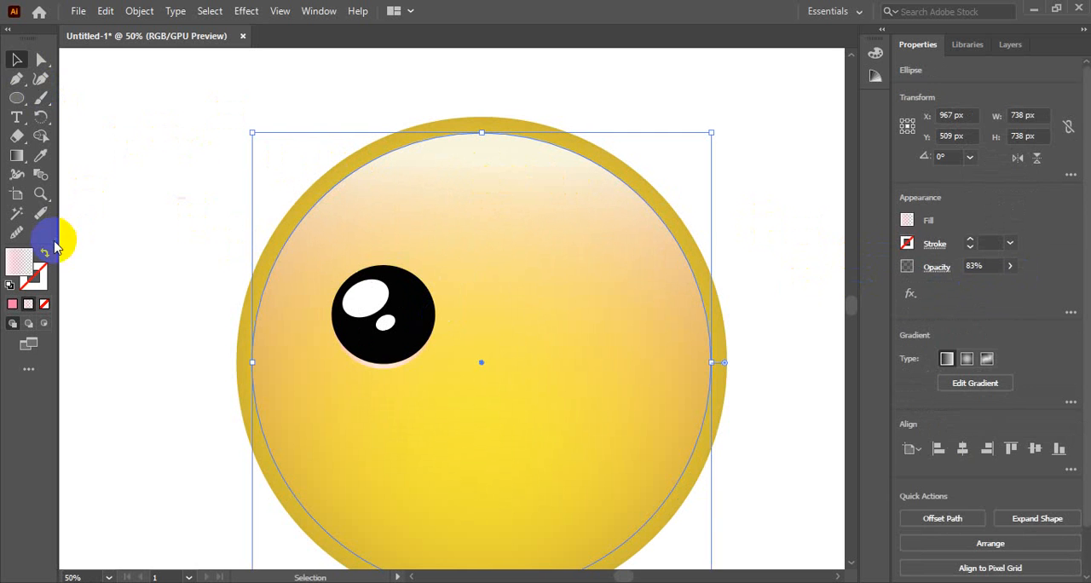
left_click(17, 156)
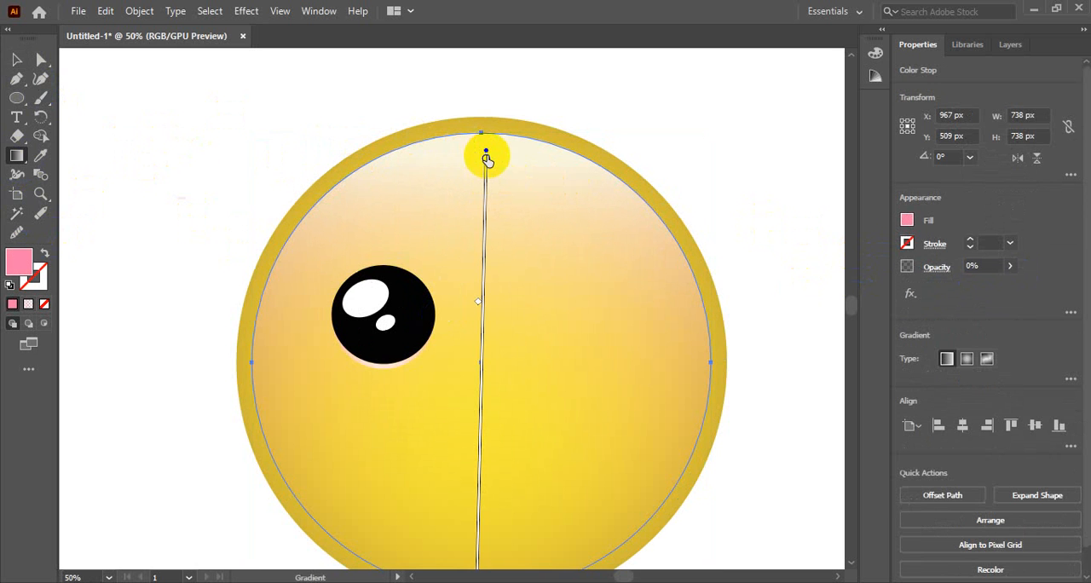
left_click(486, 152)
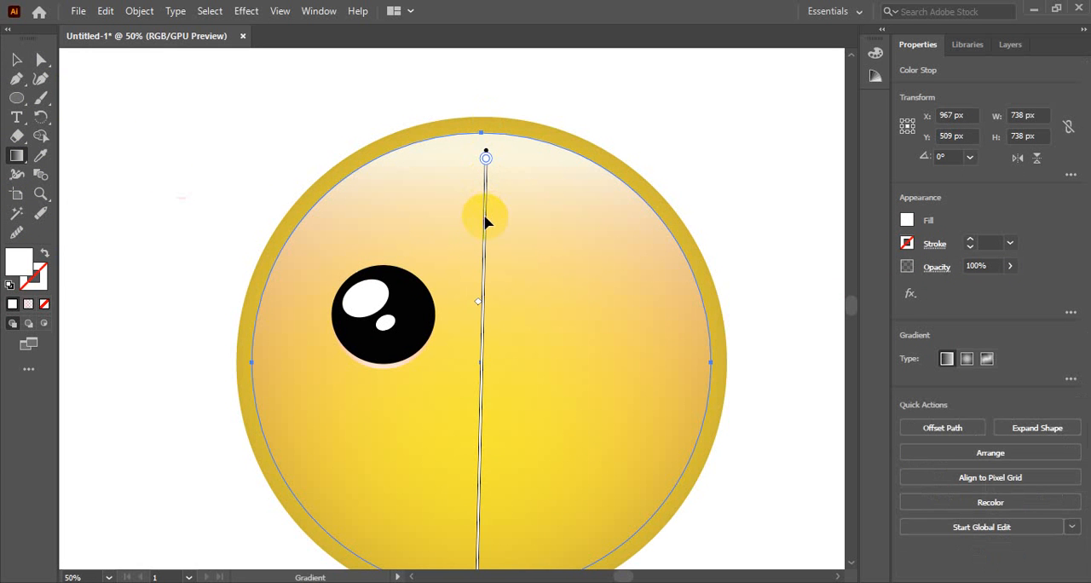
mouse_move(484, 221)
left_mouse_down()
mouse_move(484, 182)
mouse_move(485, 206)
left_mouse_up()
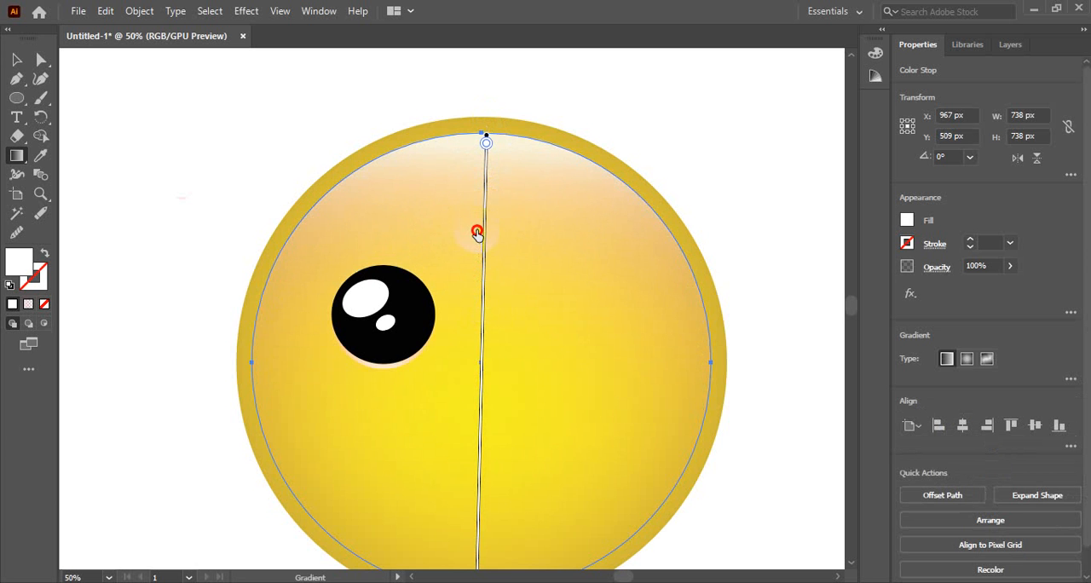
scroll(545, 360, "down", 5)
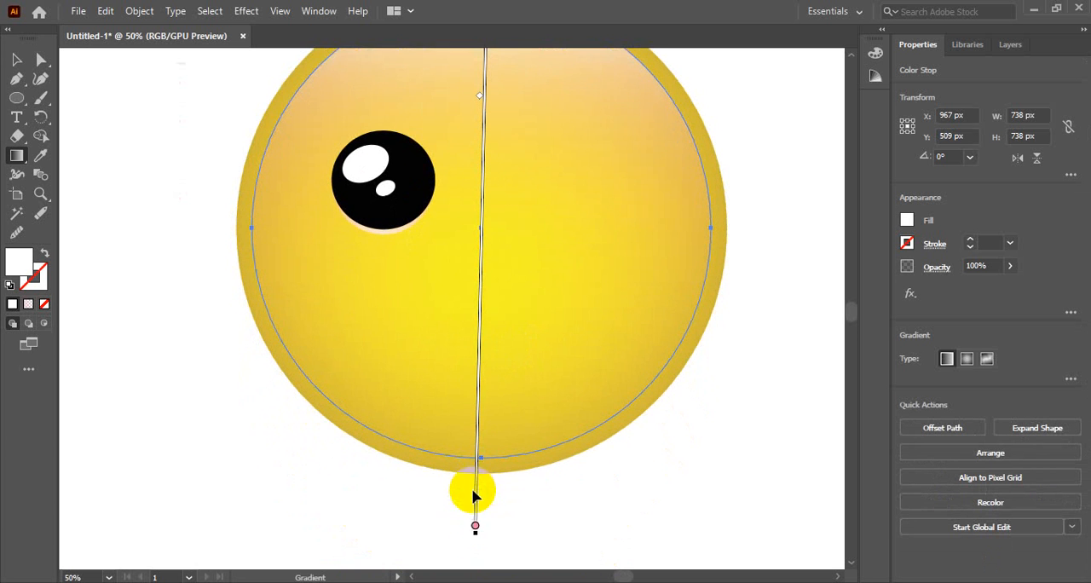
left_click_drag(475, 526, 480, 417)
scroll(485, 432, "up", 3)
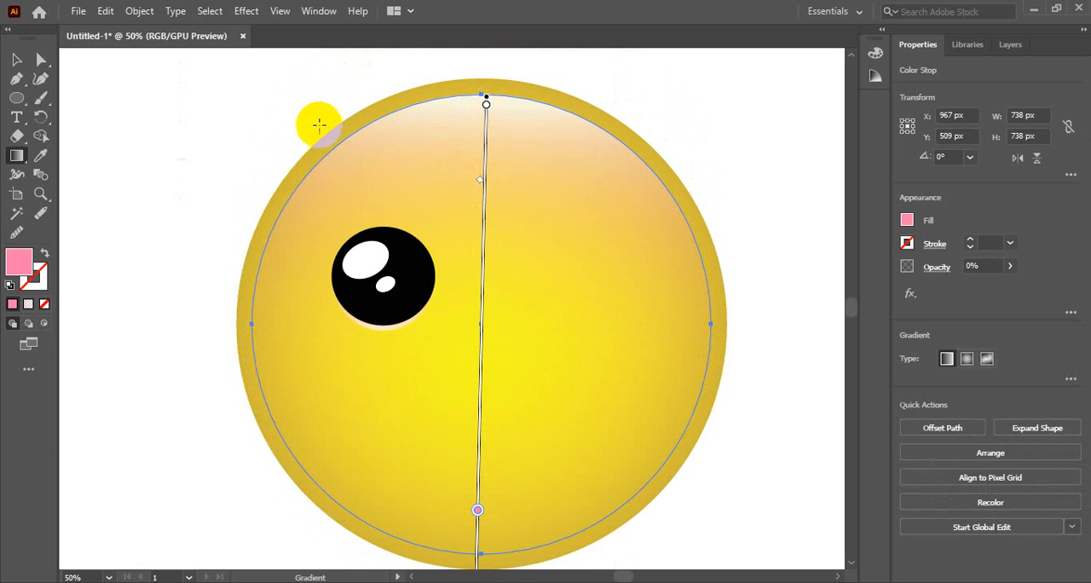
left_click(16, 60)
left_click(300, 173)
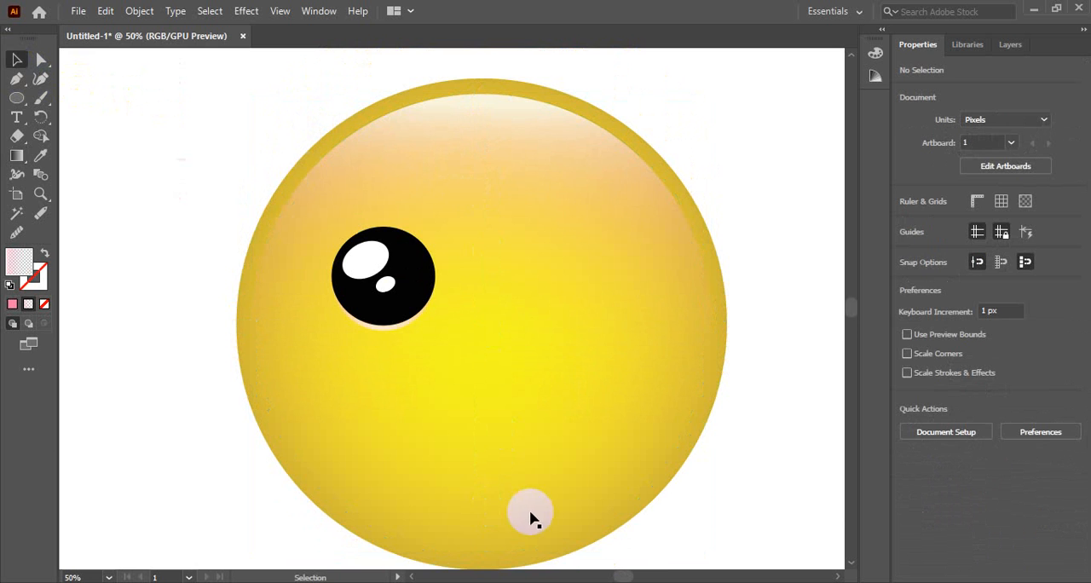
Select only the eye's circles and both white highlights, leaving out the face circles, and group them.
scroll(501, 458, "up", 3)
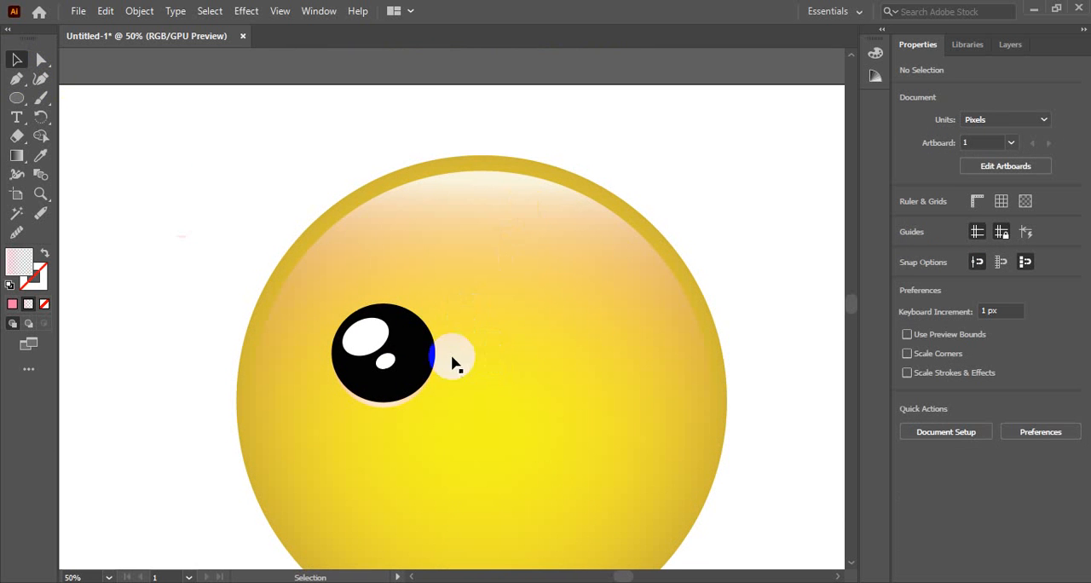
left_click_drag(206, 265, 455, 388)
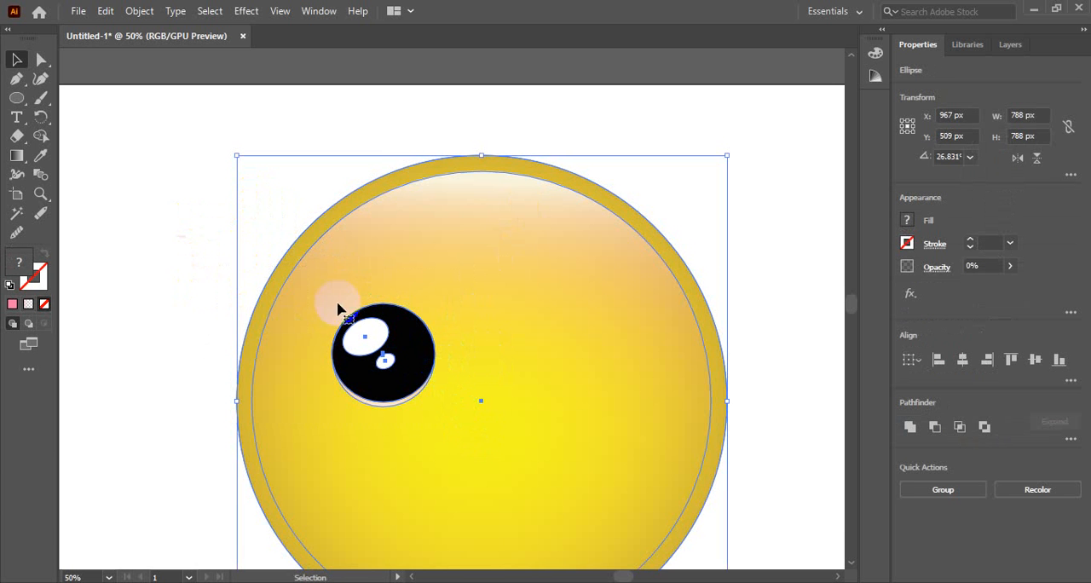
scroll(438, 361, "down", 3)
scroll(443, 370, "up", 2)
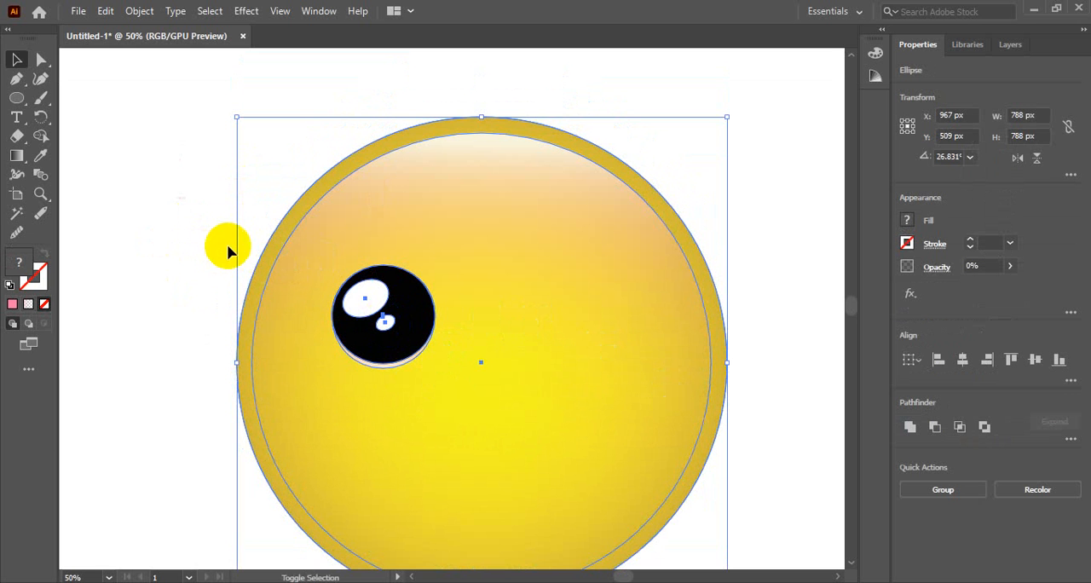
left_click_drag(218, 234, 295, 302)
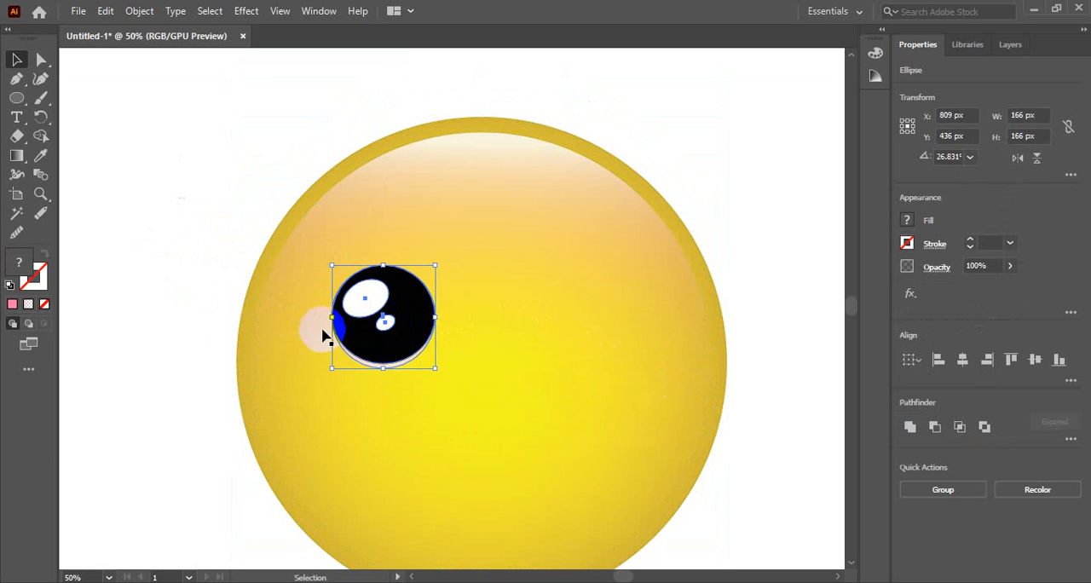
scroll(406, 365, "down", 1)
key("a")
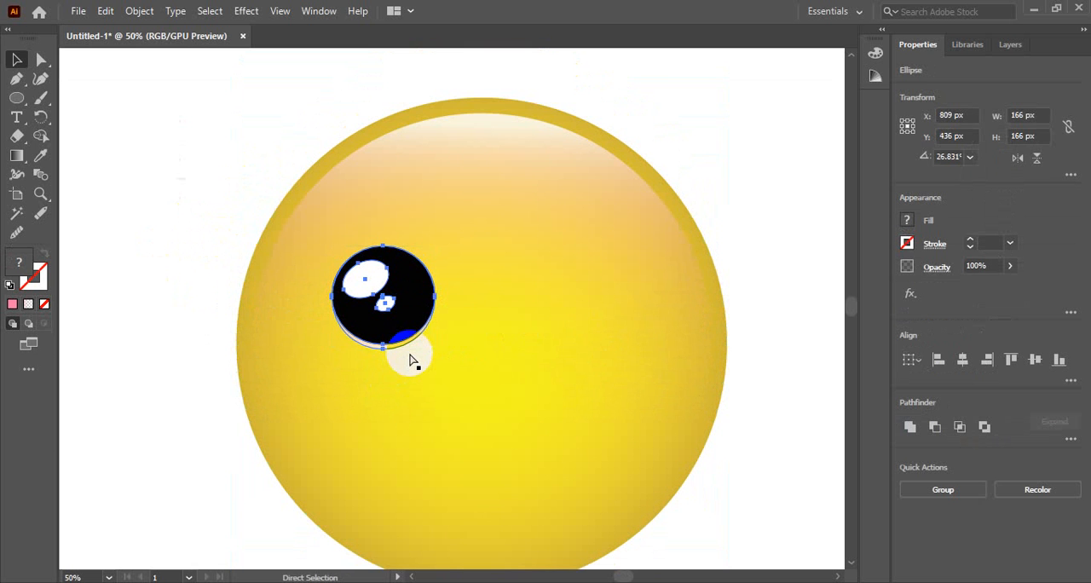
key("ctrl+g")
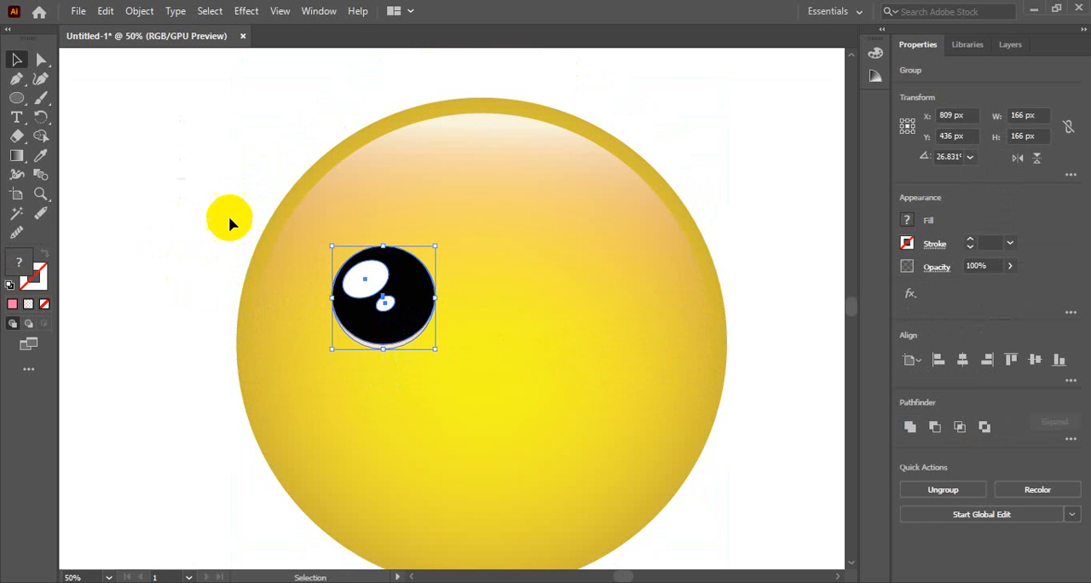
Place a copy of the grouped eye about 276 px to the right of the original as the second eye.
left_click(229, 217)
left_click(413, 296)
left_click_drag(414, 298, 586, 297)
left_click(760, 153)
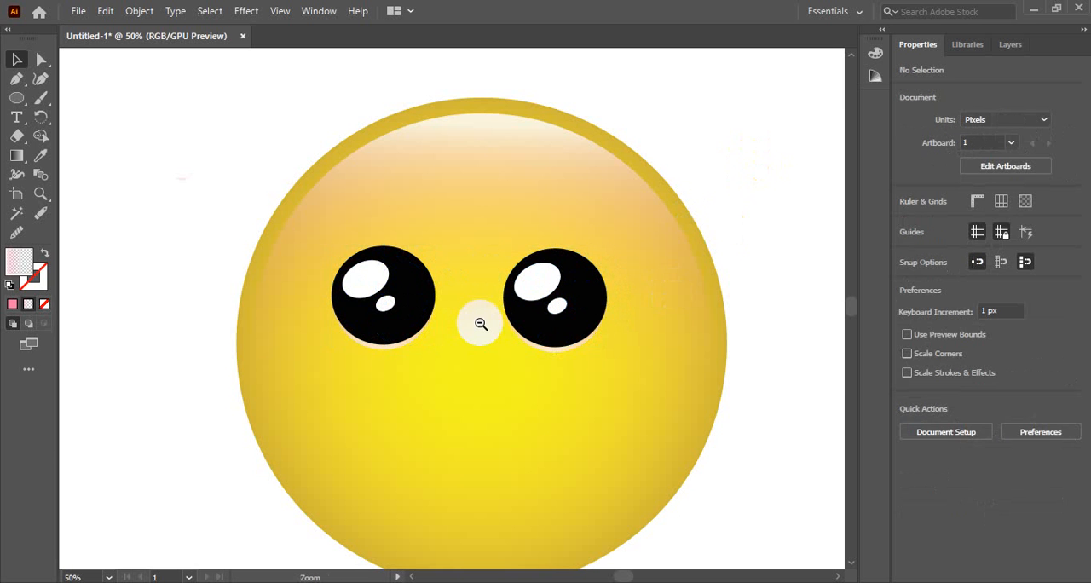
Align the two eye groups with each other by their vertical centres and deselect them.
left_click(481, 324, "alt")
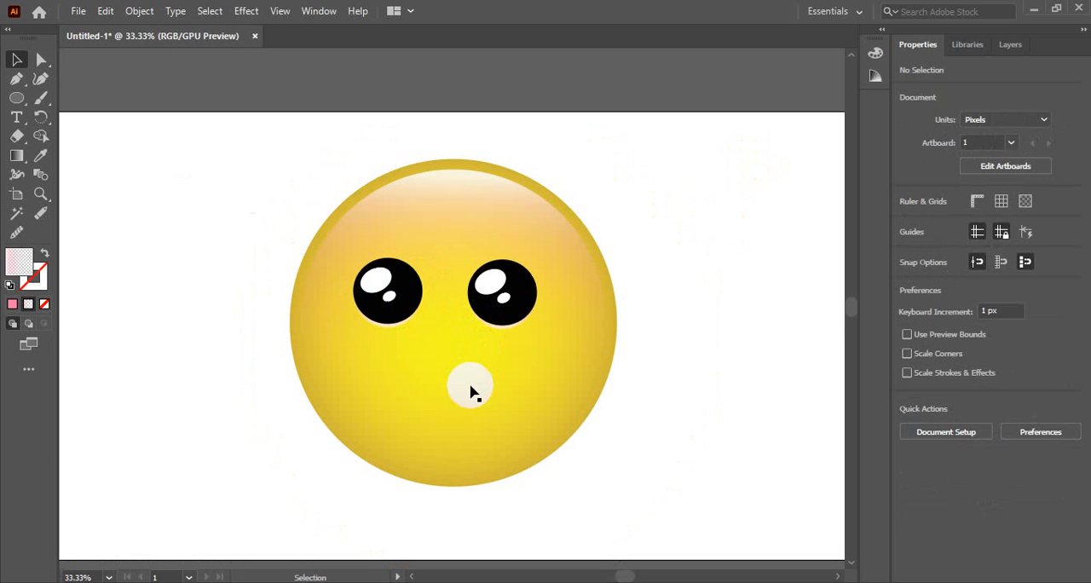
left_click(482, 359)
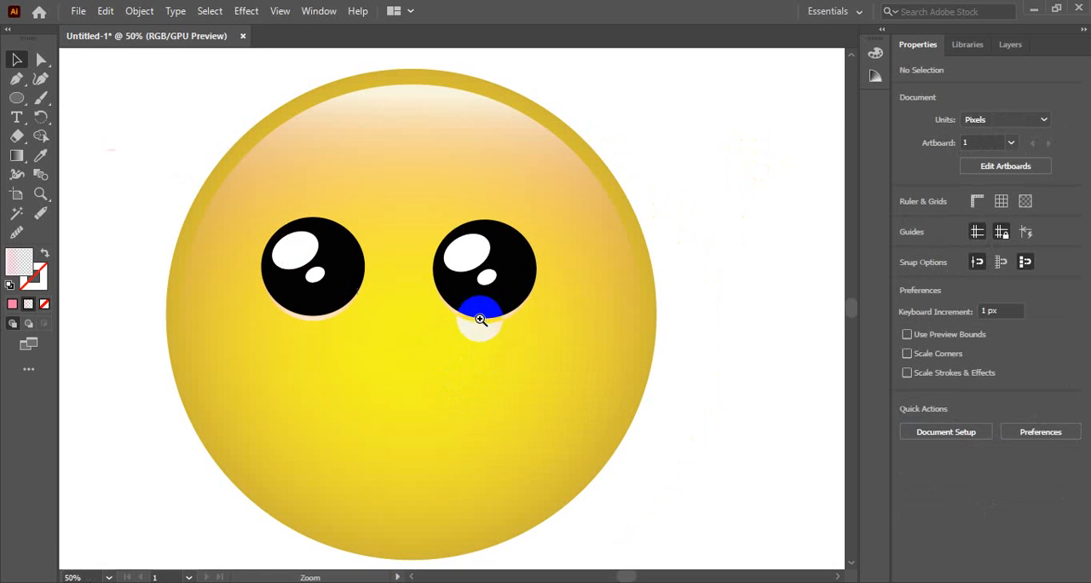
left_click(487, 283)
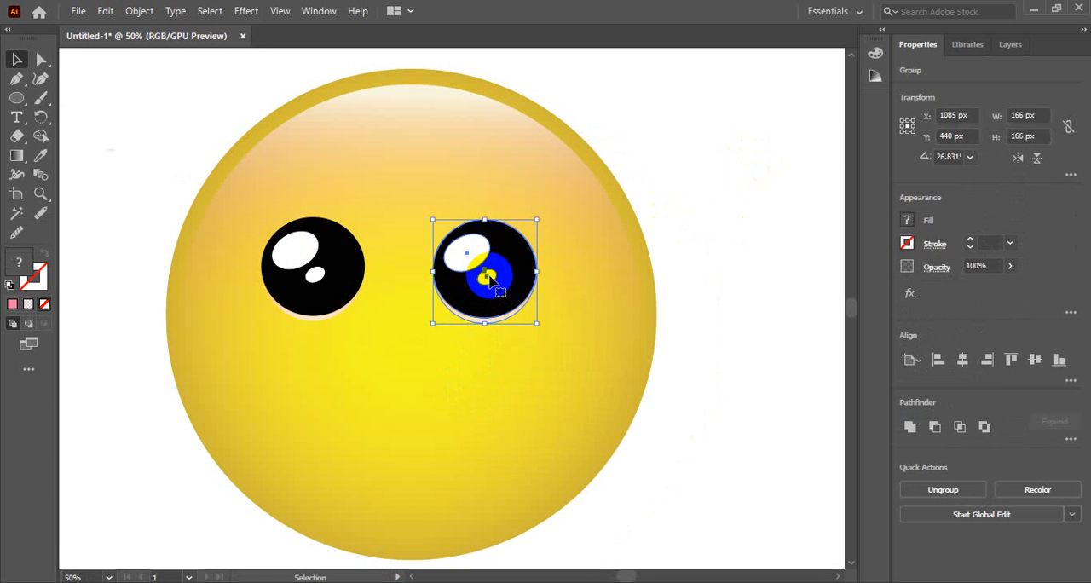
left_click(305, 249, "shift")
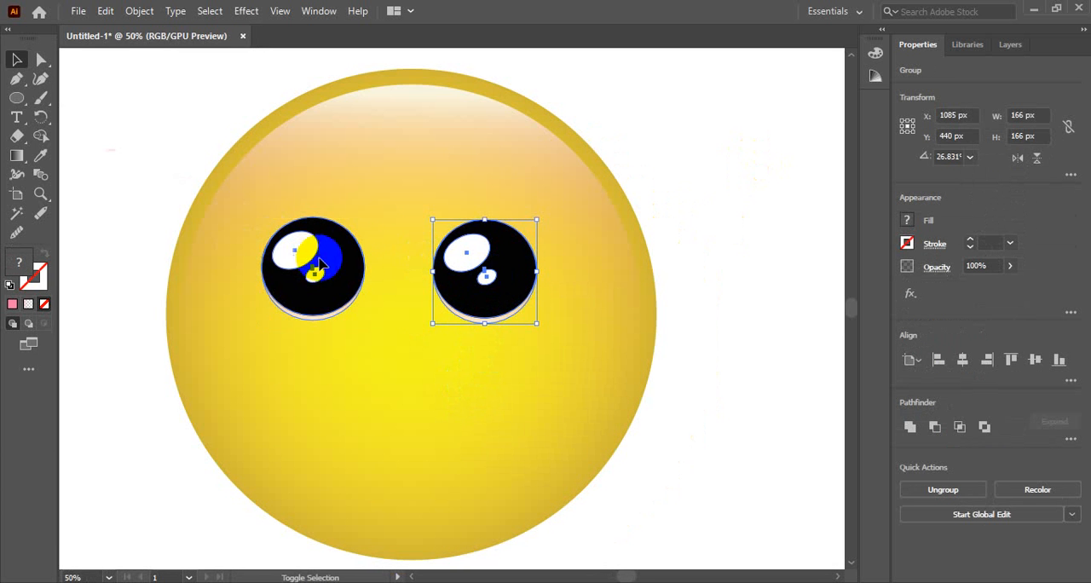
left_click(1035, 358)
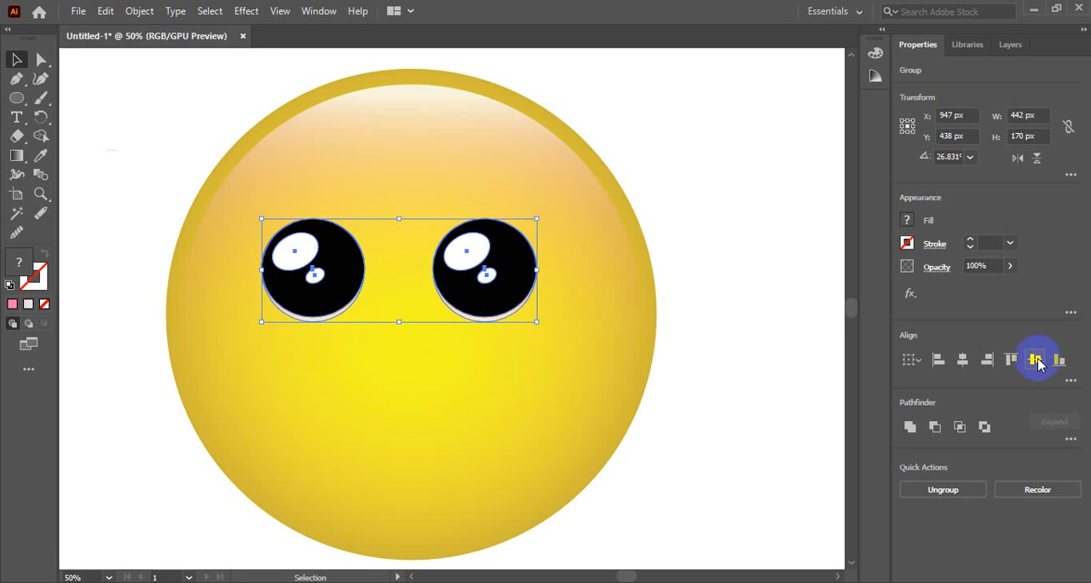
left_click(730, 234)
Shift the right eye group 10 px to the right and deselect it.
left_click(525, 261)
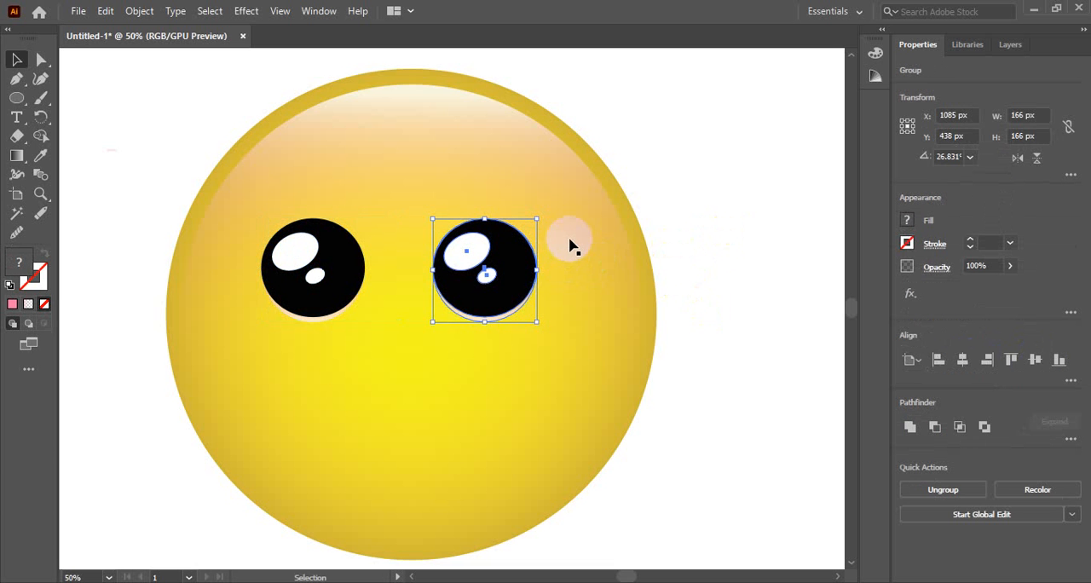
key("shift+Right")
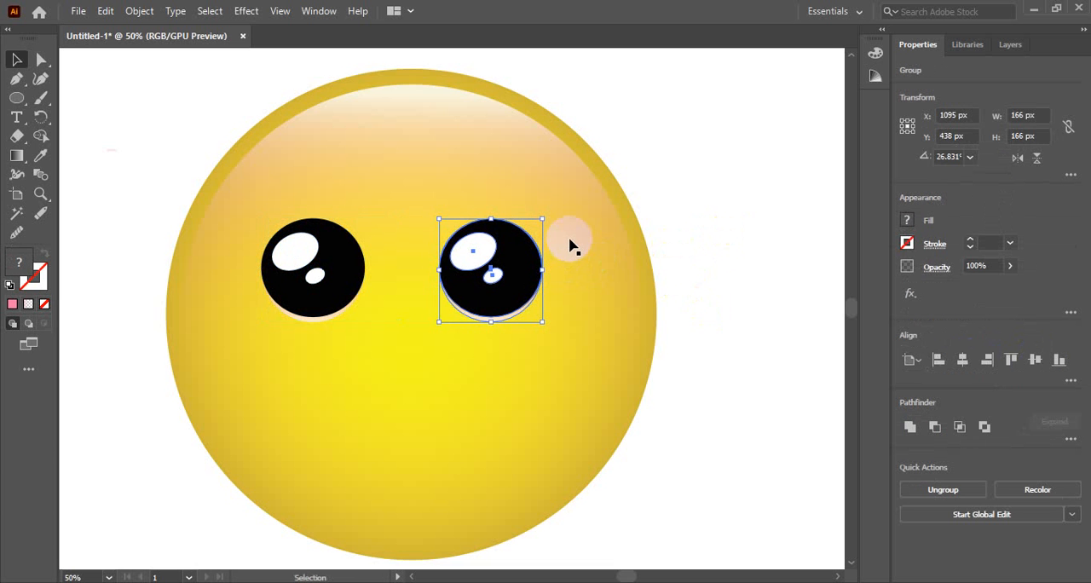
left_click(757, 230)
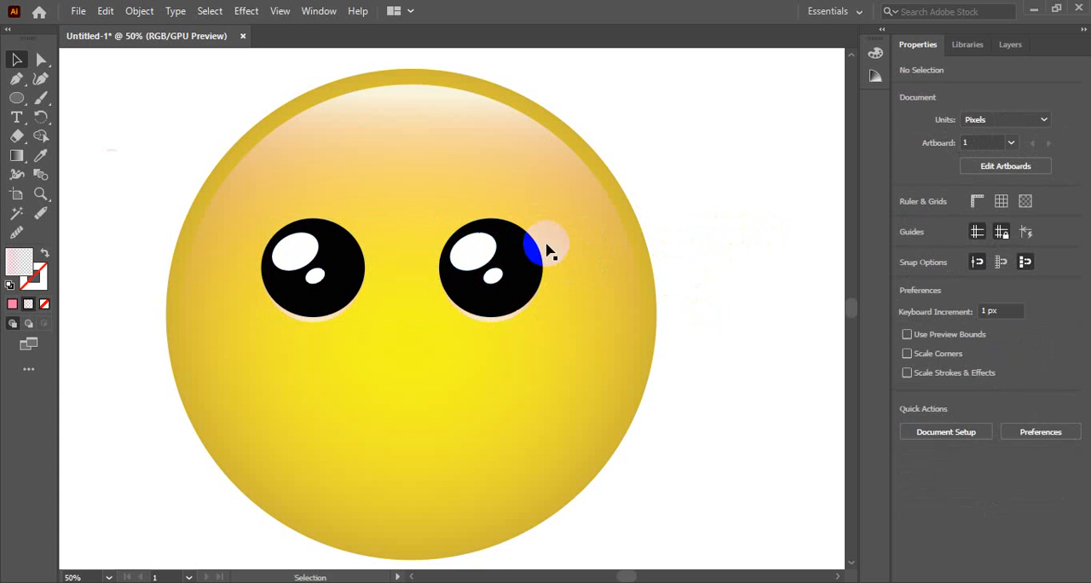
Move both eye groups down 30 px on the face and deselect them.
scroll(212, 92, "up", 1)
left_click_drag(211, 89, 694, 499)
left_click(759, 287)
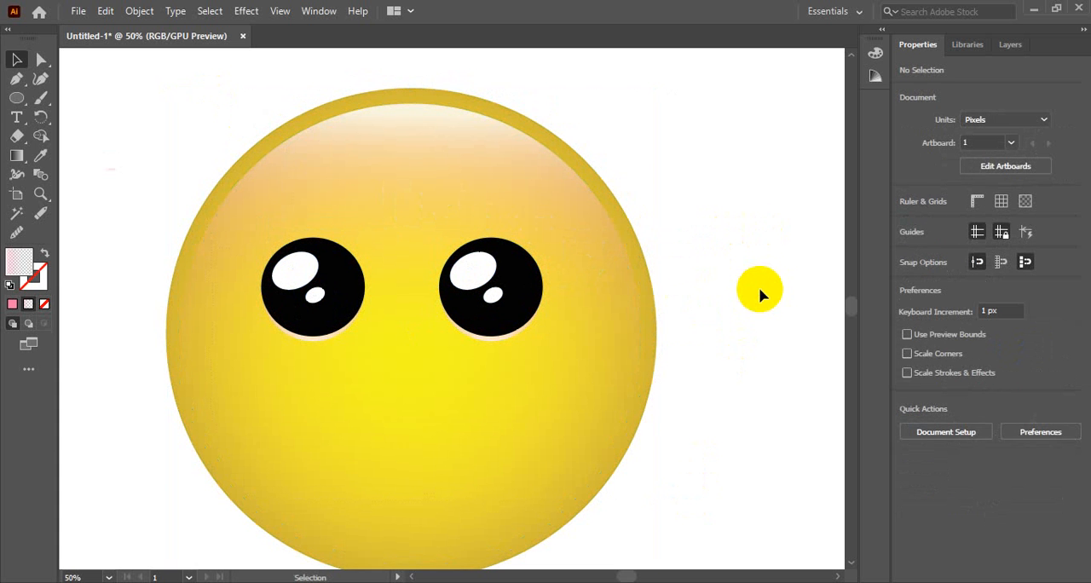
left_click(356, 281)
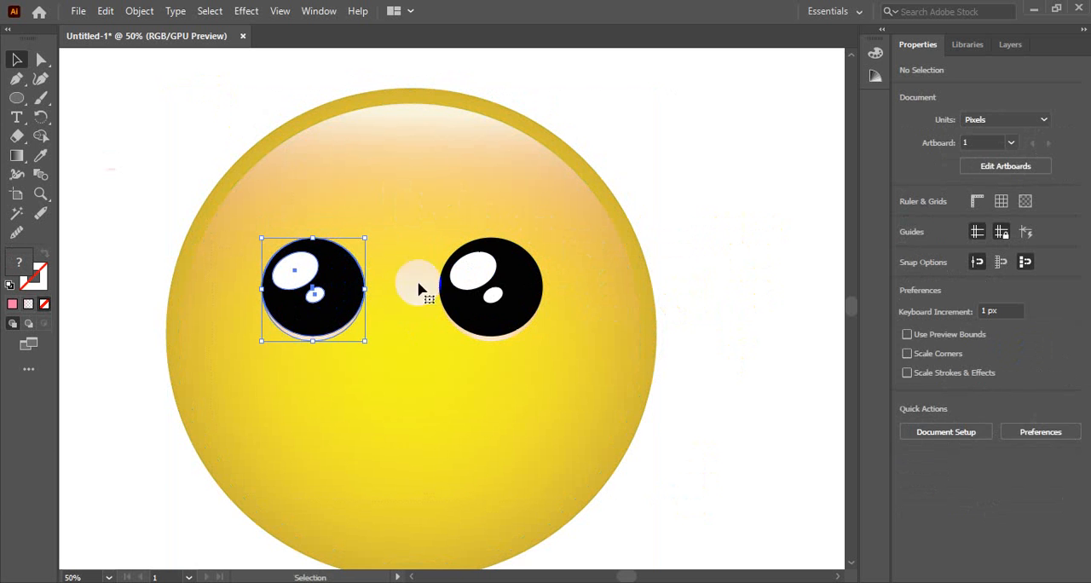
left_click(491, 293, "shift")
key("shift+Down")
key("shift+Down")
key("shift+Down")
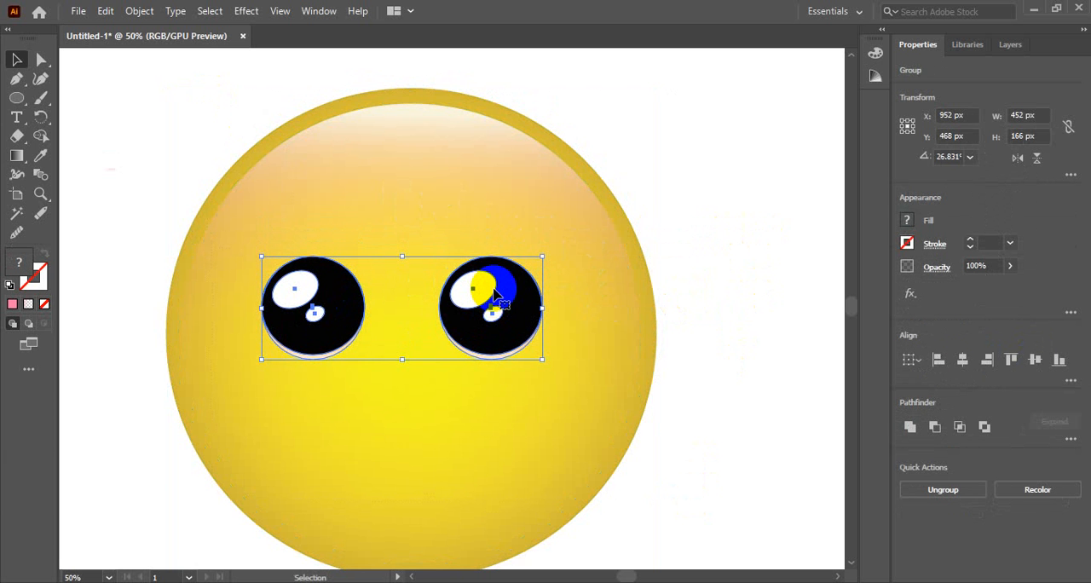
left_click(806, 219)
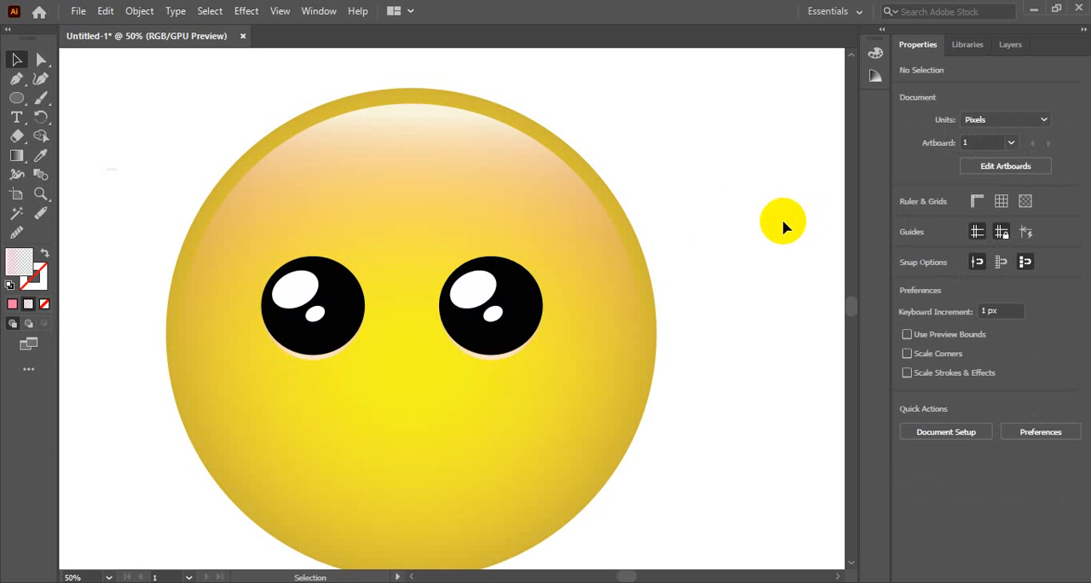
Examine the placement of both eyes up close and against the whole yellow face.
left_click(523, 228, "ctrl")
left_click(407, 354, "ctrl")
left_click_drag(440, 351, 565, 362)
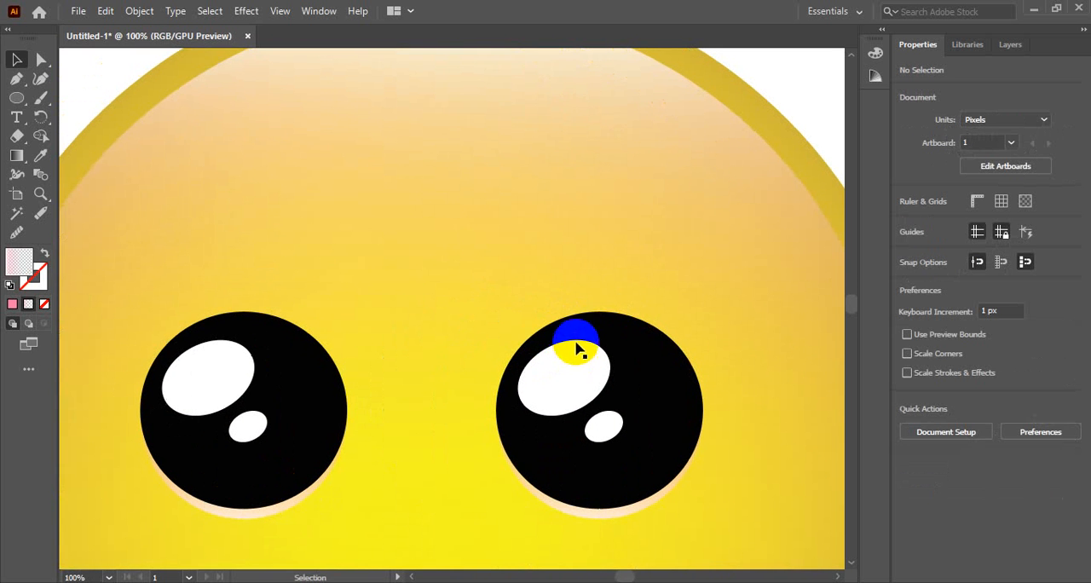
left_click_drag(650, 245, 218, 318)
left_click_drag(503, 265, 319, 279)
left_click(360, 303, "ctrl+alt")
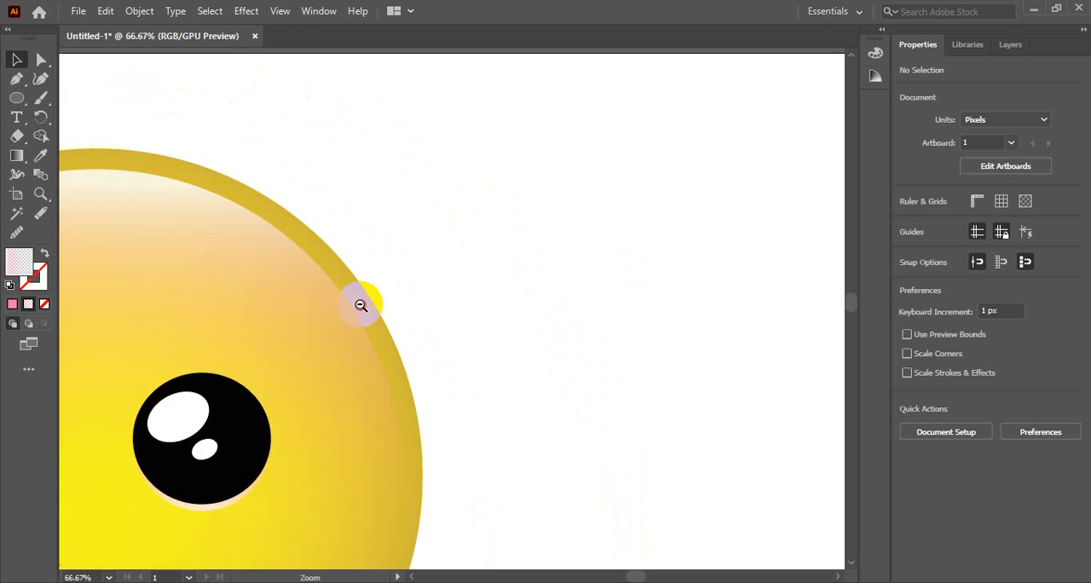
left_click(362, 303, "ctrl+alt")
left_click(363, 304, "ctrl+alt")
left_click_drag(568, 307, 463, 283)
left_click(394, 355, "ctrl")
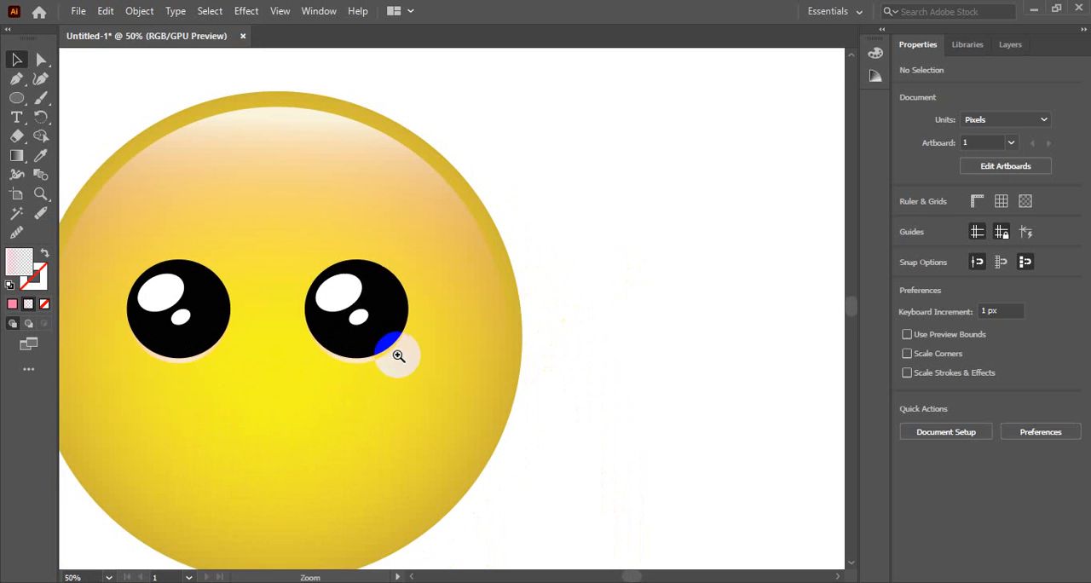
Draw a gradient-filled ellipse about 235 by 232 px on the empty artboard area beside the face.
left_click_drag(389, 353, 349, 361)
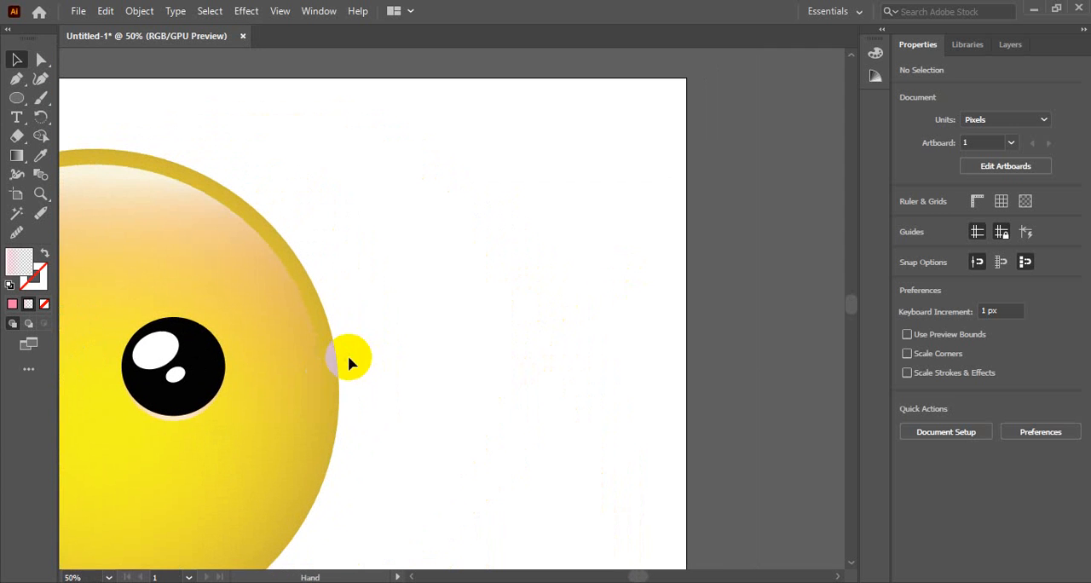
left_click(16, 97)
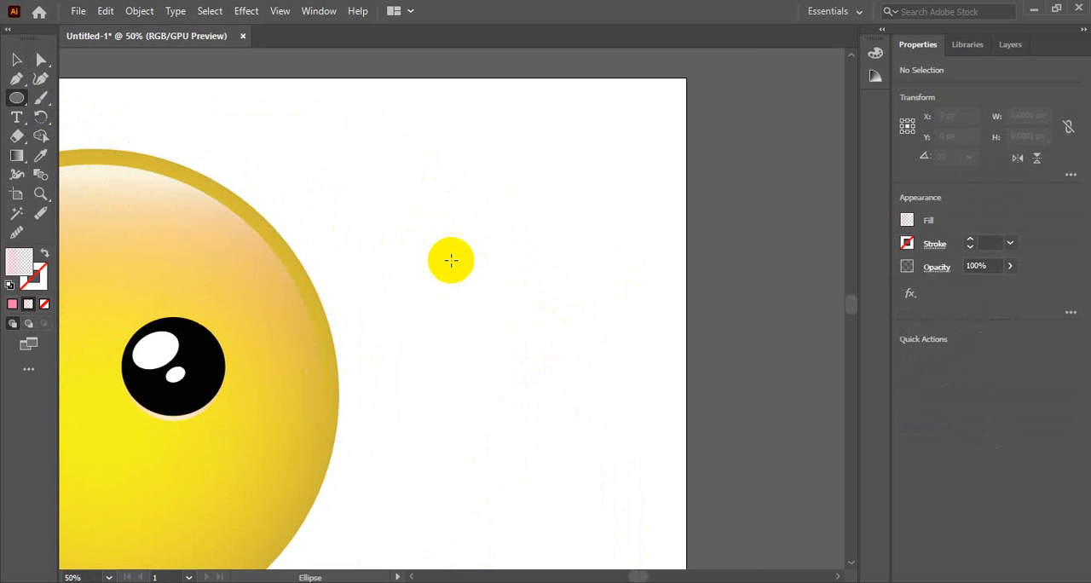
left_click_drag(444, 230, 591, 374)
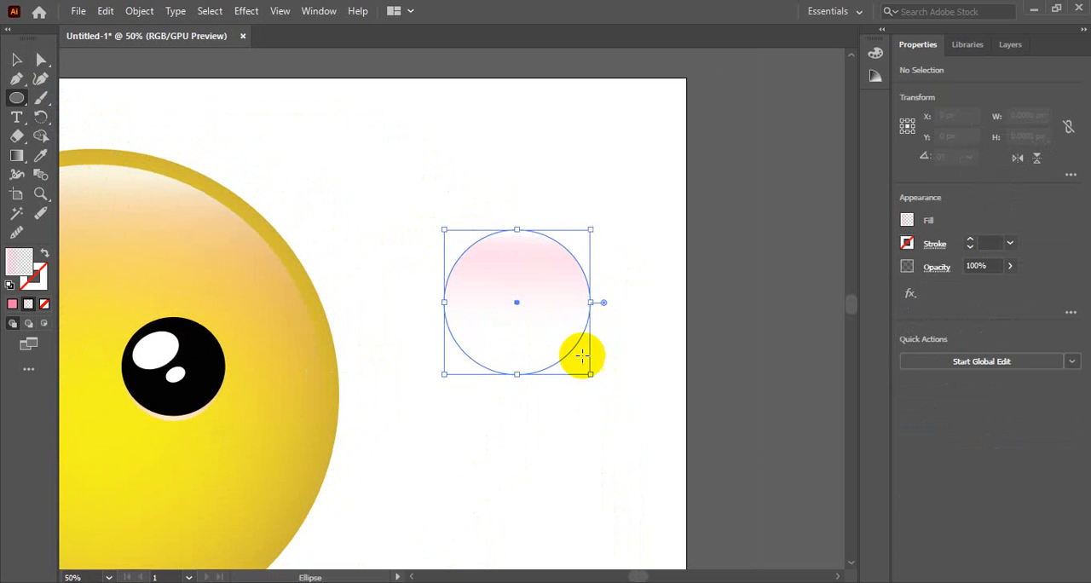
left_click(16, 59)
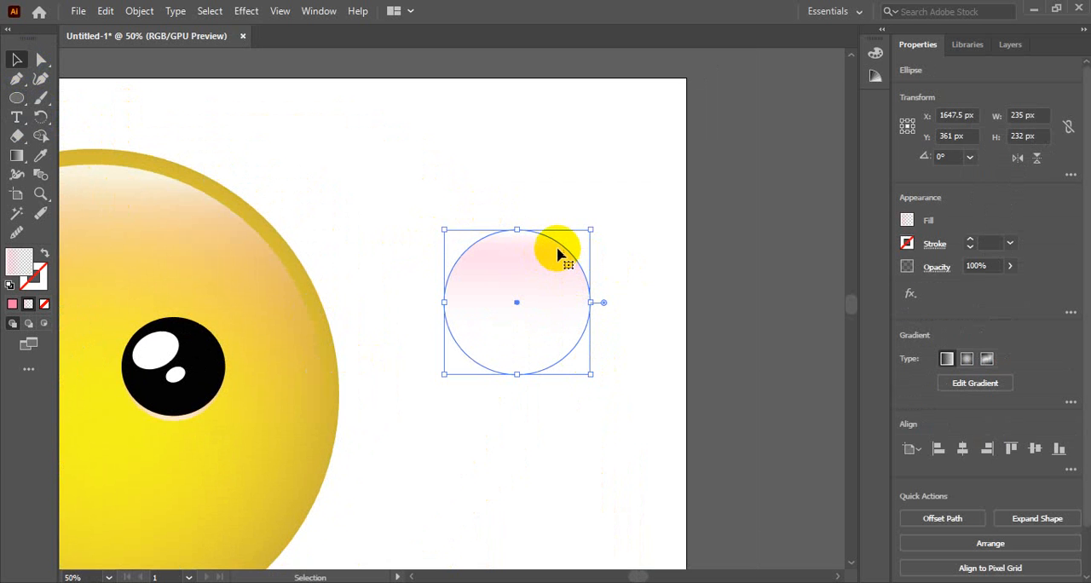
Place a copy of the ellipse 40 px above the original and select both overlapping ellipses.
left_click_drag(558, 244, 558, 219)
left_click(629, 349)
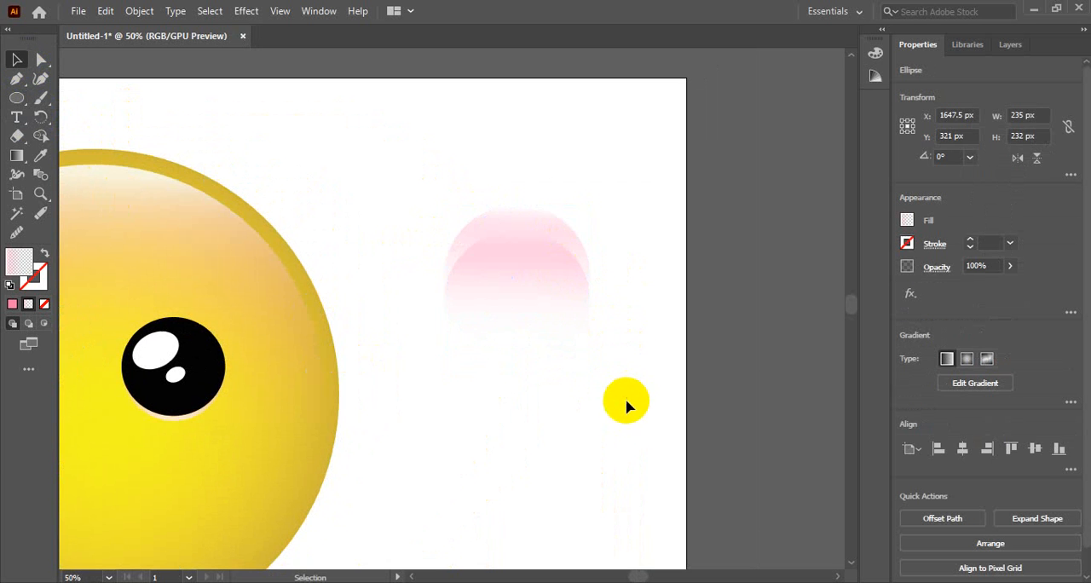
left_click_drag(625, 401, 496, 287)
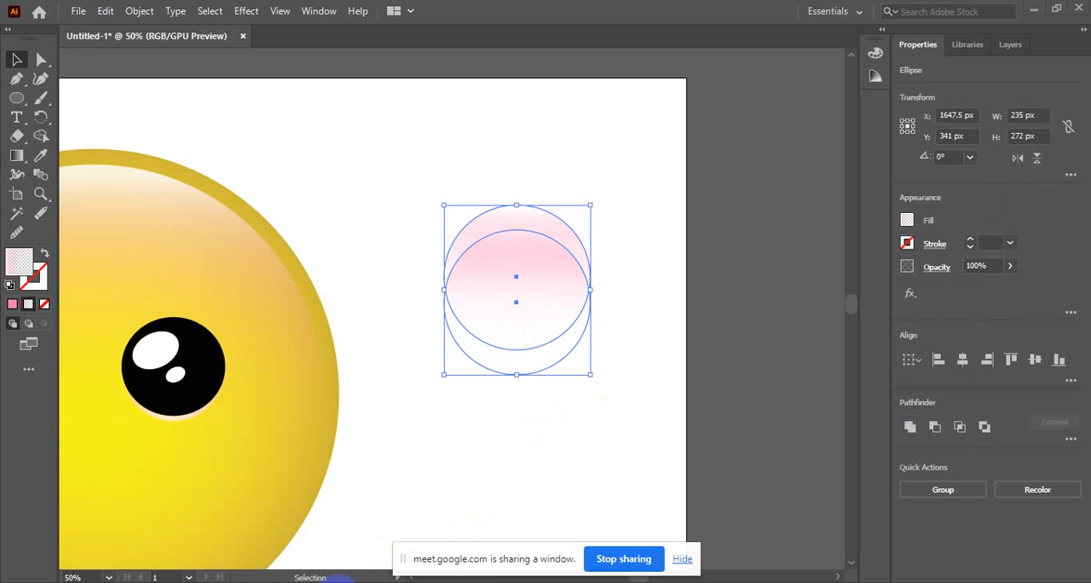
Switch to Google Meet, admit the waiting participant to the call, and return to Illustrator.
left_click(461, 581)
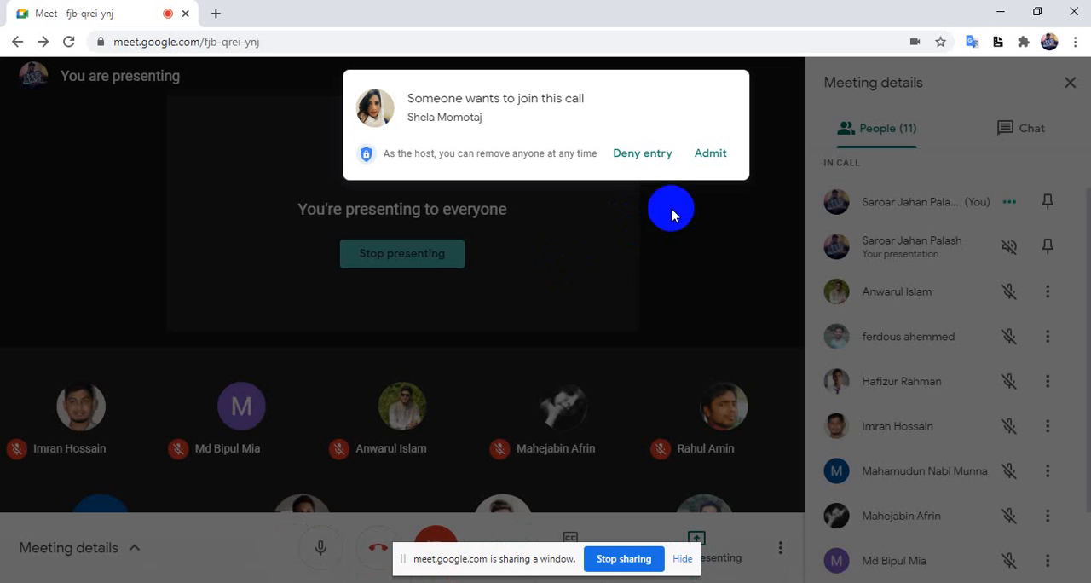
left_click(710, 154)
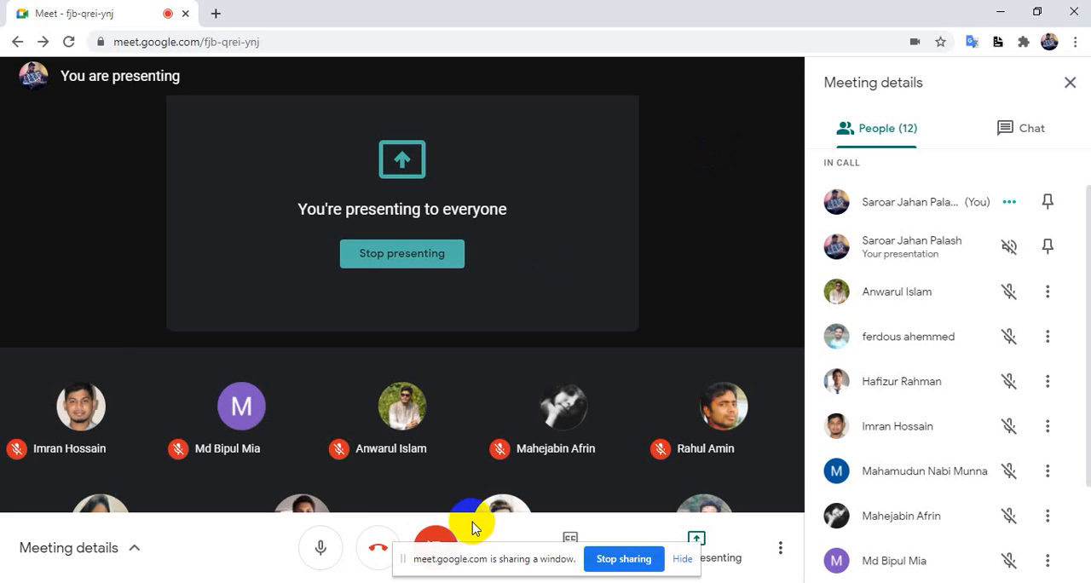
left_click(327, 581)
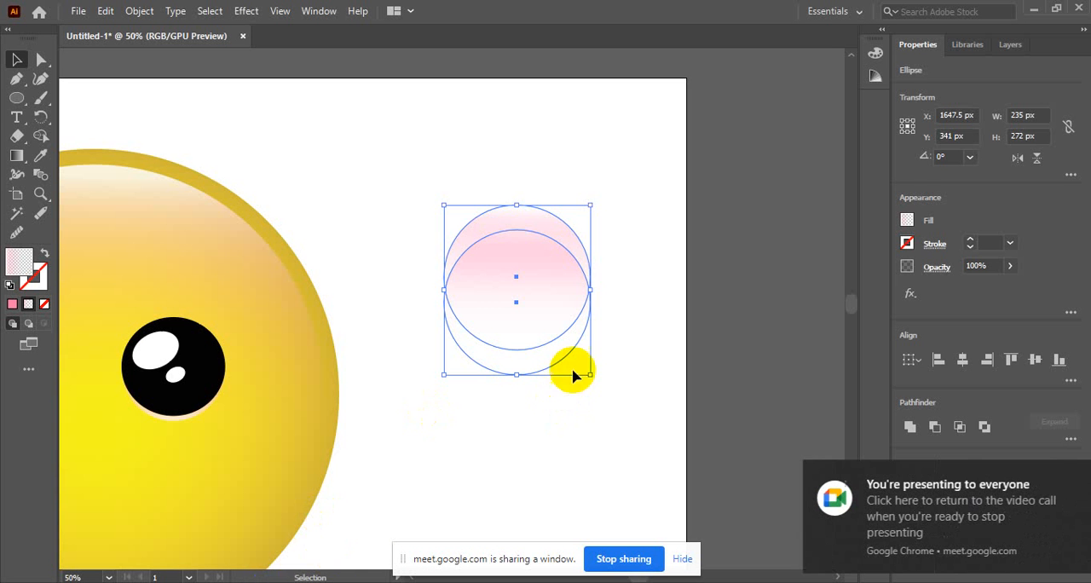
Use Shape Builder to remove the overlap and lower part of the two ellipses, leaving only the upper crescent, and deselect it.
left_click_drag(435, 186, 597, 394)
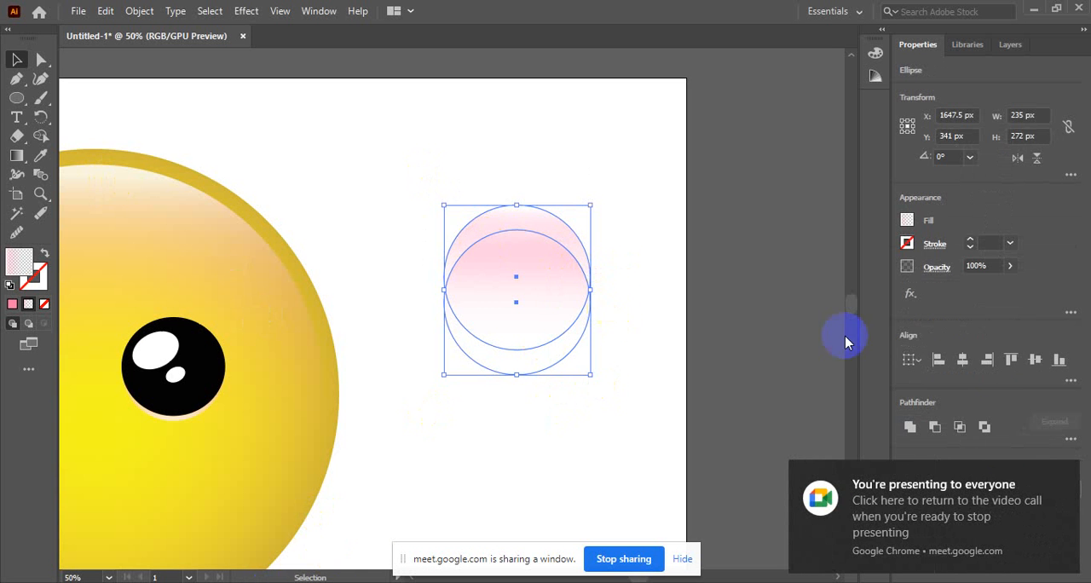
left_click(1067, 474)
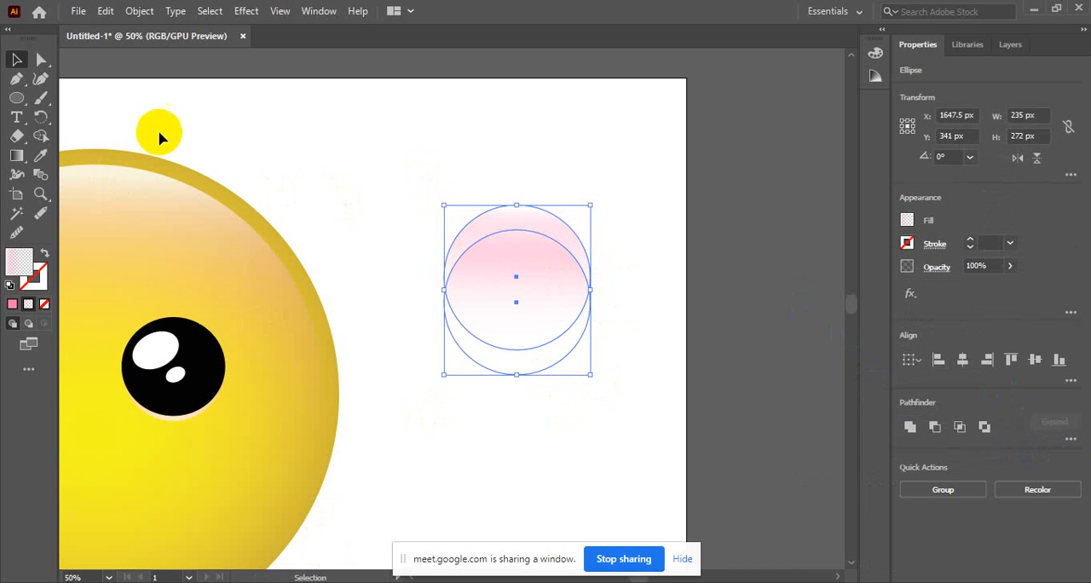
left_click(40, 137)
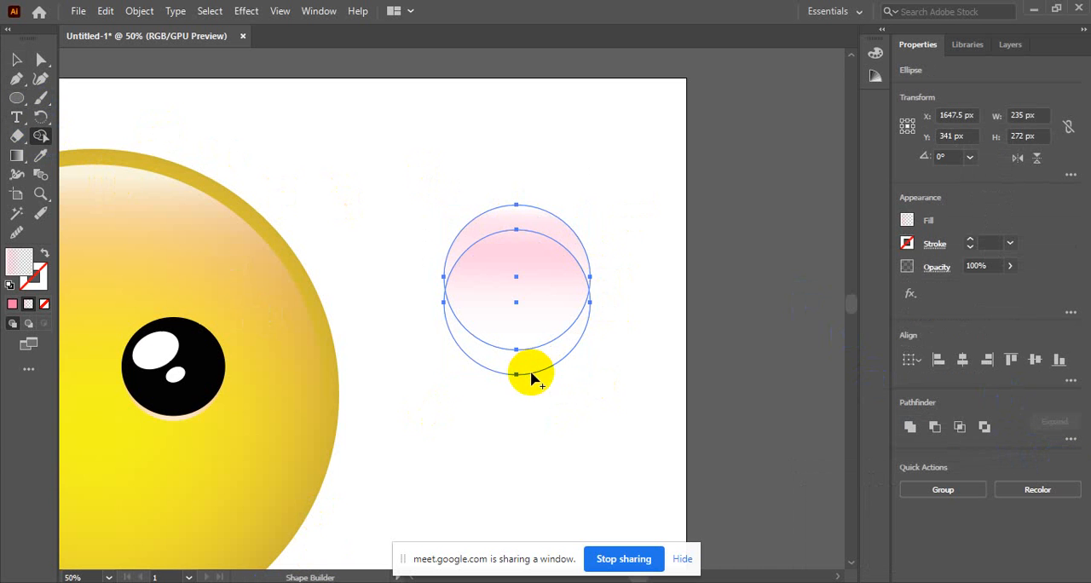
mouse_move(526, 365)
left_mouse_down()
mouse_move(518, 305)
mouse_move(531, 305)
left_mouse_up()
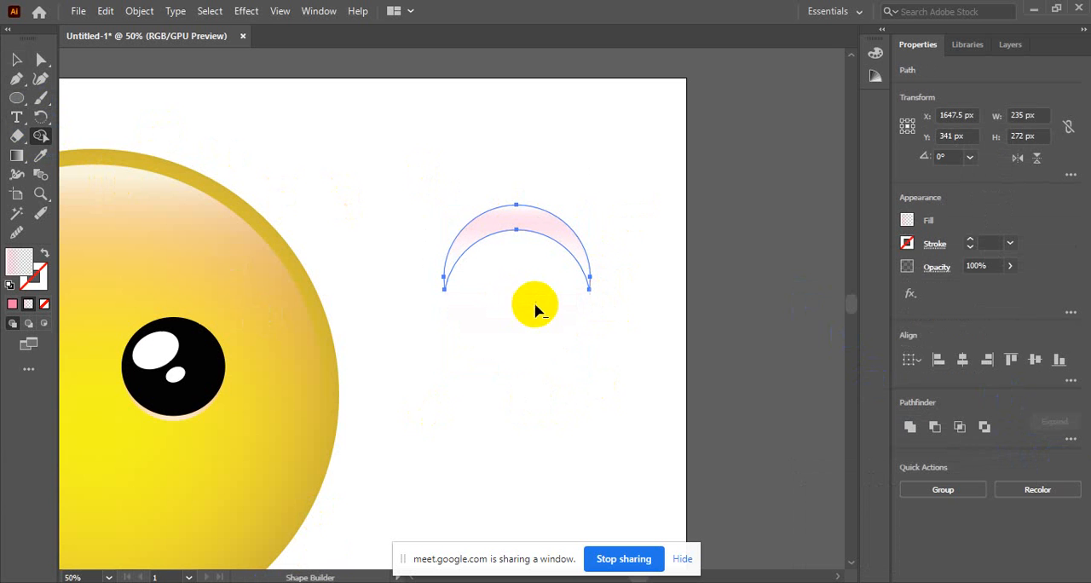
left_click(16, 59)
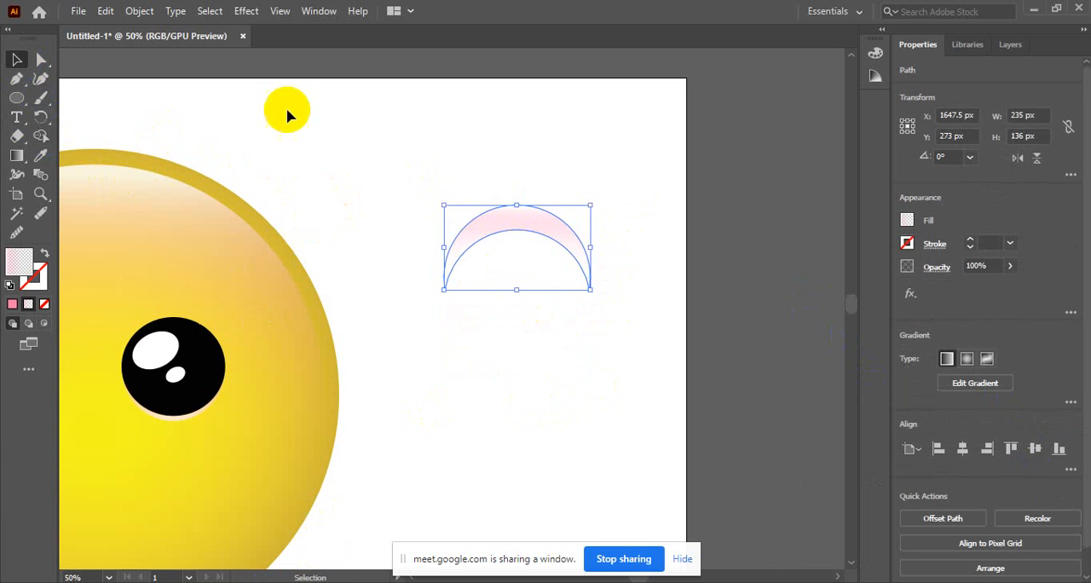
left_click(452, 194)
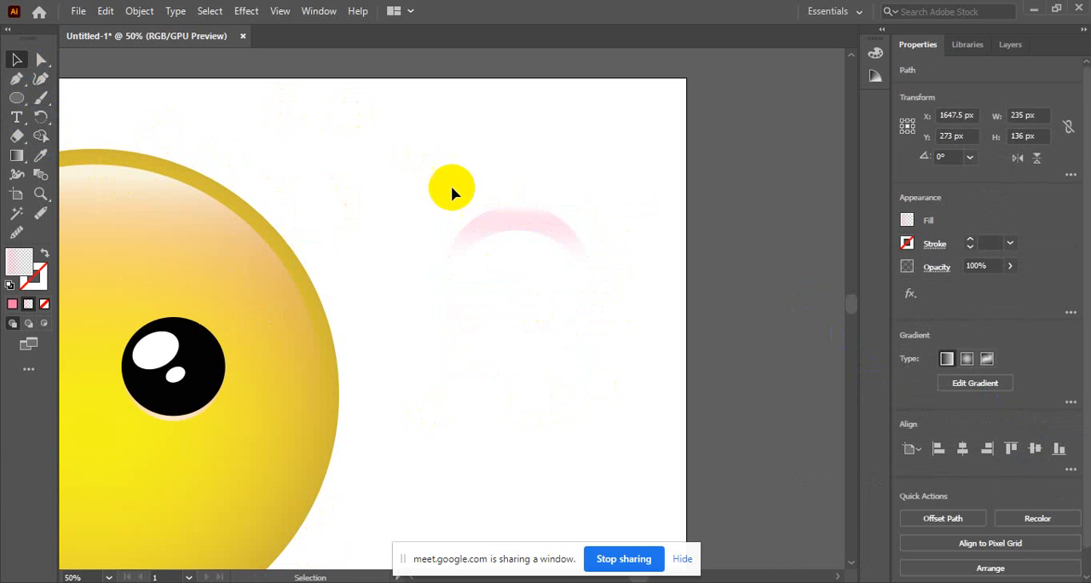
Examine the crescent's curved edges and pointed ends up close.
left_click(521, 231, "ctrl")
left_click(520, 232, "ctrl")
left_click(350, 405, "ctrl")
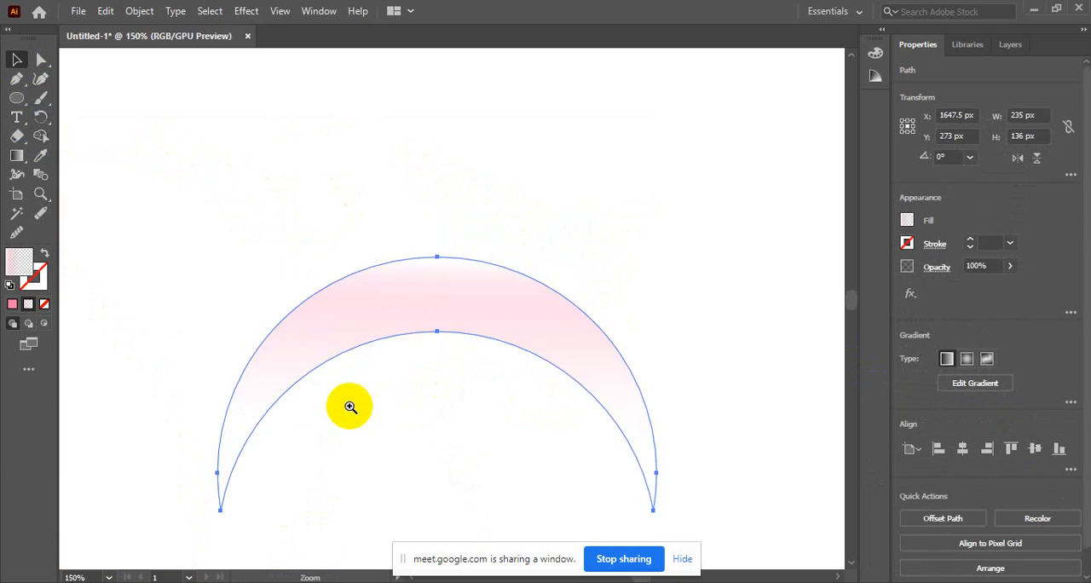
left_click(350, 406, "ctrl")
left_click_drag(579, 198, 399, 174)
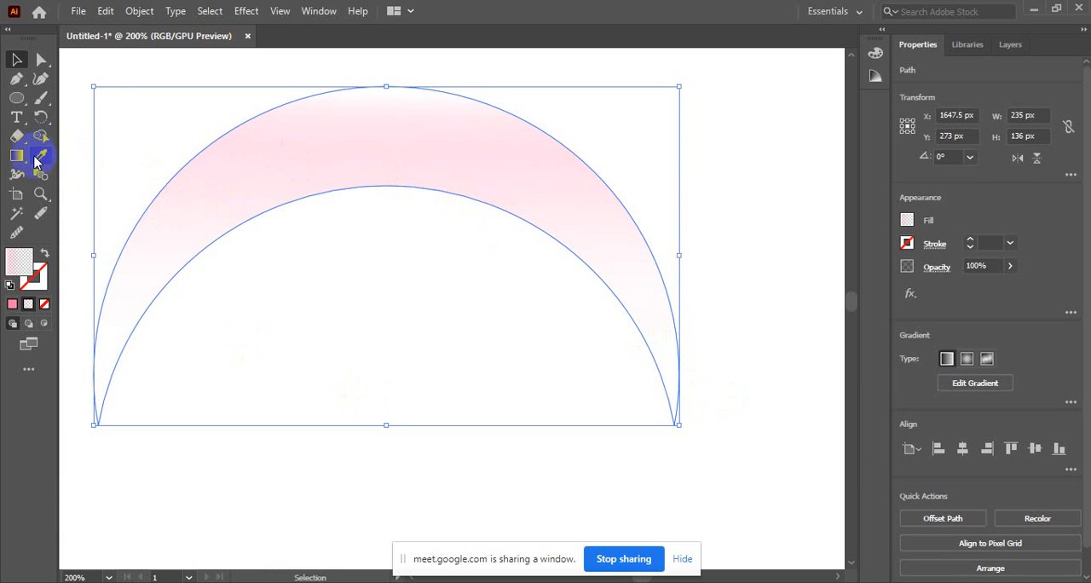
left_click(16, 99)
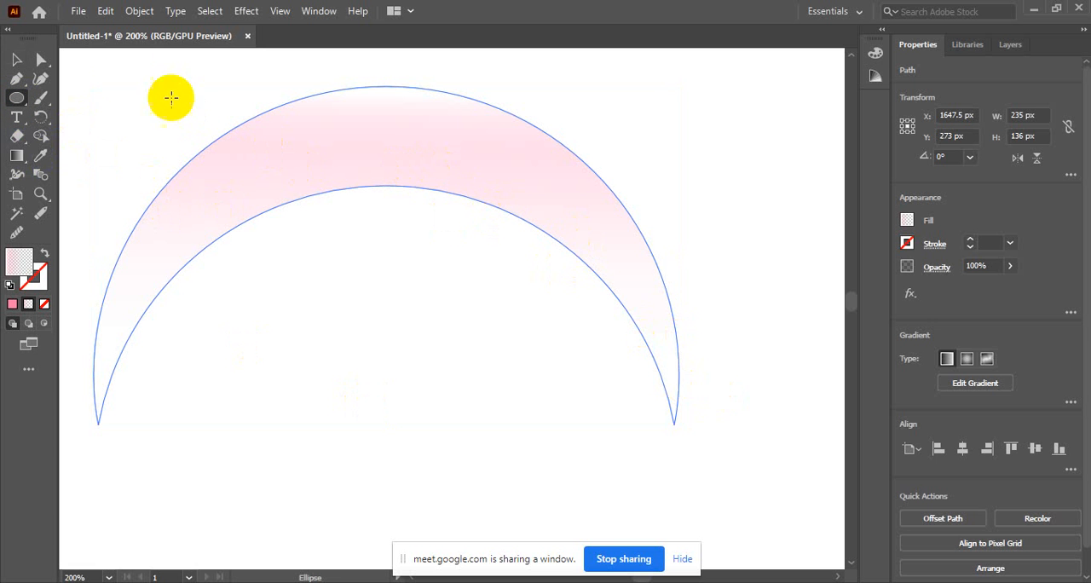
left_click(16, 60)
left_click(647, 434)
left_click(641, 298)
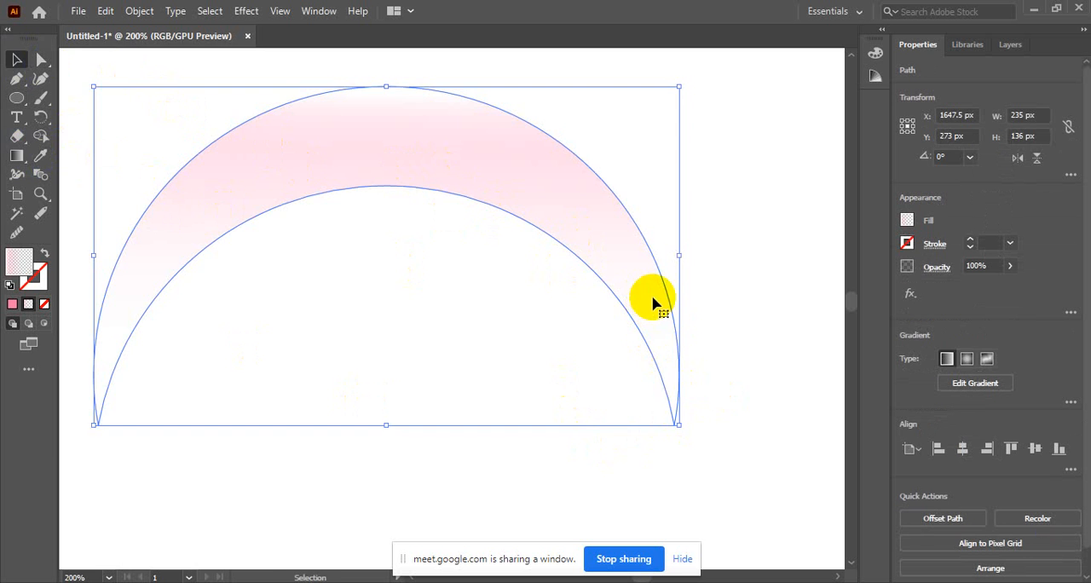
left_click(546, 274, "ctrl+alt")
left_click(545, 274, "ctrl+alt")
left_click(188, 406, "ctrl")
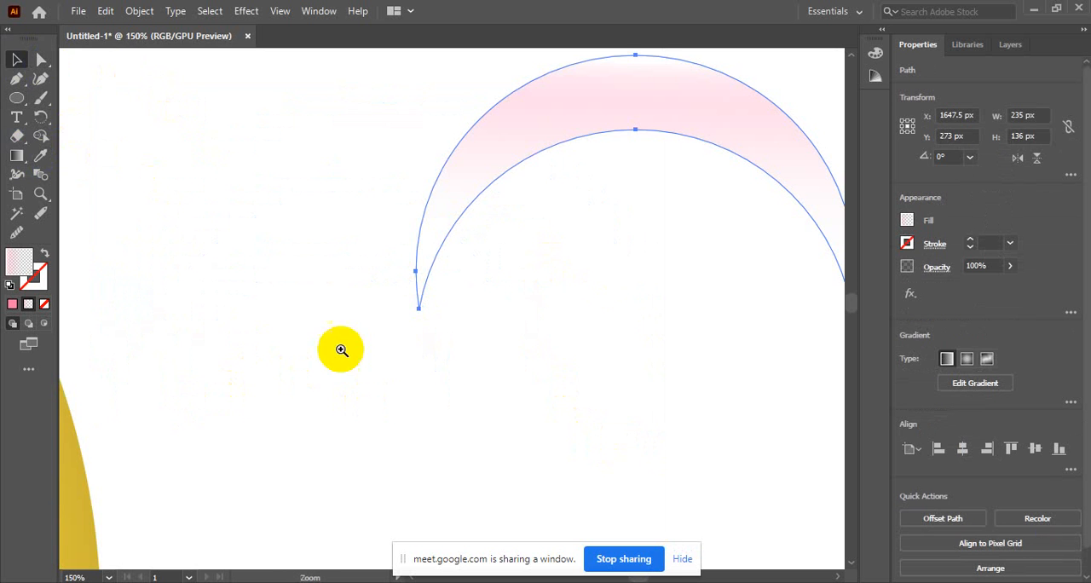
Undo the Shape Builder cut to restore the two overlapping ellipses and select them both.
left_click(653, 221, "ctrl+alt")
left_click(519, 257, "ctrl")
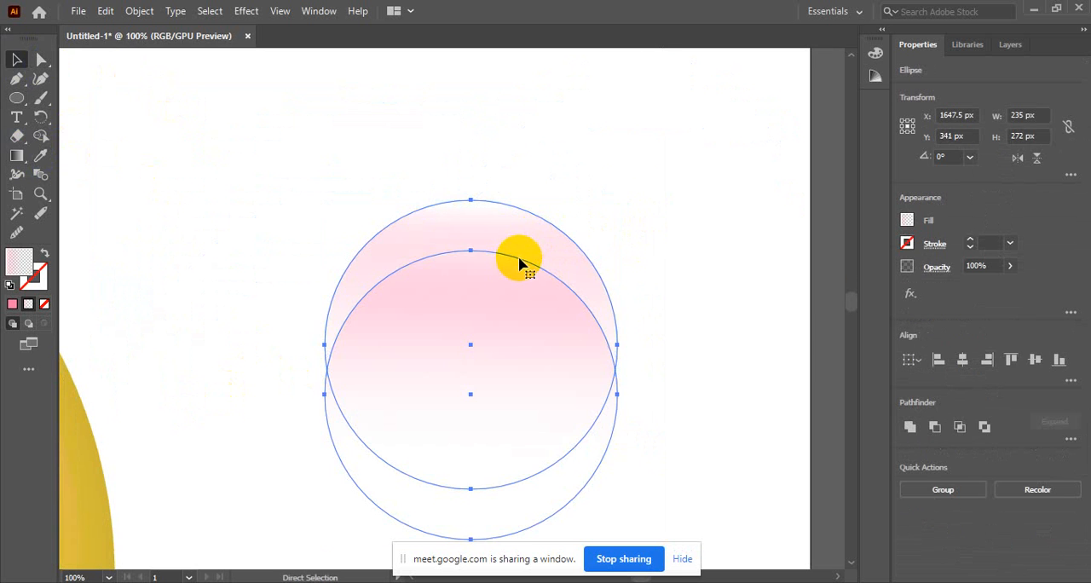
left_click(397, 221)
left_click_drag(289, 198, 665, 532)
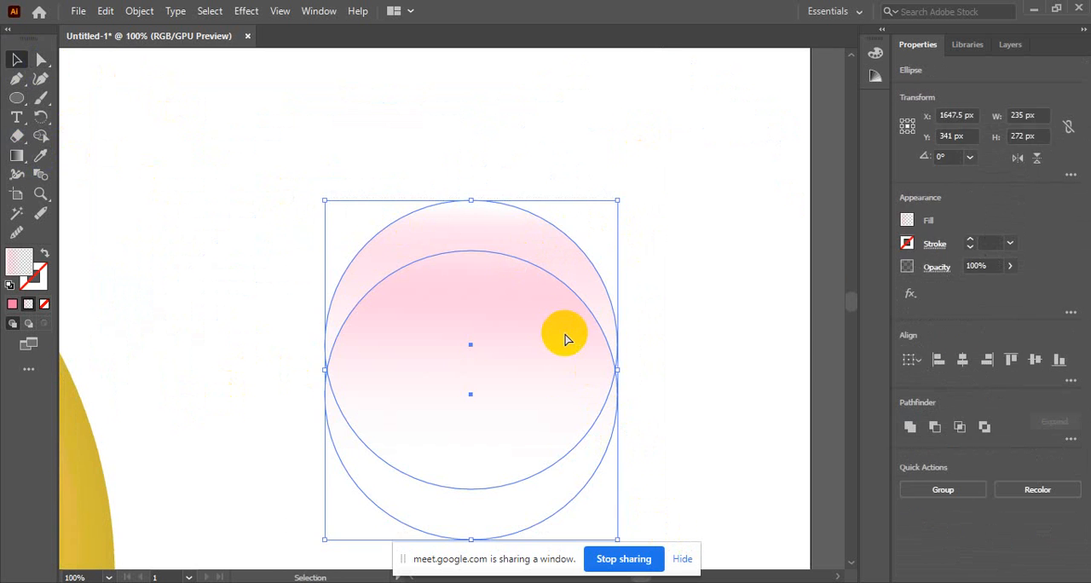
left_click(464, 427, "ctrl+alt")
left_click(443, 428, "ctrl+alt")
left_click(344, 346, "ctrl+alt")
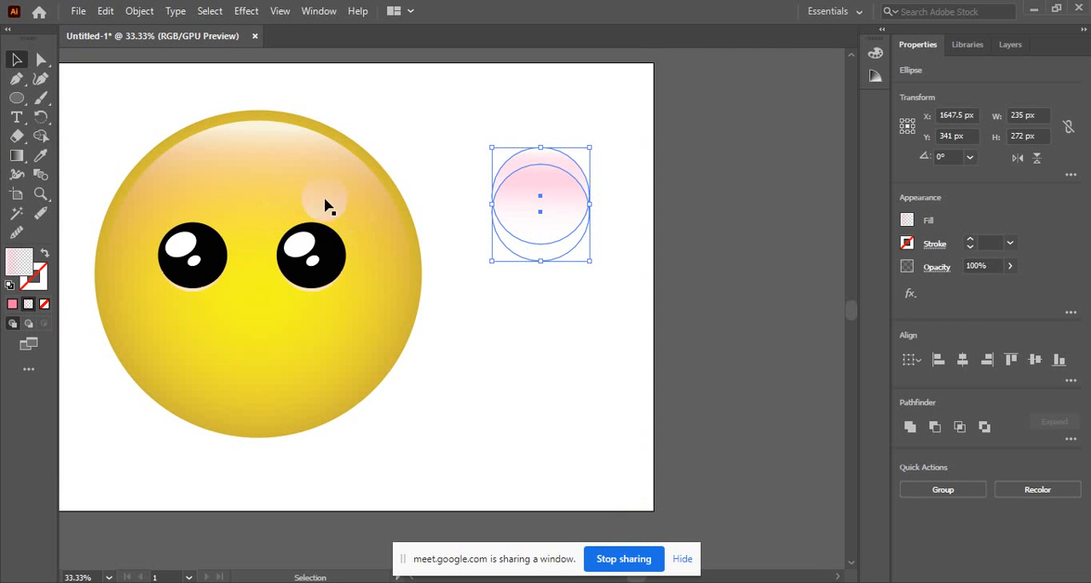
left_click(566, 339)
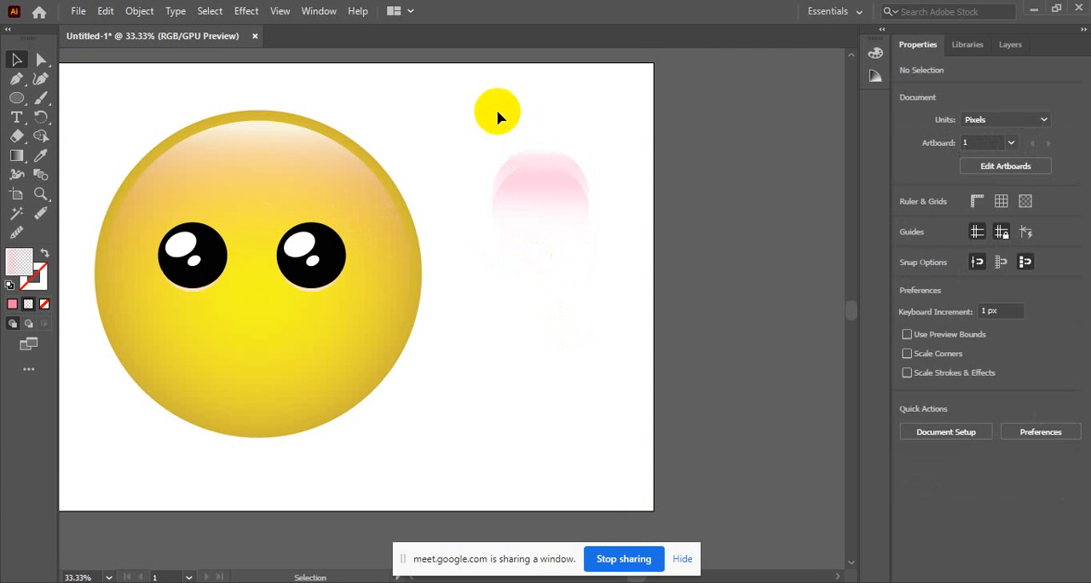
left_click_drag(497, 109, 614, 326)
left_click(558, 336)
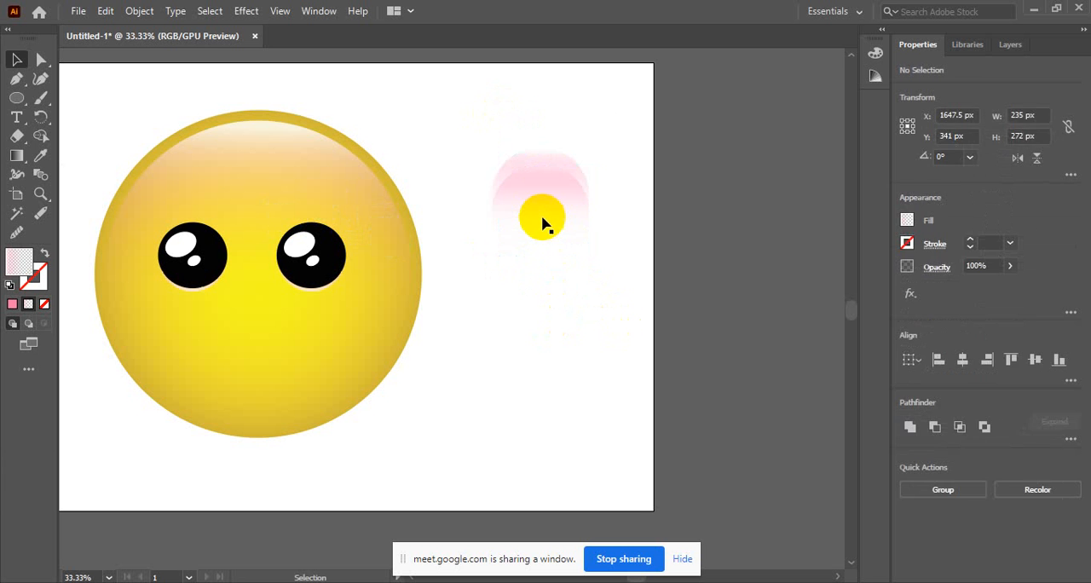
left_click(542, 203)
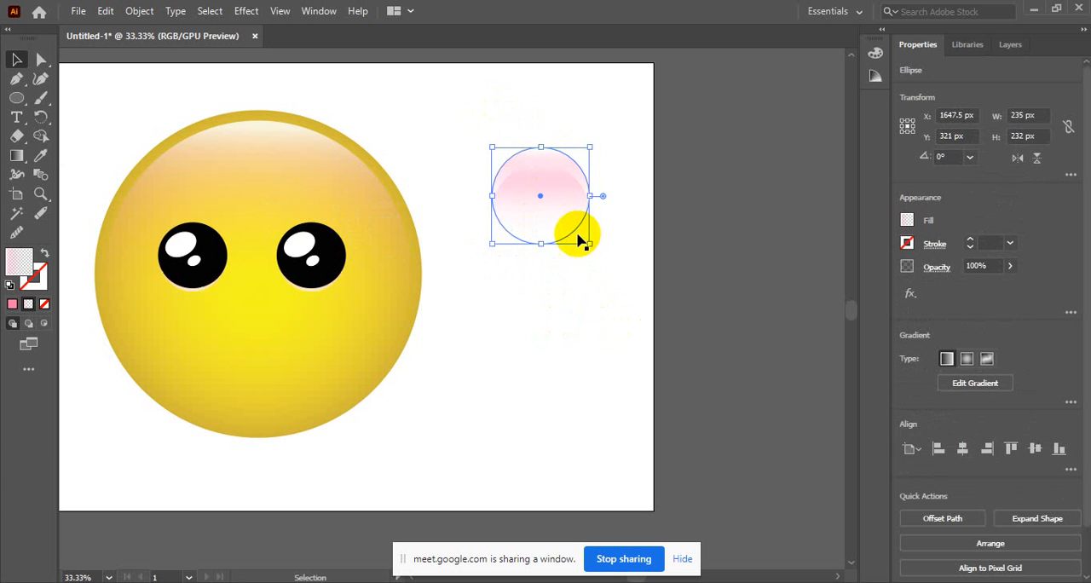
left_click(549, 107)
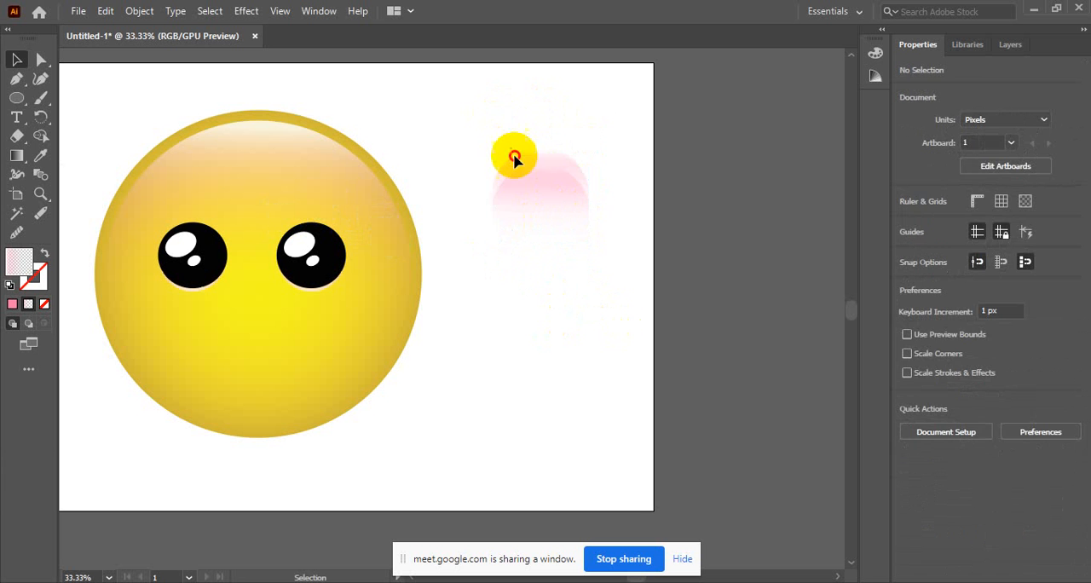
Give the upper of the two overlapping pink ellipses a near-black stroke with the colour 1E1E1C.
left_click_drag(513, 155, 612, 286)
key("ctrl+space")
left_click(569, 236)
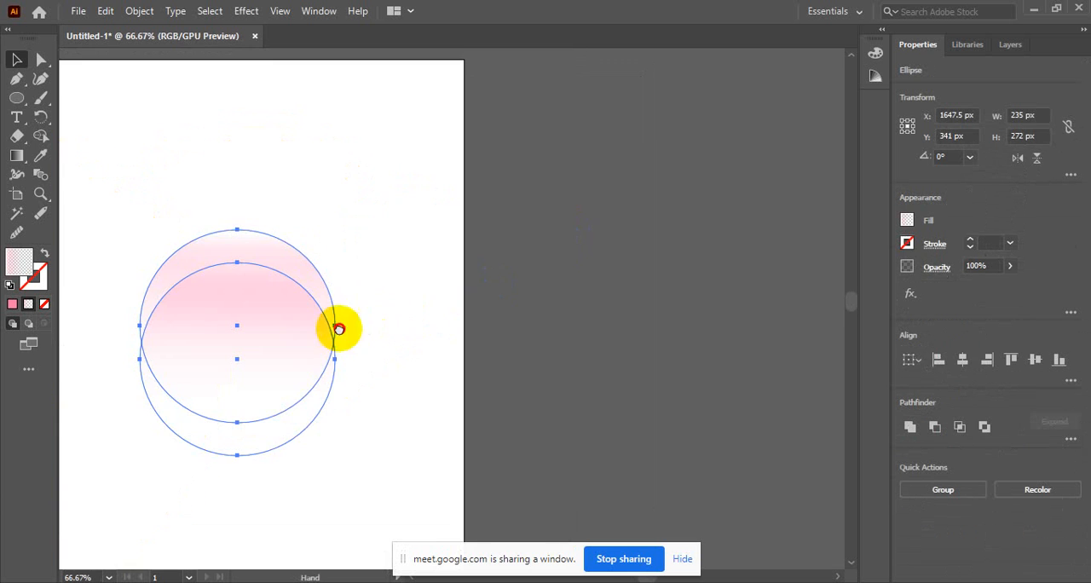
left_click_drag(339, 326, 535, 256)
key("ctrl+shift+a")
left_click(452, 272)
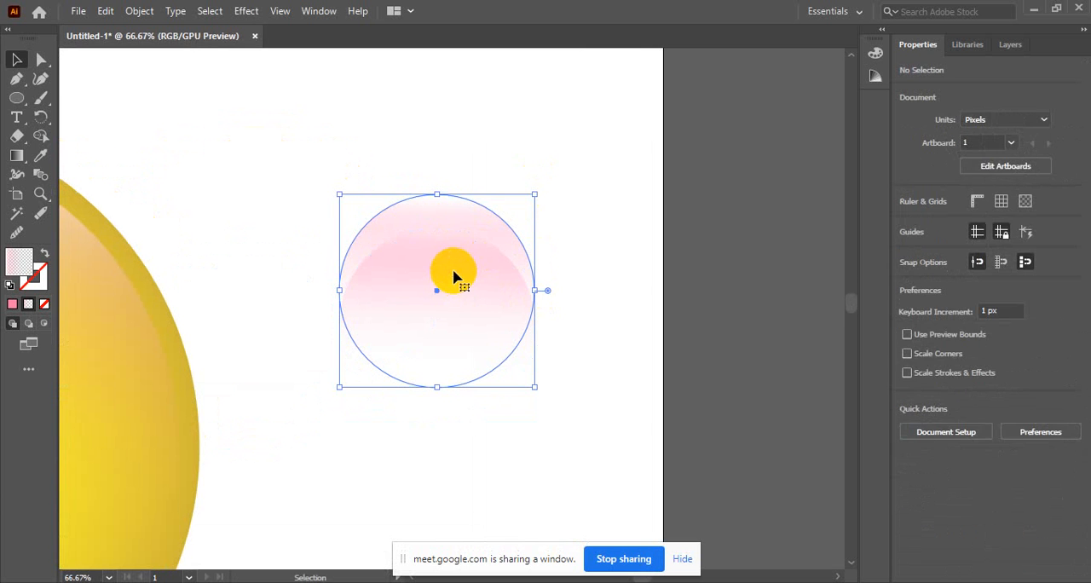
left_click(44, 304)
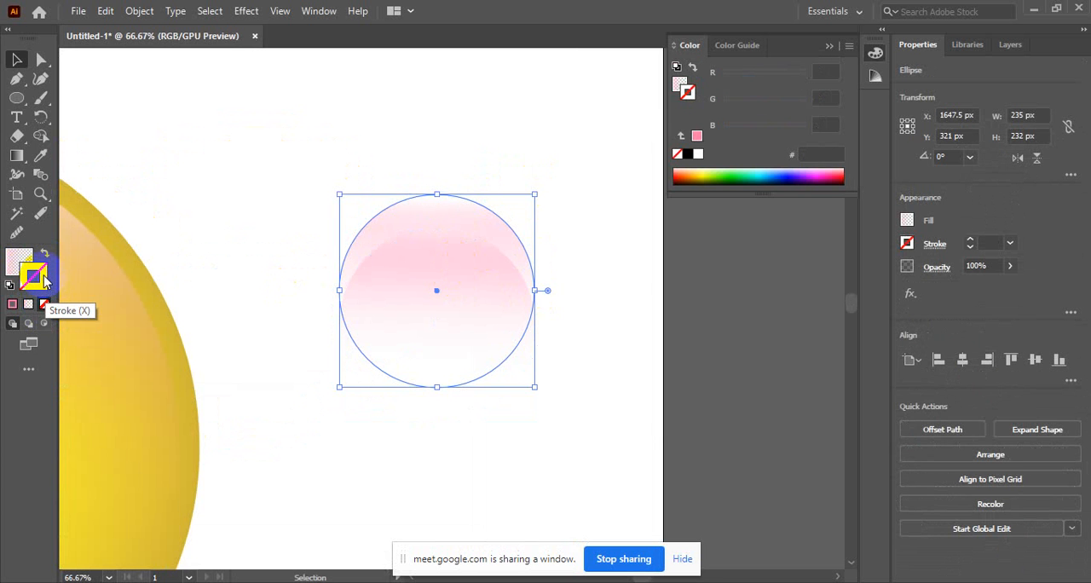
double_click(44, 282)
left_click_drag(594, 333, 559, 364)
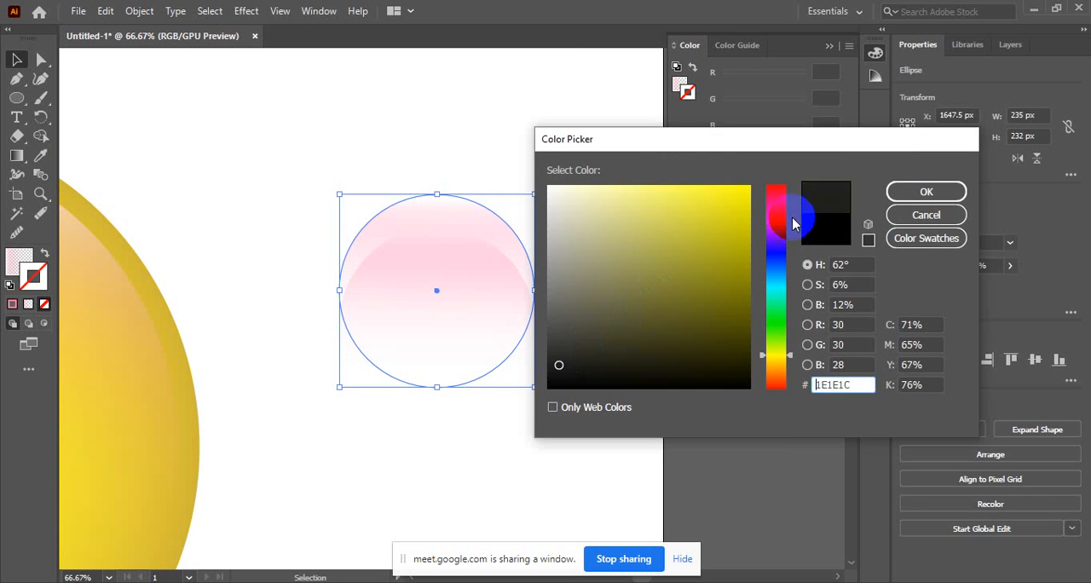
left_click(910, 191)
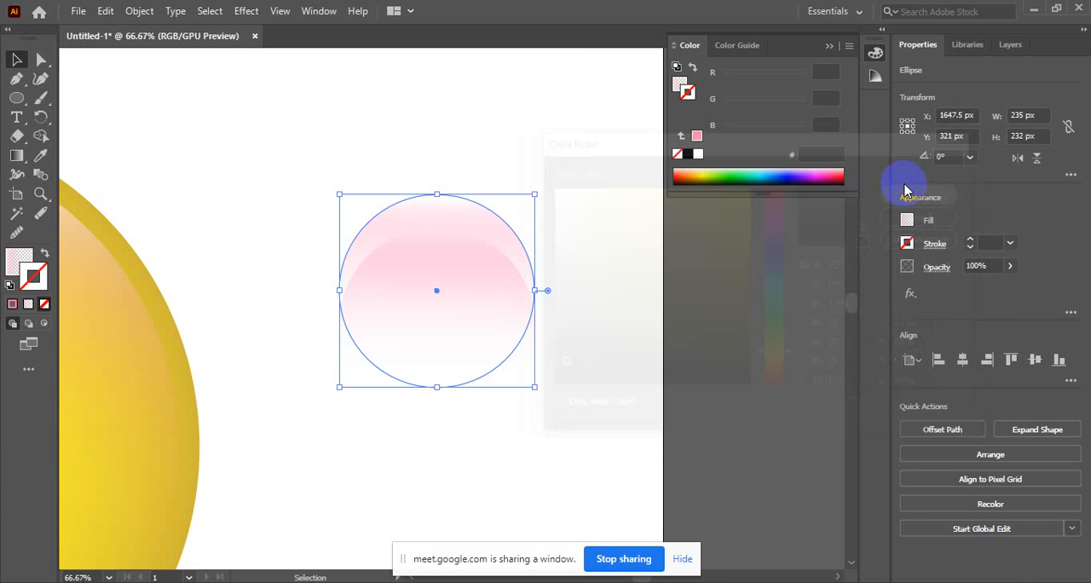
Copy the upper ellipse's dark stroke onto the lower ellipse with the Eyedropper and deselect it.
left_click(341, 211)
left_click(449, 292)
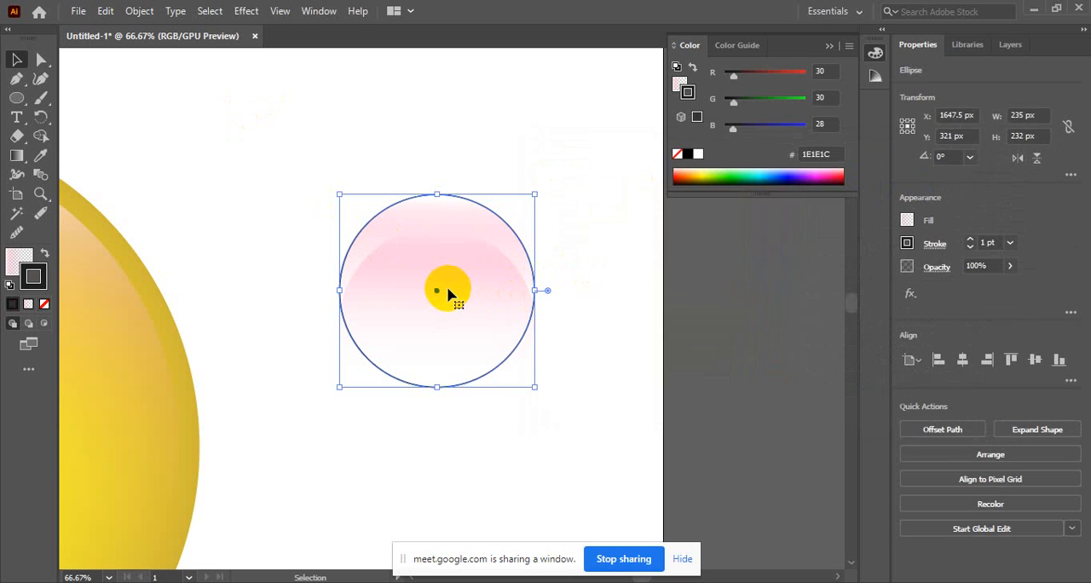
left_click(438, 444)
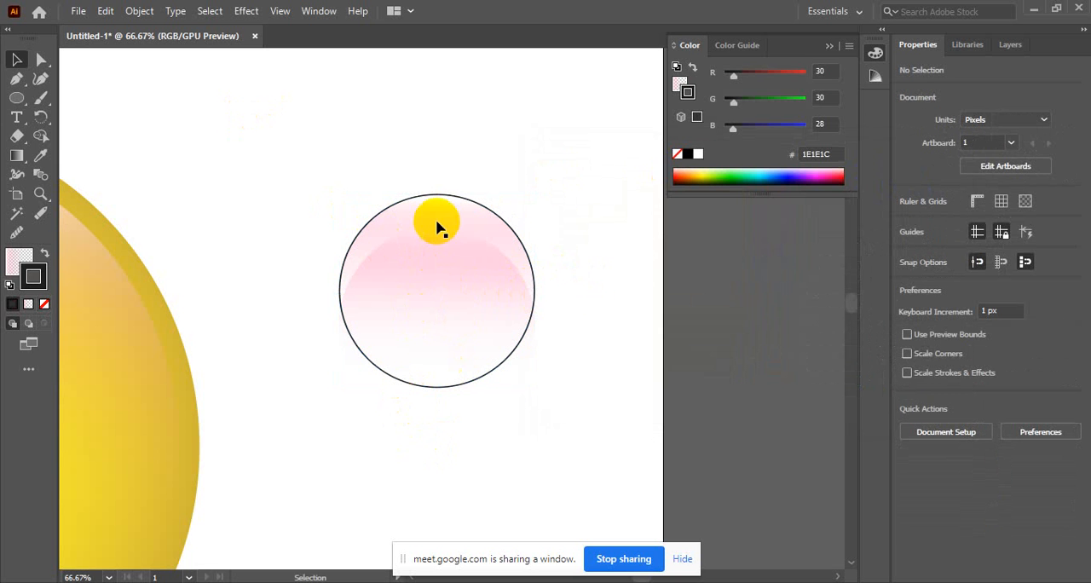
left_click(409, 397)
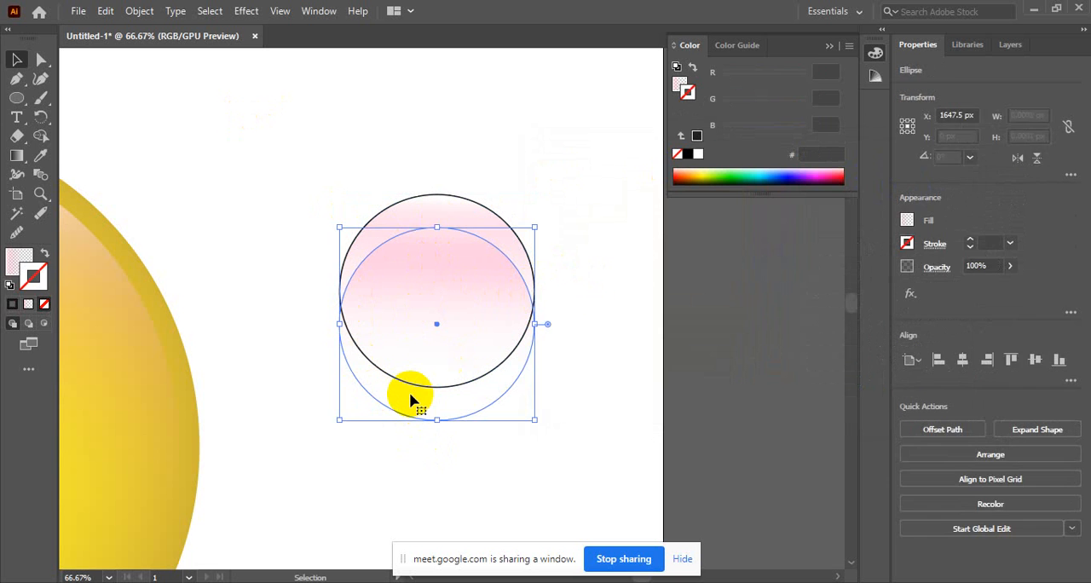
key("i")
left_click(434, 194)
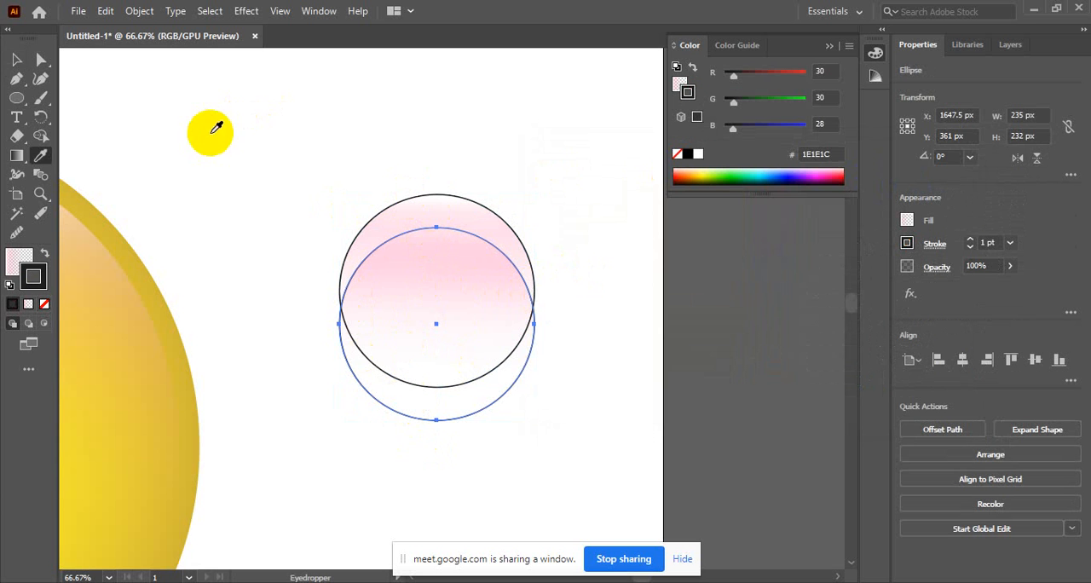
left_click(16, 60)
left_click(332, 131)
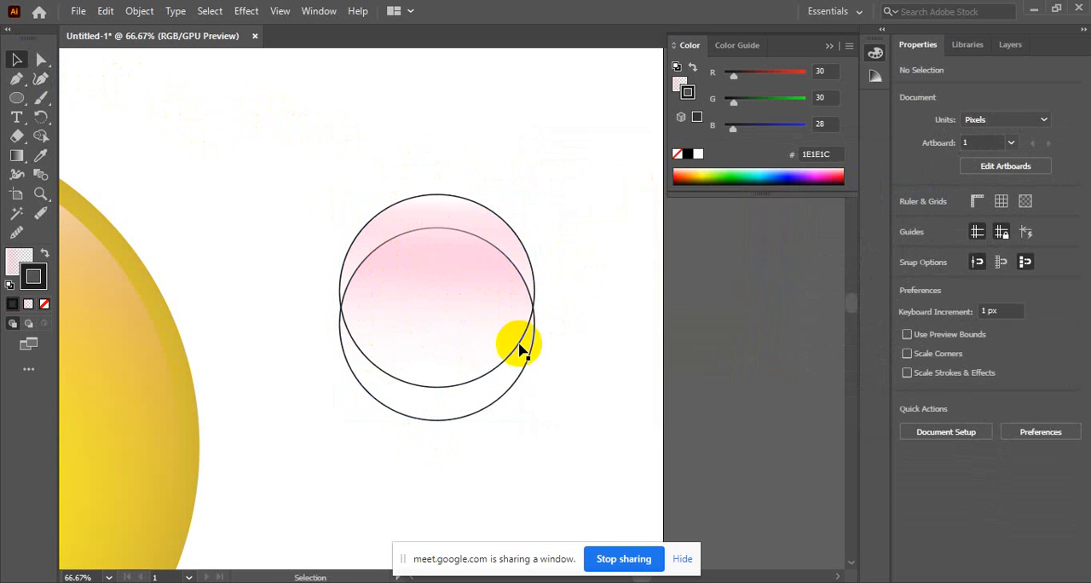
Hide the screen-sharing notice and use Shape Builder to cut the two outlined ellipses down to the upper crescent.
left_click(682, 558)
left_click_drag(331, 170, 548, 434)
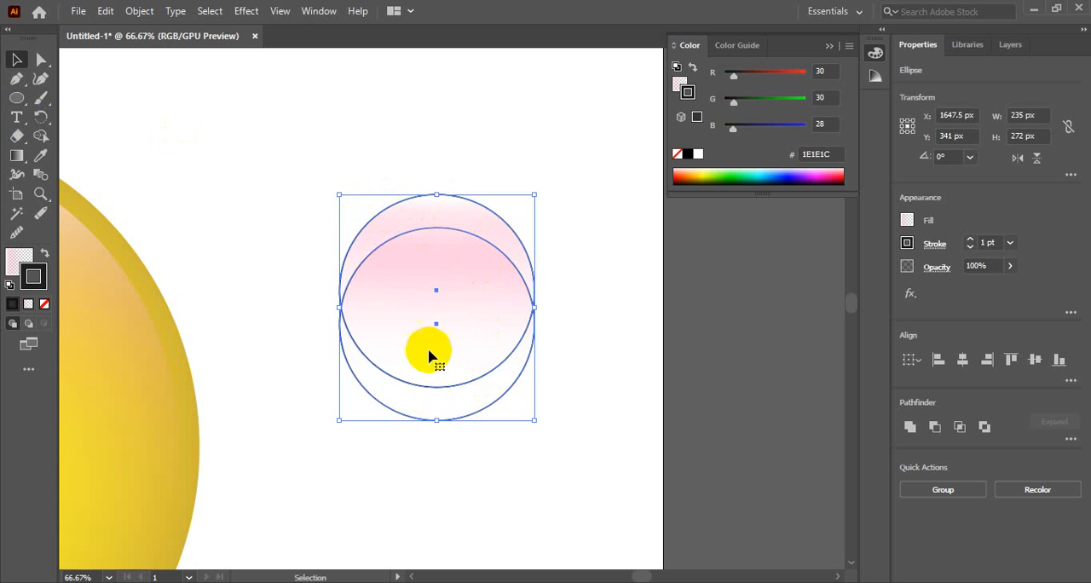
left_click(45, 139)
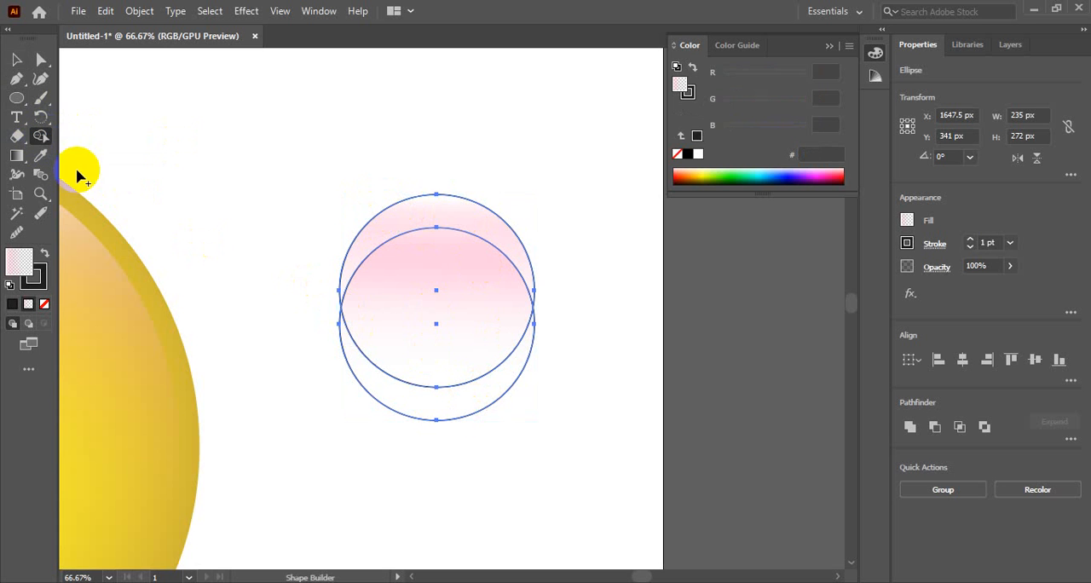
left_click_drag(464, 474, 429, 300)
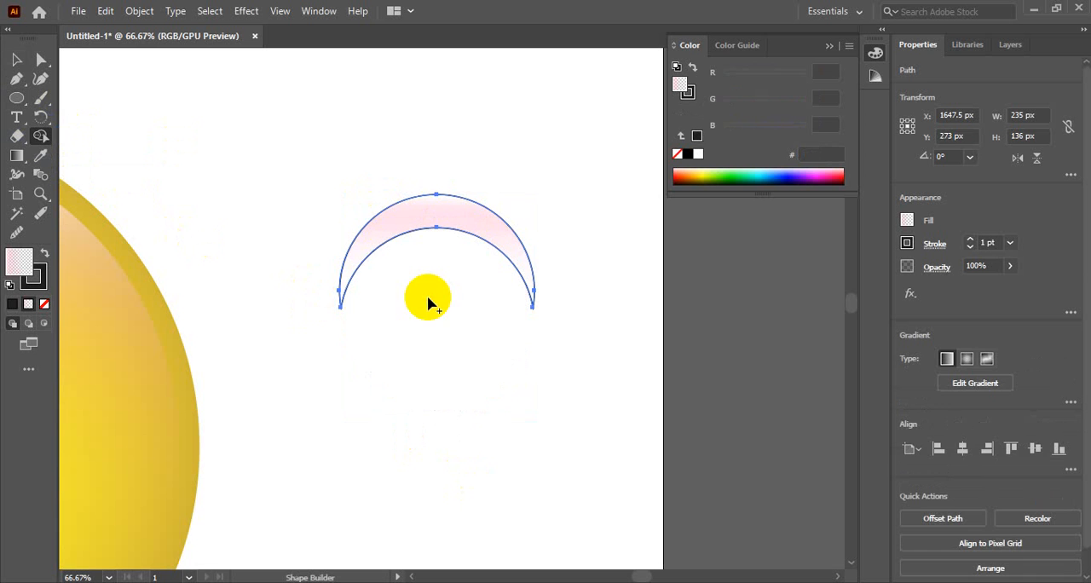
left_click(18, 65)
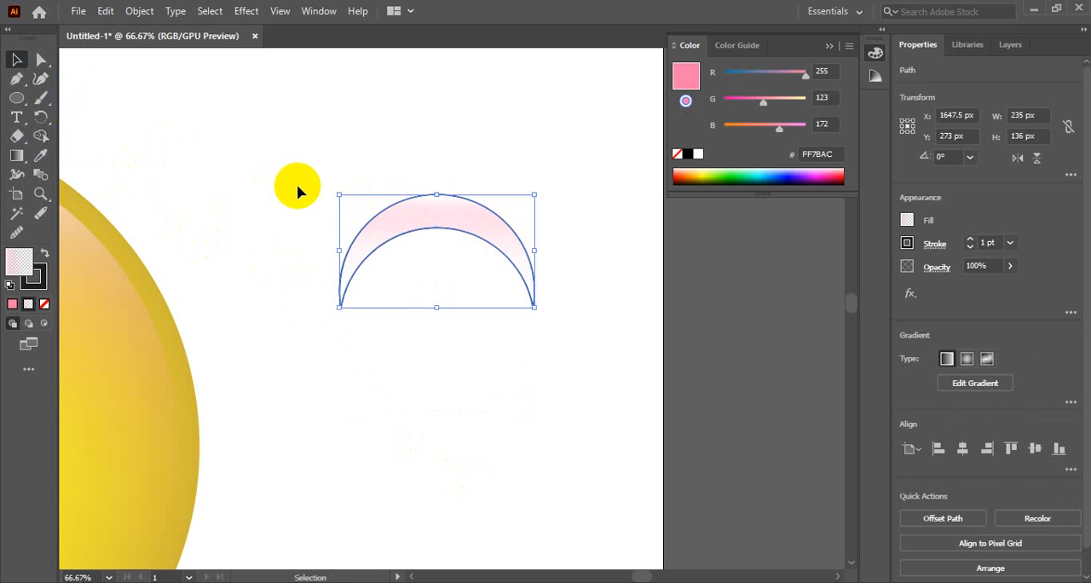
left_click(295, 188)
Examine the outlined crescent's pointed ends up close and look through the available panels.
left_click(436, 232)
key("ctrl+=")
key("ctrl+=")
key("ctrl+=")
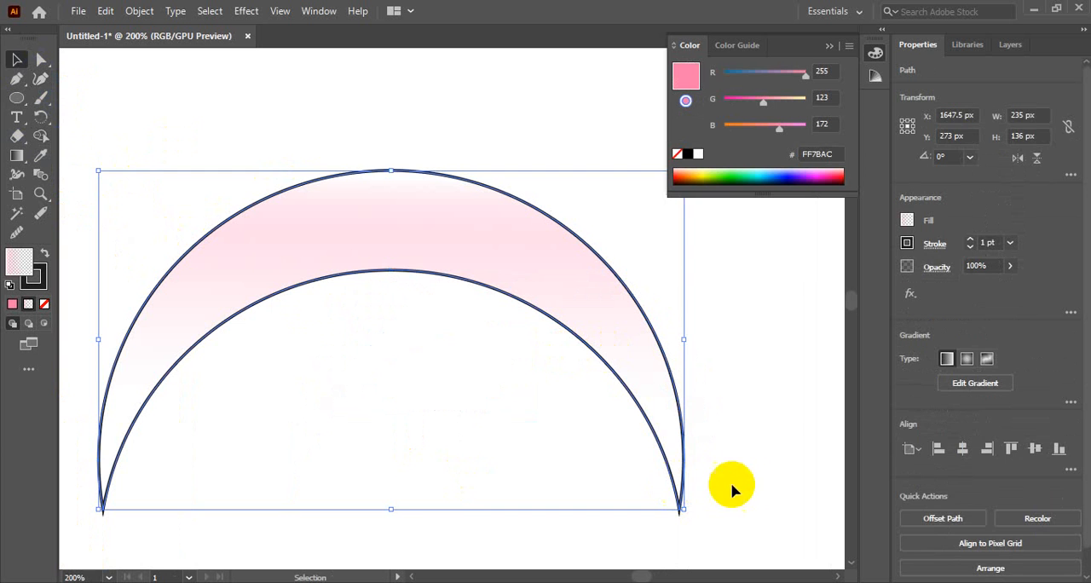
left_click(703, 471)
left_click(673, 480)
left_click(319, 13)
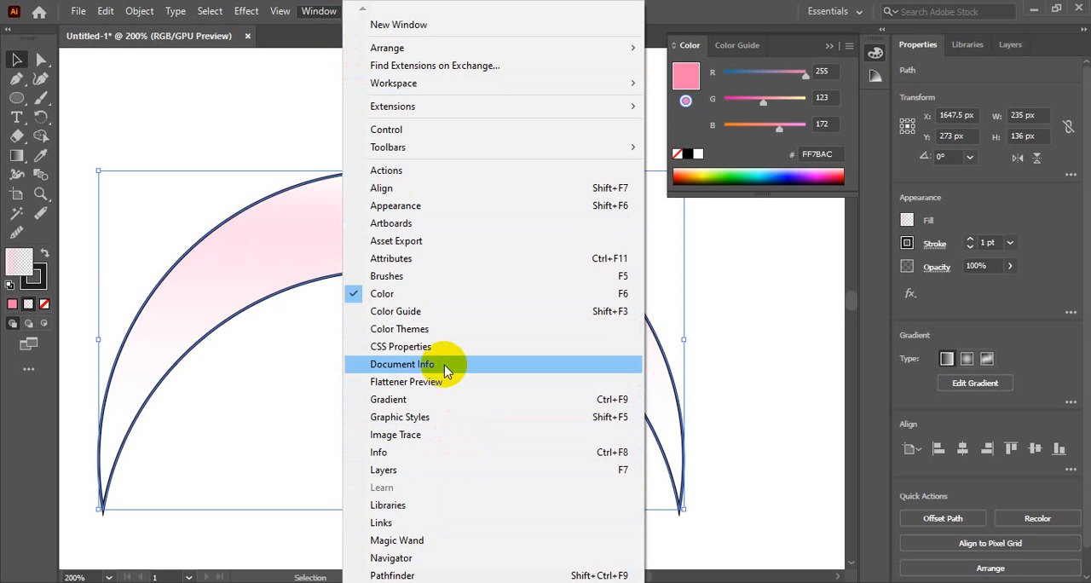
left_click(270, 401)
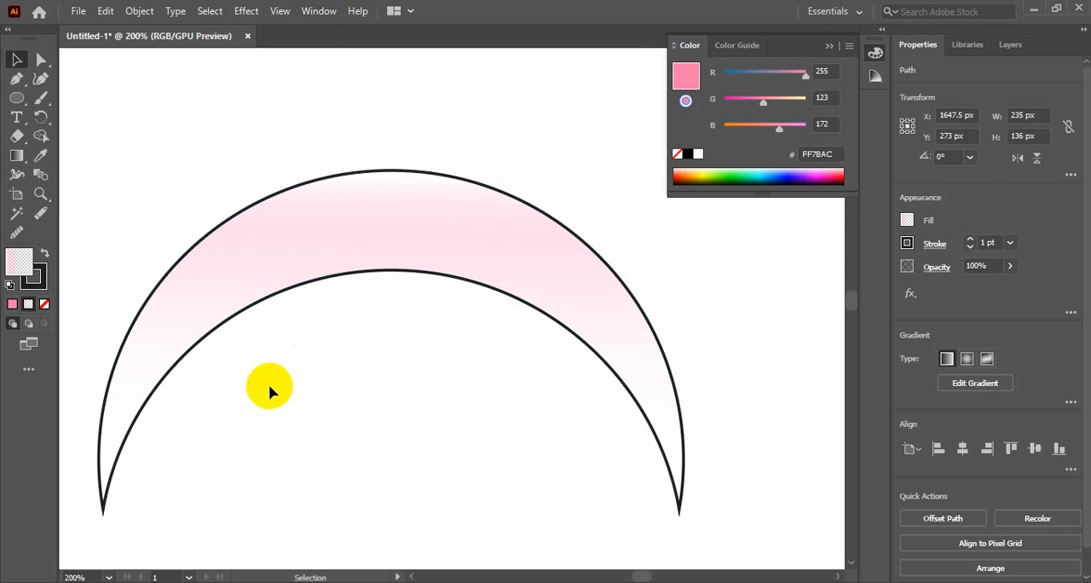
Inspect the crescent's anchor points and curve handles with the Direct Selection tool.
left_click(400, 274)
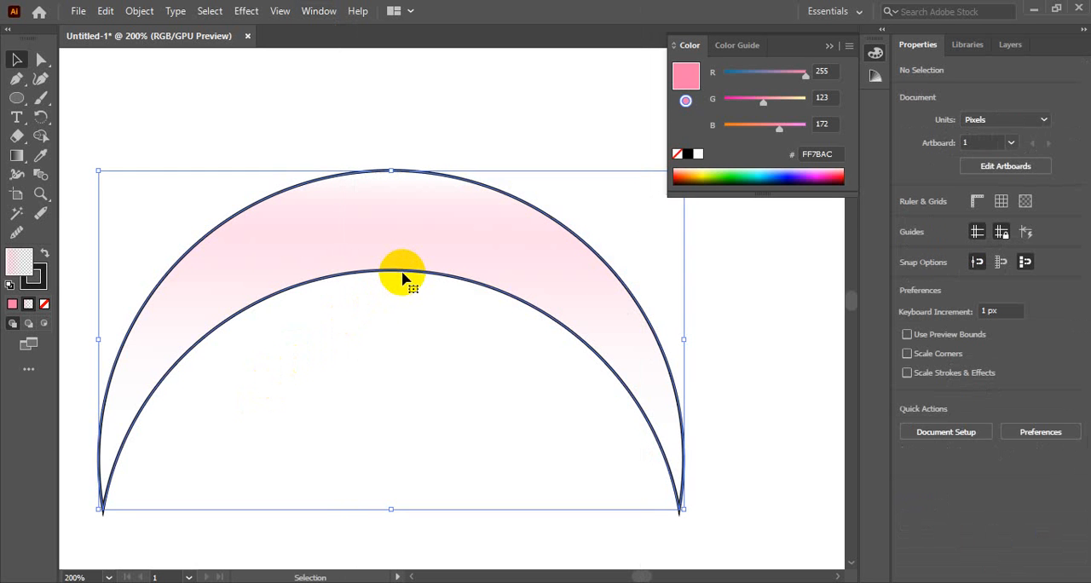
left_click(348, 114)
left_click(16, 78)
left_click(17, 60)
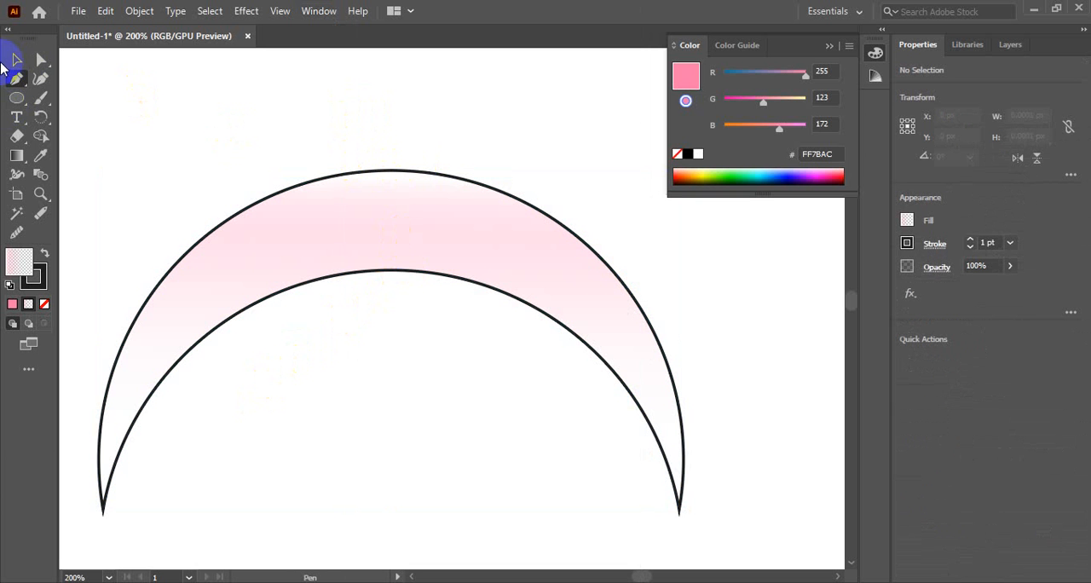
left_click(38, 59)
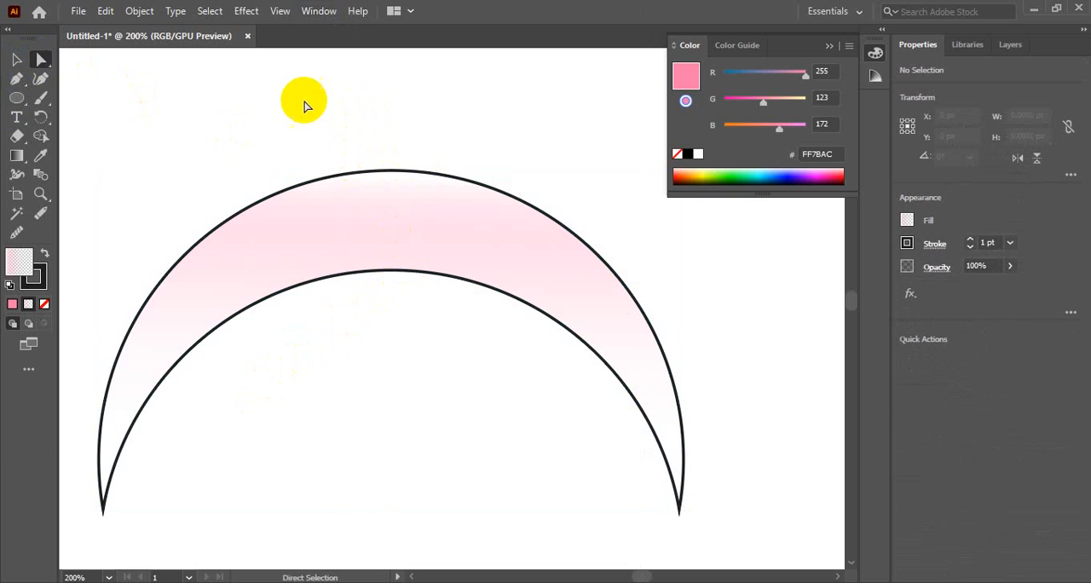
left_click(406, 175)
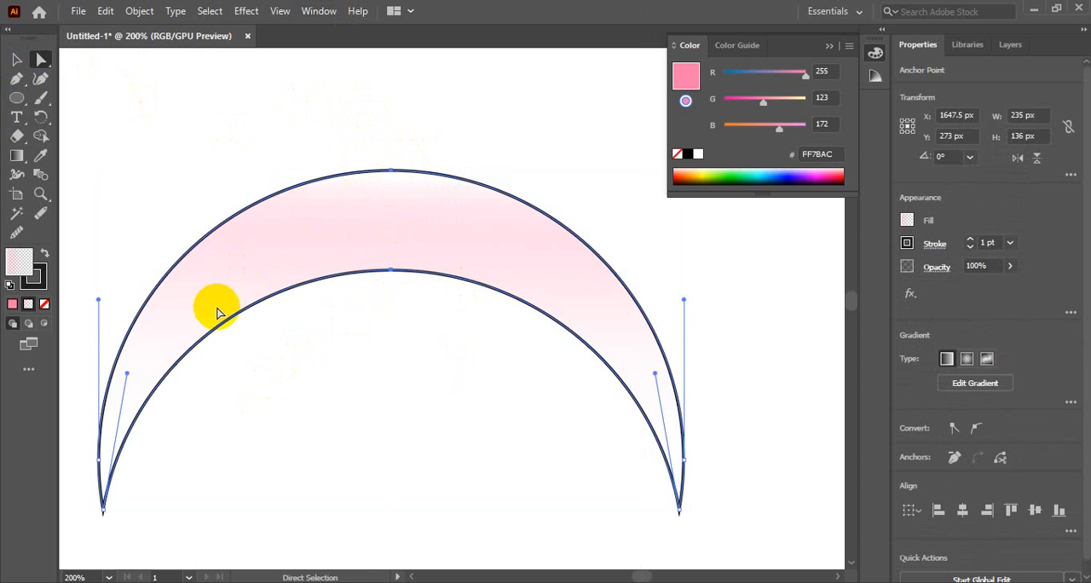
Select the whole crescent as one object and look through the available panels again.
left_click(16, 58)
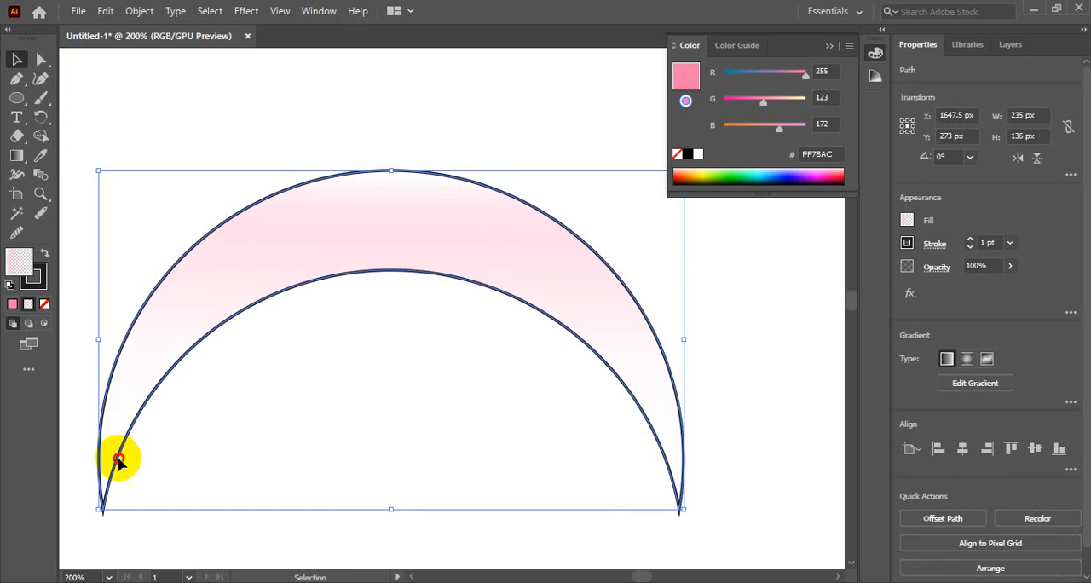
left_click(171, 490)
left_click(102, 507)
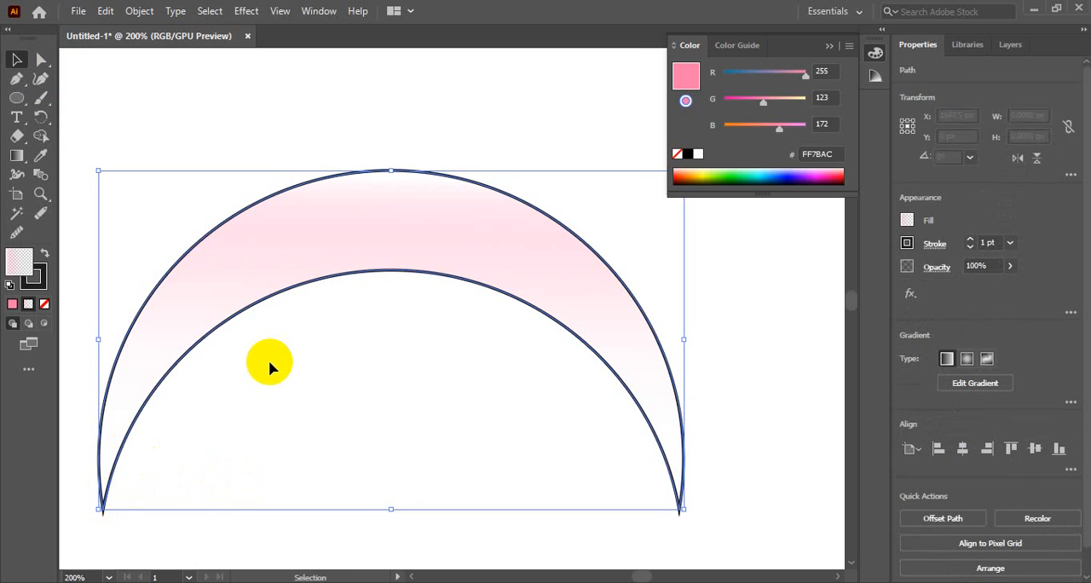
left_click(318, 11)
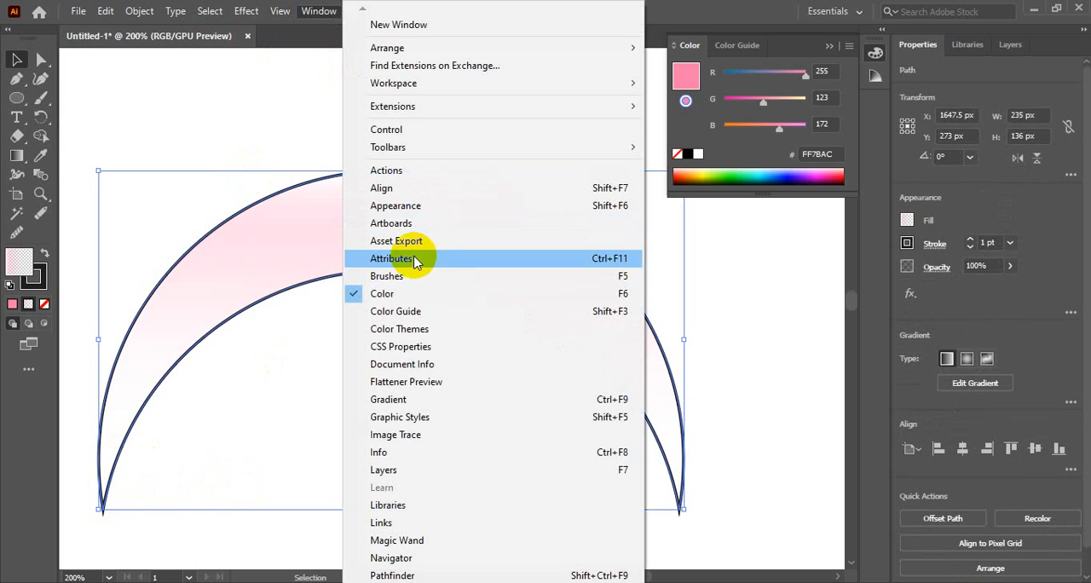
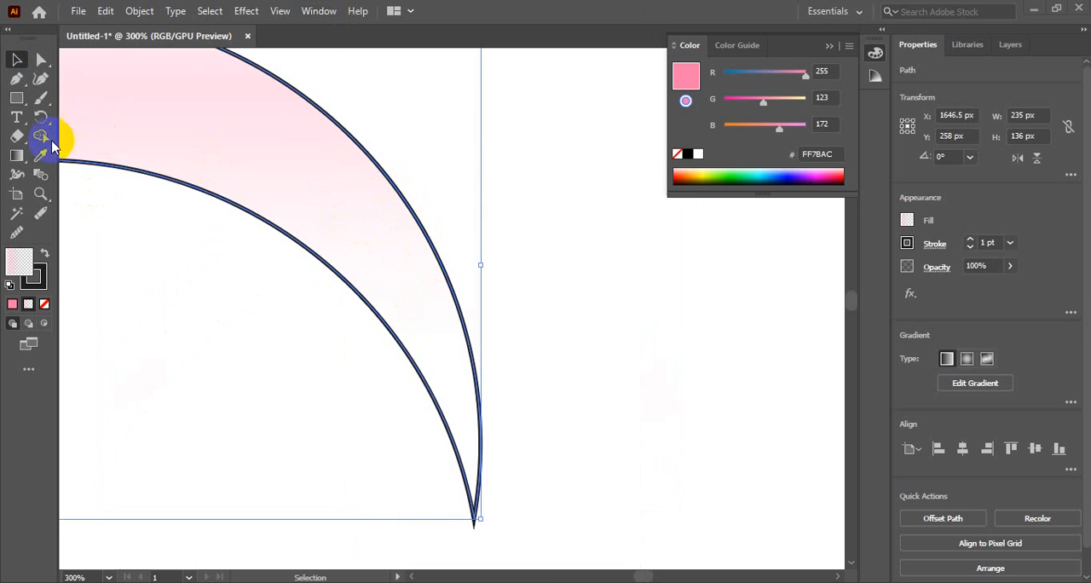
Draw a circle about 25 px across inside the crescent's right arm and raise it slightly to touch both edges.
left_click(17, 98)
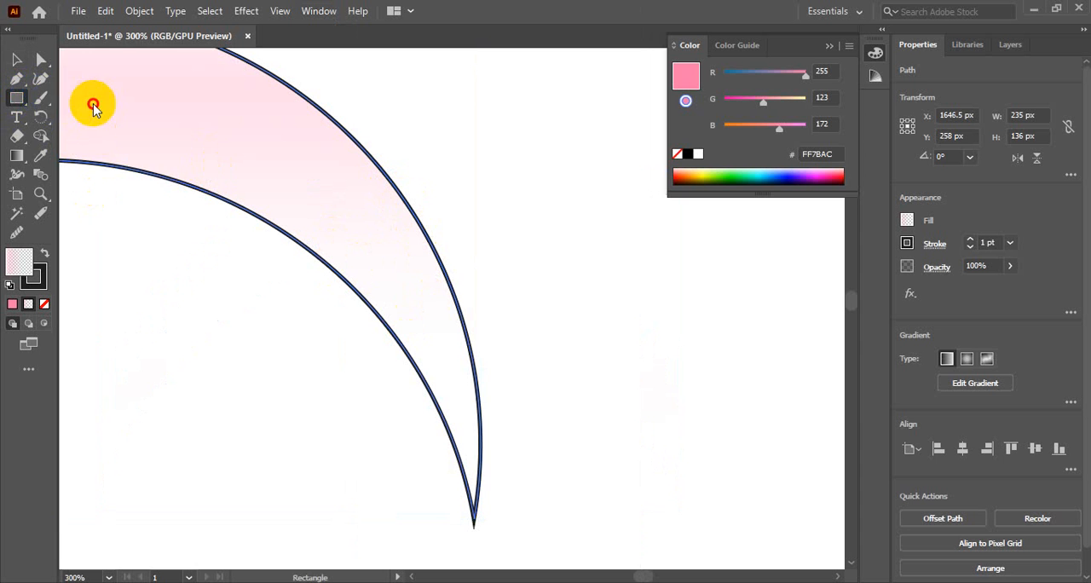
left_click(16, 98)
left_click(88, 116)
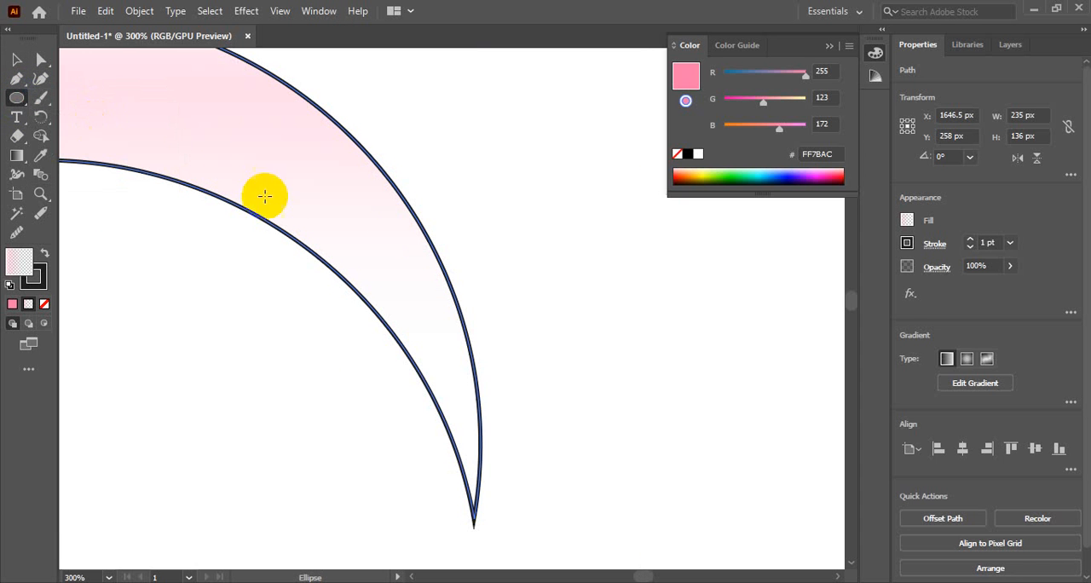
mouse_move(385, 260)
left_mouse_down()
mouse_move(434, 299)
mouse_move(426, 292)
left_mouse_up()
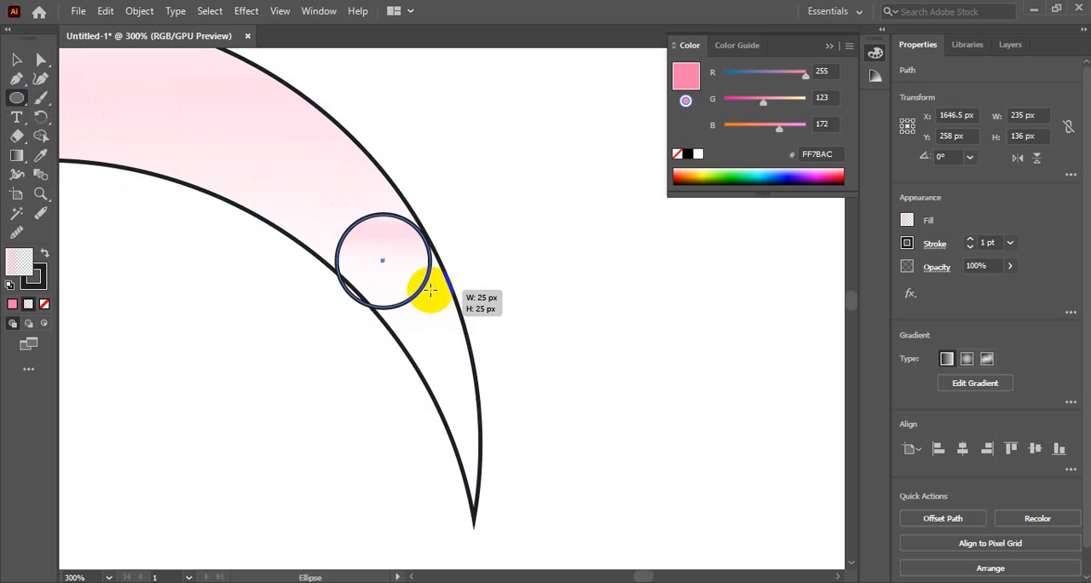
left_click(14, 61)
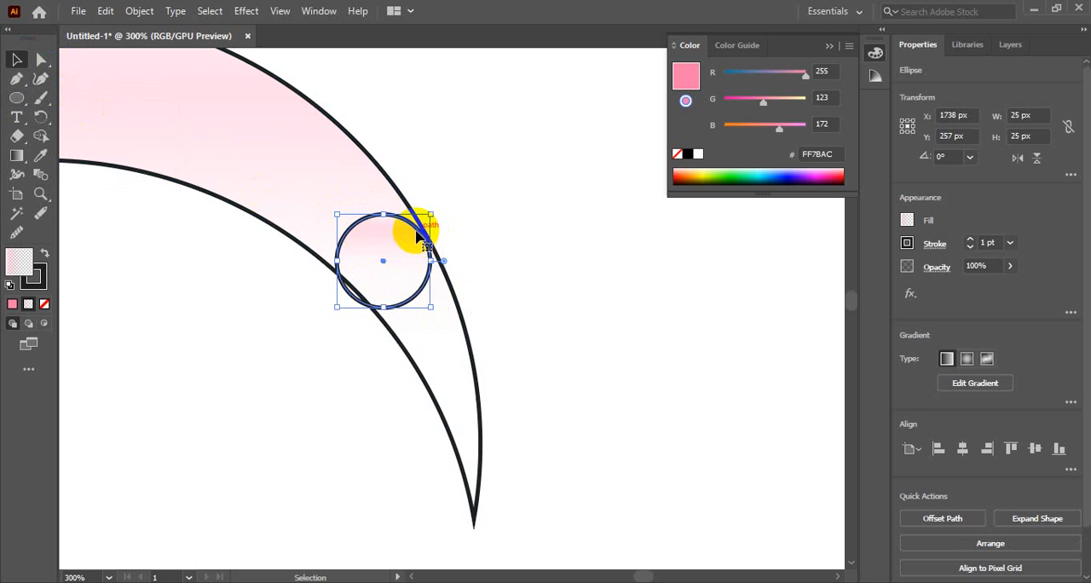
left_click_drag(414, 224, 416, 224)
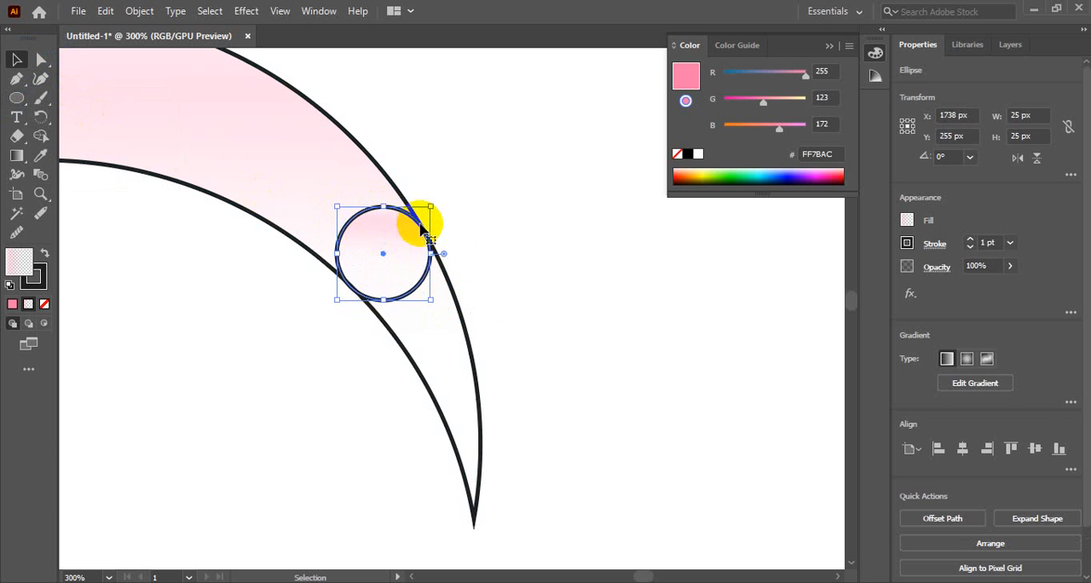
left_click(503, 232)
Examine where the circle meets the crescent's edges, close up in outline view and across the whole crescent in preview.
key("ctrl+space")
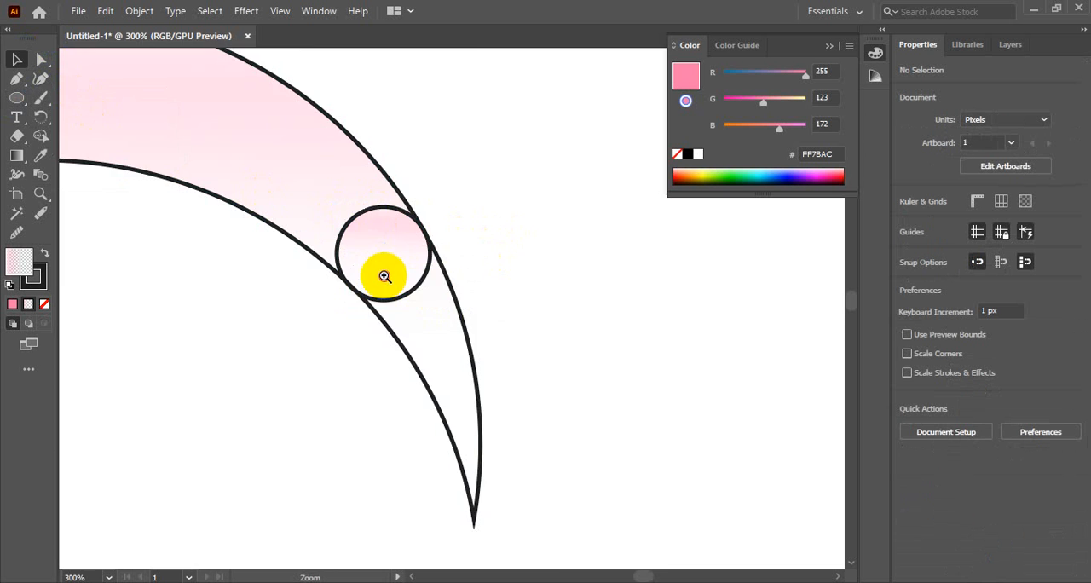
double_click(383, 275, "ctrl")
left_click_drag(604, 297, 520, 276)
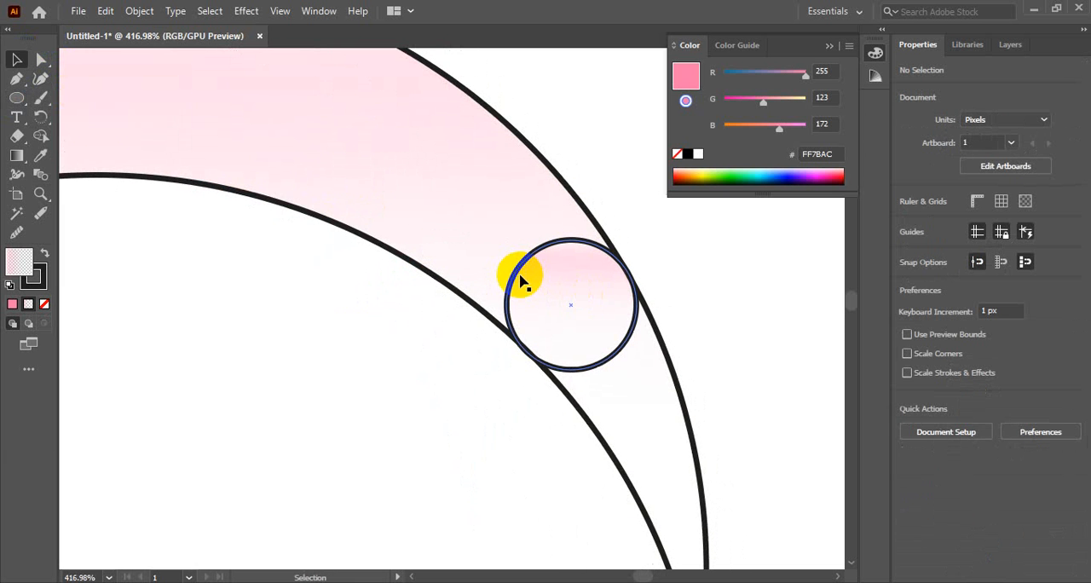
key("ctrl+y")
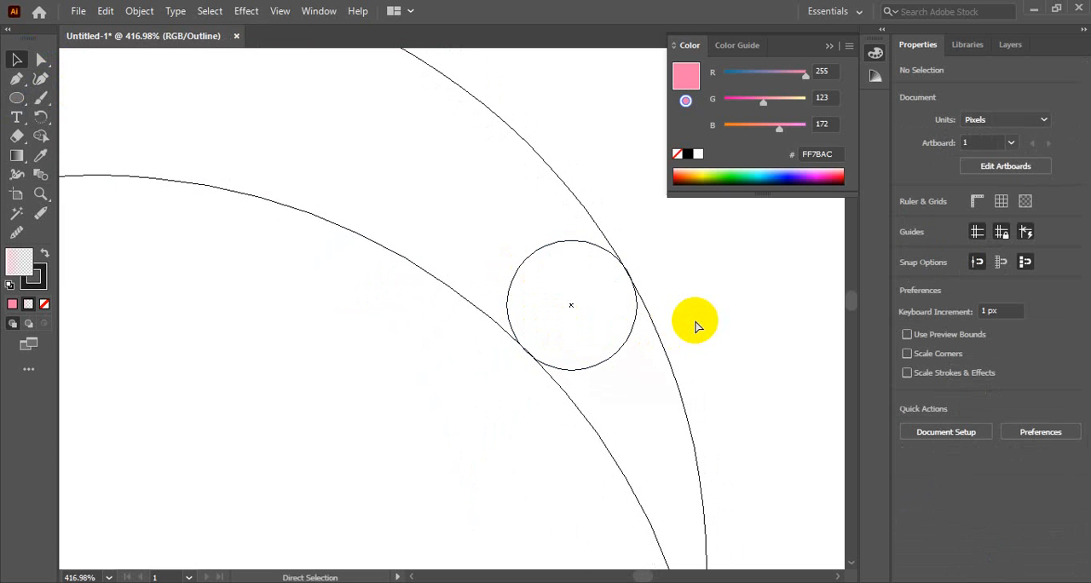
key("ctrl+y")
left_click(585, 409)
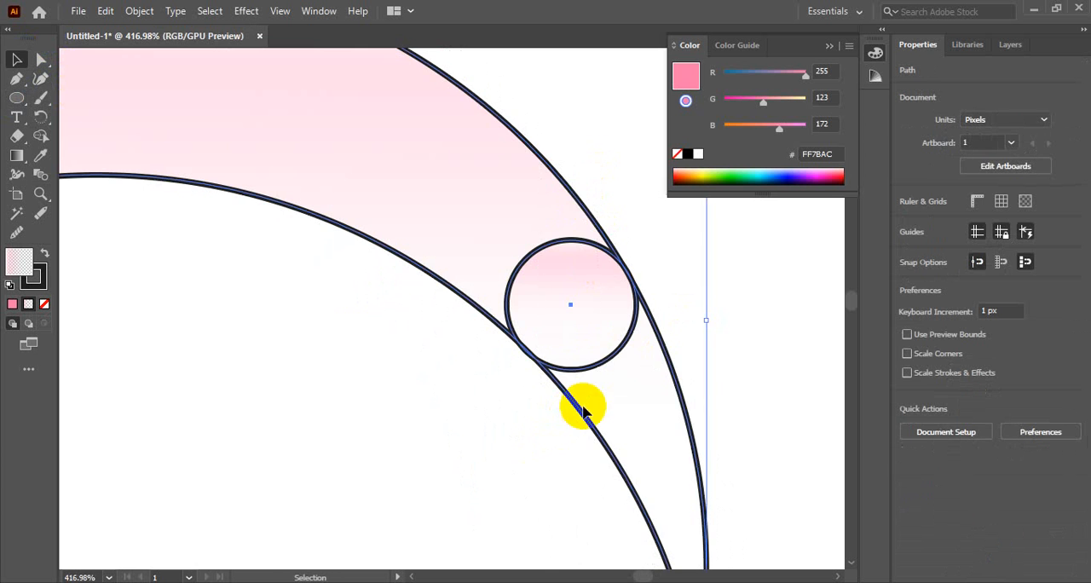
left_click(494, 372, "ctrl+alt")
left_click(494, 371, "ctrl+alt")
left_click(494, 372, "ctrl+alt")
left_click(367, 267, "ctrl+alt")
left_click_drag(367, 274, 504, 302)
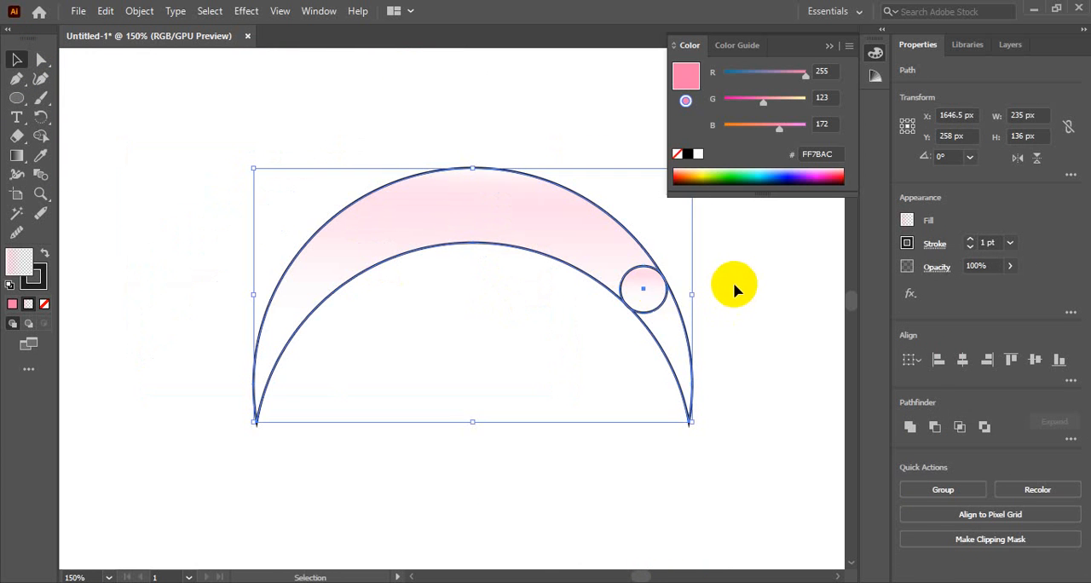
left_click(733, 284)
left_click(634, 270)
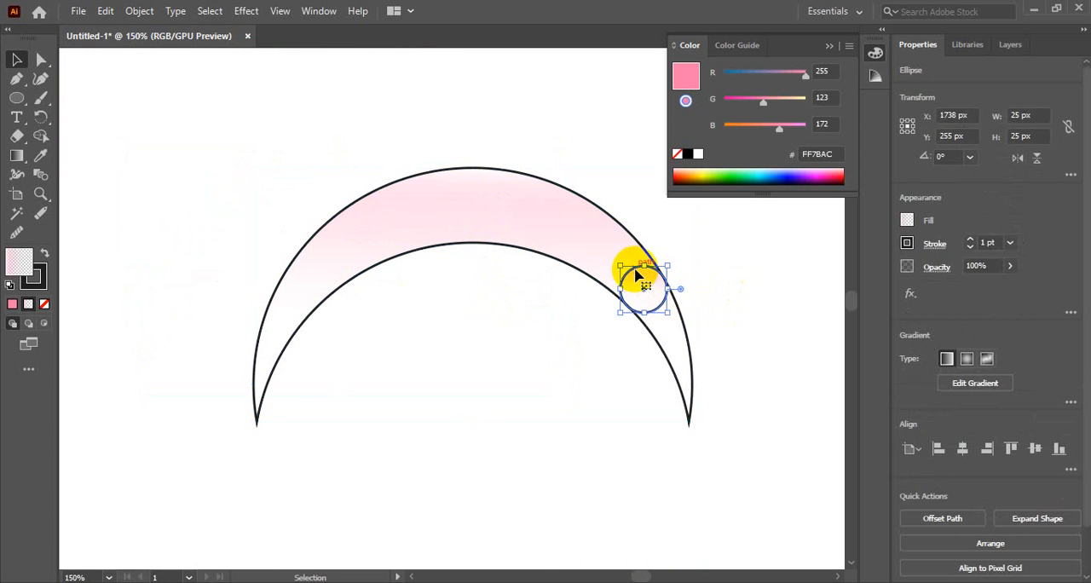
left_click(757, 267)
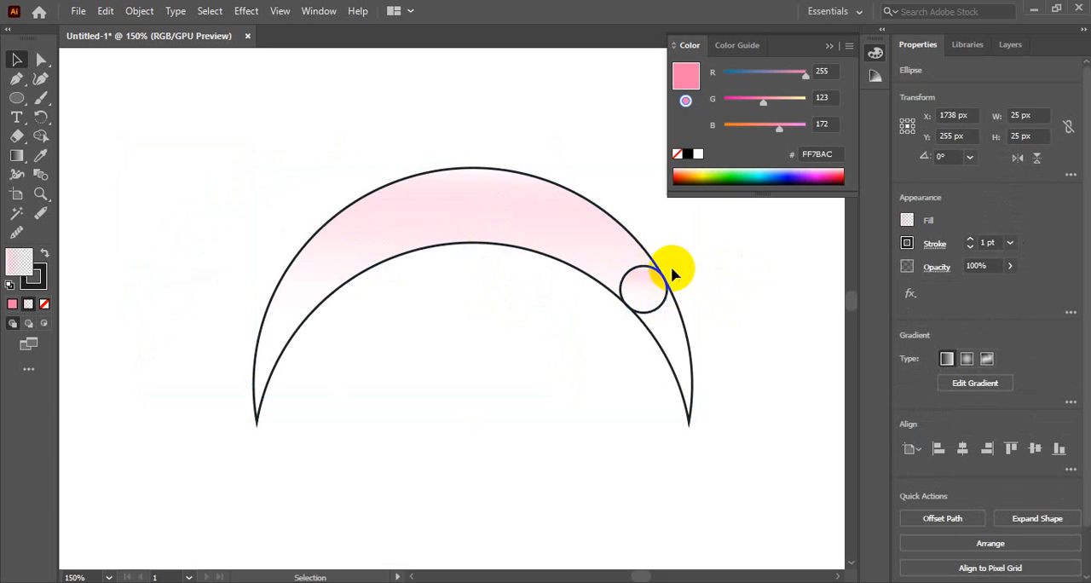
Shrink the circle to 17 px and fit it further down the crescent's right arm.
left_click(618, 302, "ctrl")
left_click(618, 302, "ctrl")
left_click(232, 254)
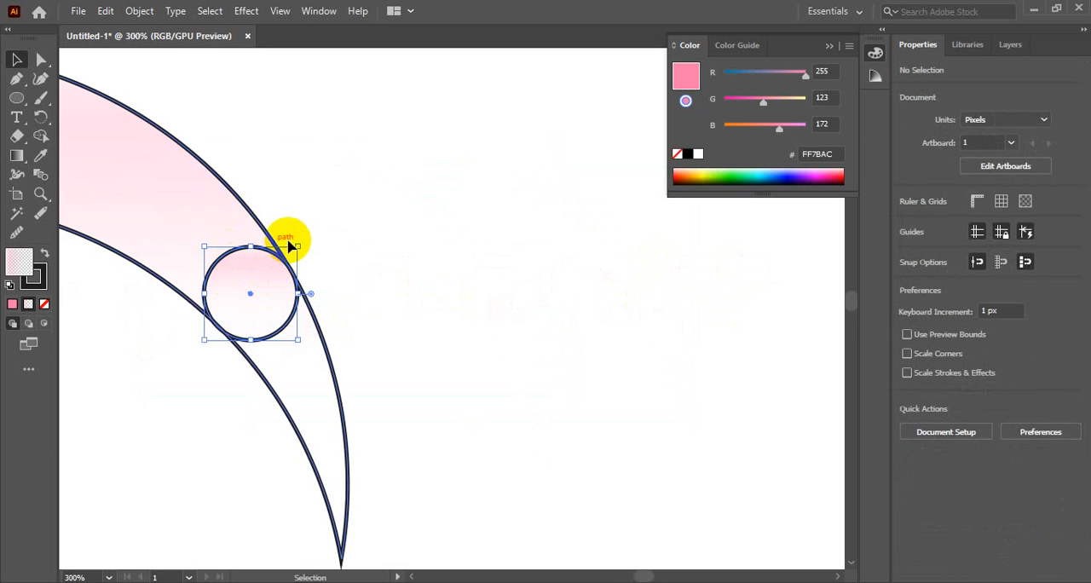
left_click_drag(300, 247, 744, 285)
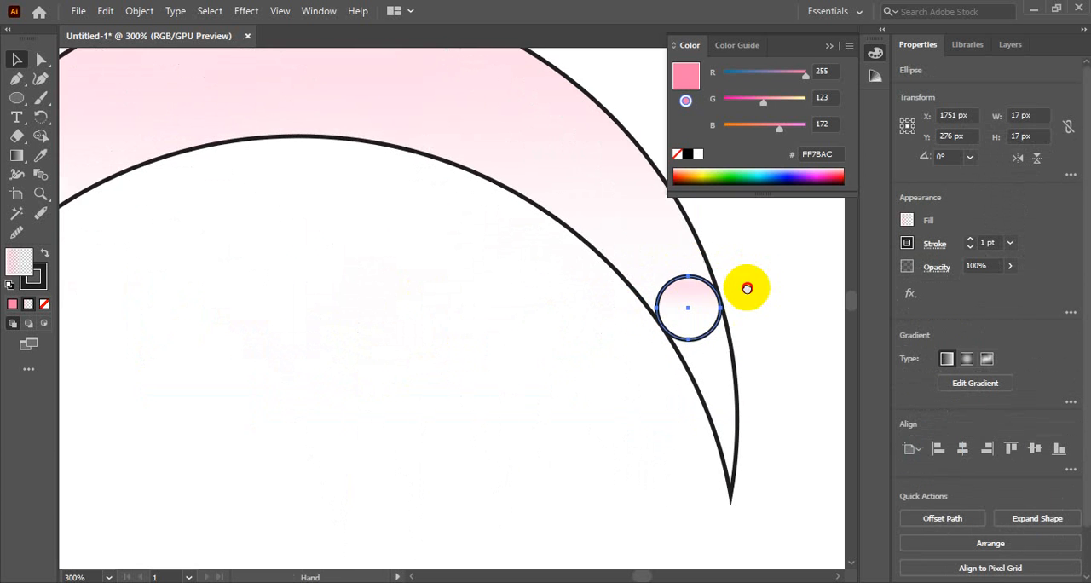
Copy the 17 px circle horizontally onto the crescent's left arm and shift it to fit between both edges.
left_click(587, 349, "ctrl+alt")
left_click(586, 348, "ctrl+alt")
left_click_drag(350, 312, 589, 335)
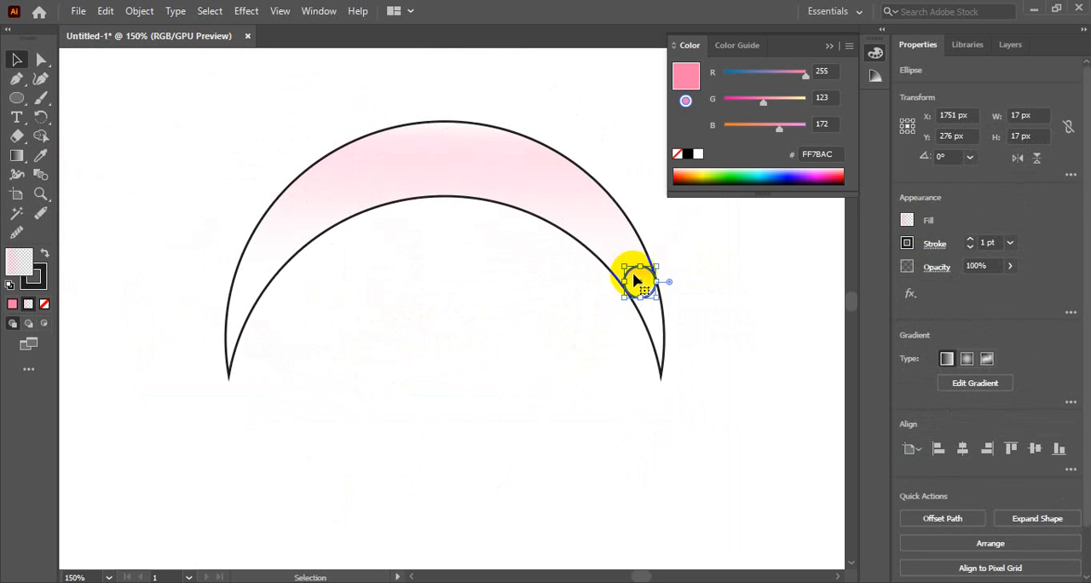
left_click_drag(634, 281, 244, 281)
left_click(403, 354)
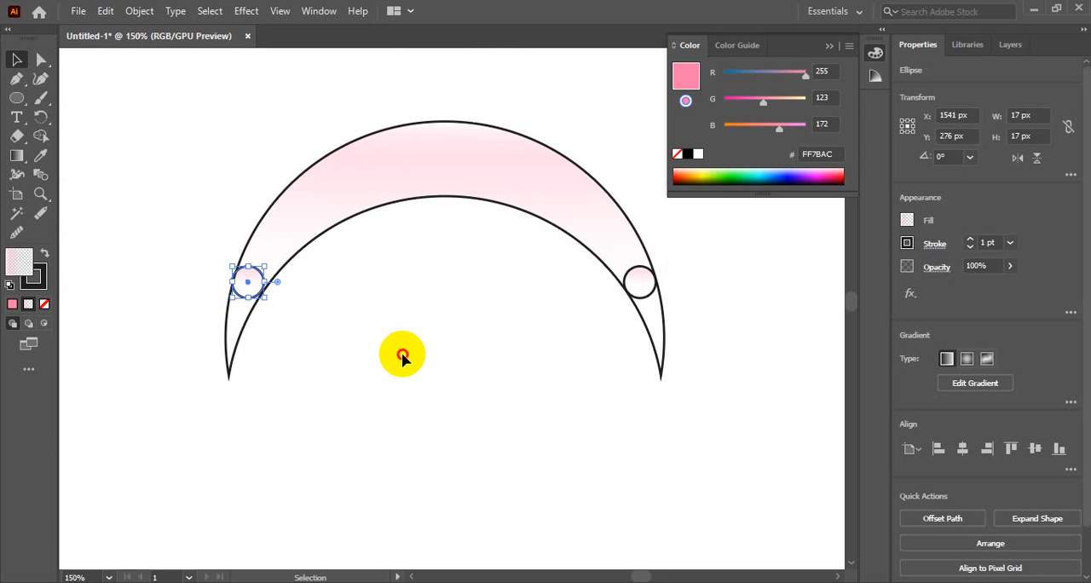
left_click(285, 313, "ctrl")
left_click(286, 313, "ctrl")
left_click(657, 239)
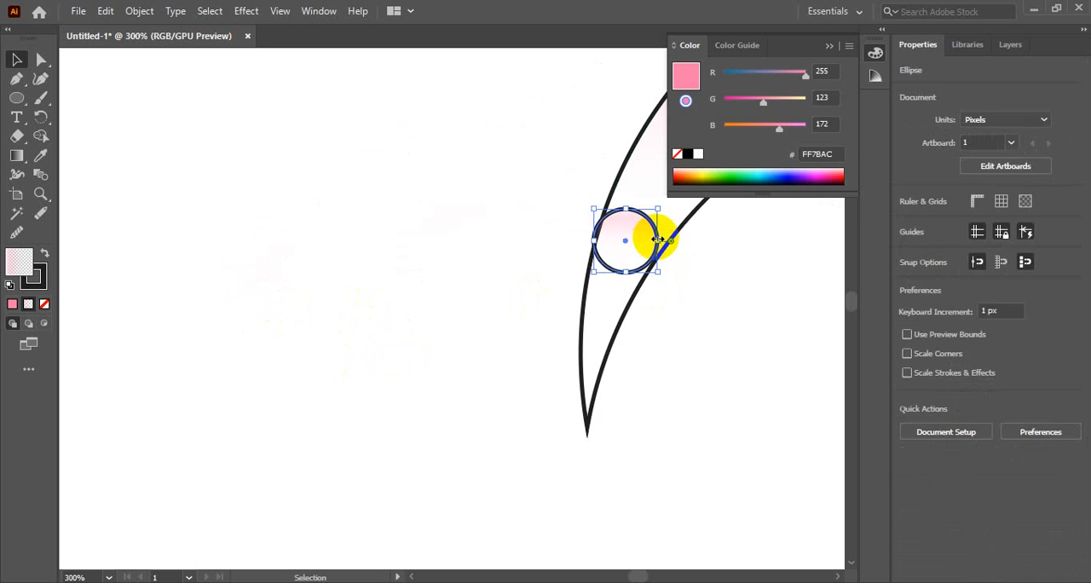
left_click_drag(657, 239, 656, 238)
left_click(703, 337)
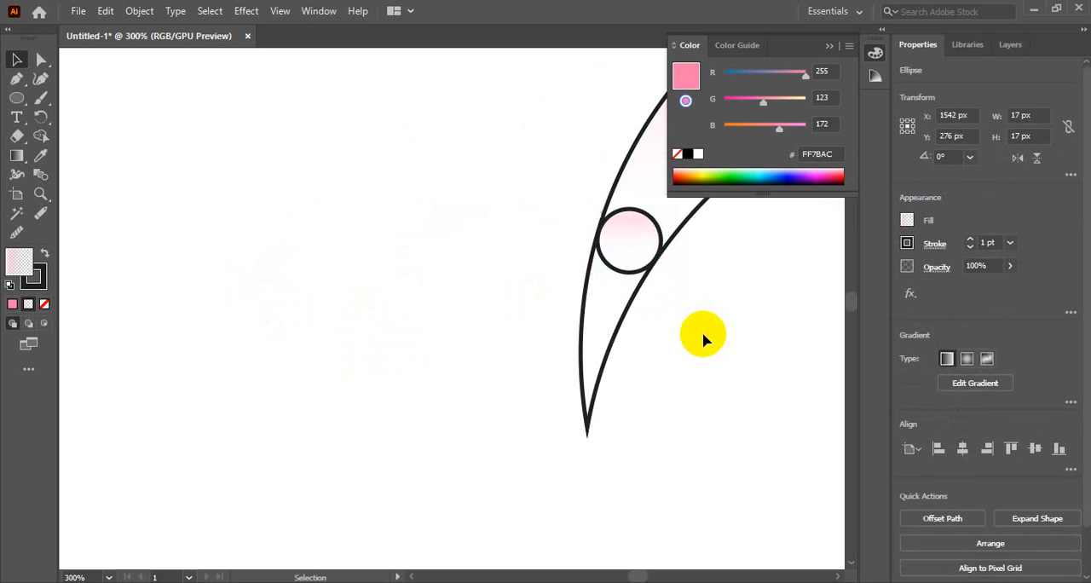
In outline view, widen the left circle to 18 px and raise it slightly to touch both crescent edges.
key("a")
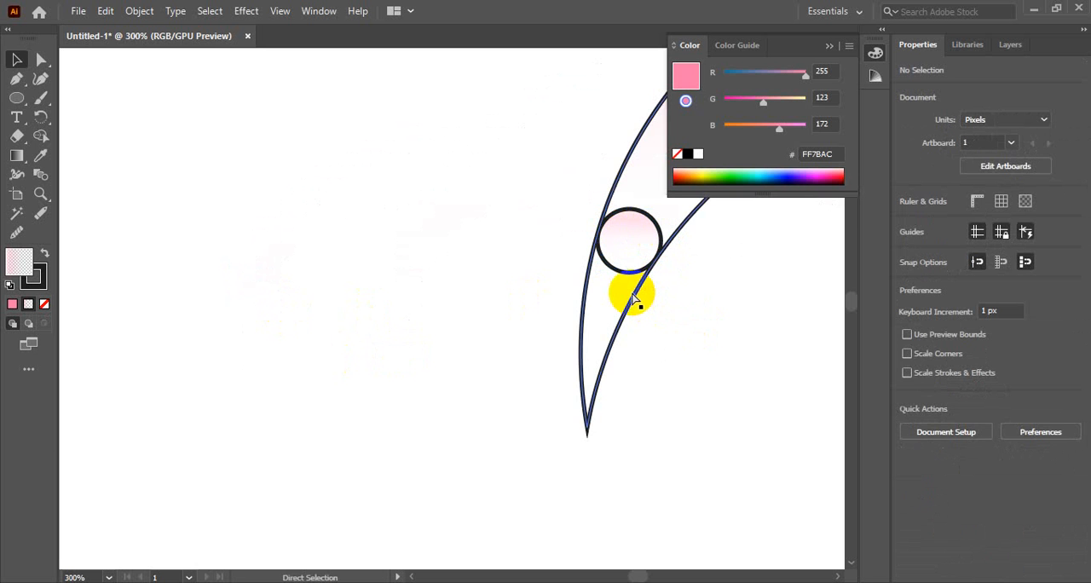
key("ctrl+y")
key("ctrl+space")
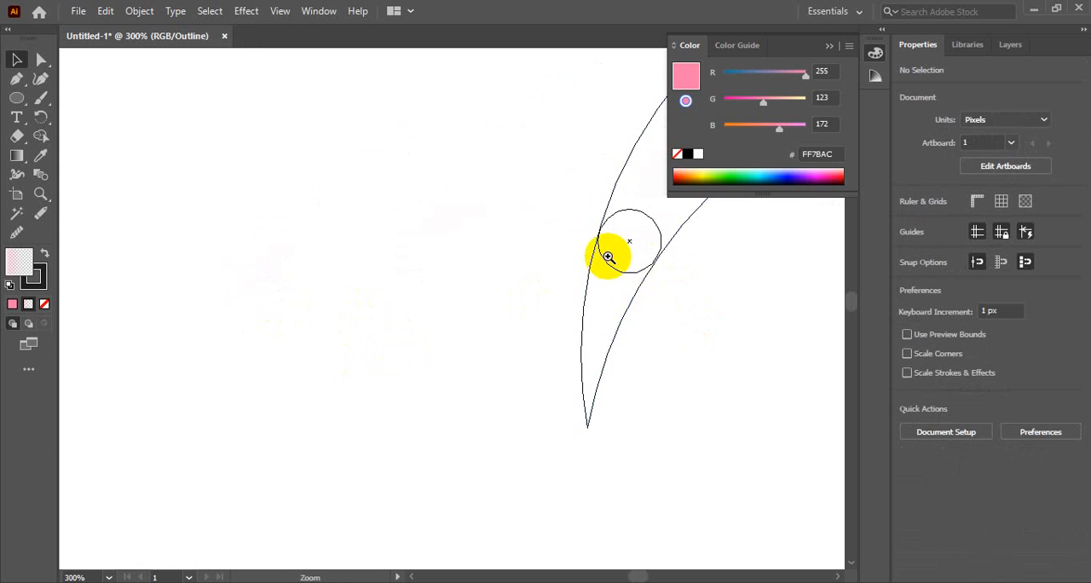
left_click(608, 256, "ctrl")
left_click(609, 256, "ctrl")
left_click(335, 335, "ctrl")
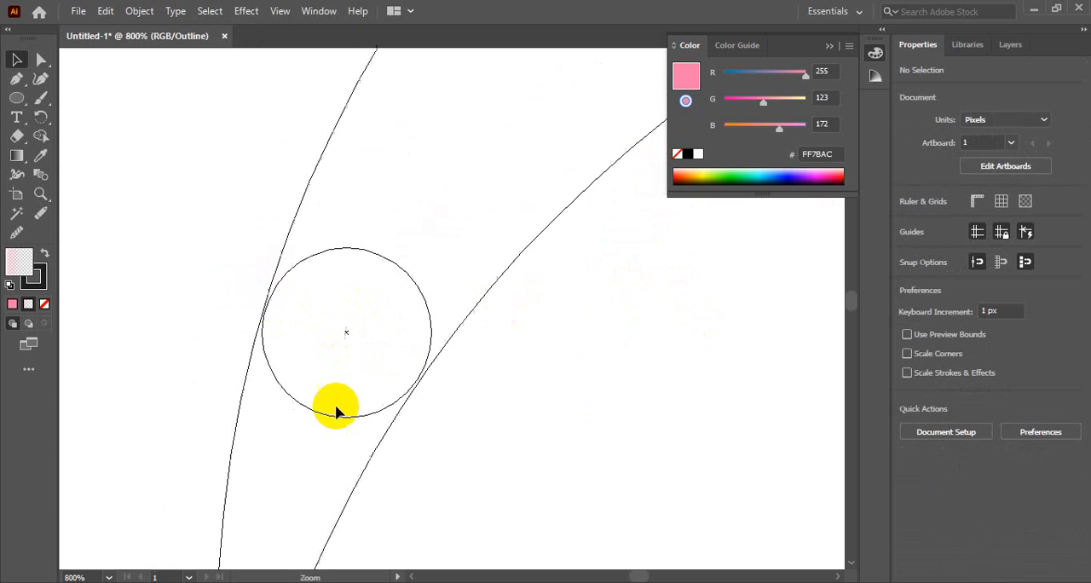
left_click(429, 348)
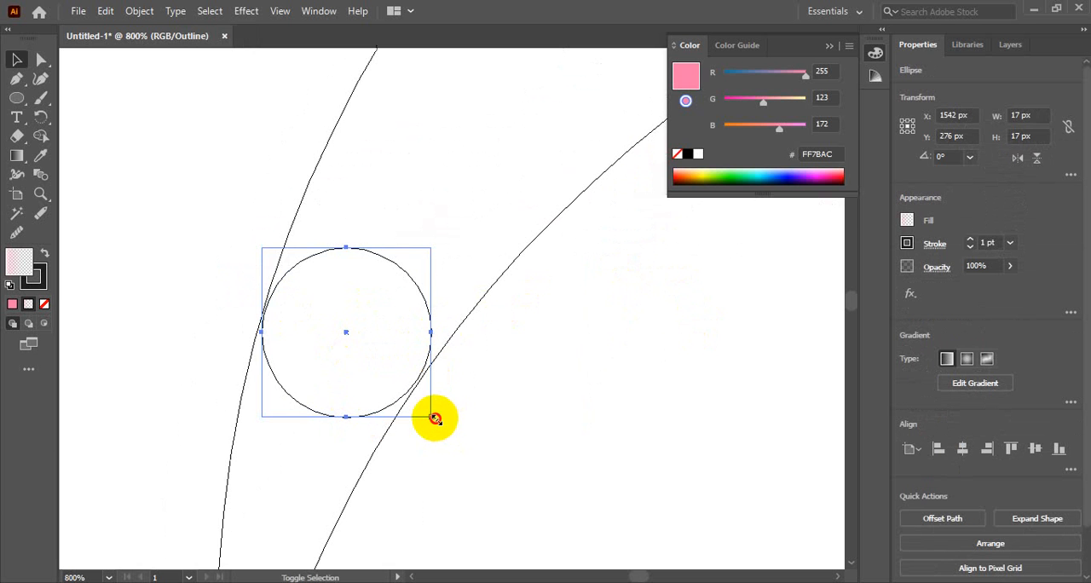
left_click_drag(435, 418, 440, 423)
key("Left")
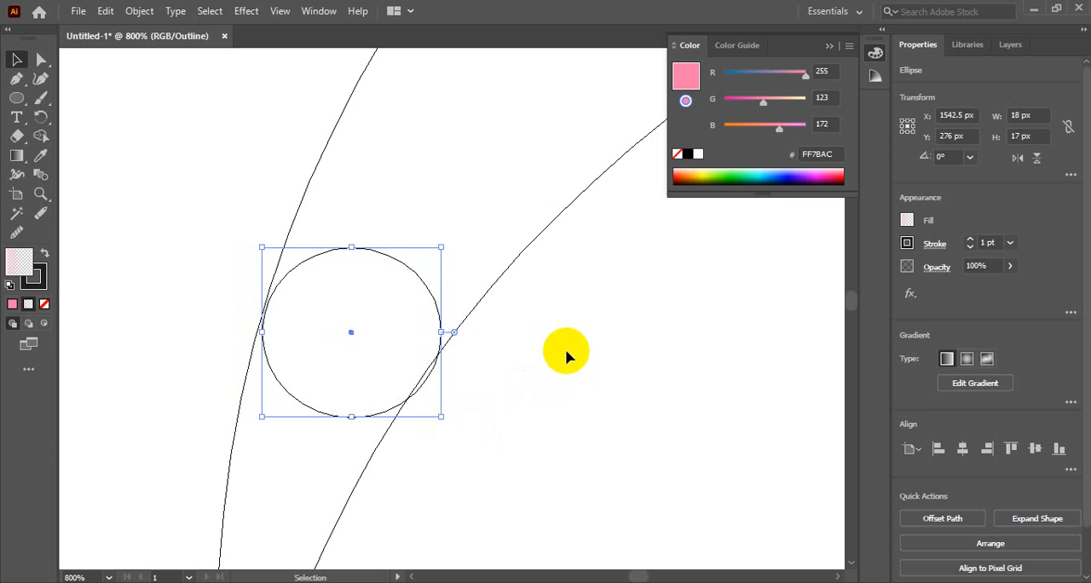
left_click_drag(386, 255, 389, 247)
left_click(547, 368)
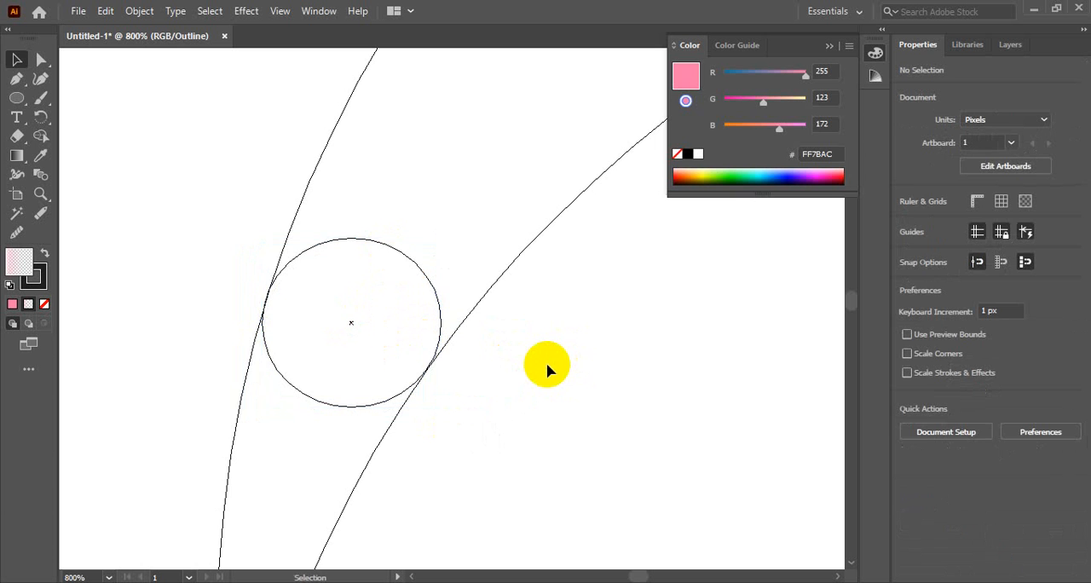
Check the right circle's fit against the crescent's edges and delete that circle.
left_click(364, 356, "ctrl+alt")
left_click(365, 357, "ctrl+alt")
left_click(364, 356, "ctrl+alt")
left_click_drag(658, 283, 213, 316)
left_click_drag(576, 318, 339, 351)
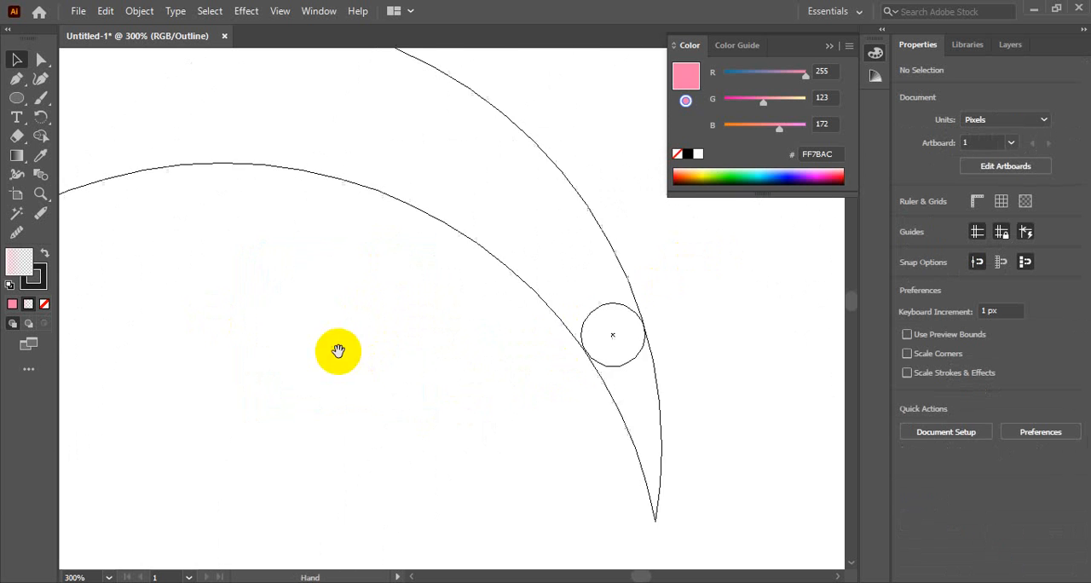
left_click(544, 368, "ctrl")
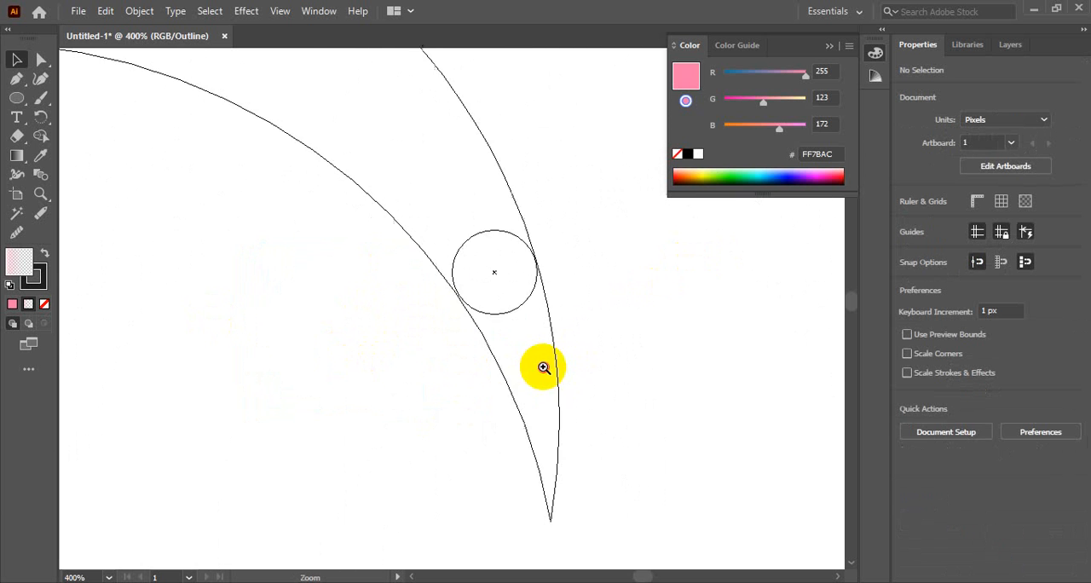
left_click(543, 367, "ctrl")
left_click(544, 368, "ctrl")
left_click(262, 148, "ctrl")
left_click_drag(389, 219, 507, 423)
left_click(471, 249)
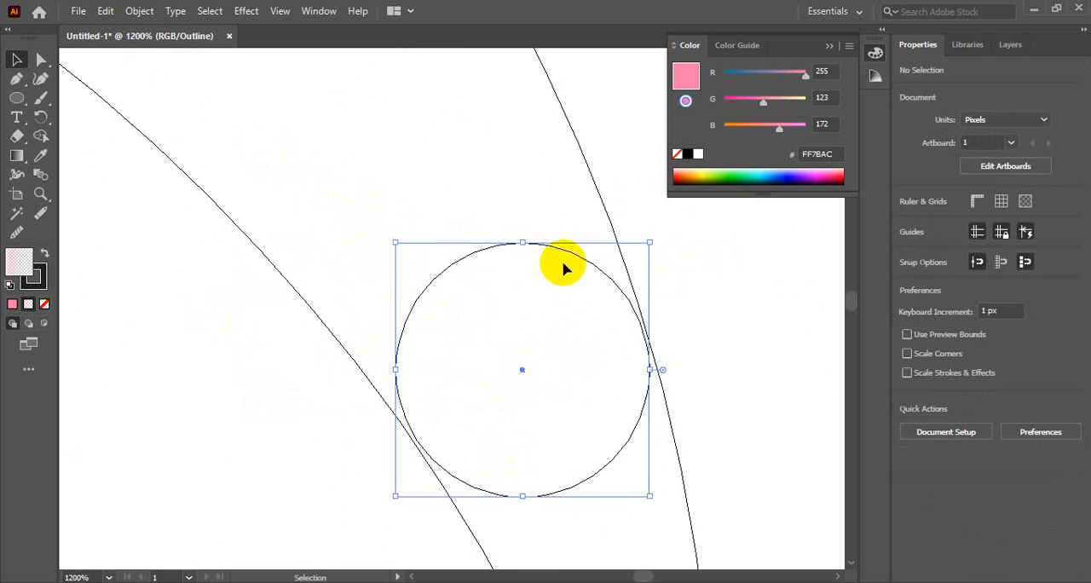
left_click(517, 409, "ctrl+alt")
left_click(517, 409, "ctrl+alt")
left_click(516, 409, "ctrl+alt")
left_click(272, 265, "ctrl+alt")
left_click(273, 265, "ctrl+alt")
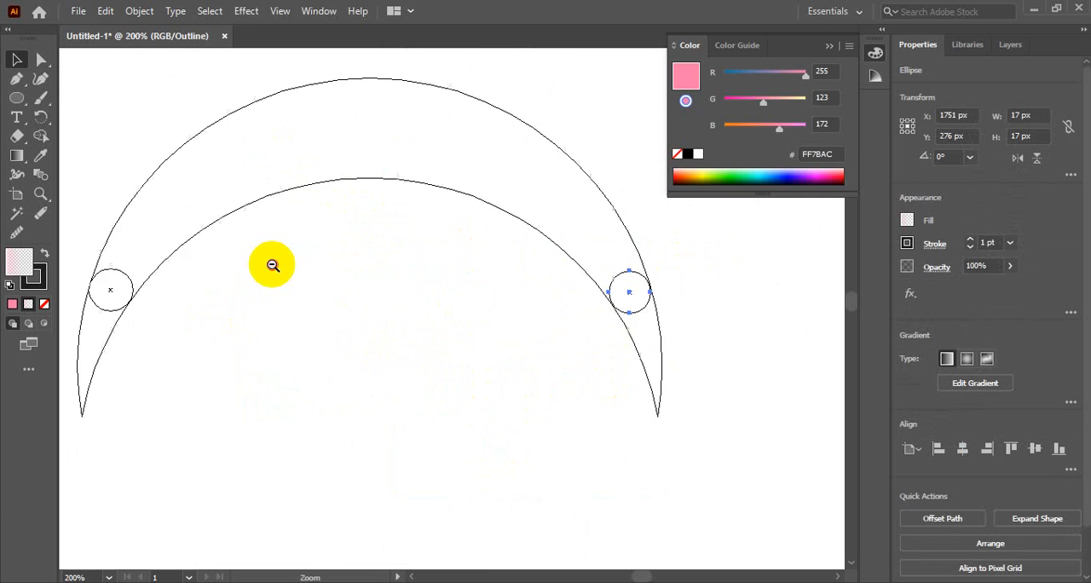
left_click(272, 265, "ctrl+alt")
key("Delete")
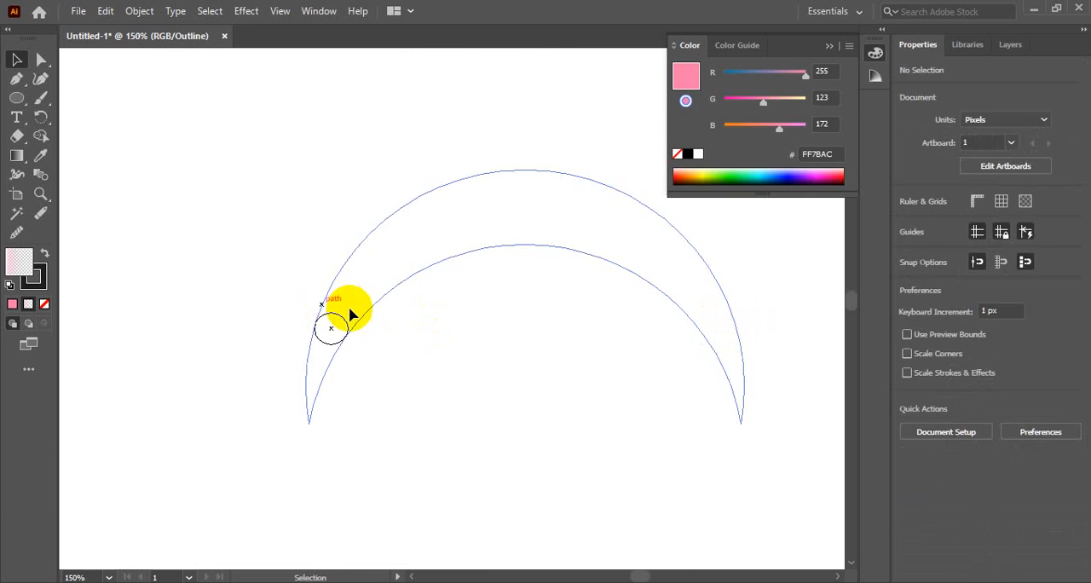
Copy the adjusted left circle horizontally onto the crescent's right arm and check its fit up close.
left_click_drag(339, 318, 724, 315)
left_click(773, 320)
key("ctrl+space")
left_click(681, 350, "ctrl")
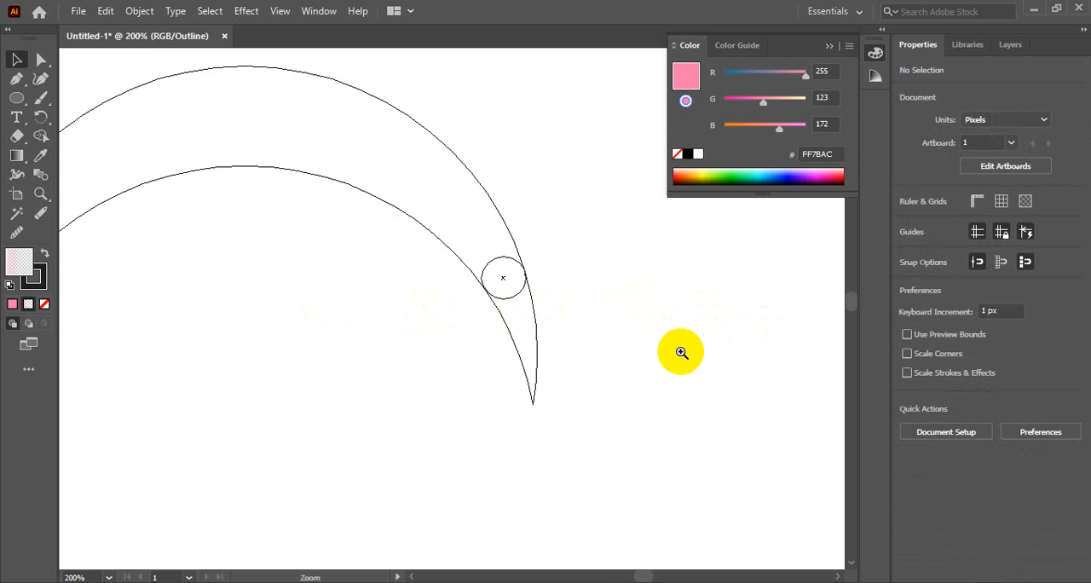
left_click(681, 350, "ctrl")
left_click(229, 243, "ctrl")
left_click(394, 282, "ctrl")
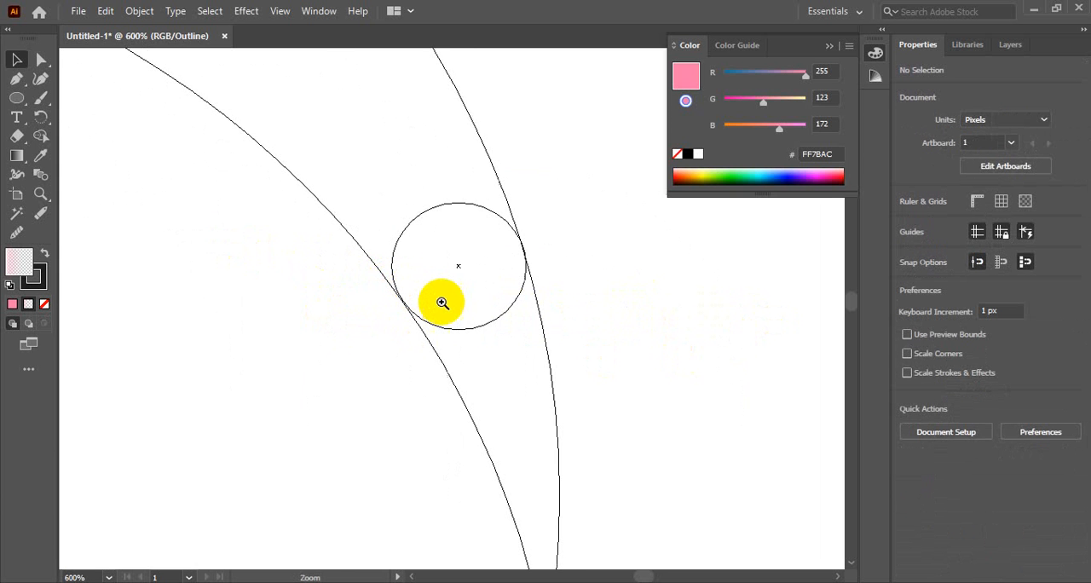
Return to the coloured preview with the whole crescent and both of its circles in view.
key("ctrl+0")
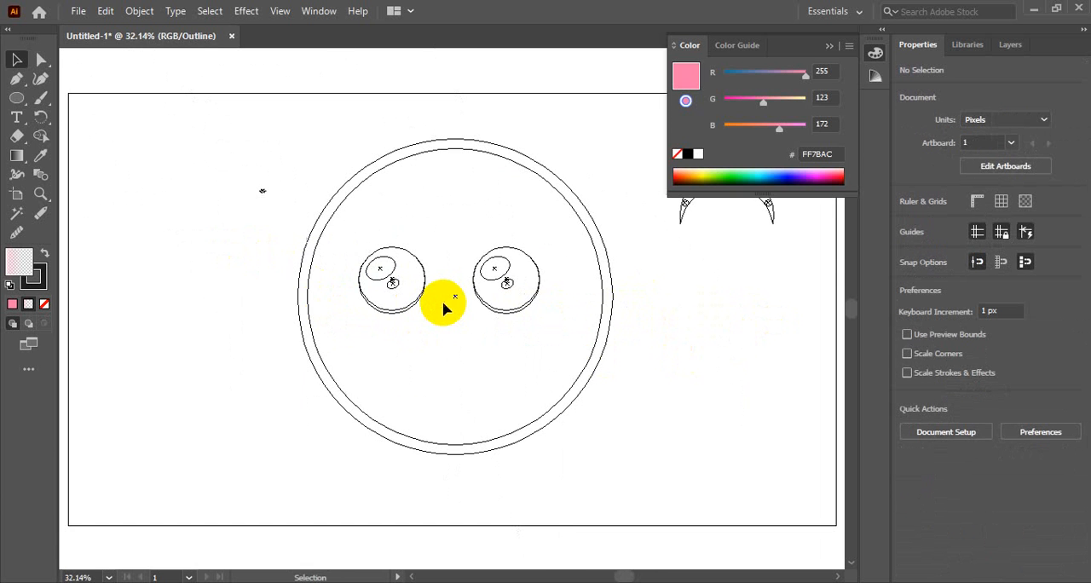
key("ctrl+alt+space")
left_click(428, 408, "ctrl+alt")
left_click(428, 407, "ctrl+alt")
left_click_drag(531, 247, 410, 391)
key("ctrl+space")
left_click(487, 291, "ctrl")
left_click(486, 290, "ctrl")
left_click(488, 288, "ctrl")
left_click(483, 291, "ctrl")
left_click(303, 364, "ctrl")
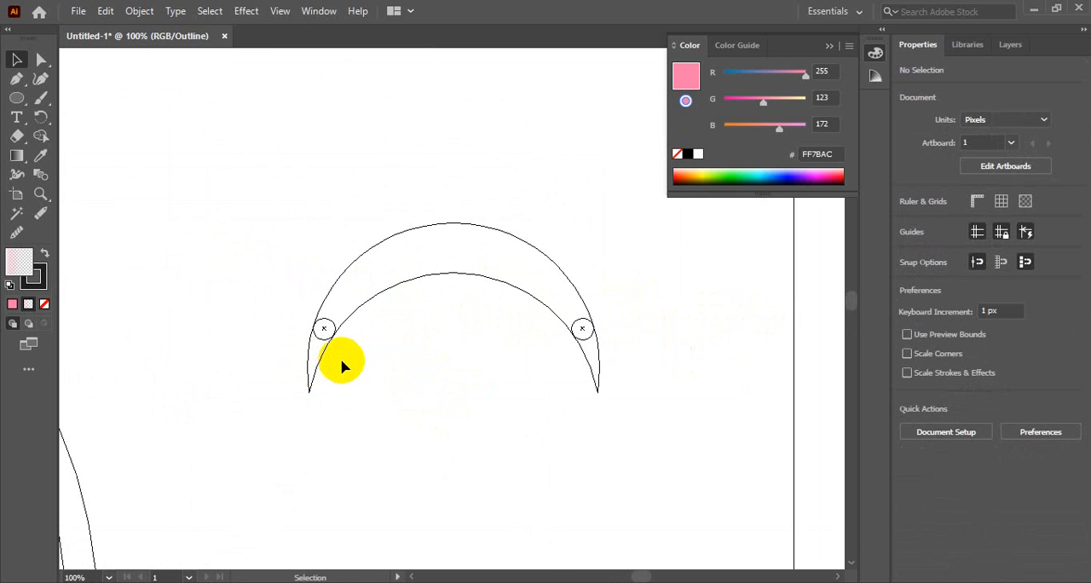
key("ctrl+y")
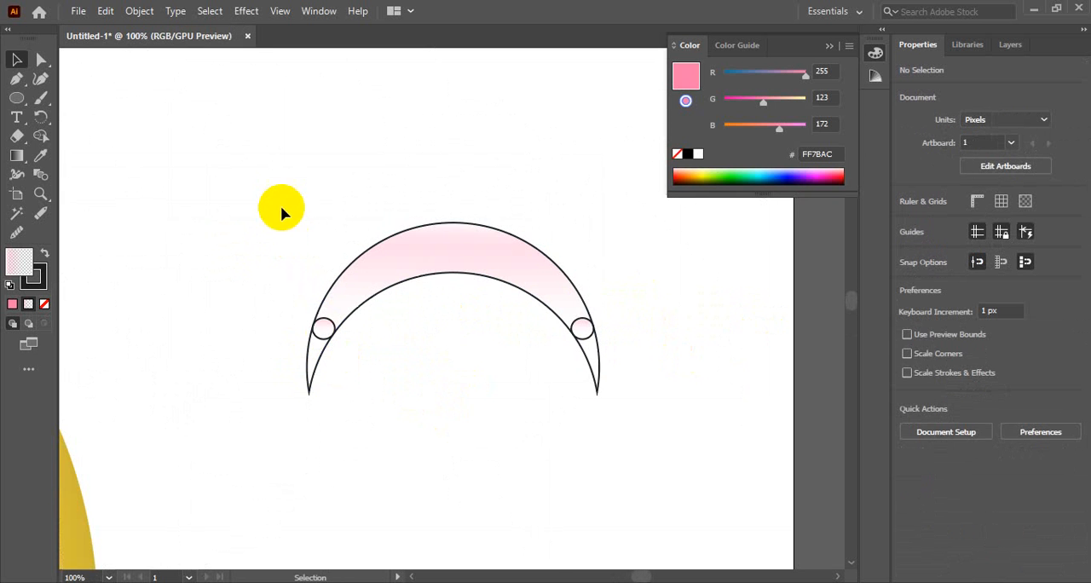
left_click_drag(281, 207, 652, 450)
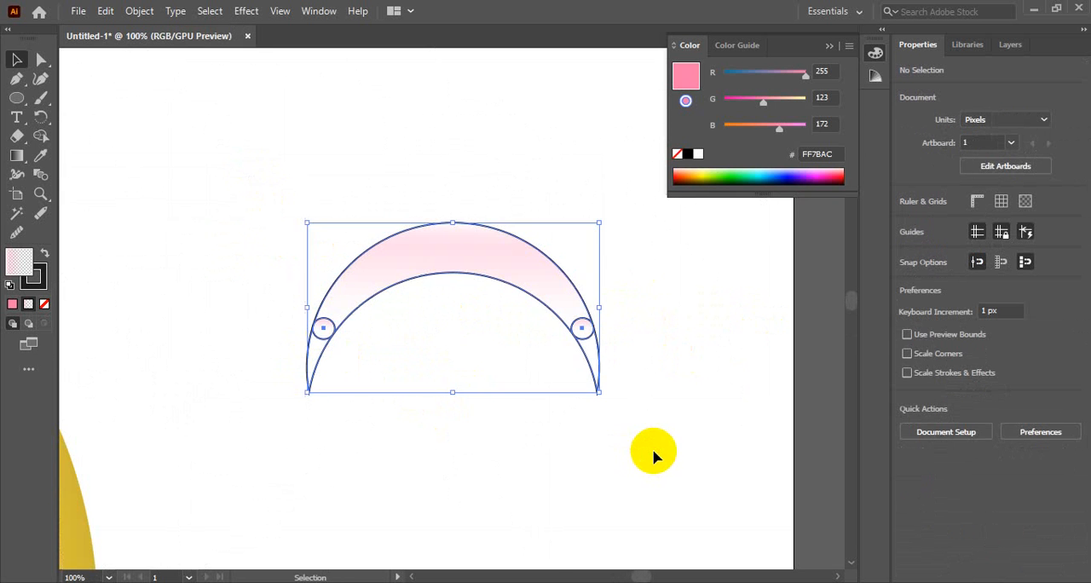
left_click(41, 136)
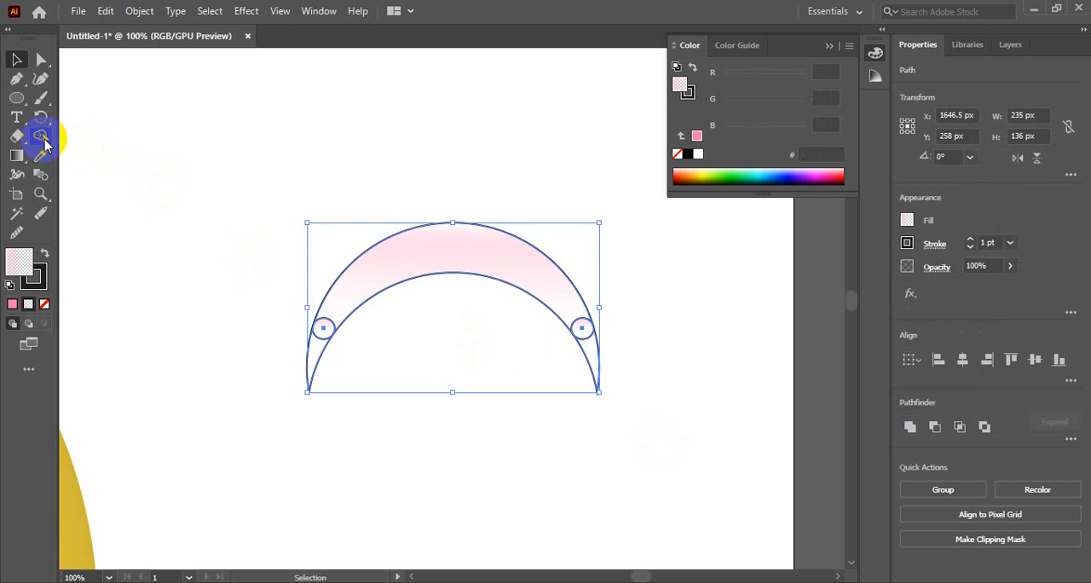
left_click(585, 362, "ctrl")
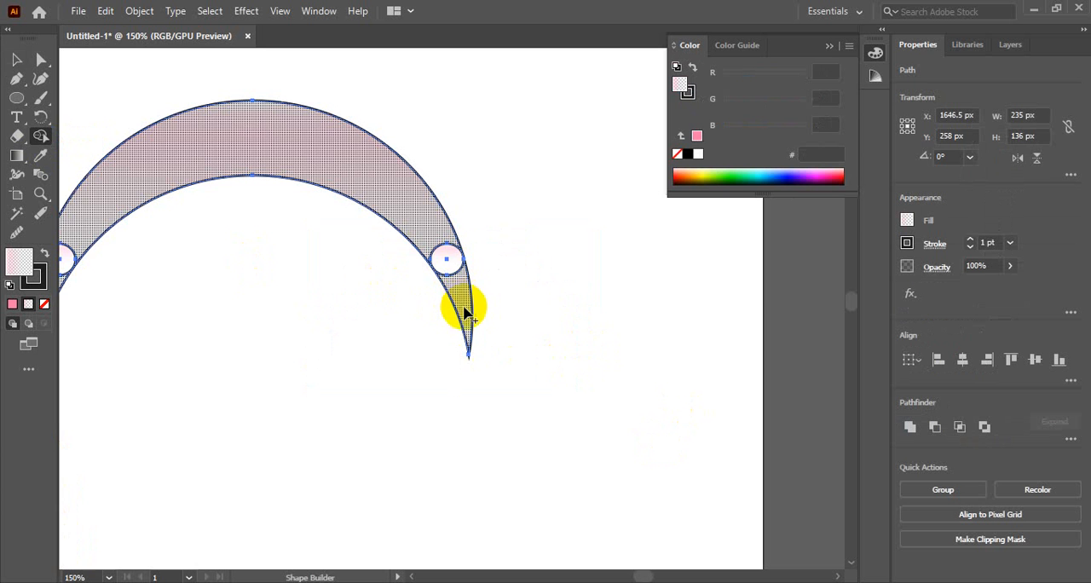
left_click_drag(395, 299, 602, 314)
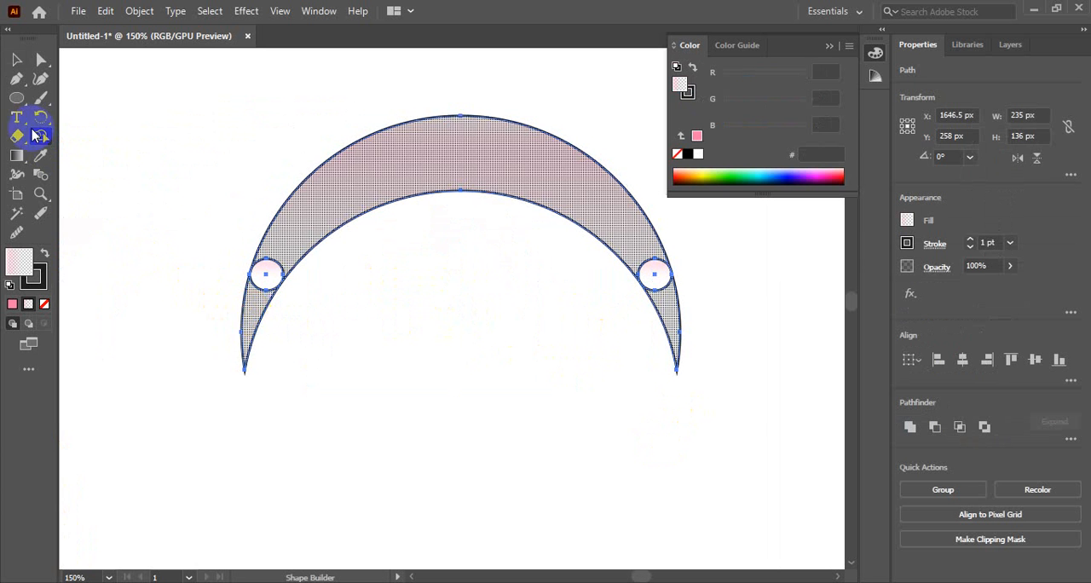
left_click(17, 59)
left_click(469, 439)
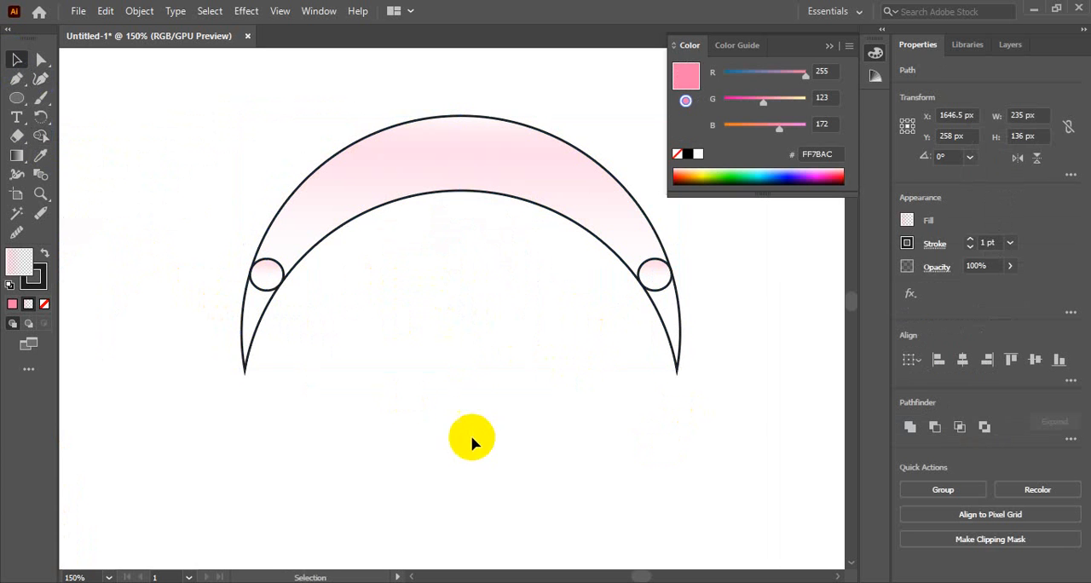
Enlarge the crescent's left circle to 20 px wide and nudge it 2 px up and 1 px right to overlap both edges.
left_click(399, 303)
left_click(290, 255)
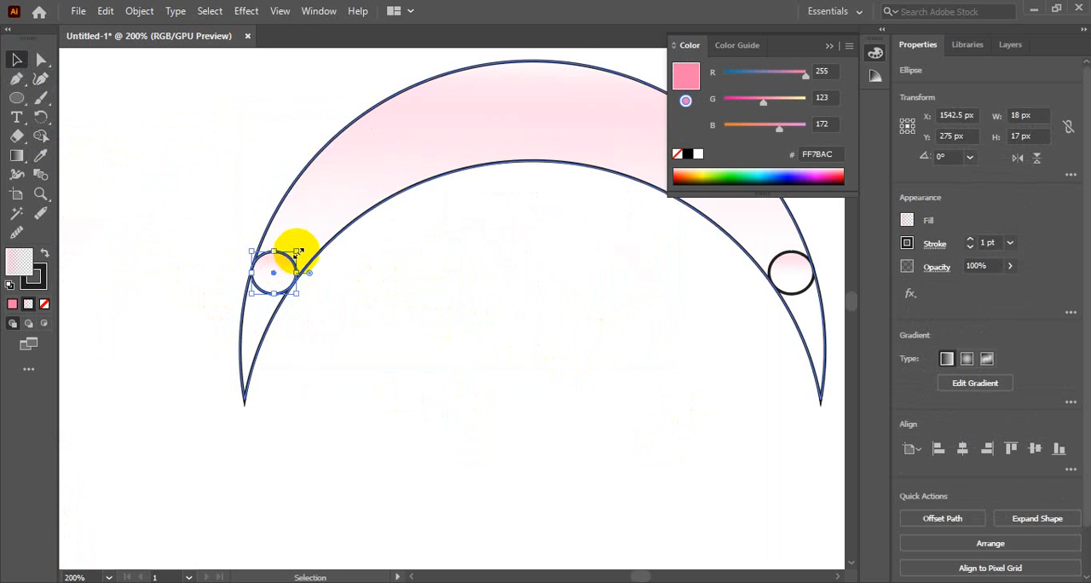
left_click(562, 298)
left_click_drag(625, 299, 446, 282)
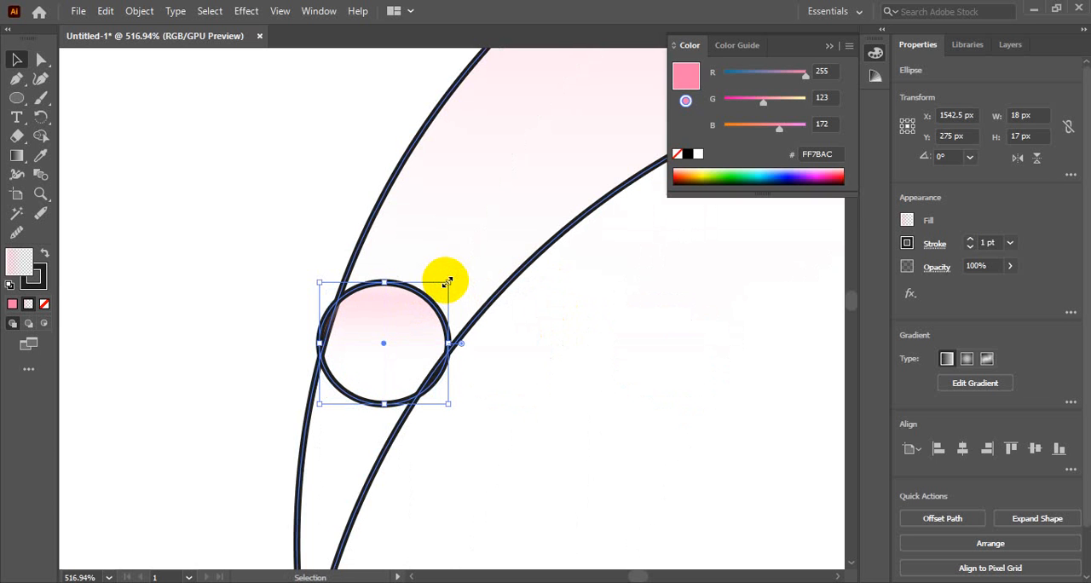
left_click(555, 412)
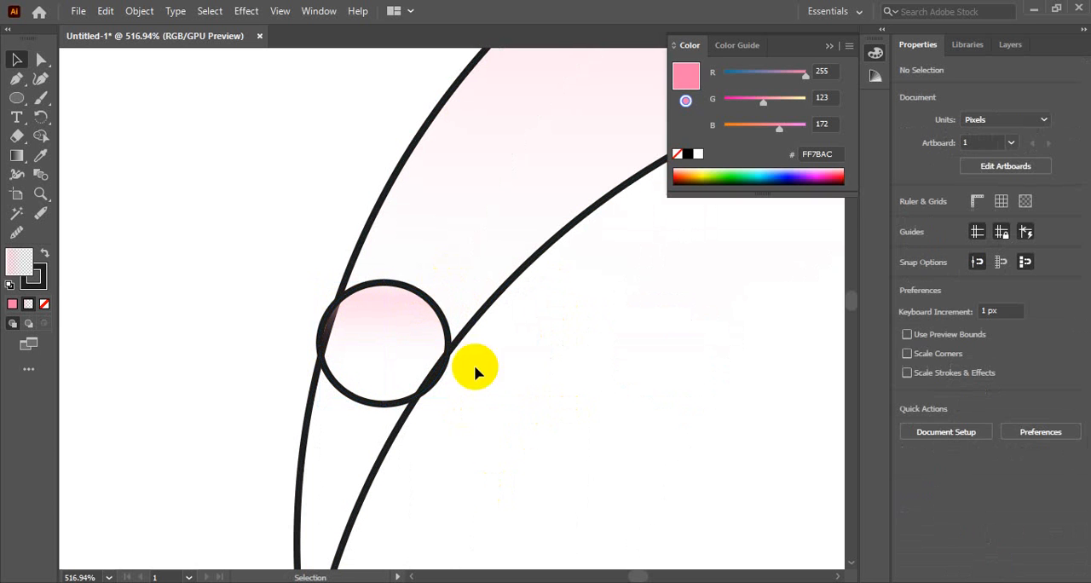
left_click(421, 292)
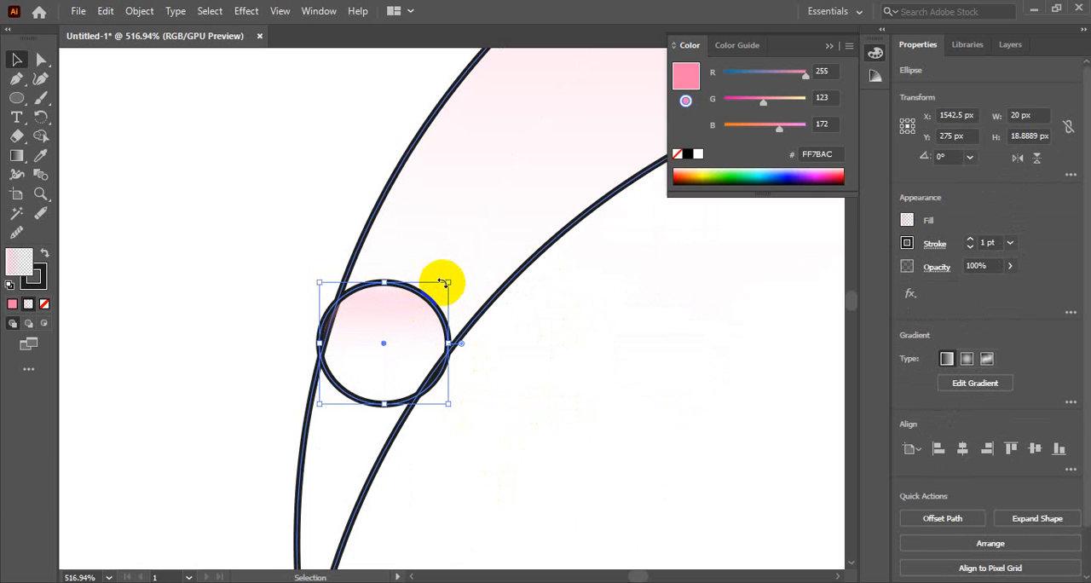
key("Up")
key("Up")
key("Right")
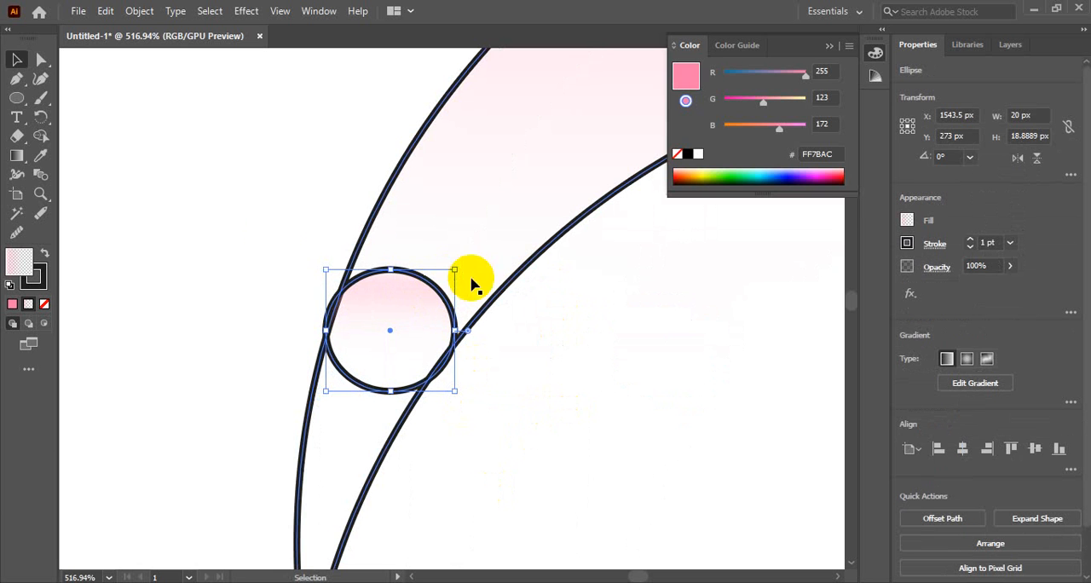
Merge the left circle into the crescent body with Shape Builder and remove the pointed left tip below it.
left_click_drag(188, 251, 565, 451)
left_click(40, 135)
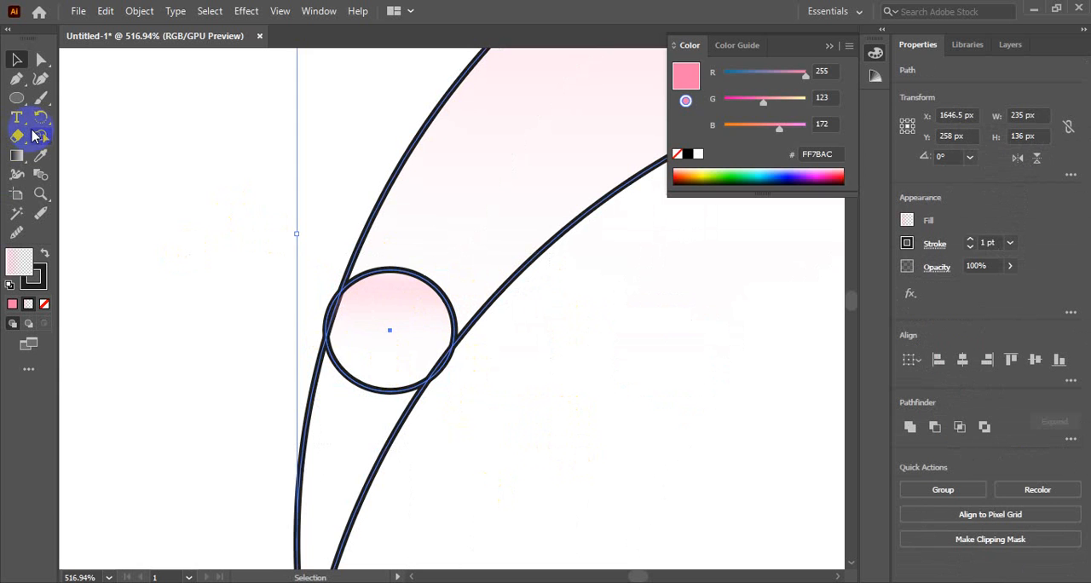
left_click_drag(390, 319, 438, 238)
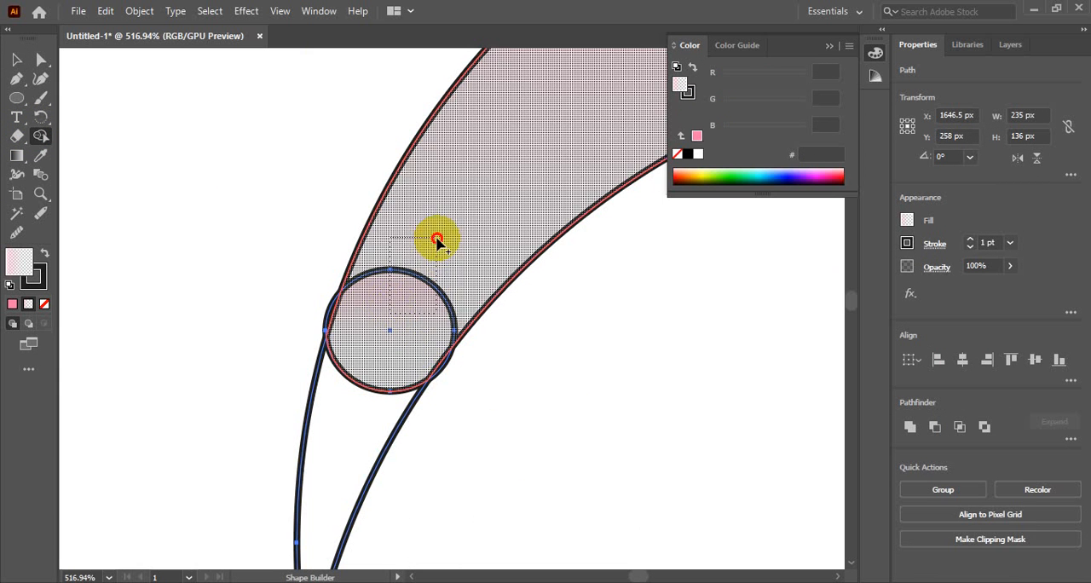
left_click(311, 426)
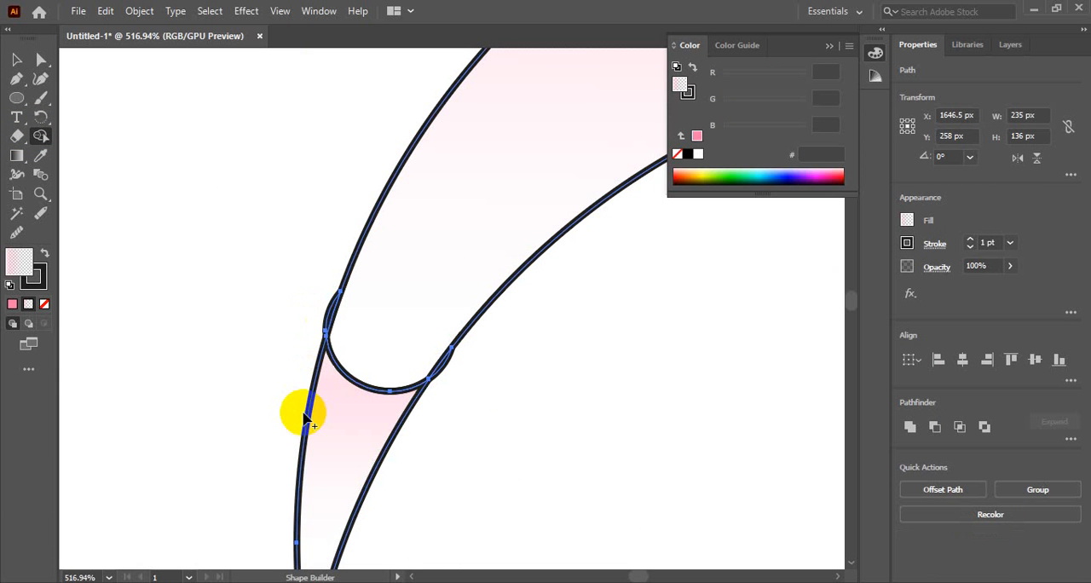
left_click(367, 471, "alt")
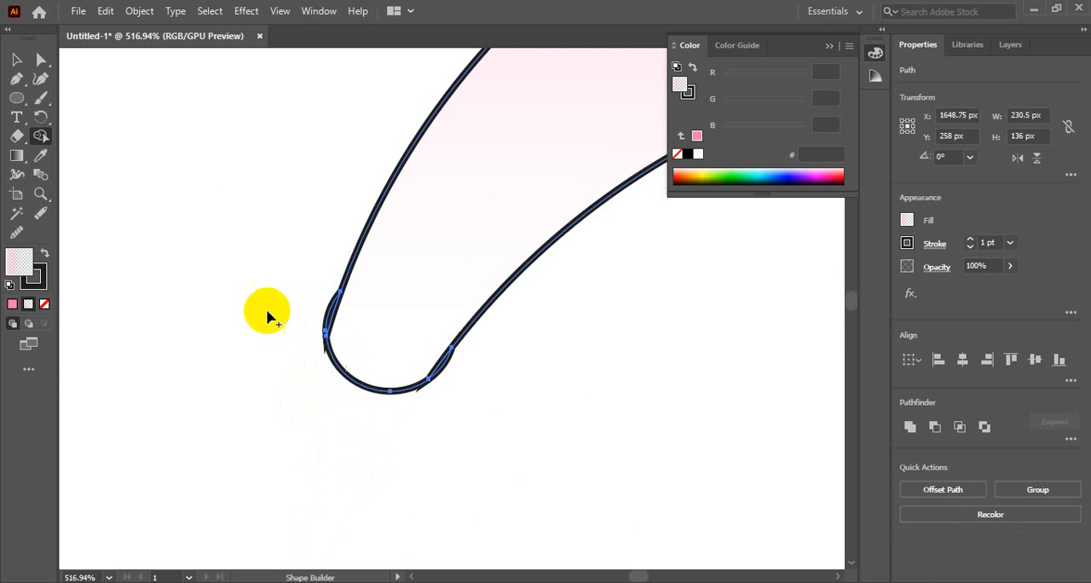
Delete the two leftover slivers on either side of the crescent's rounded left end.
left_click(16, 60)
left_click(308, 400)
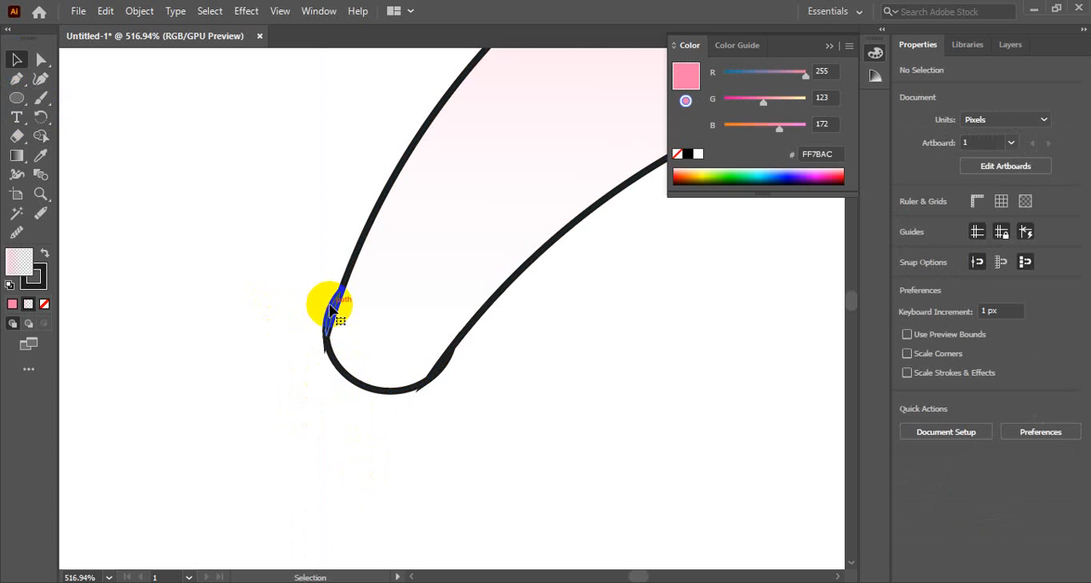
left_click(331, 308)
left_click(260, 304)
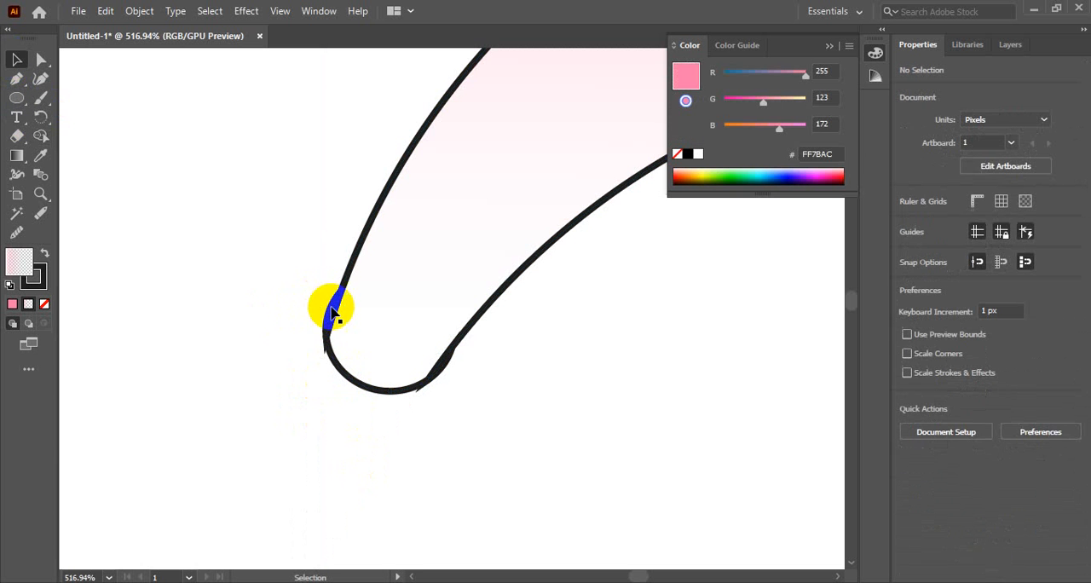
left_click(336, 312)
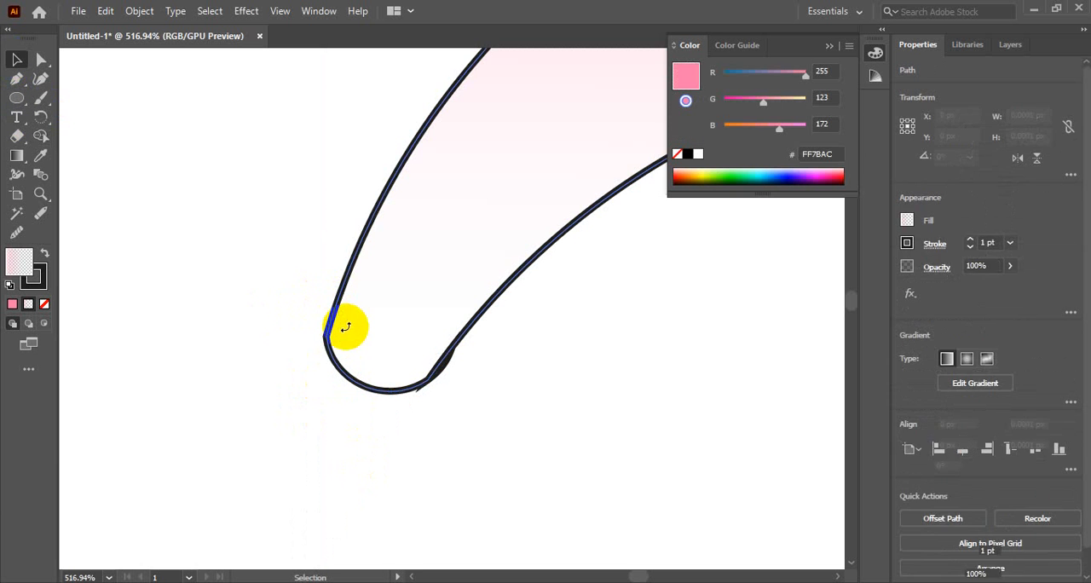
left_click(351, 327)
left_click(447, 368)
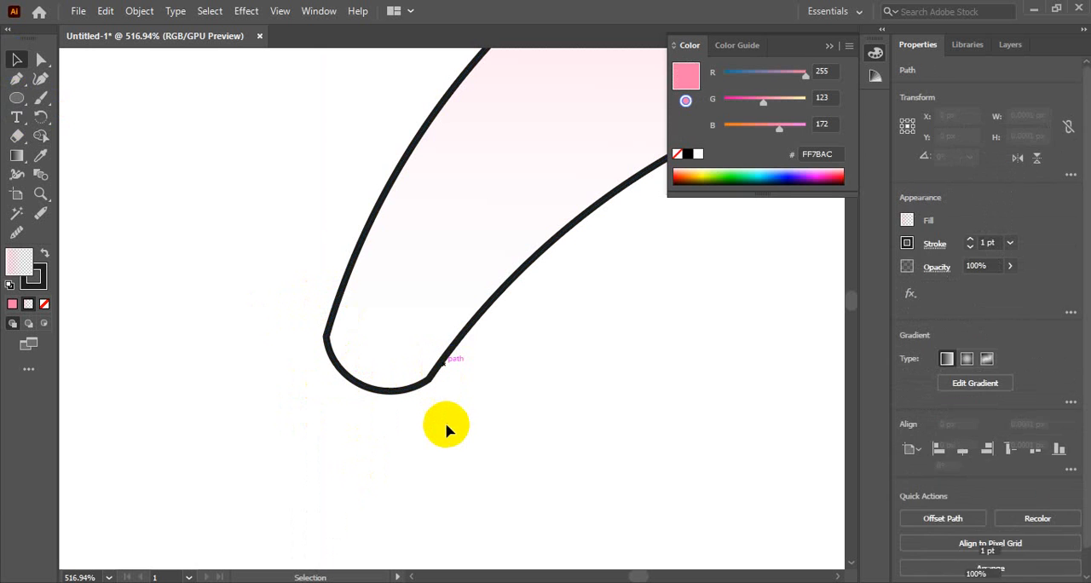
left_click(447, 432)
Enlarge the circle on the crescent's right arm to 19 px wide and 18 px high.
left_click(420, 376, "ctrl+alt")
left_click(419, 375, "ctrl+alt")
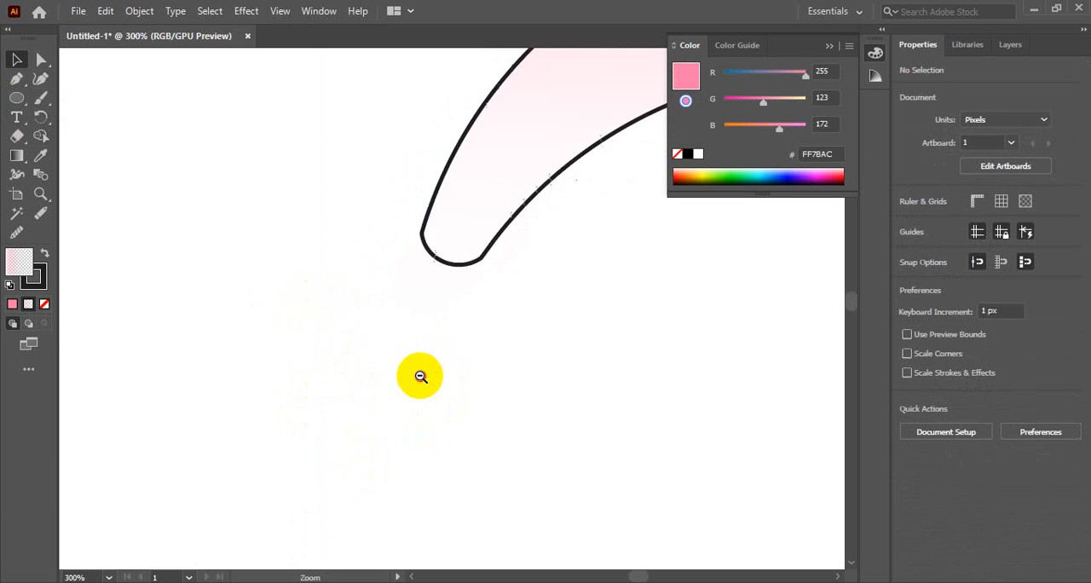
left_click(419, 376, "ctrl+alt")
left_click_drag(651, 259, 324, 350)
left_click_drag(466, 334, 374, 344)
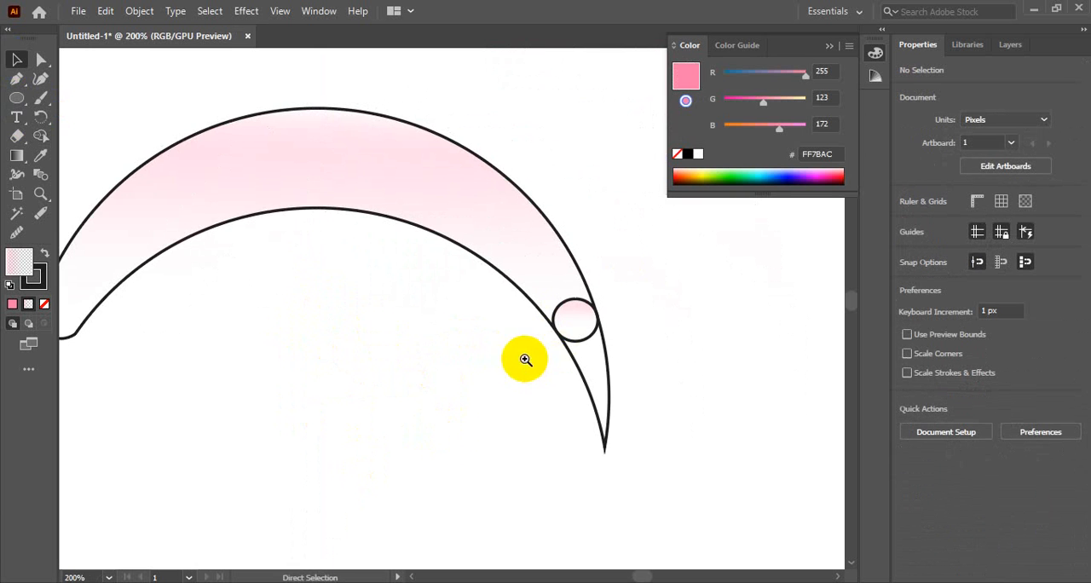
left_click(571, 319, "ctrl")
left_click(571, 319, "ctrl")
left_click(286, 296, "ctrl")
left_click(443, 256)
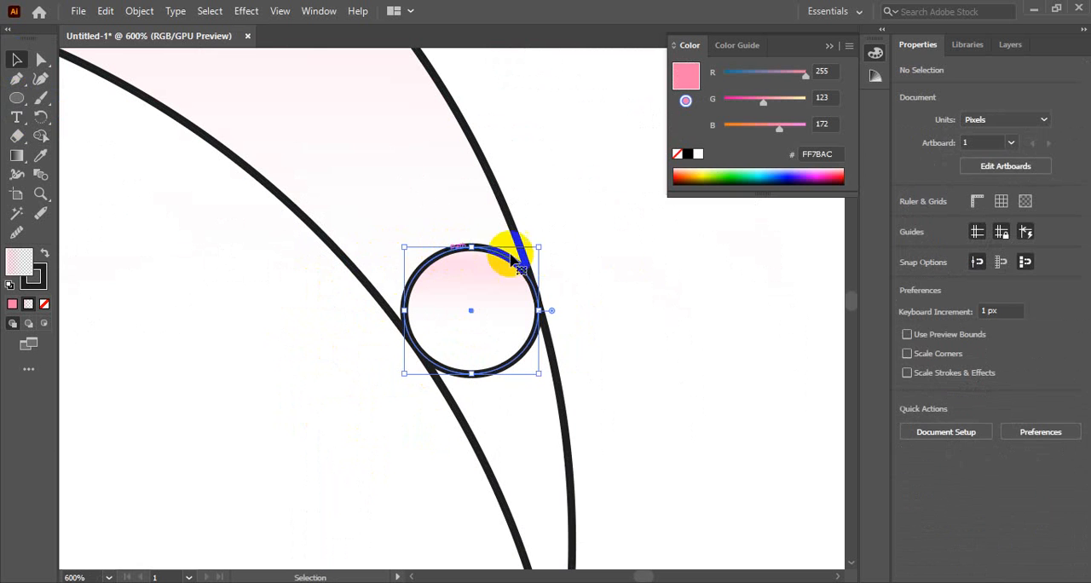
left_click_drag(539, 248, 547, 240)
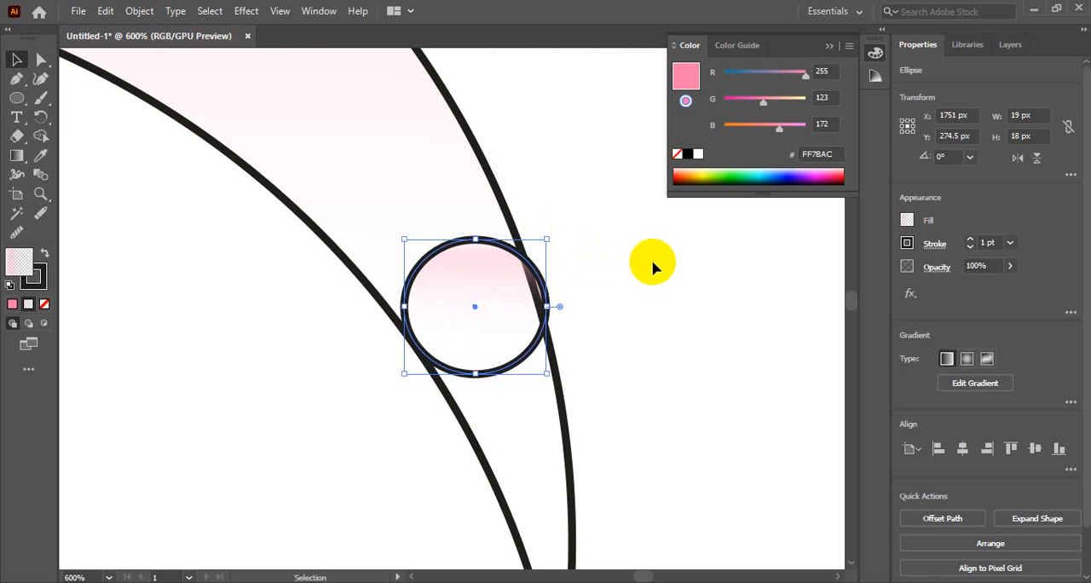
Nudge the enlarged right circle to X 1750 px, Y 273.5 px, between the crescent's edges.
key("Up")
key("Up")
key("Left")
key("Left")
key("Left")
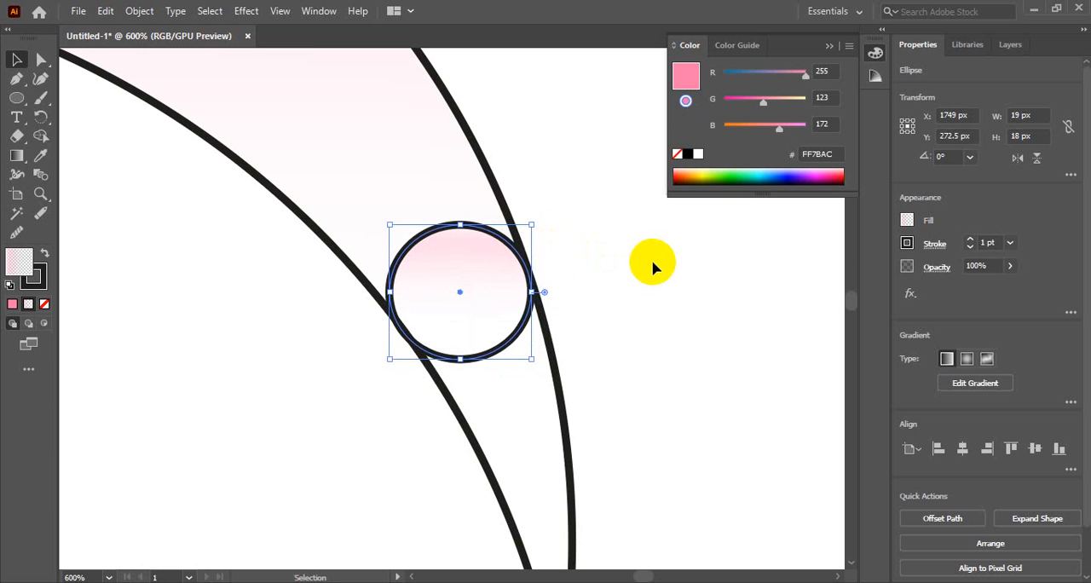
key("Right")
key("Down")
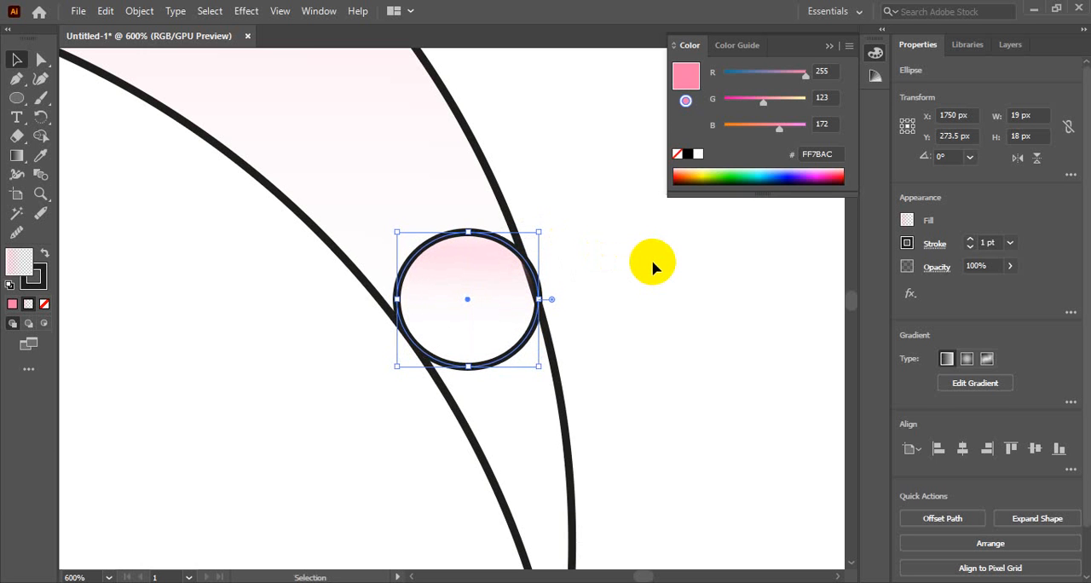
left_click_drag(594, 239, 236, 438)
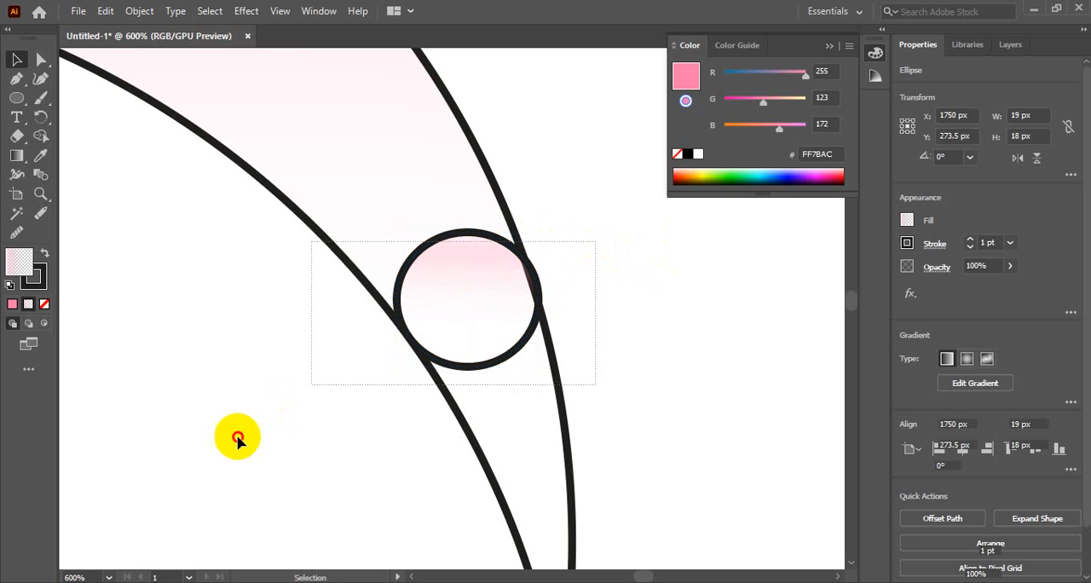
left_click(41, 137)
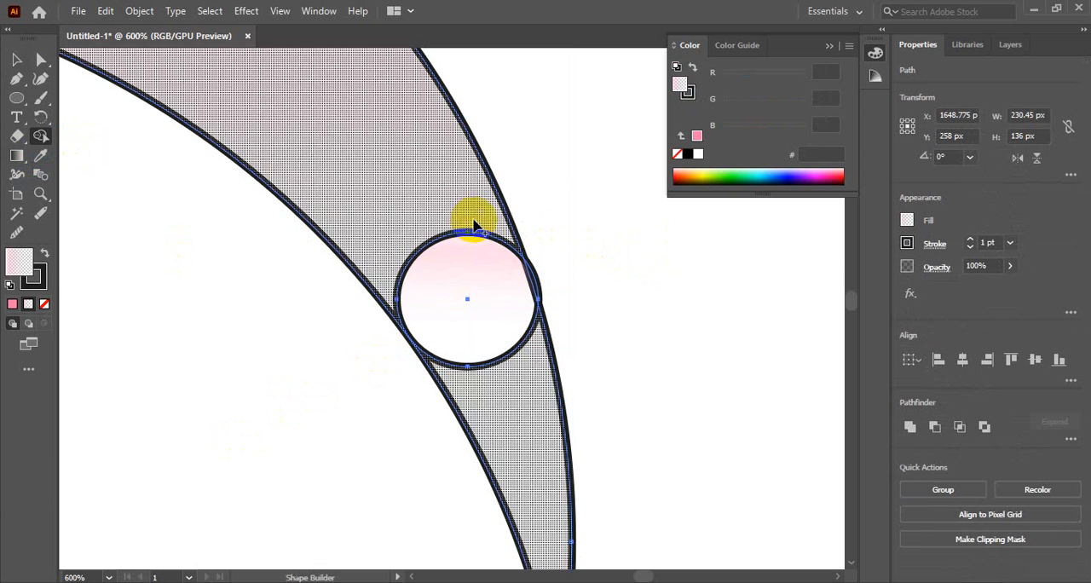
left_click(13, 60)
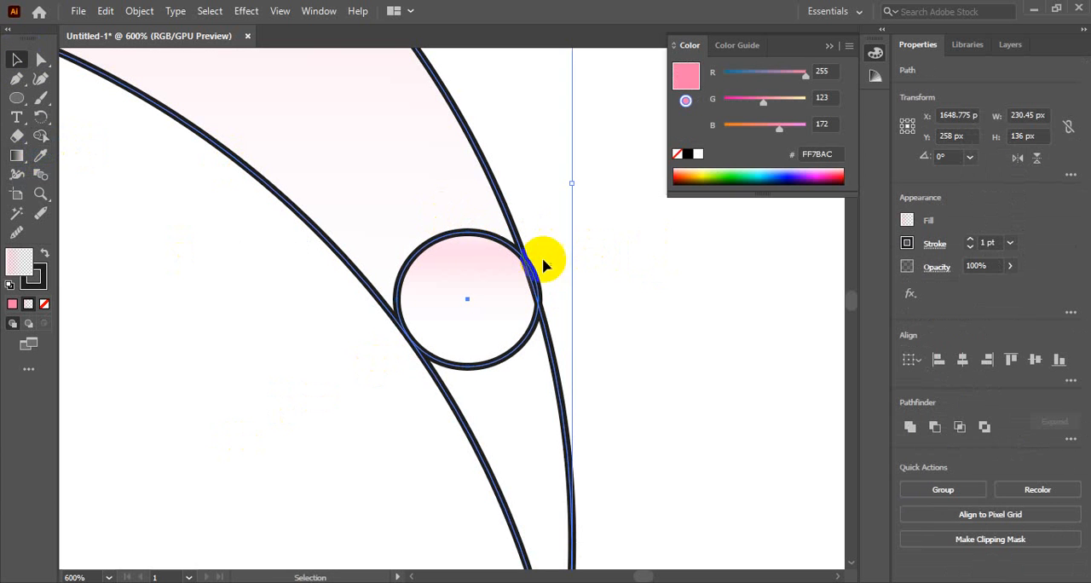
left_click(679, 281)
Lower the right circle by 1 px so it overlaps both edges of the crescent.
left_click(458, 233)
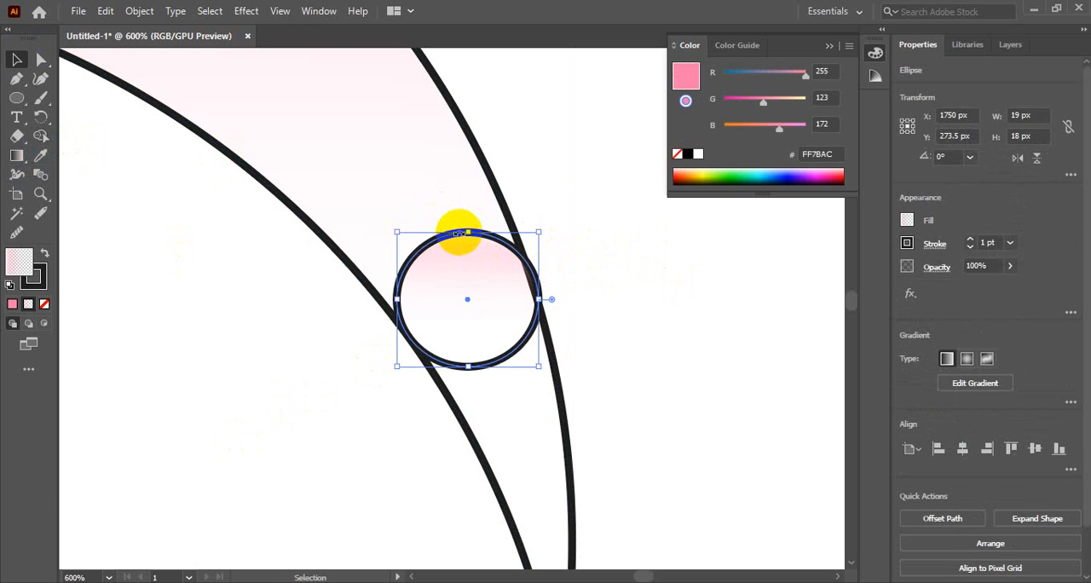
left_click(81, 160)
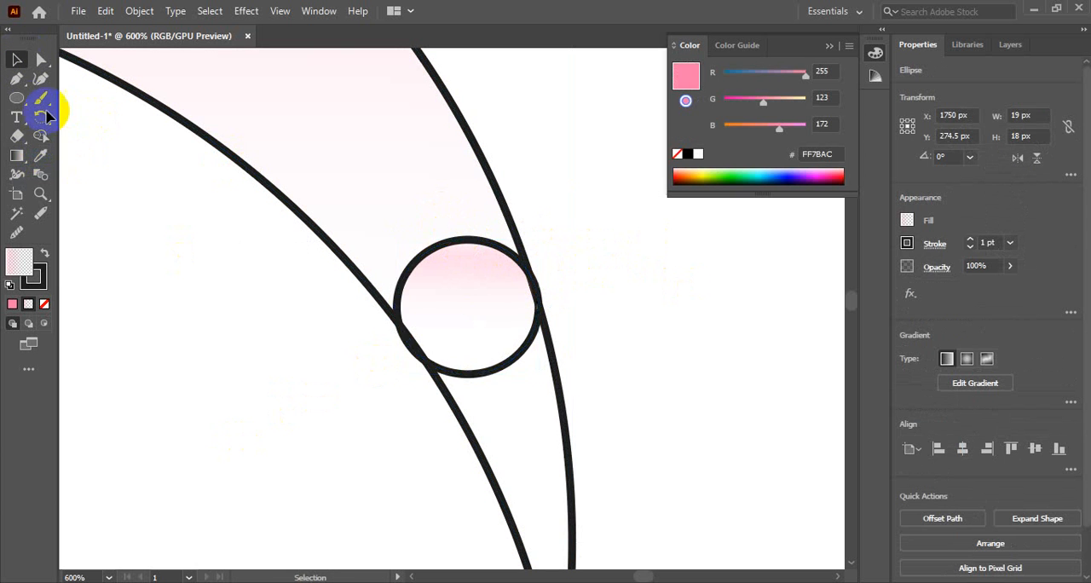
Merge the right circle into the crescent body with Shape Builder and remove the pointed right tip below it.
key("ctrl+a")
left_click(40, 135)
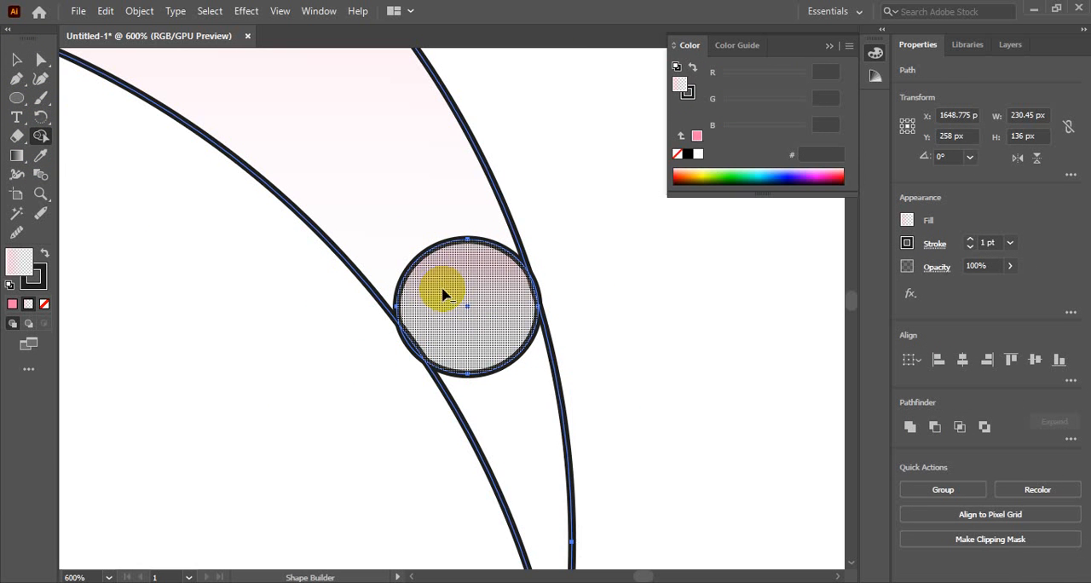
left_click_drag(443, 294, 406, 205)
left_click(562, 396)
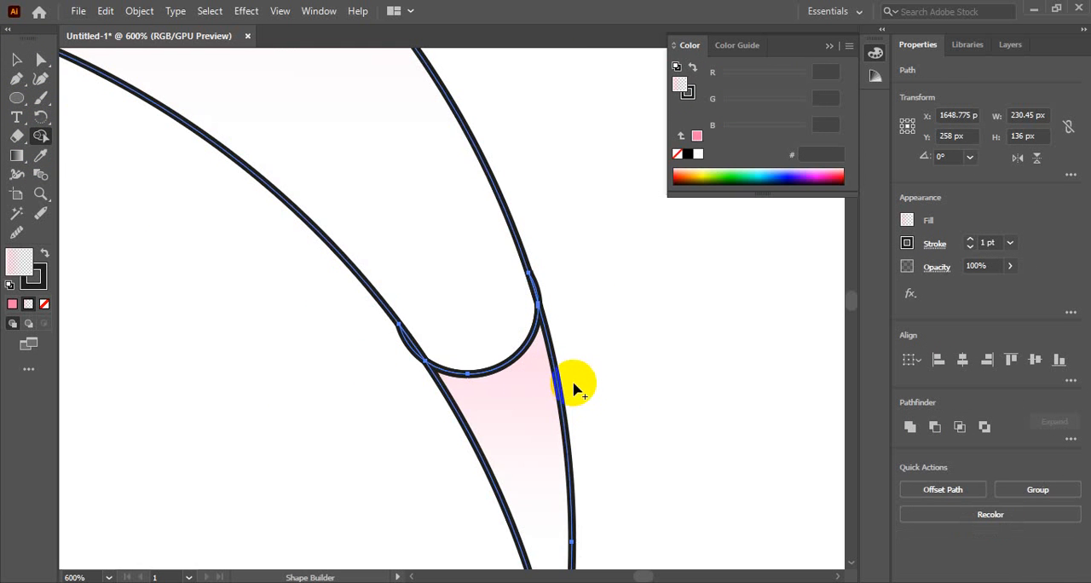
left_click(544, 411, "alt")
left_click(16, 59)
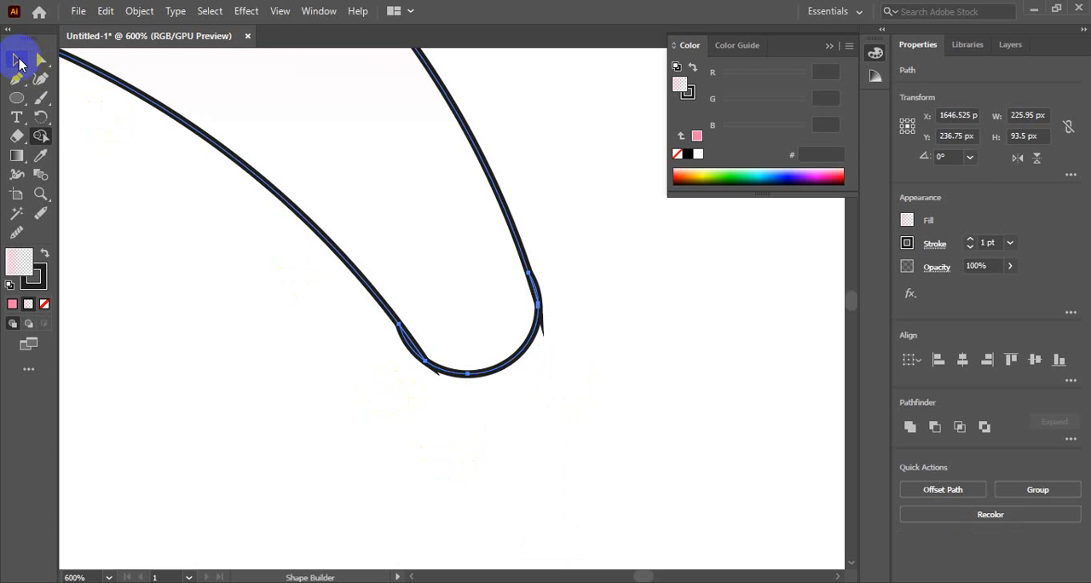
Delete the two leftover slivers on either side of the crescent's rounded right end.
left_click(519, 371)
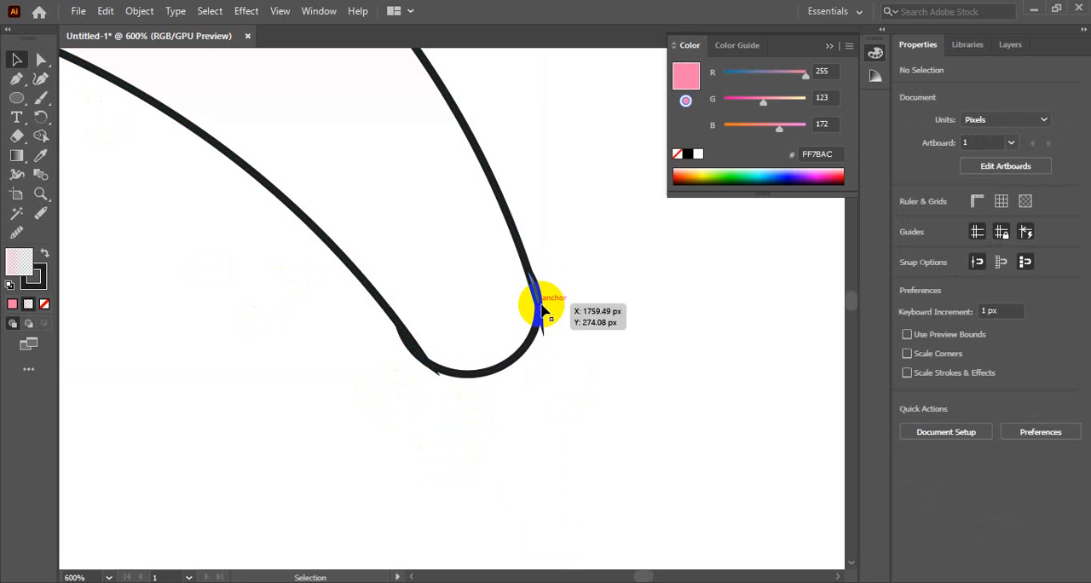
left_click(533, 283)
key("Delete")
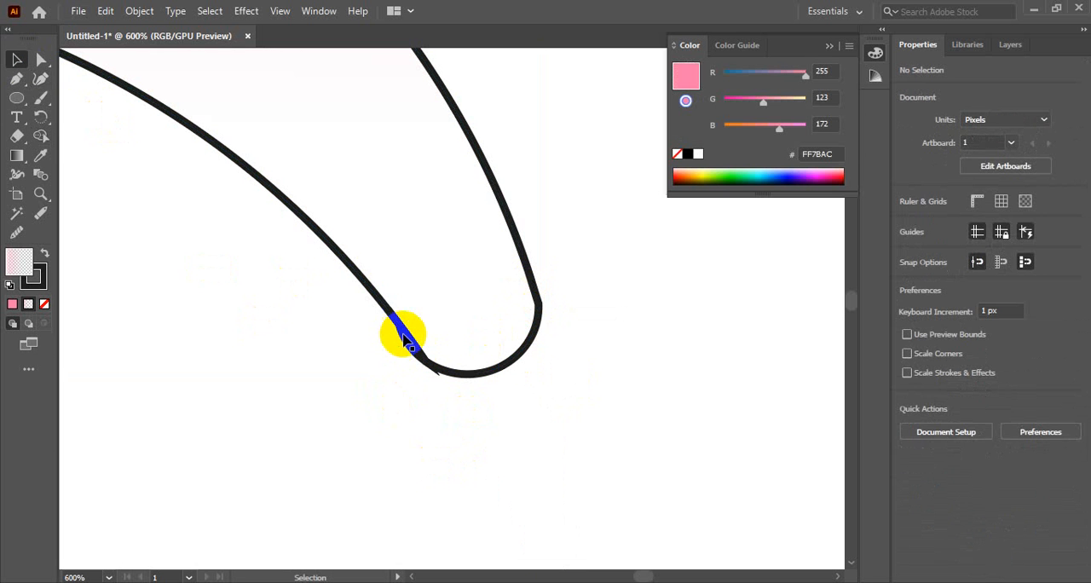
left_click(408, 341)
key("Delete")
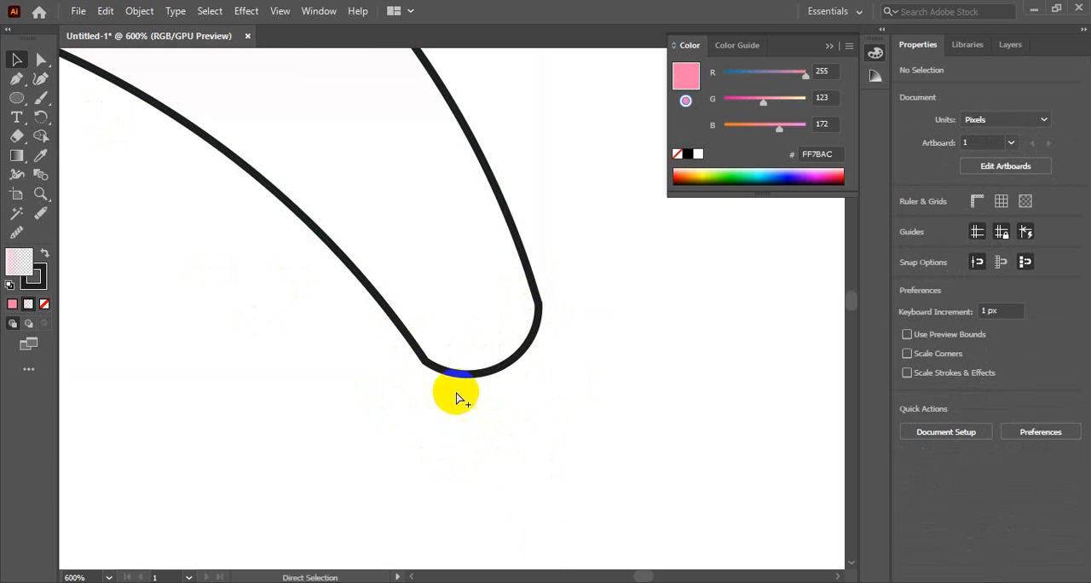
Give the crescent the right eye's solid black fill with no stroke using the Eyedropper.
left_click(431, 308, "ctrl+alt")
left_click(431, 308, "ctrl+alt")
left_click(431, 307, "ctrl+alt")
left_click(431, 307, "ctrl+alt")
left_click(431, 308, "ctrl+alt")
left_click(431, 307, "ctrl+alt")
left_click(431, 308, "ctrl+alt")
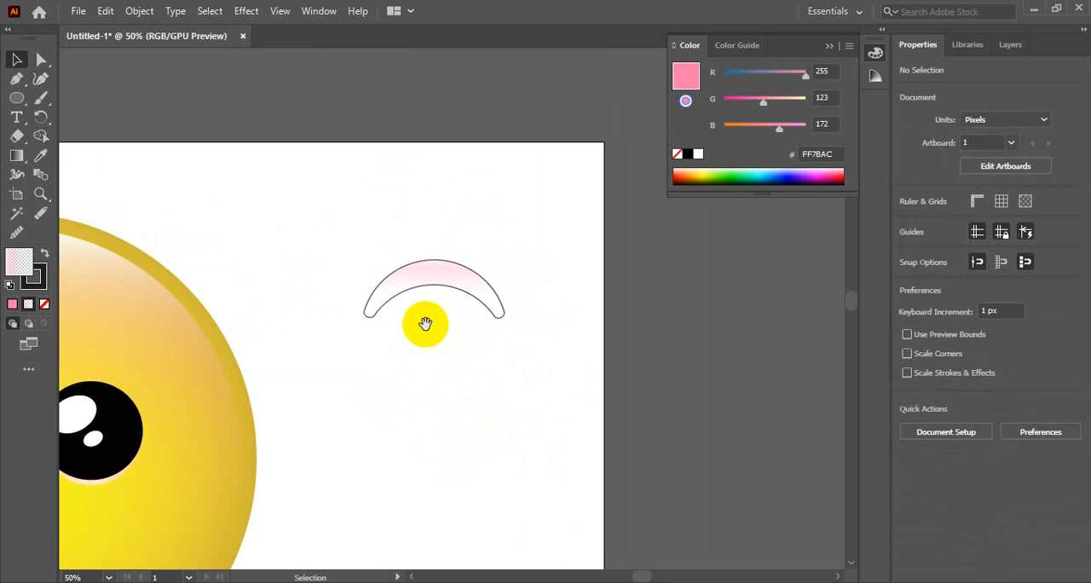
left_click_drag(425, 323, 619, 358)
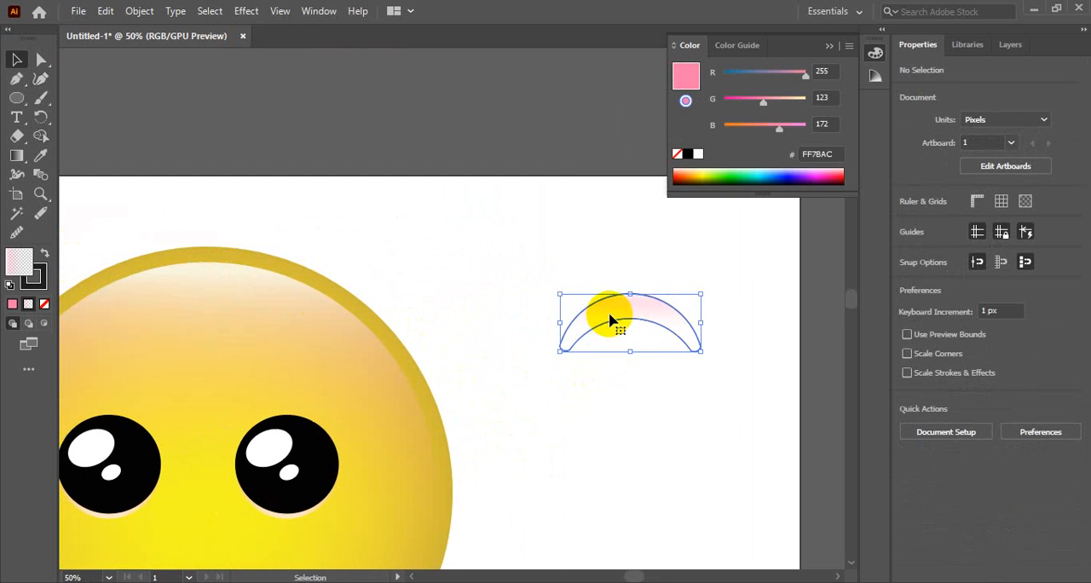
left_click(608, 319)
key("i")
left_click(311, 438)
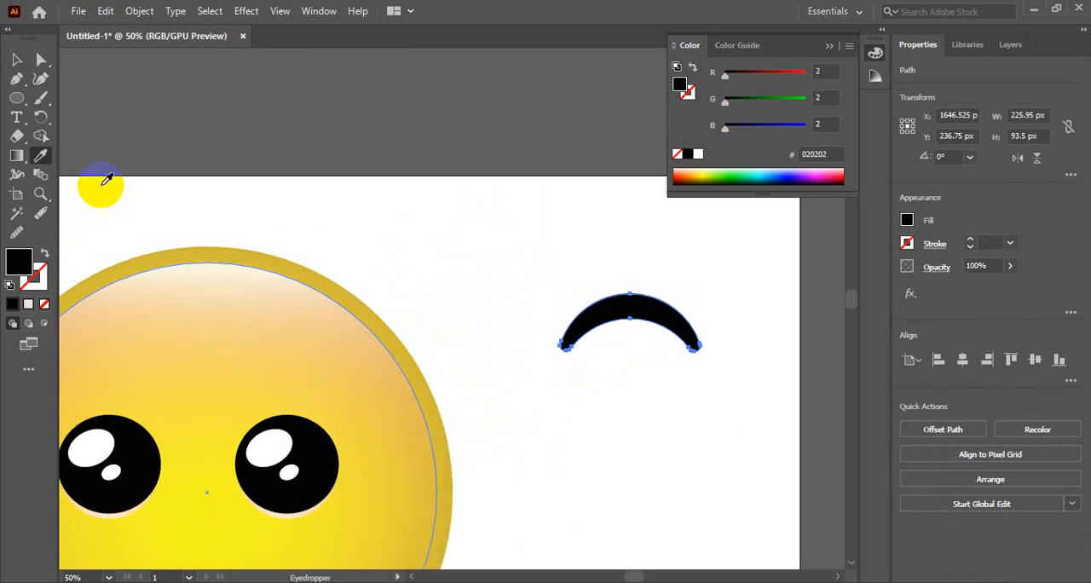
left_click(17, 59)
left_click(408, 234)
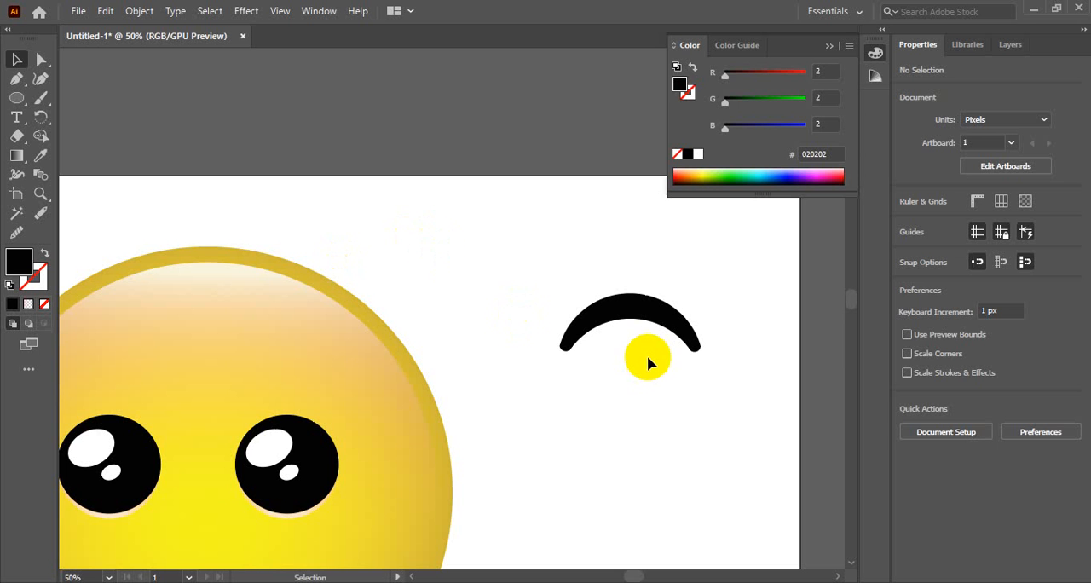
Move the black crescent onto the face above the left eye, at about X 808.5 px, Y 356.75 px.
left_click(673, 334)
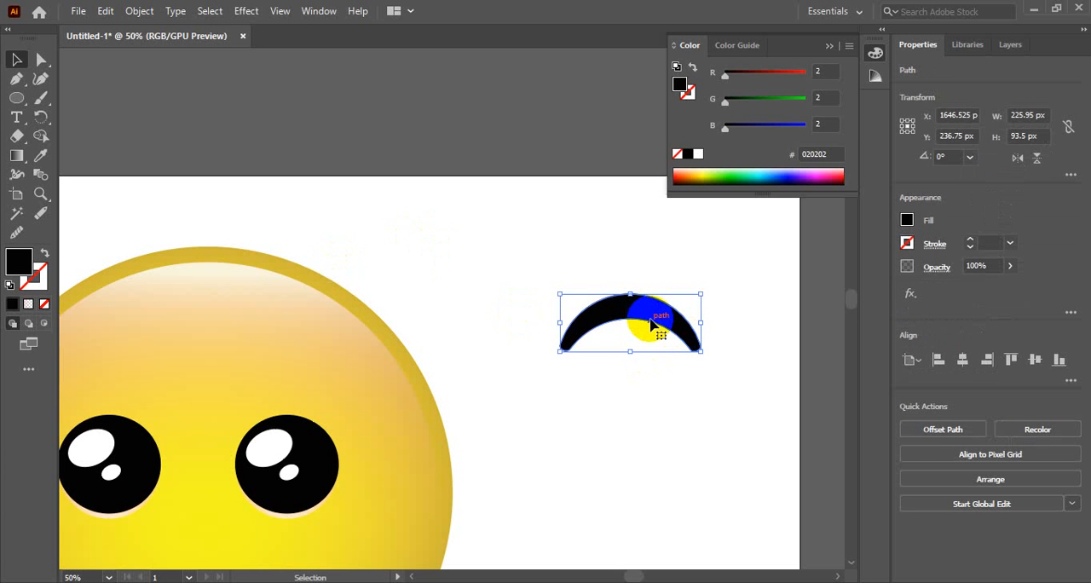
key("space")
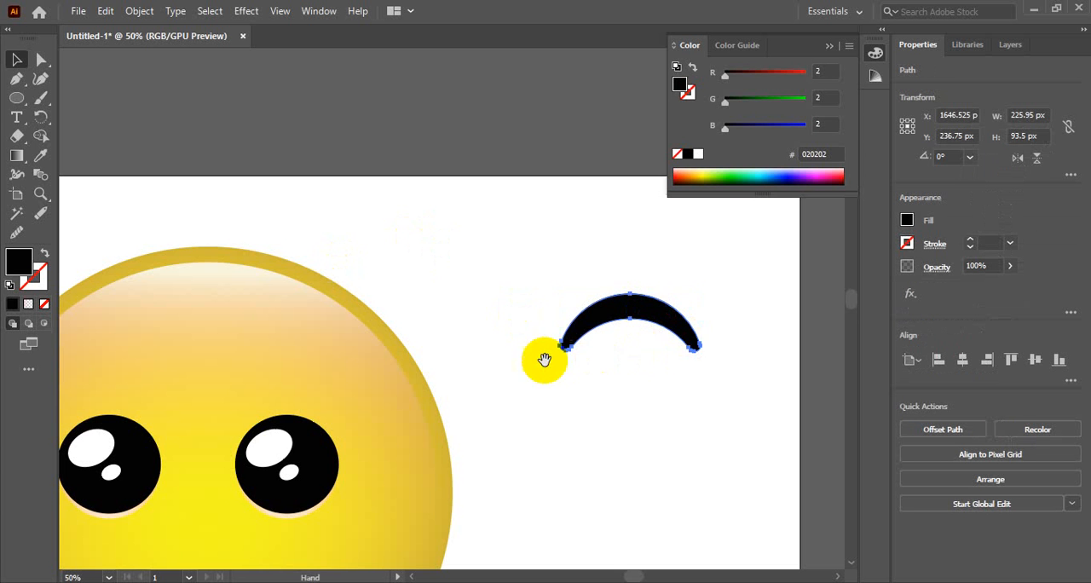
left_click_drag(545, 359, 679, 324)
left_click_drag(782, 278, 255, 354)
left_click(650, 250)
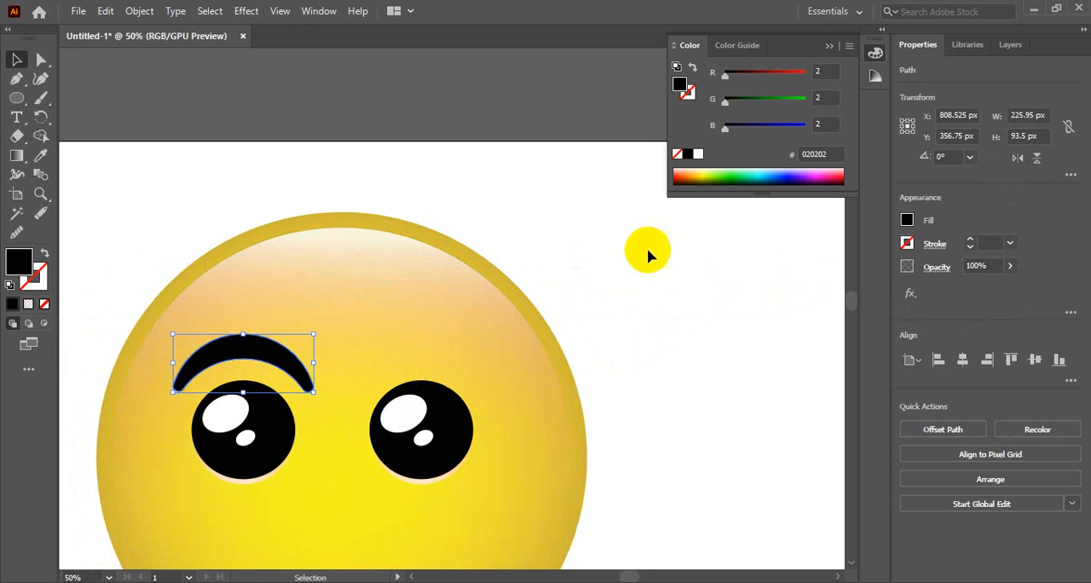
Shrink the left eyebrow to about 177 px wide and 93 px high and tilt it about 12.5° above the eye.
left_click(283, 356)
left_click_drag(312, 387, 299, 383)
left_click_drag(299, 383, 307, 370)
left_click_drag(258, 343, 243, 367)
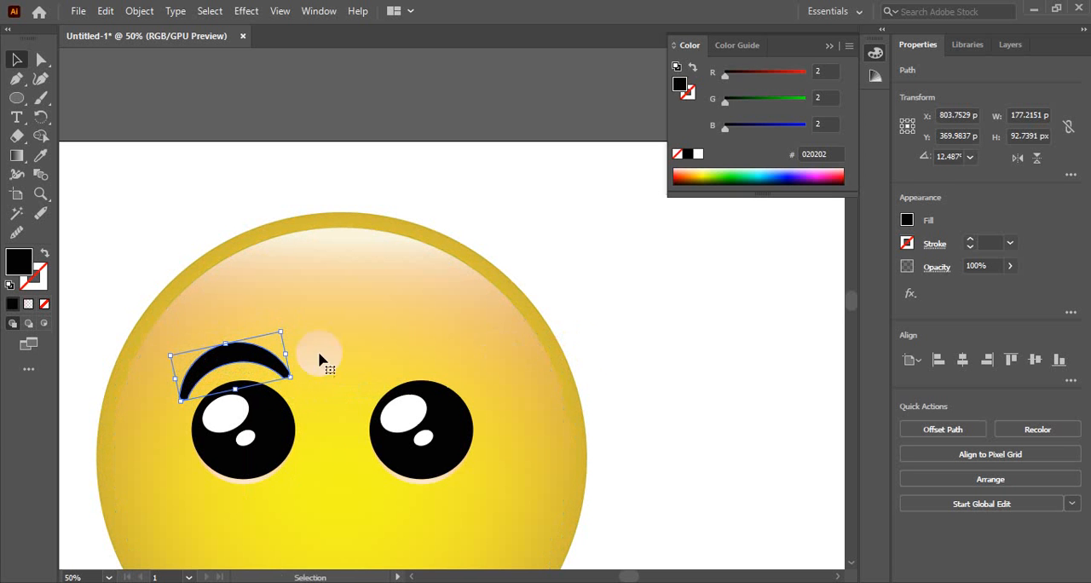
left_click(641, 338)
left_click(369, 387, "ctrl+alt")
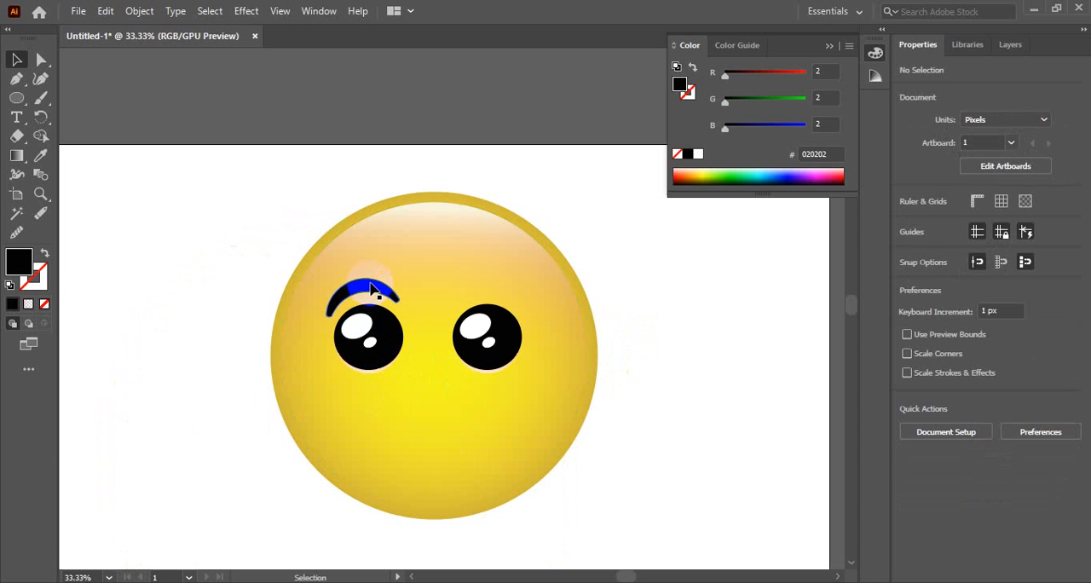
left_click_drag(372, 290, 496, 284)
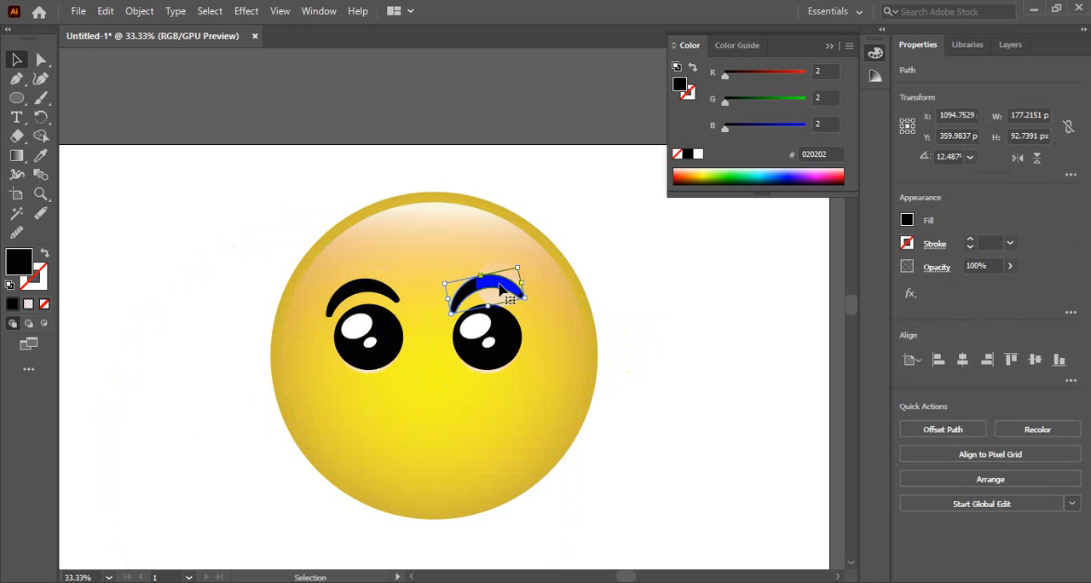
key("Delete")
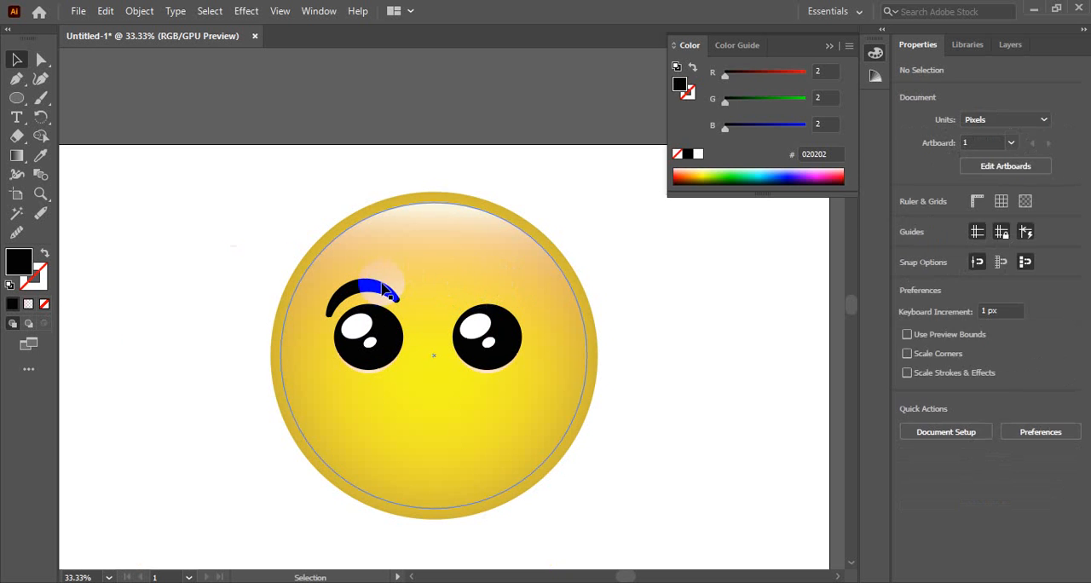
Reflect the left eyebrow across the horizontal axis so it curves downward.
right_click(385, 292)
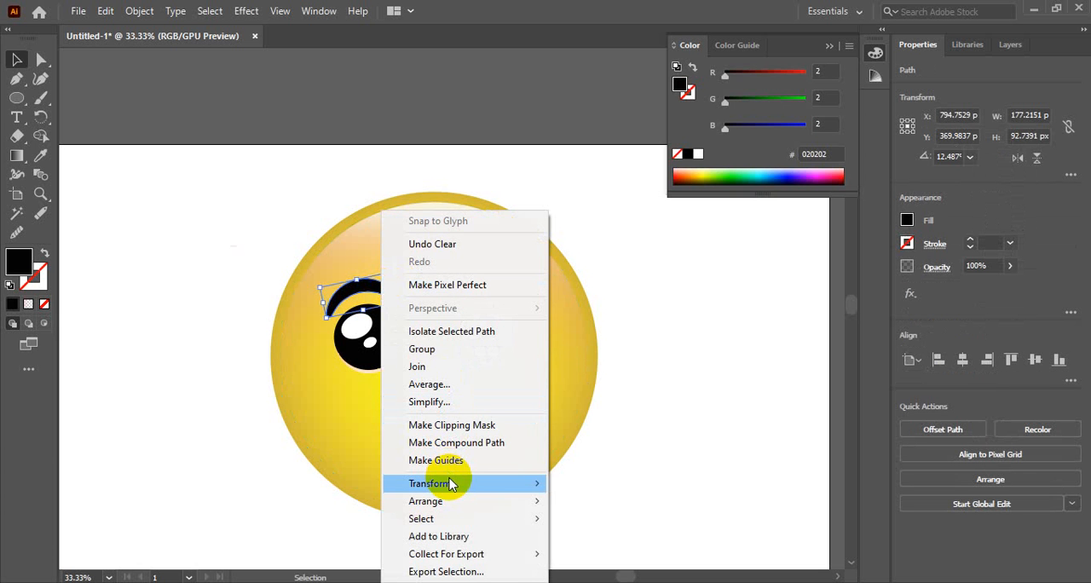
mouse_move(484, 483)
left_click(588, 402)
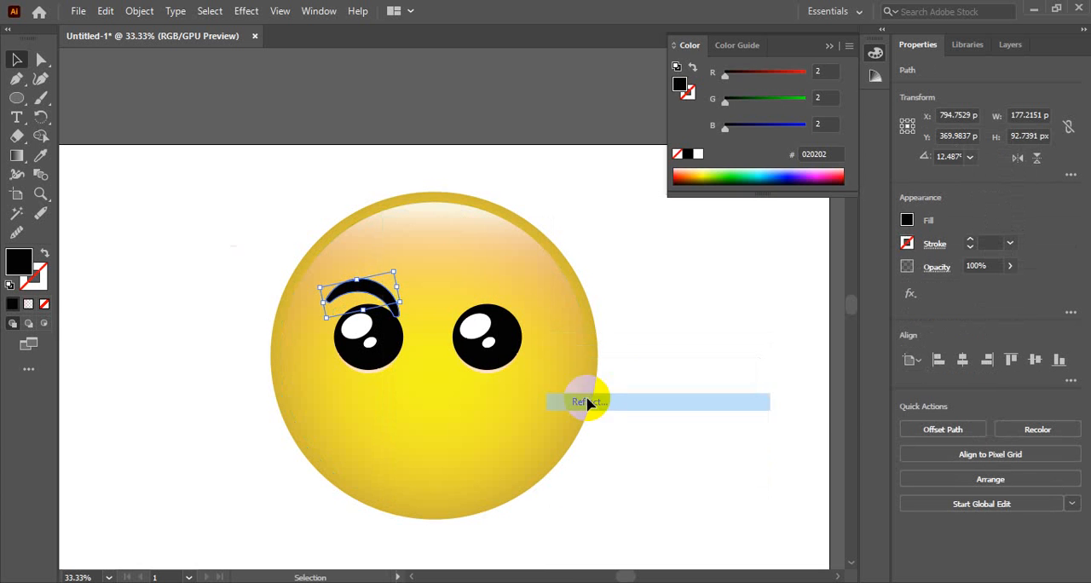
left_click(658, 203)
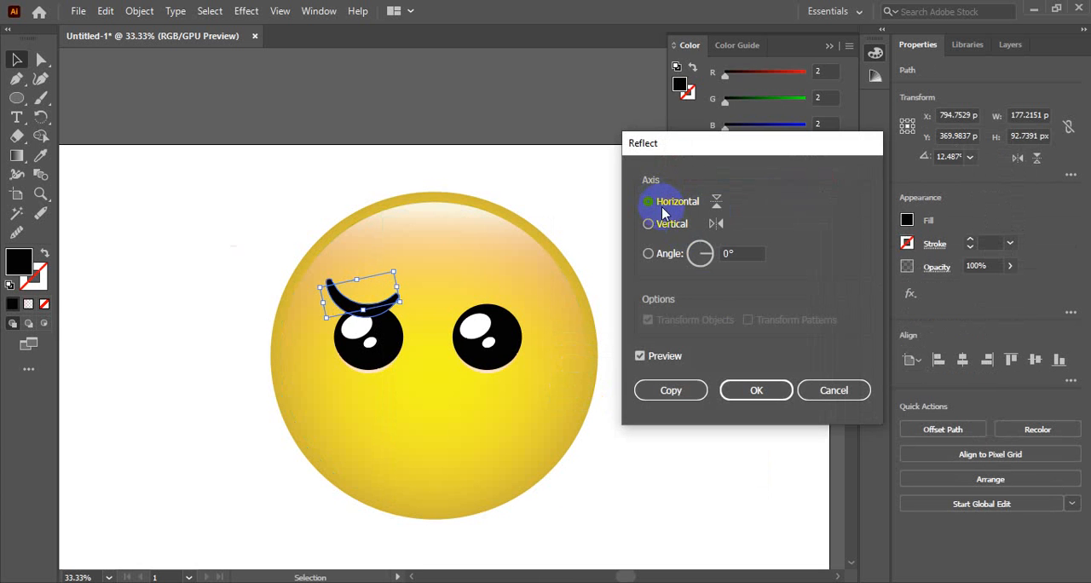
left_click(756, 390)
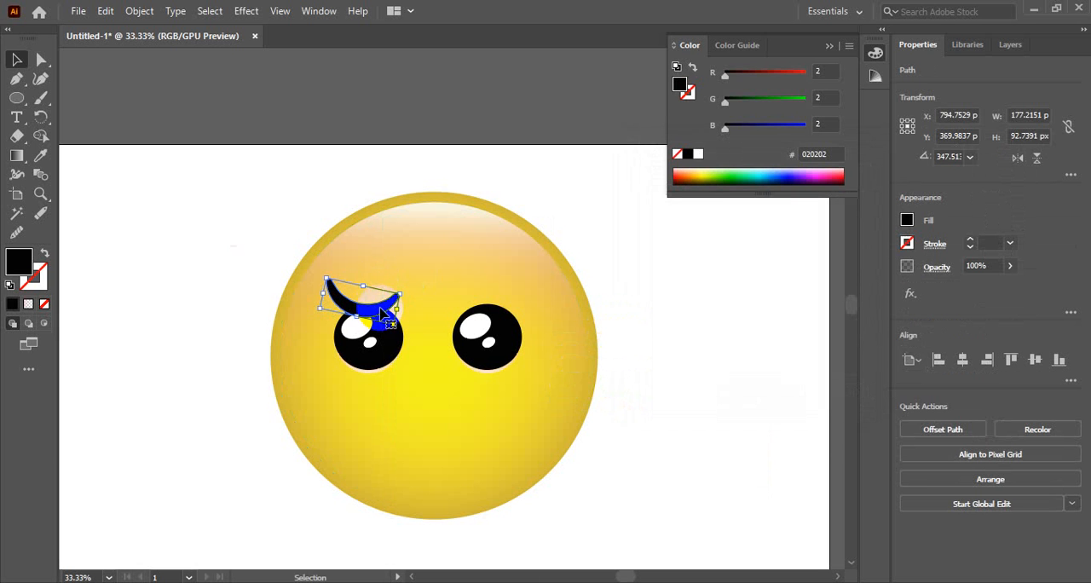
Shrink the flipped eyebrow to about 123 by 71 px and tilt it to about 17° above the left eye.
left_click_drag(383, 314, 382, 301)
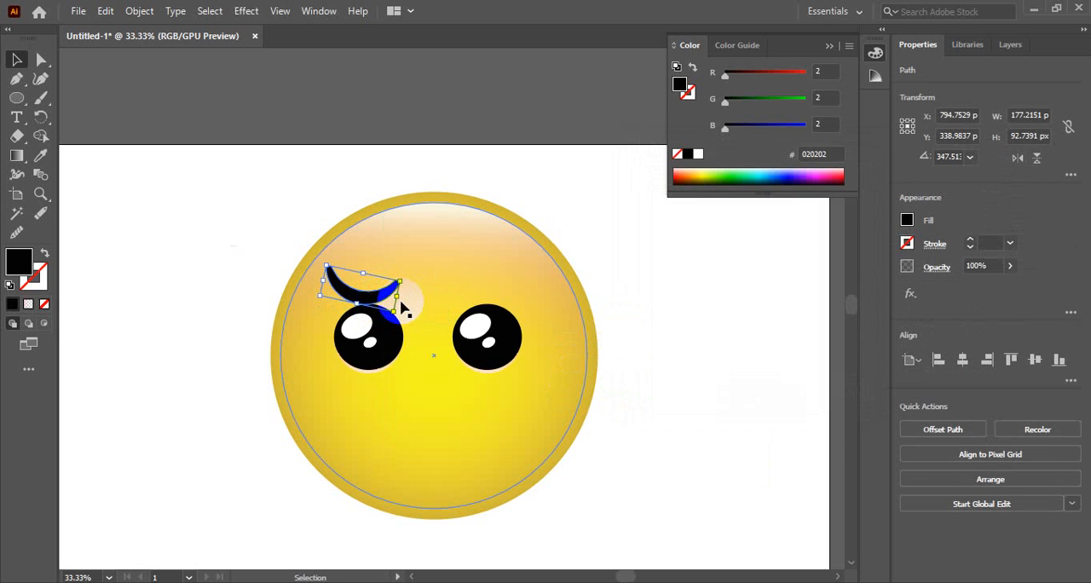
left_click_drag(397, 317, 362, 287)
left_click(565, 234)
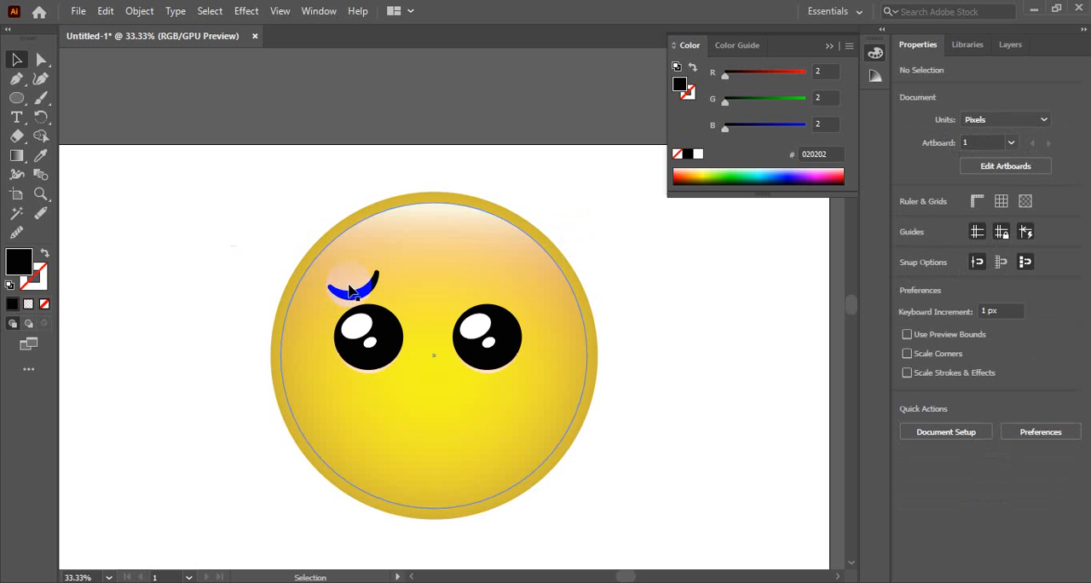
Duplicate the left eyebrow above the right eye and reflect the copy across the vertical axis.
left_click_drag(384, 288, 506, 287)
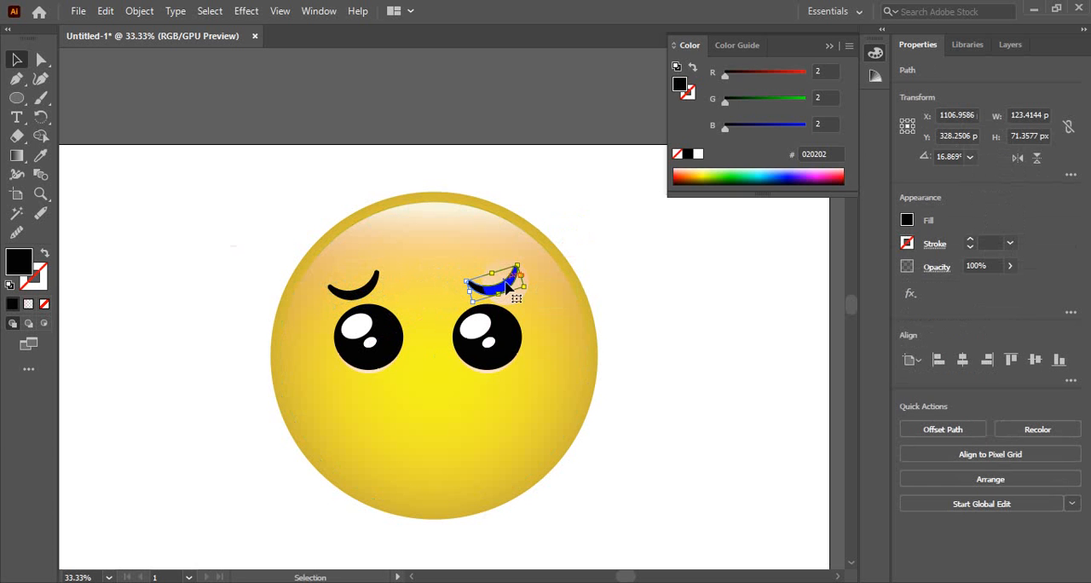
right_click(506, 288)
mouse_move(540, 483)
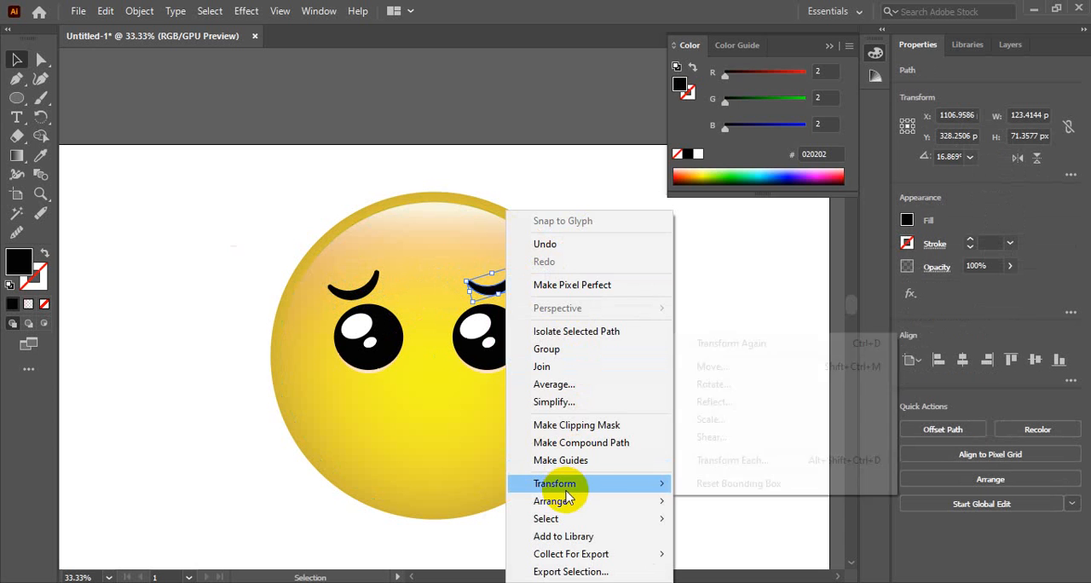
left_click(714, 402)
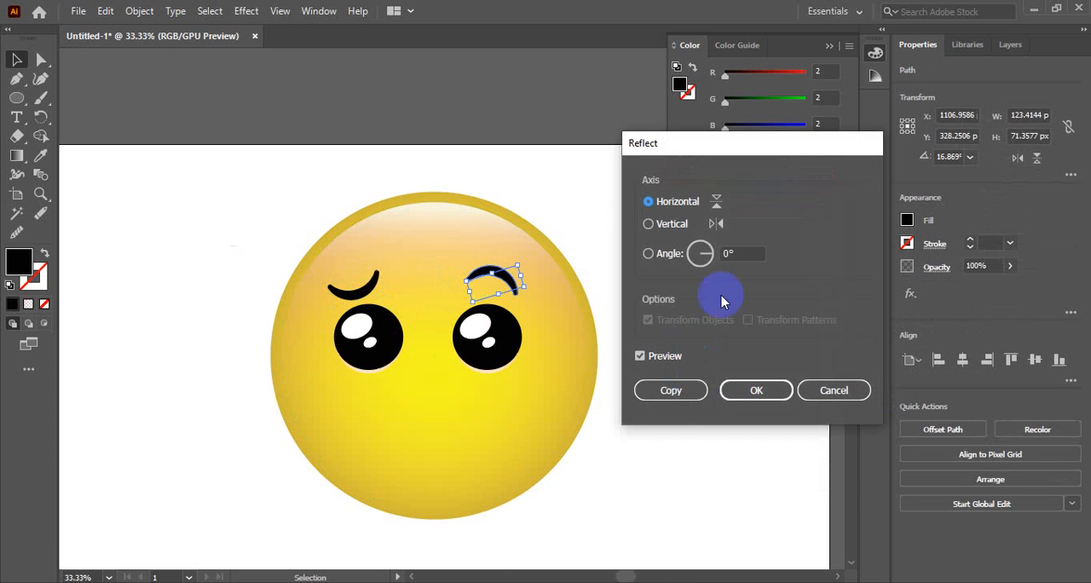
left_click(648, 225)
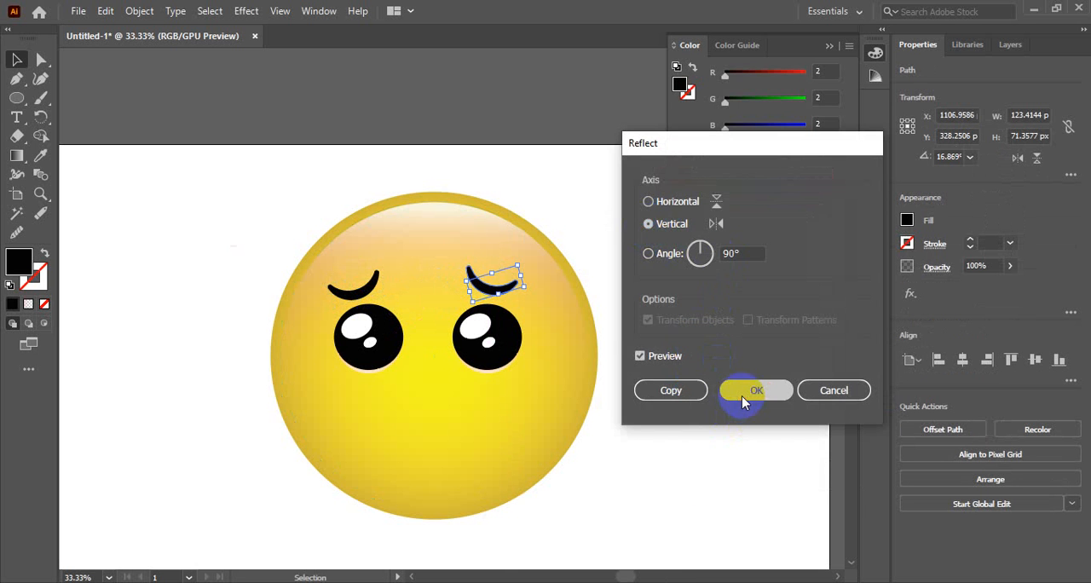
left_click(741, 395)
Position the mirrored eyebrow above the right eye near X 1148 px, Y 339 px, and nudge it slightly inward.
left_click(622, 360)
left_click_drag(507, 287, 520, 295)
left_click(647, 311)
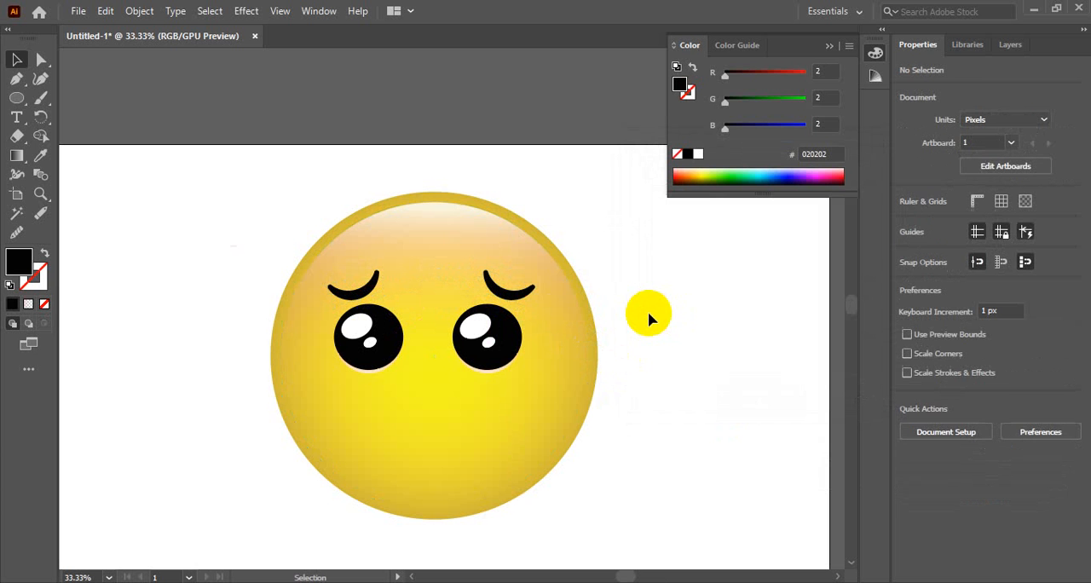
left_click(516, 300)
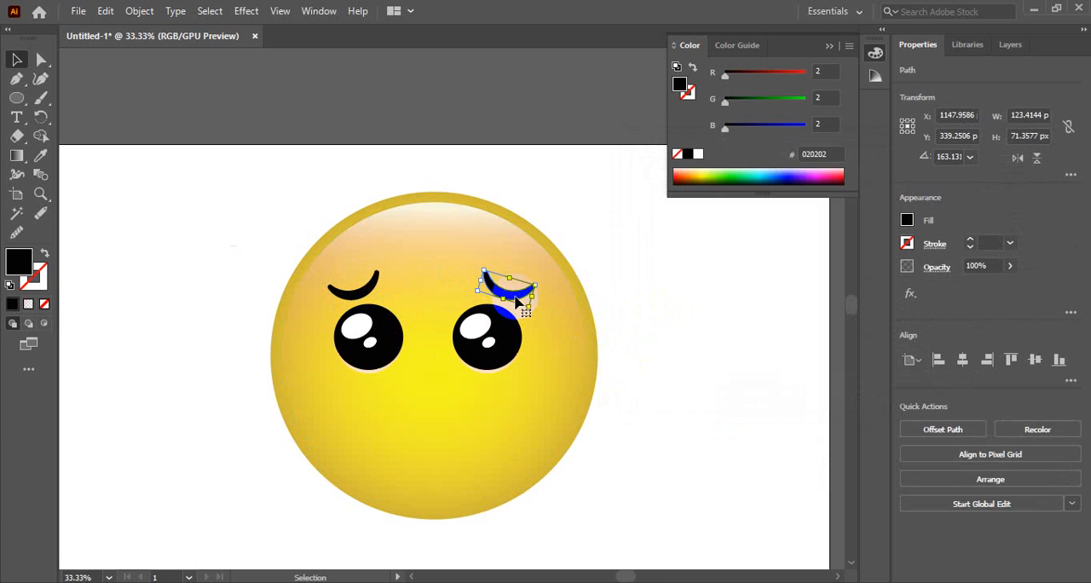
left_click(670, 304)
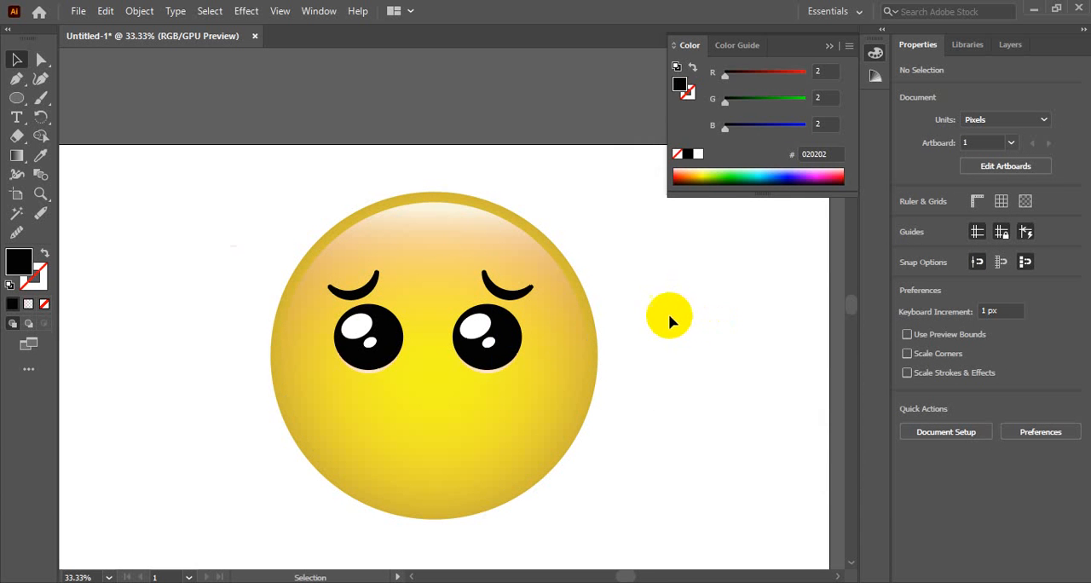
Copy the right eyebrow to the mouth area at about X 967 px, Y 716 px and reflect it across the horizontal axis.
left_click(450, 376, "ctrl")
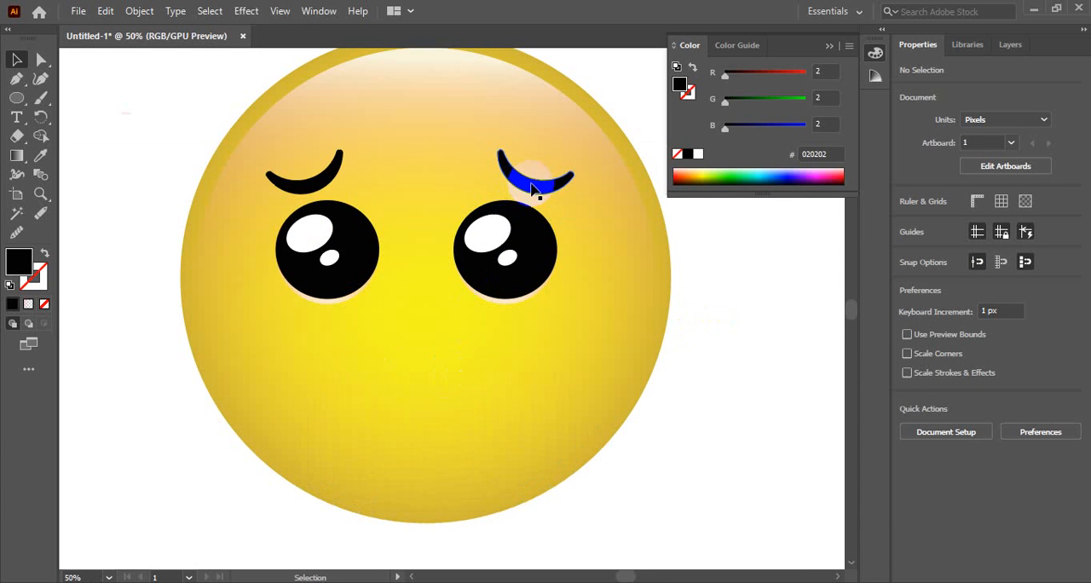
left_click_drag(531, 189, 433, 421)
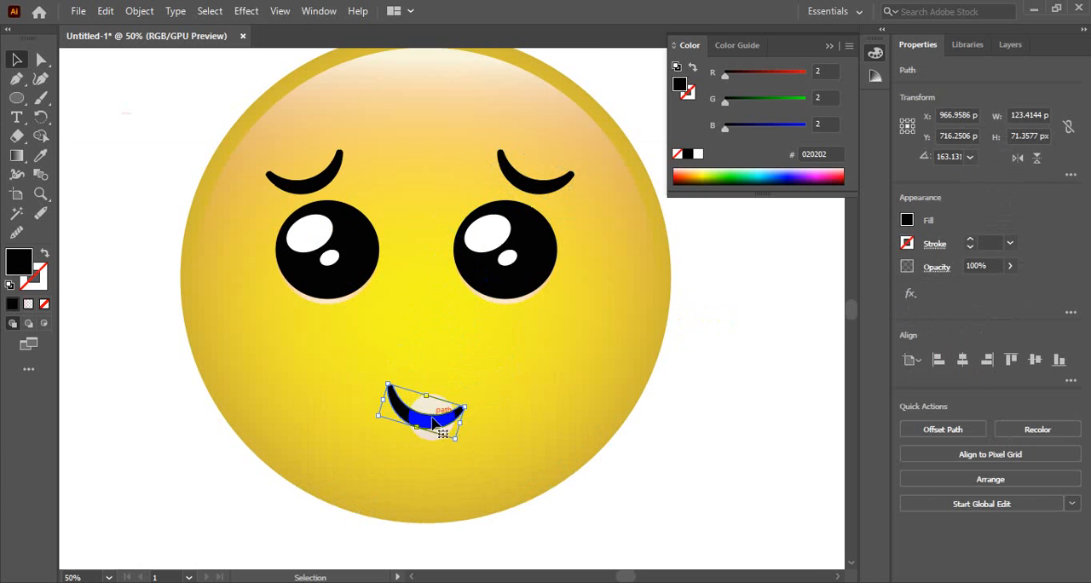
right_click(433, 422)
mouse_move(487, 317)
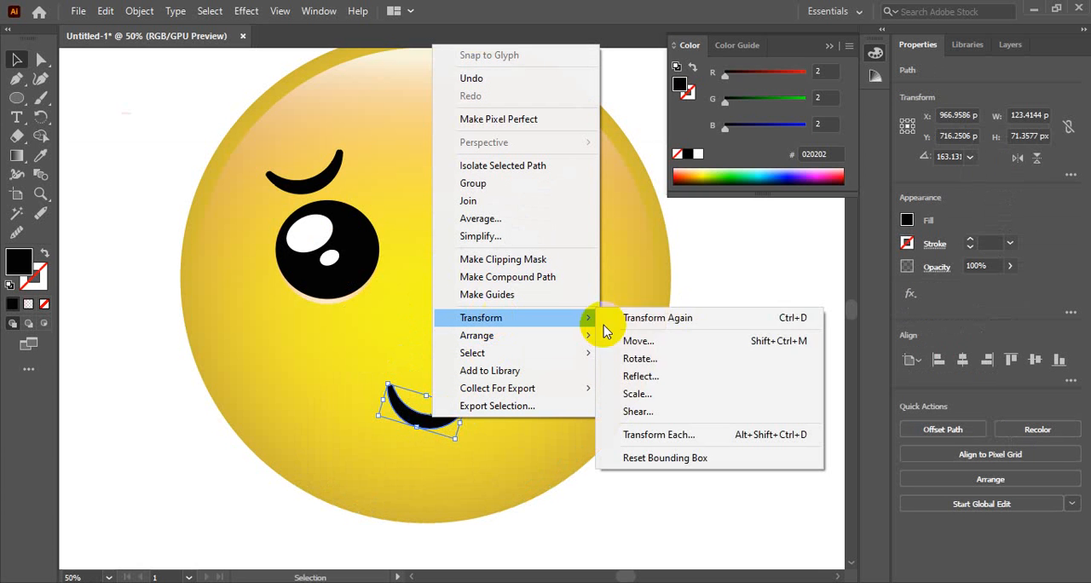
left_click(652, 375)
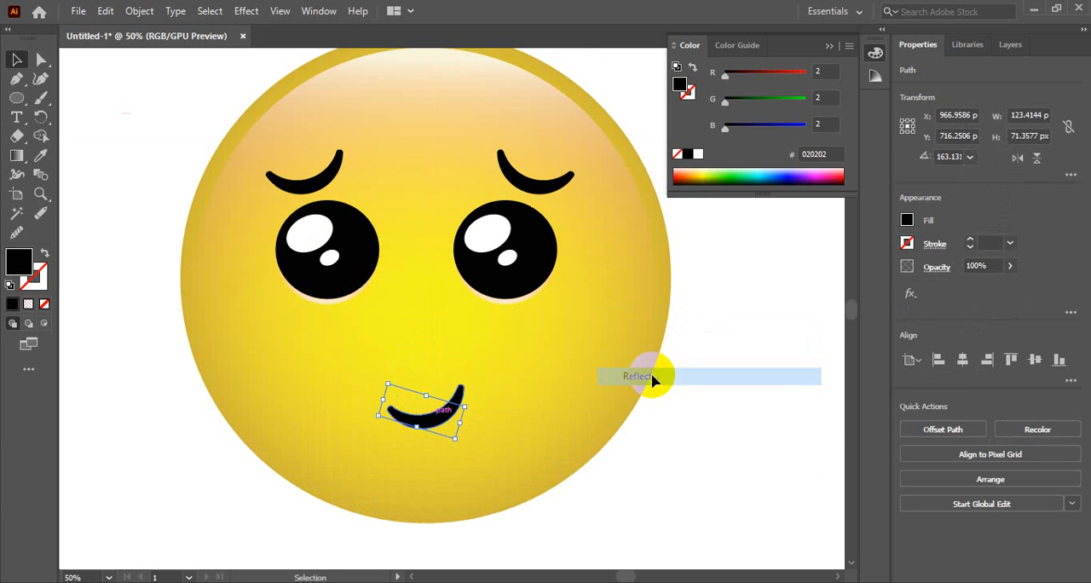
left_click(640, 355)
left_click(647, 201)
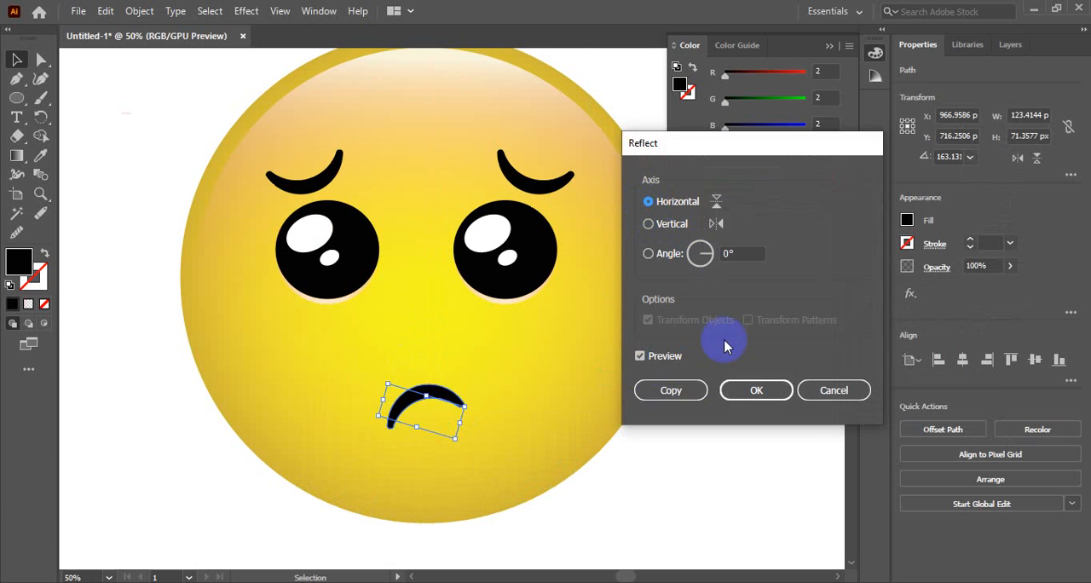
left_click(754, 389)
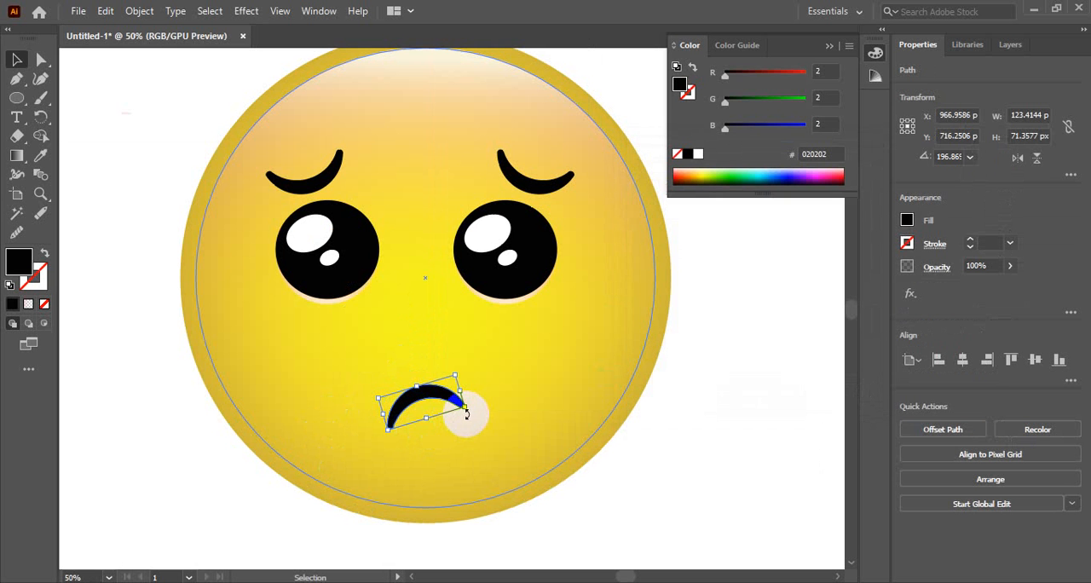
Rotate the mouth nearly level, to about 183.4°, and shift it slightly to centre it below the eyes.
left_click_drag(472, 418, 469, 424)
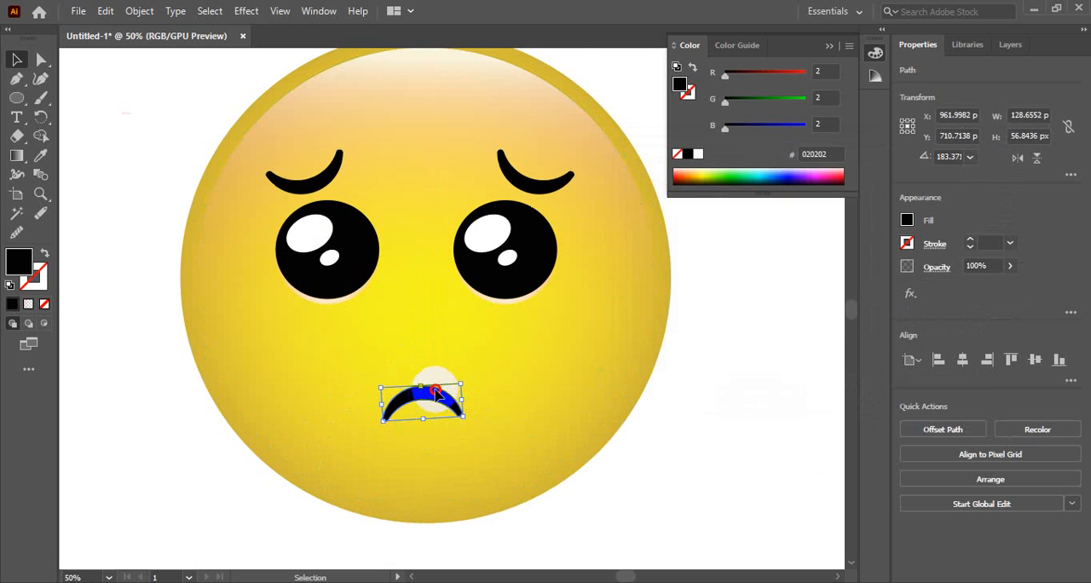
left_click_drag(434, 393, 436, 390)
left_click(631, 373)
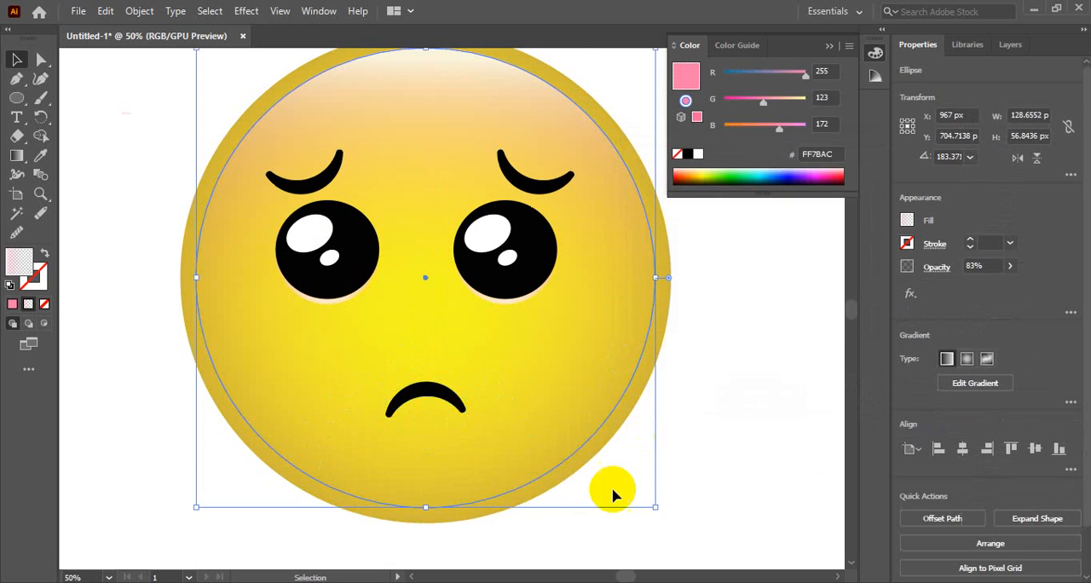
Select the whole emoji, scale it down proportionally to about 625 px high and move it to the left half of the artboard.
left_click(491, 418, "ctrl+alt")
left_click(491, 419, "ctrl+alt")
left_click_drag(479, 267, 492, 408)
left_click(647, 375)
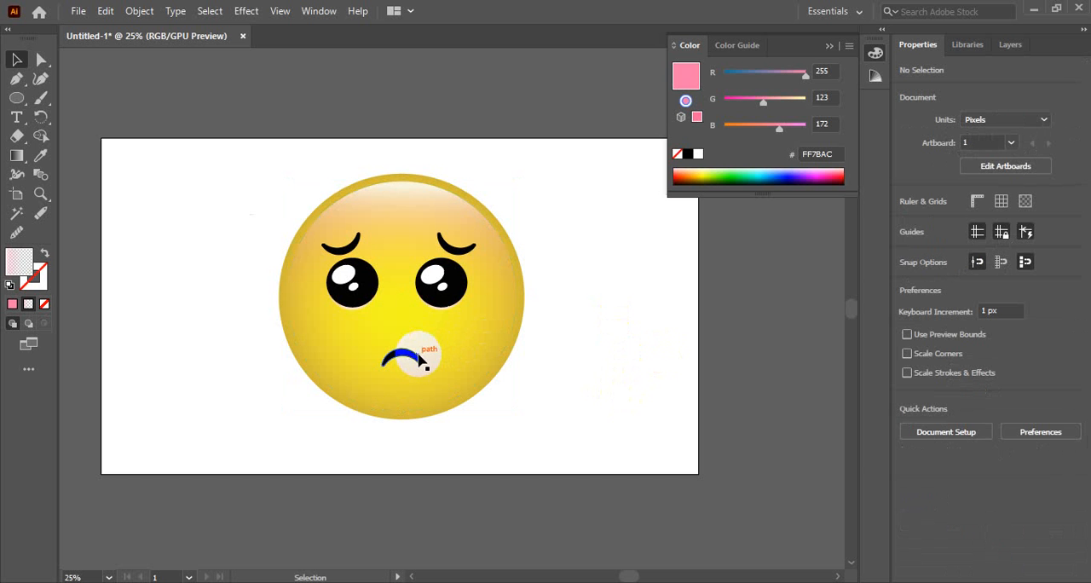
left_click_drag(248, 151, 597, 425)
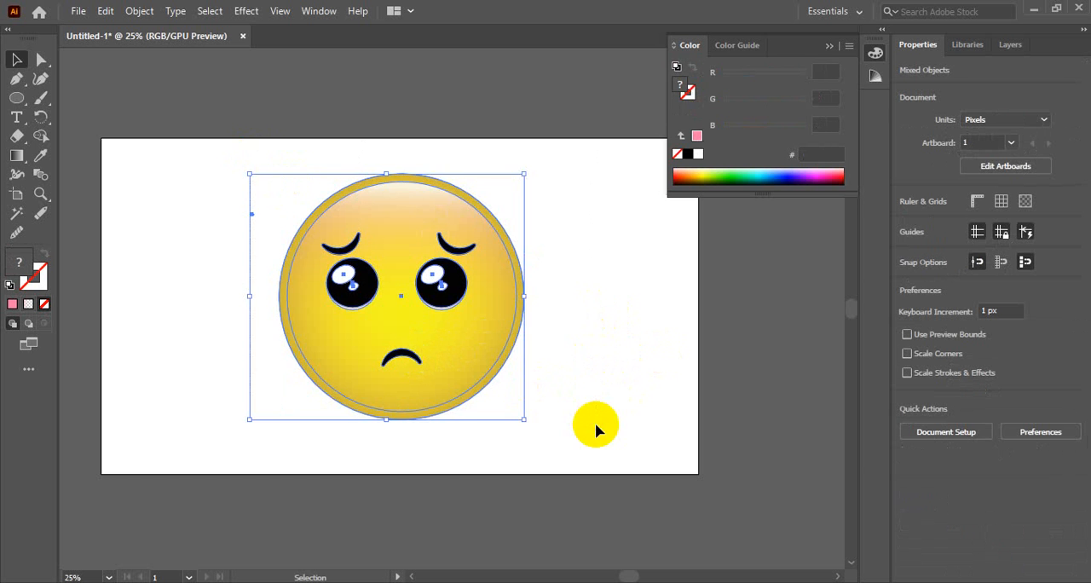
key("space")
left_click_drag(510, 342, 617, 366)
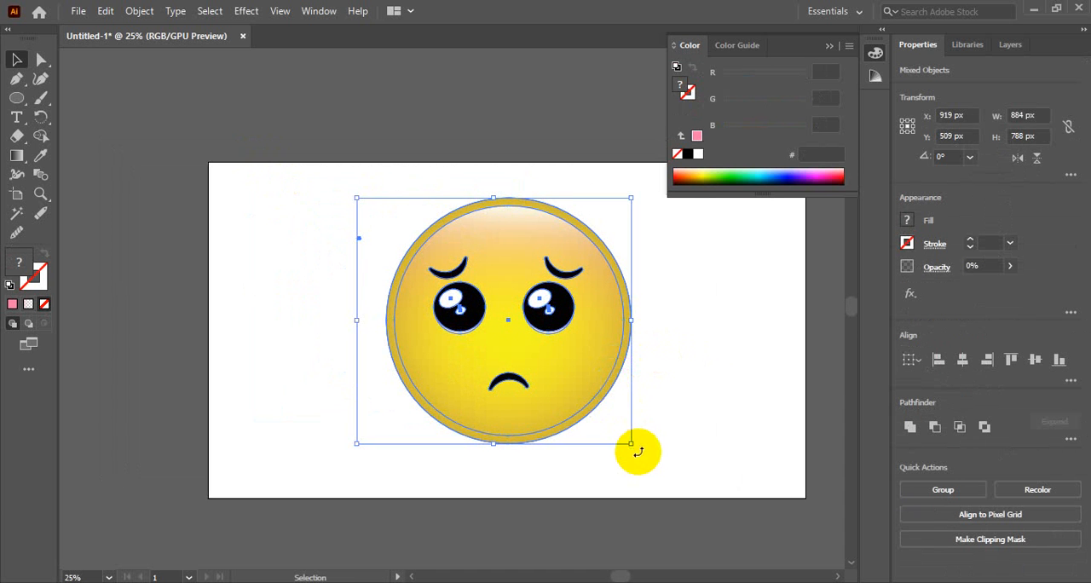
left_click_drag(631, 442, 574, 392)
left_click_drag(518, 332, 362, 315)
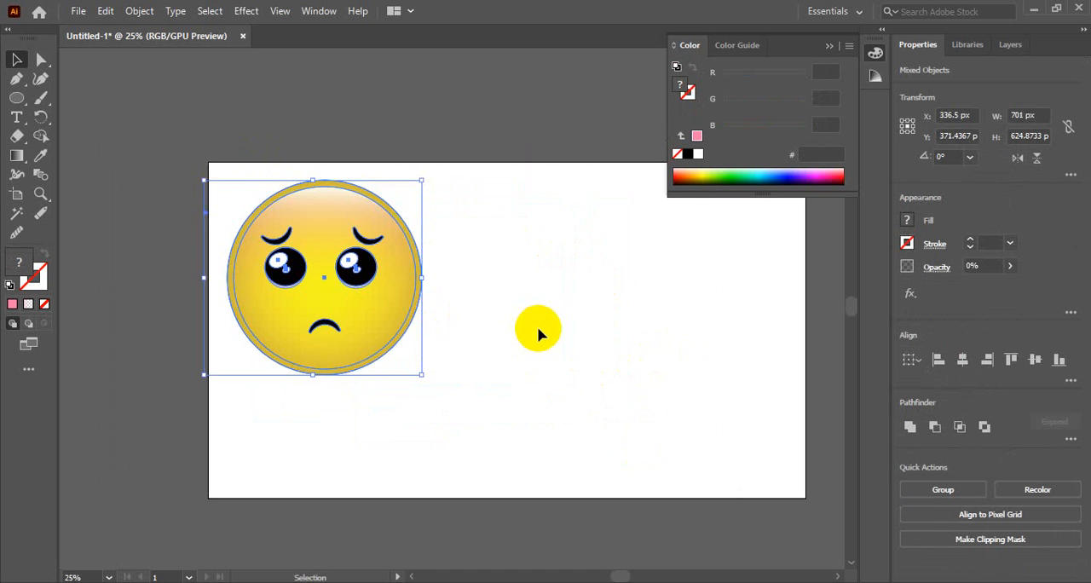
Deselect the emoji and collapse the Color panel to clear the canvas.
left_click(538, 326)
key("space")
left_click_drag(555, 297, 440, 318)
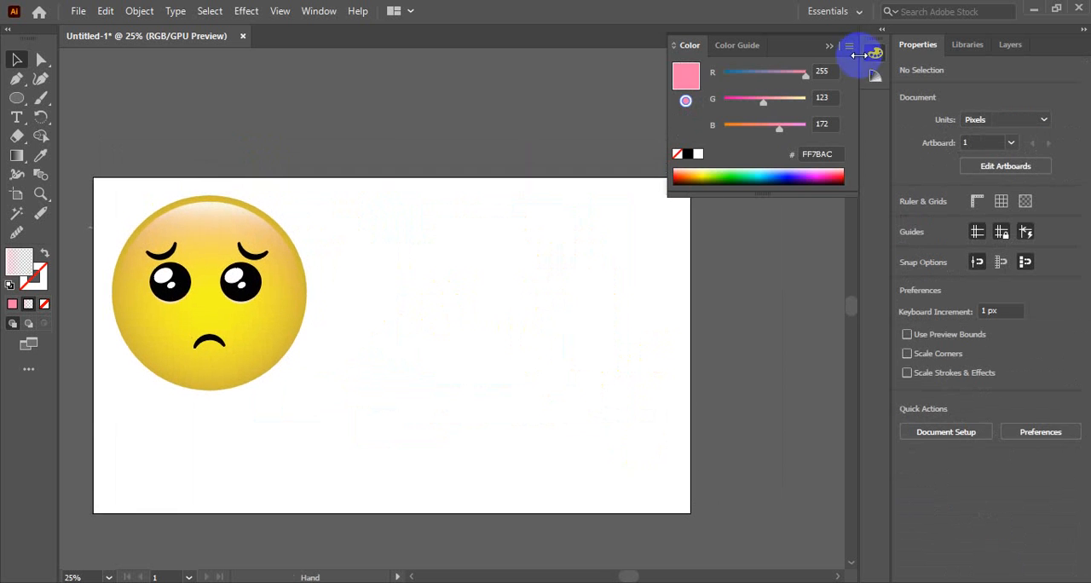
left_click(870, 58)
left_click_drag(486, 366, 528, 337)
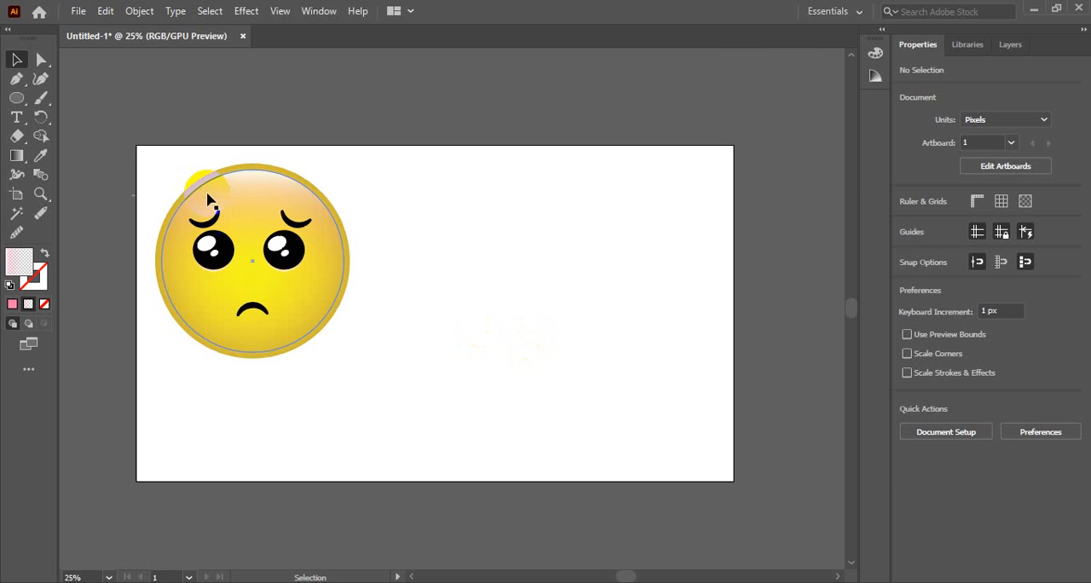
Duplicate the complete sad emoji onto the right half of the artboard, centred at about X 1247 px, Y 426 px.
left_click_drag(172, 211, 353, 323)
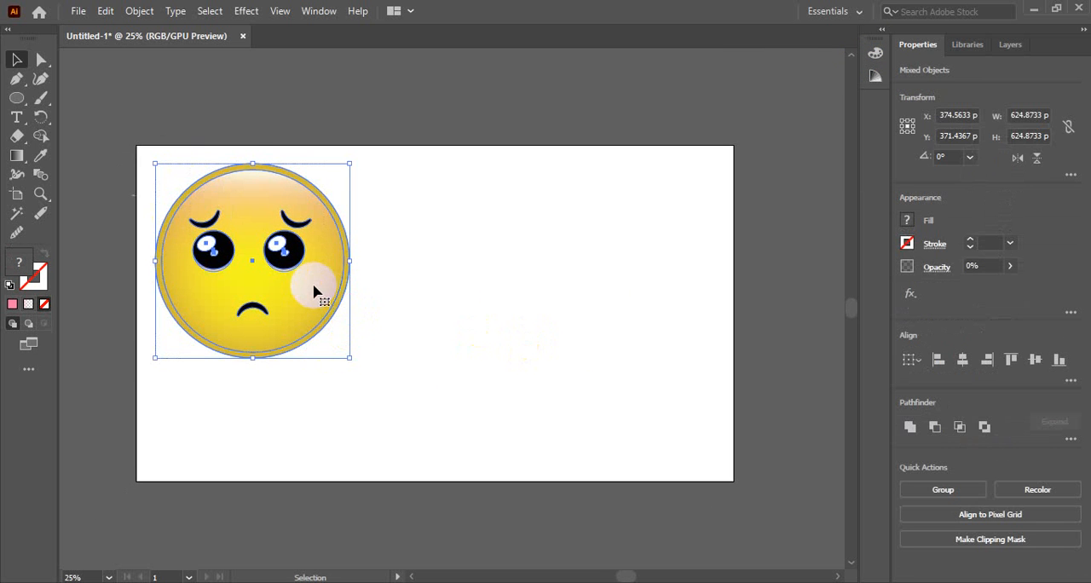
left_click_drag(313, 291, 505, 302, "alt")
left_click(587, 125)
left_click(564, 317, "ctrl")
left_click(353, 294, "ctrl")
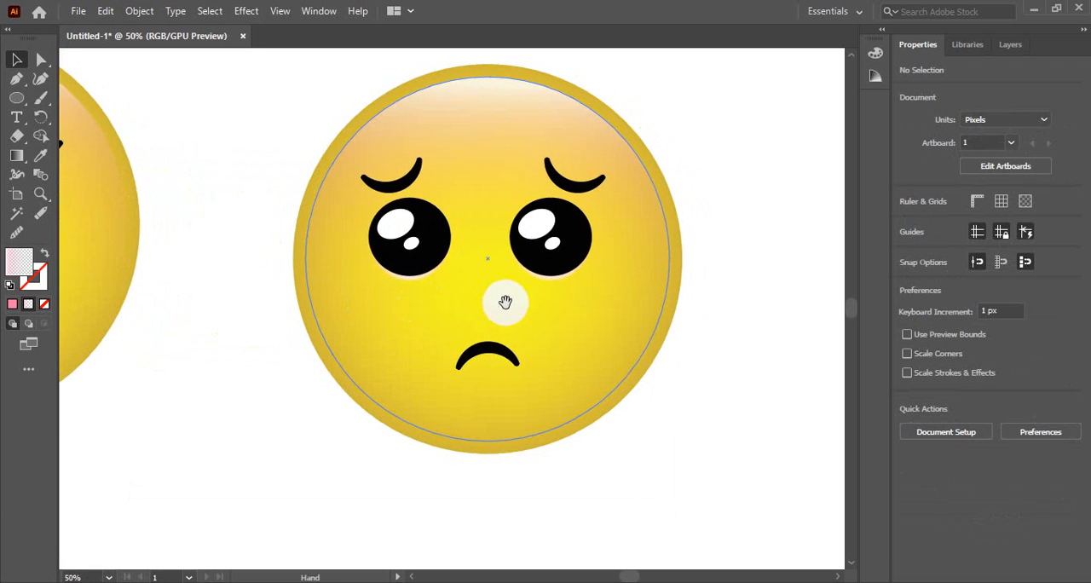
left_click(490, 357)
right_click(492, 357)
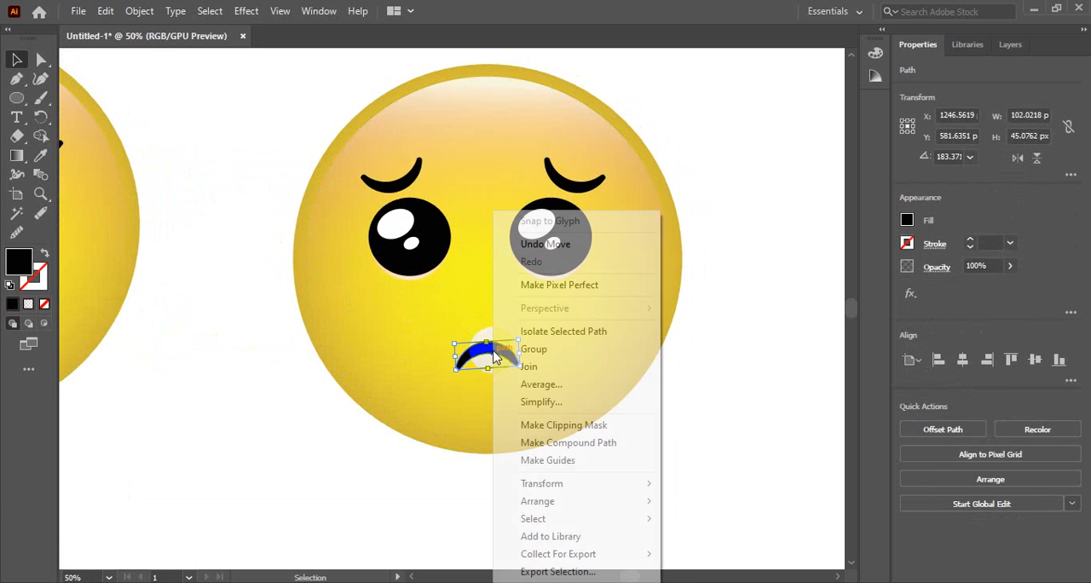
left_click(703, 272)
Select both eyebrows of the duplicated emoji together.
left_click_drag(578, 287, 587, 317)
left_click(597, 217)
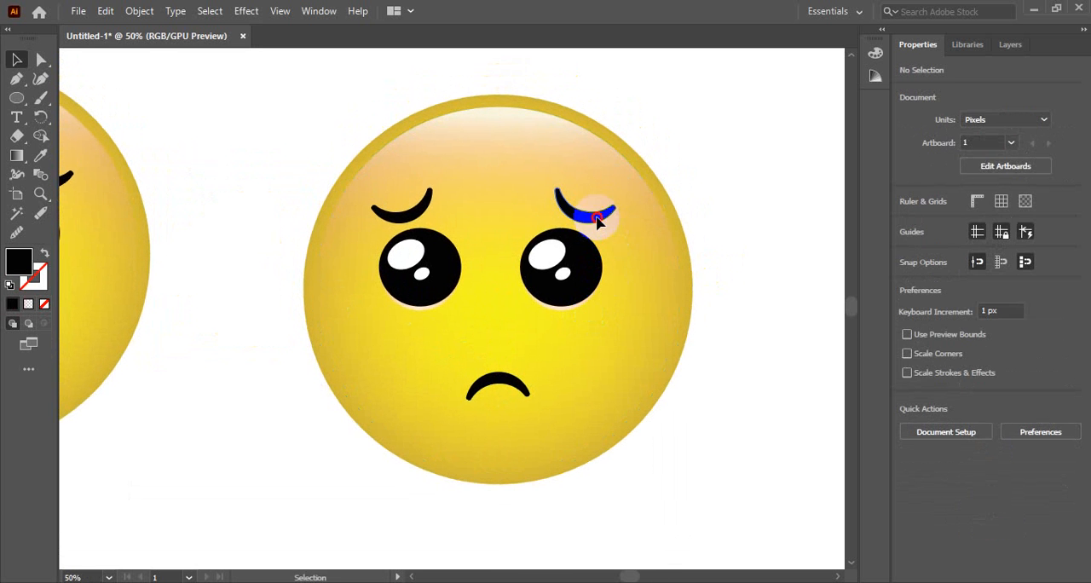
left_click(424, 206, "shift")
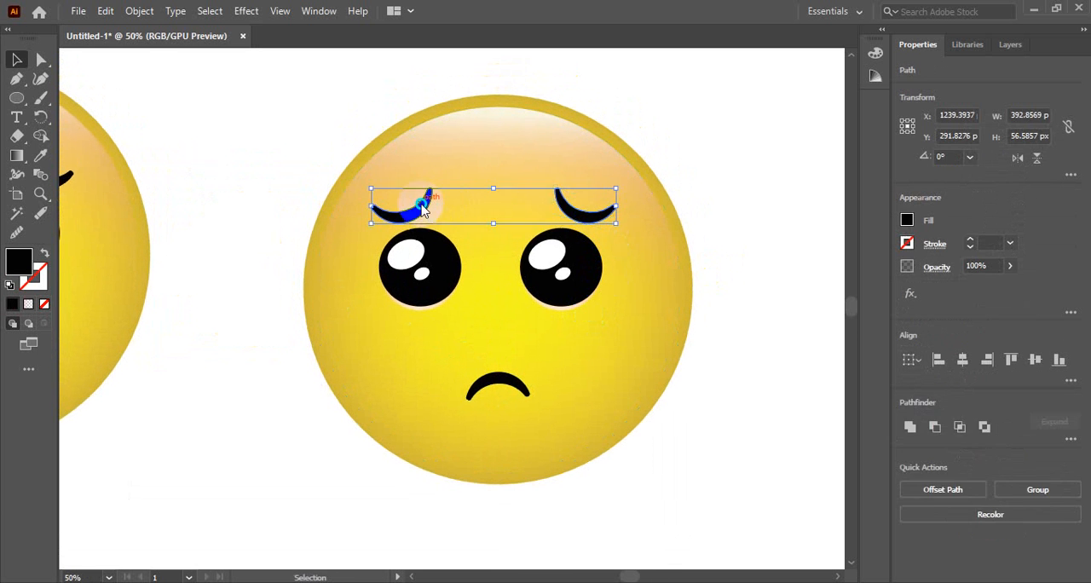
right_click(422, 206)
mouse_move(477, 436)
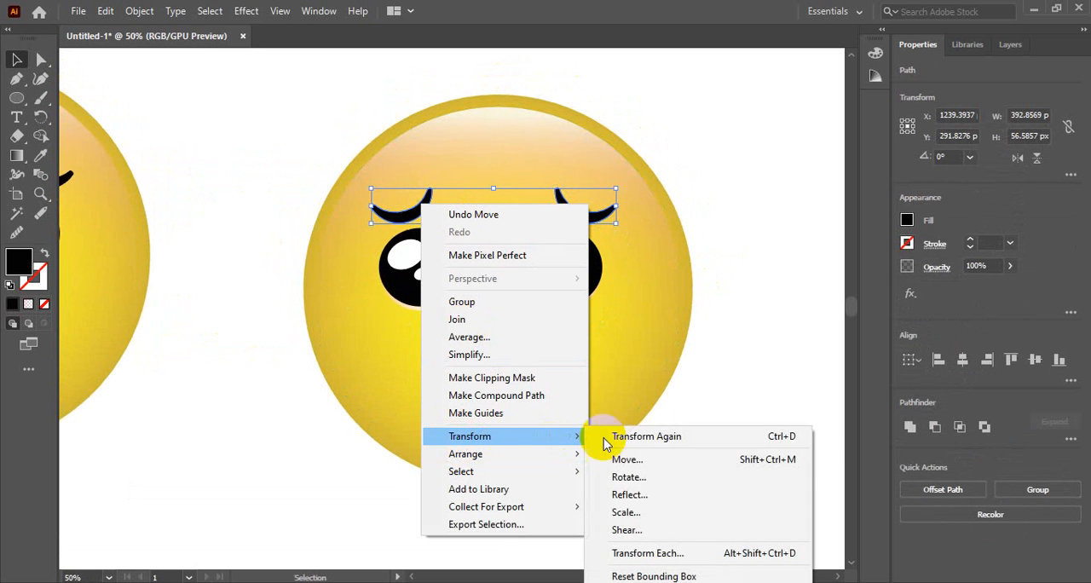
left_click(632, 479)
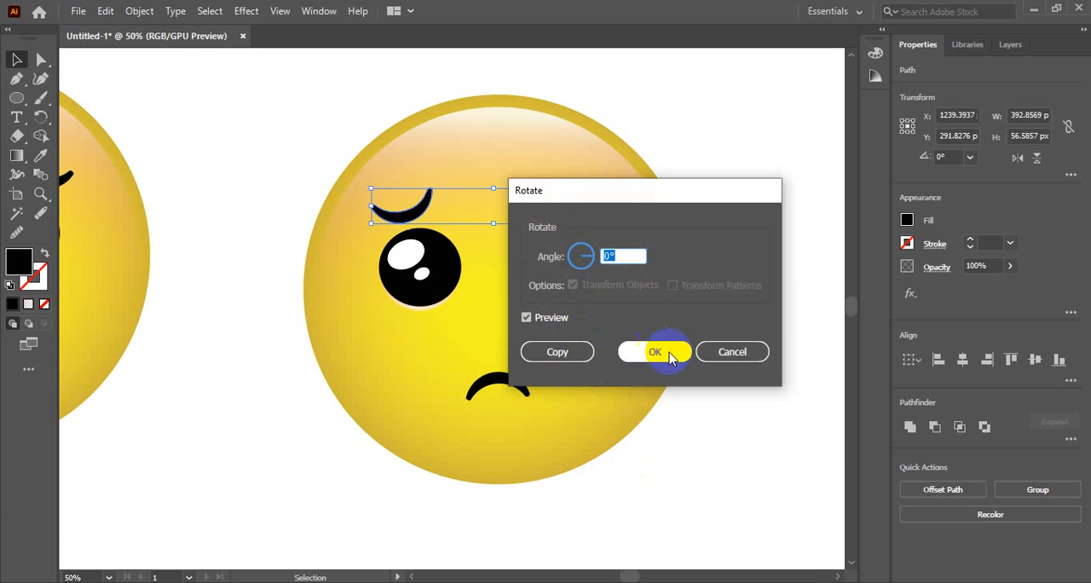
left_click(716, 354)
Reflect the two selected eyebrows across the horizontal axis so they arch upward.
right_click(413, 208)
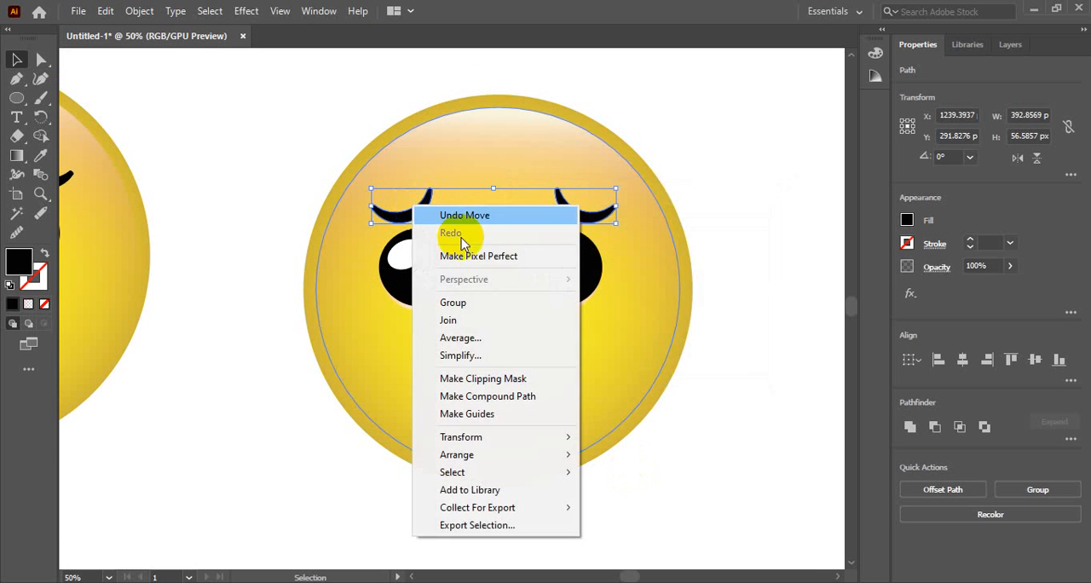
mouse_move(490, 438)
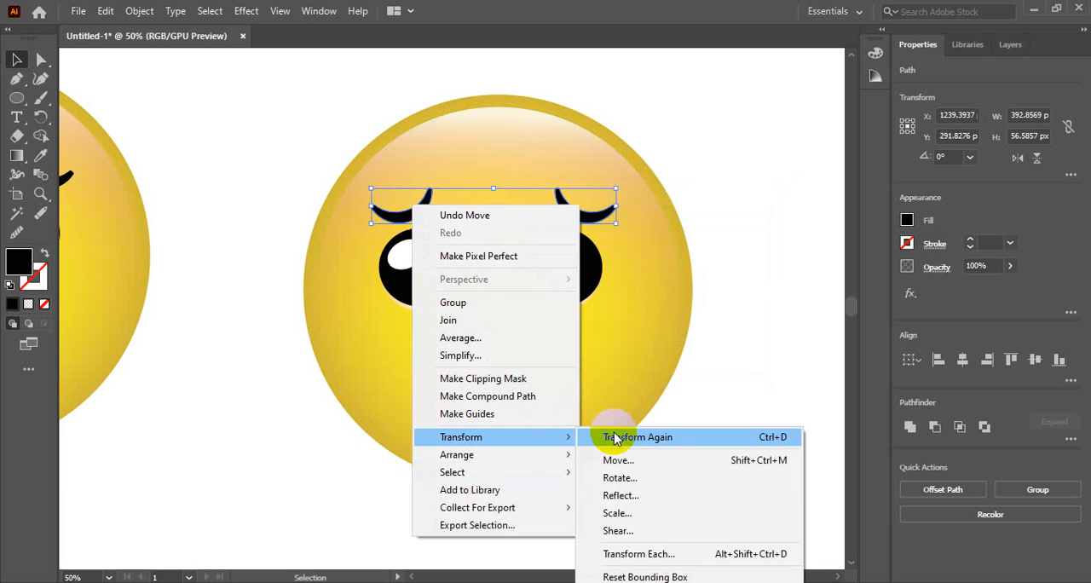
left_click(634, 494)
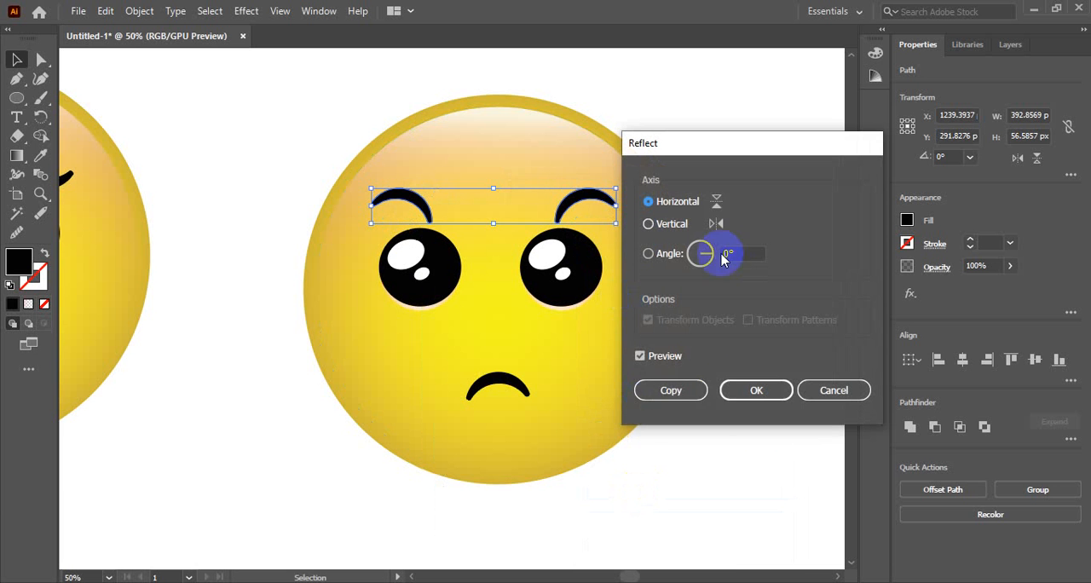
left_click(752, 388)
left_click(730, 227)
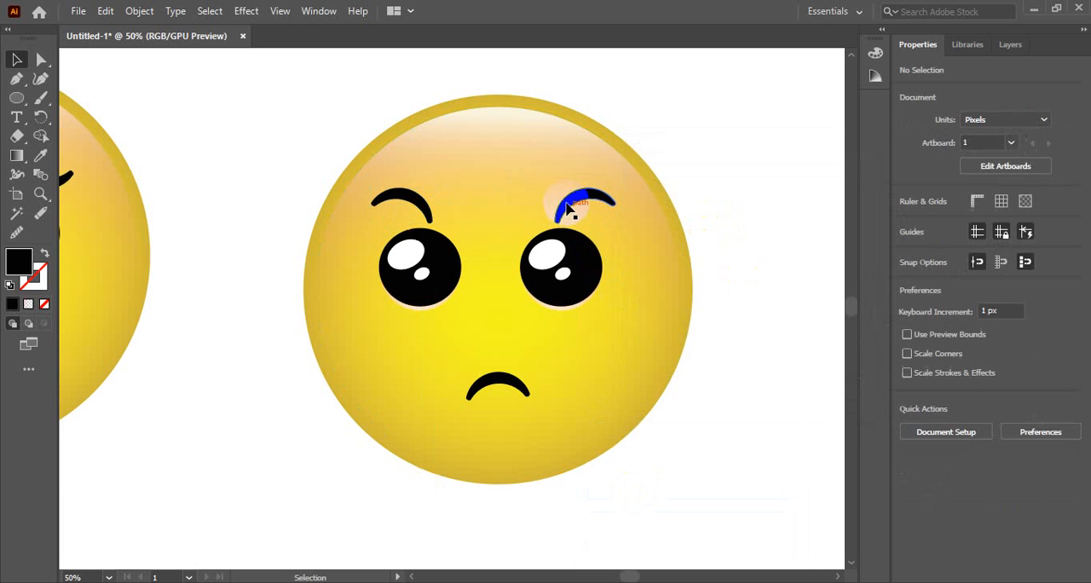
Rotate the duplicated emoji's right eyebrow nearly level and move it down and inward to sit just above the right eye.
left_click(569, 207)
left_click_drag(625, 206, 602, 222)
left_click(704, 210)
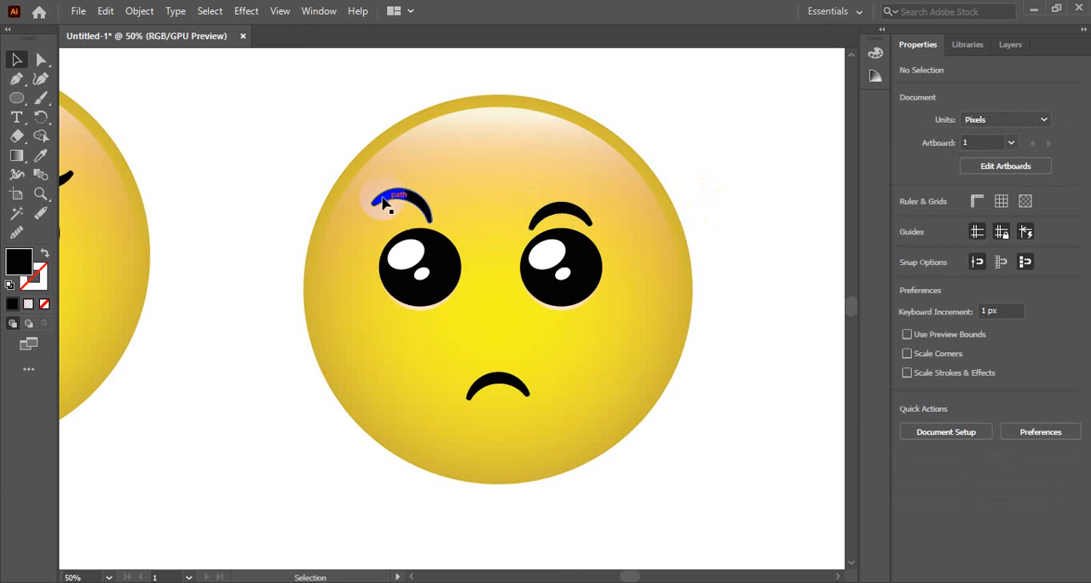
Move the duplicated emoji's left eyebrow down and inward to just above the left eye, then fine-tune its position slightly outward.
mouse_move(421, 202)
left_mouse_down()
mouse_move(446, 216)
mouse_move(432, 209)
left_mouse_up()
left_click(734, 178)
left_click(706, 159)
left_click(765, 213)
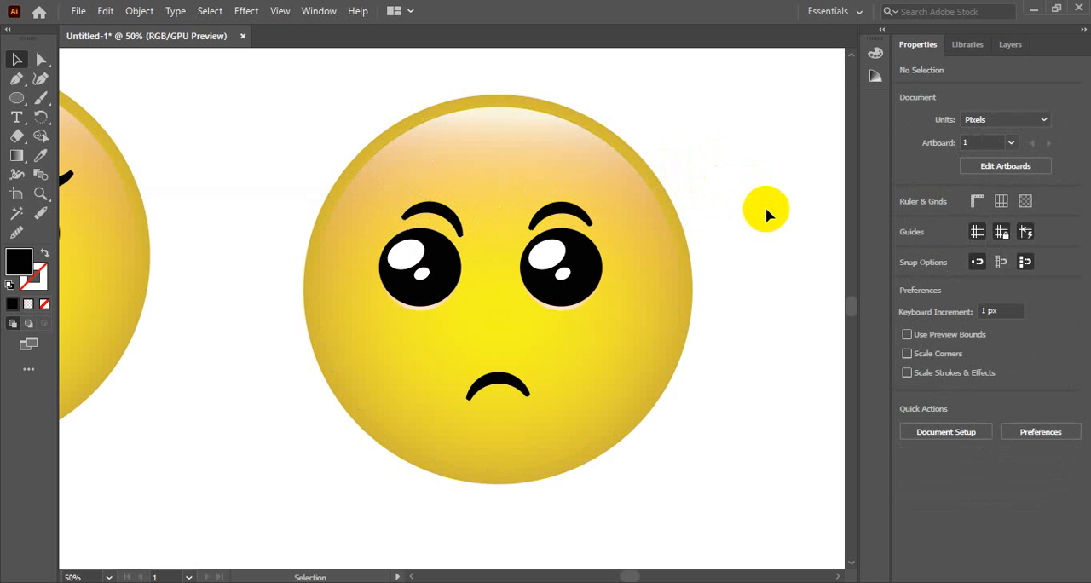
left_click(439, 213)
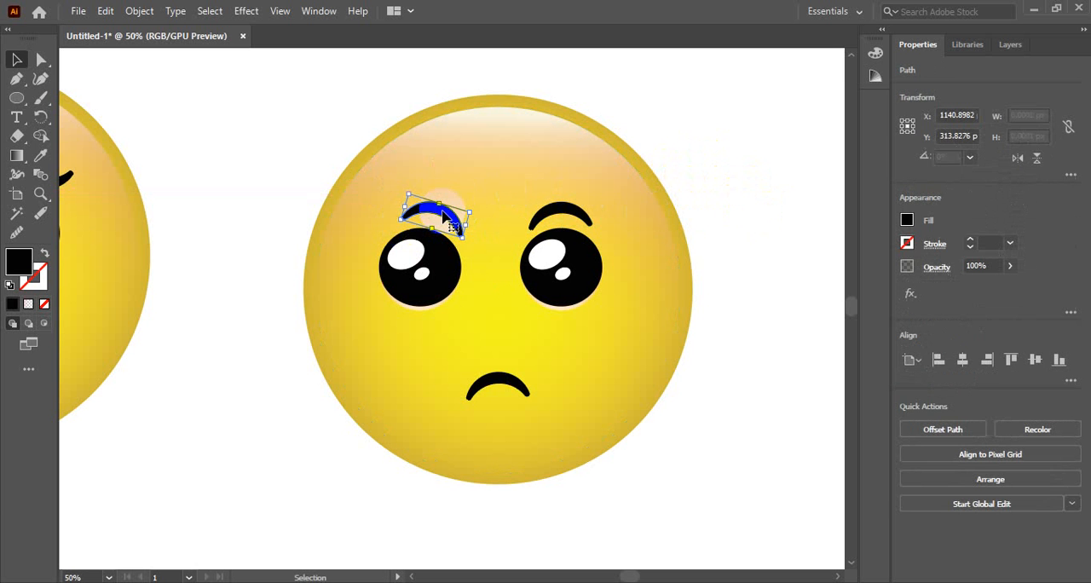
left_click(721, 189)
left_click_drag(436, 211, 445, 213)
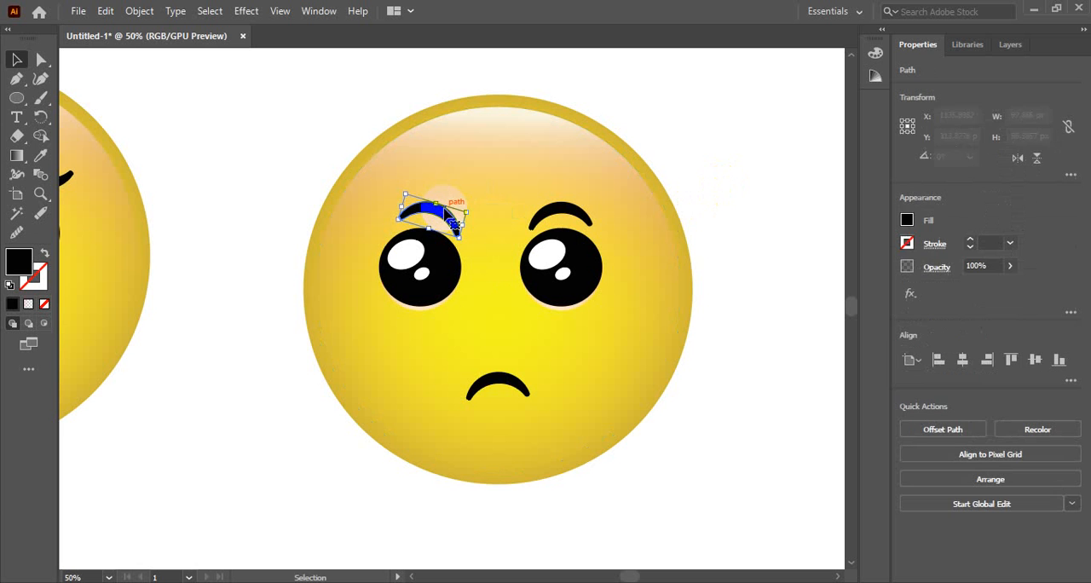
left_click(729, 181)
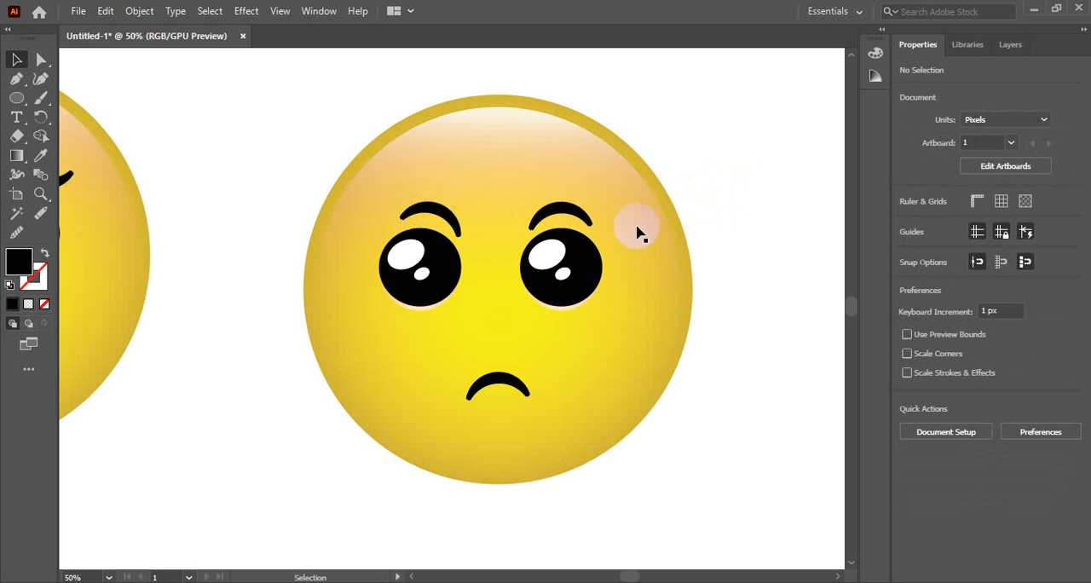
Reflect the duplicated emoji's frowning mouth across the horizontal axis to turn it into a smile.
left_click_drag(499, 380, 501, 386)
right_click(501, 386)
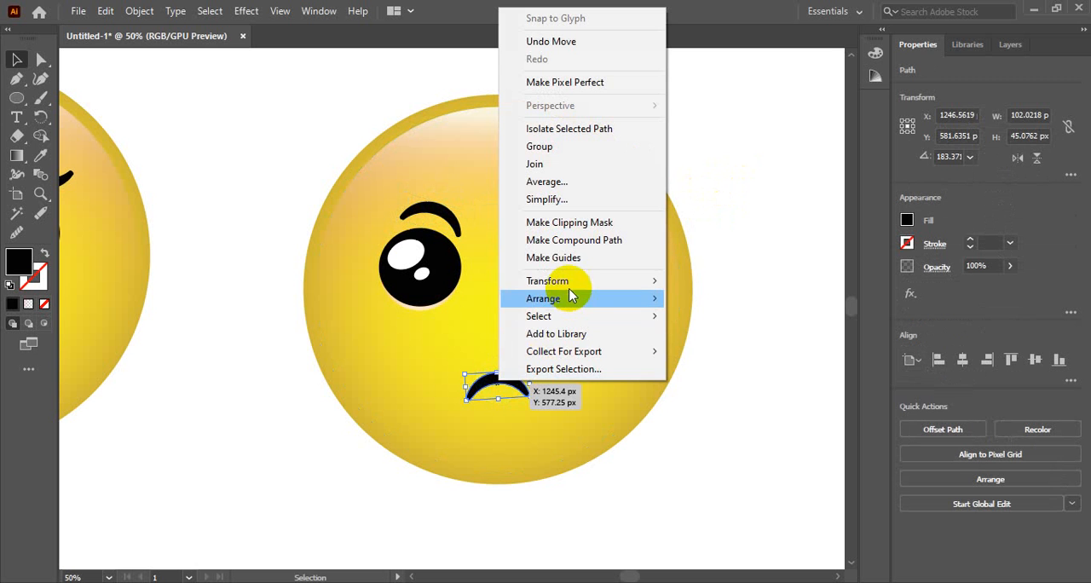
mouse_move(613, 282)
left_click(707, 339)
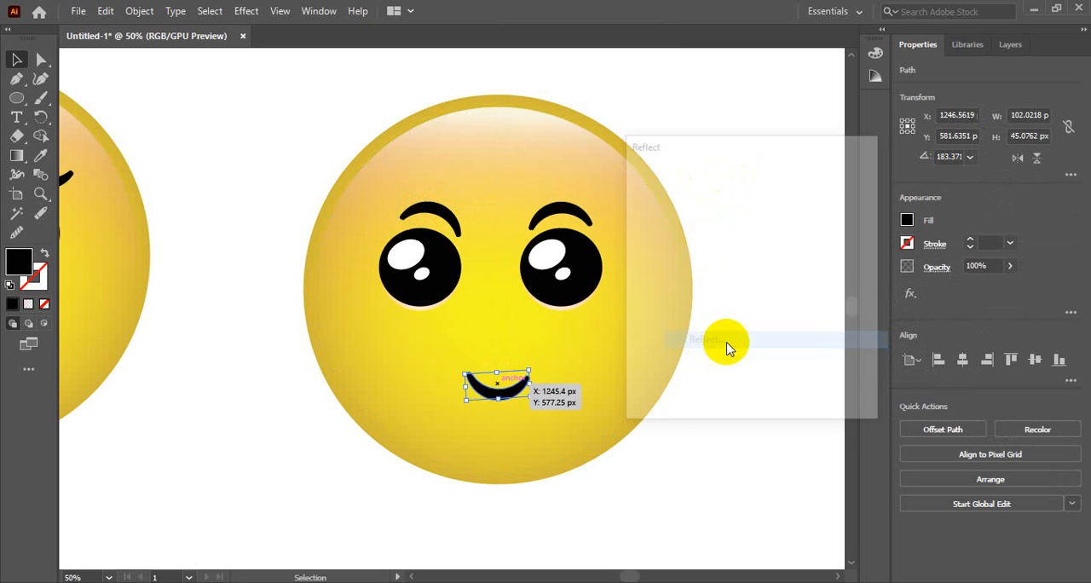
left_click(757, 392)
left_click(791, 256)
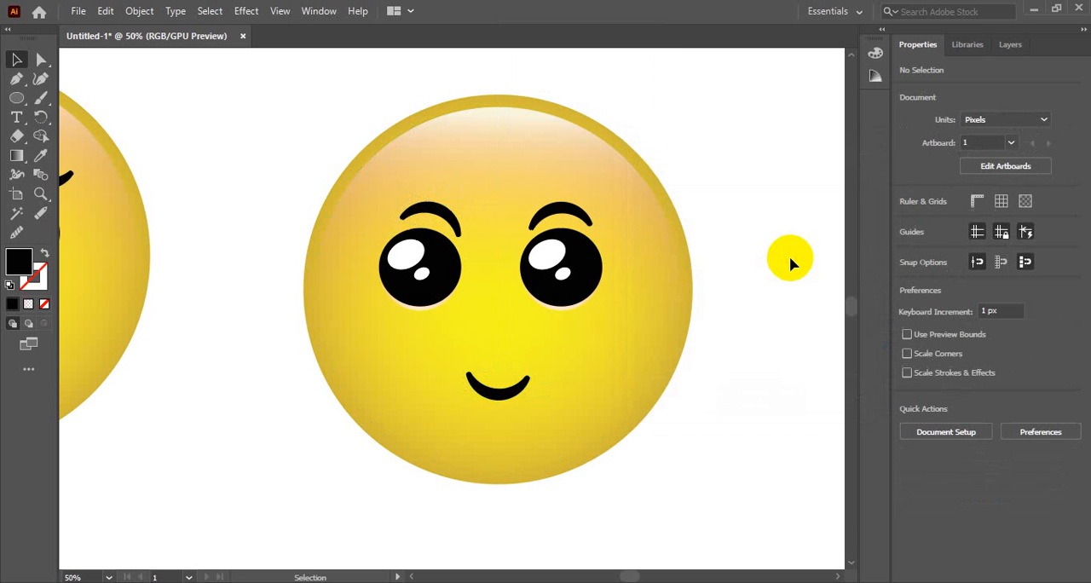
Enlarge the smiling mouth proportionally to about 134 px wide by 59 px high, keeping it centred.
left_click(512, 383)
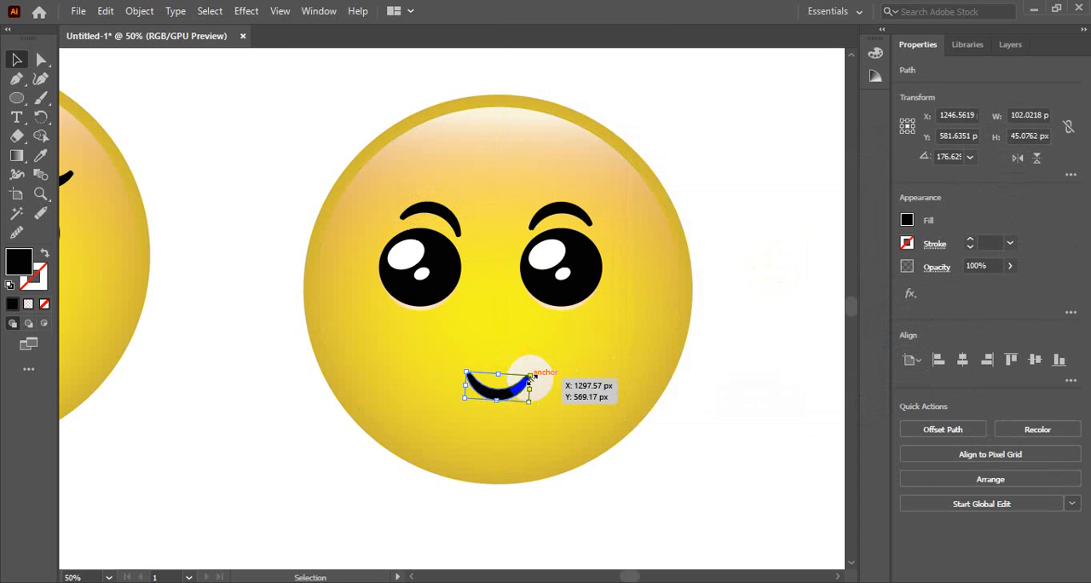
left_click_drag(536, 369, 539, 372)
left_click(770, 285)
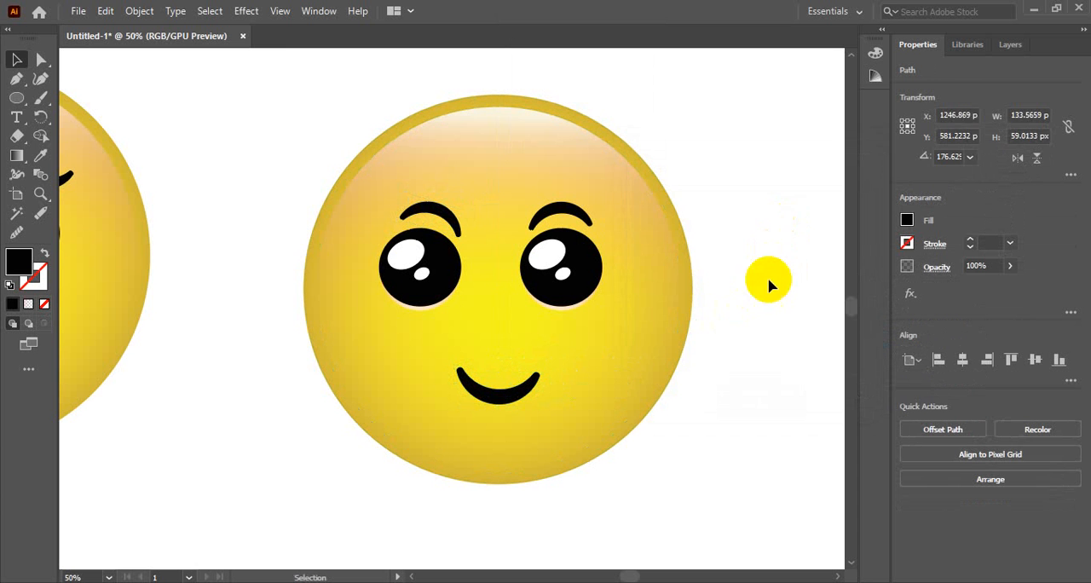
Nudge the smiling emoji's left eyebrow slightly to refine its placement above the eye.
left_click(565, 346, "ctrl+alt")
left_click_drag(499, 341, 670, 311)
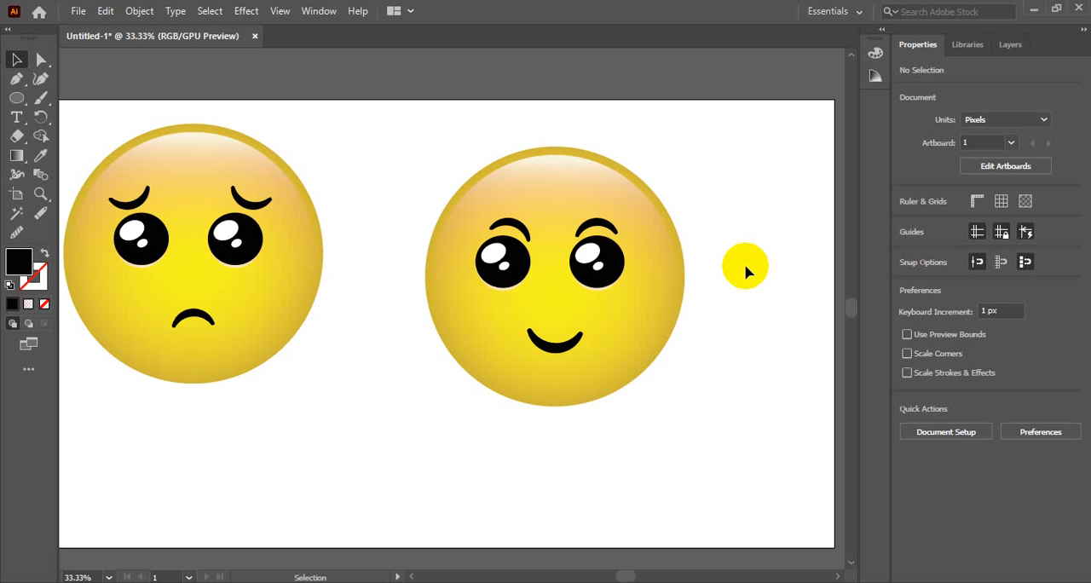
left_click(515, 228)
left_click_drag(518, 232, 521, 237)
left_click(717, 221)
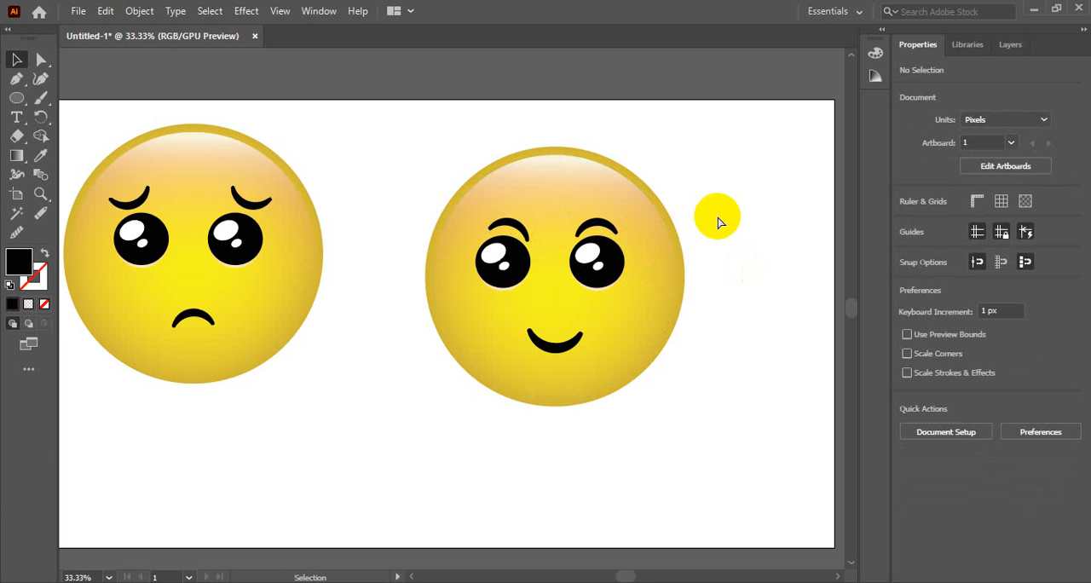
Group all parts of the smiling emoji, and group all parts of the sad emoji separately.
left_click(550, 295, "ctrl+alt")
left_click_drag(472, 345, 567, 325)
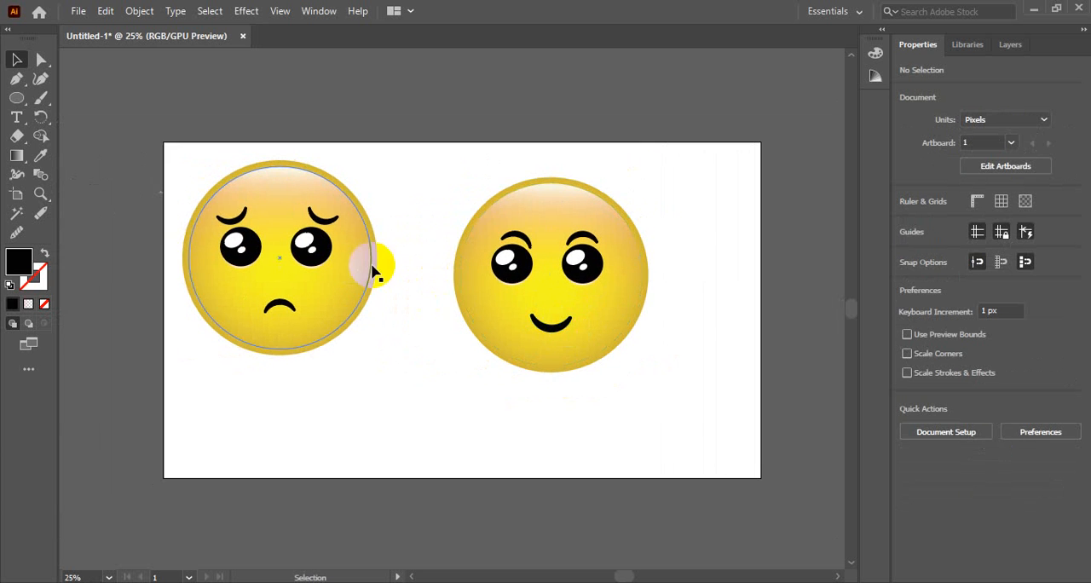
left_click_drag(430, 172, 692, 385)
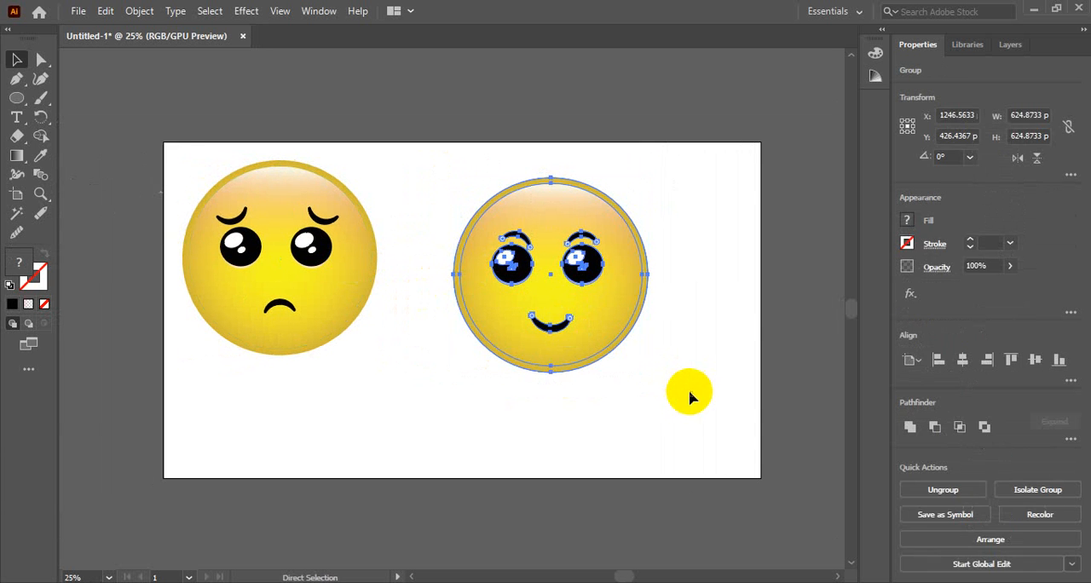
left_click(134, 211)
left_click_drag(181, 160, 383, 367)
Align the two emoji groups by their vertical centres and move them together to near the middle of the artboard.
left_click_drag(509, 399, 220, 196)
left_click(1032, 358)
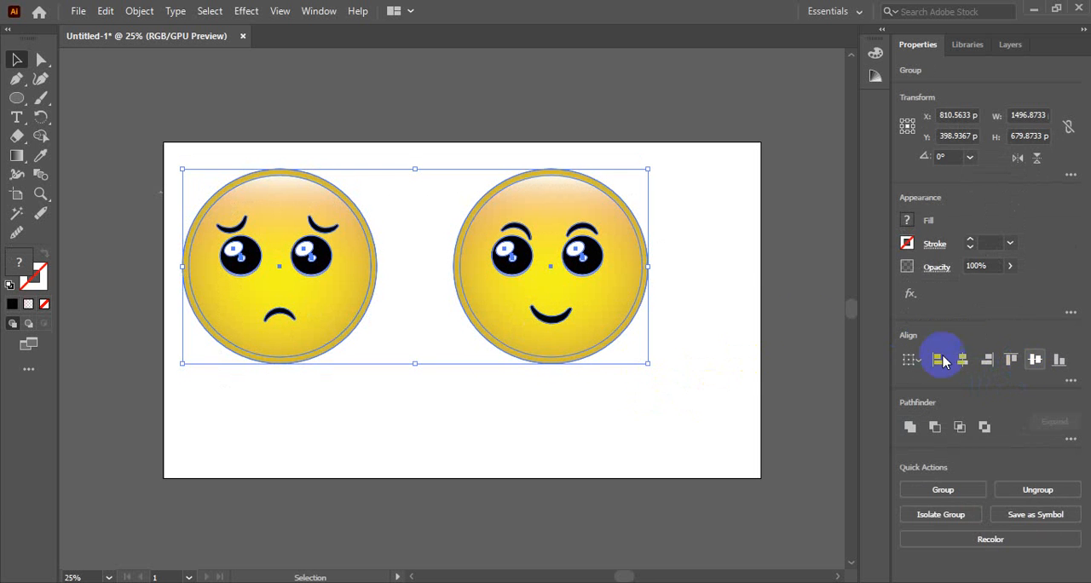
left_click(725, 237)
left_click_drag(182, 160, 662, 344)
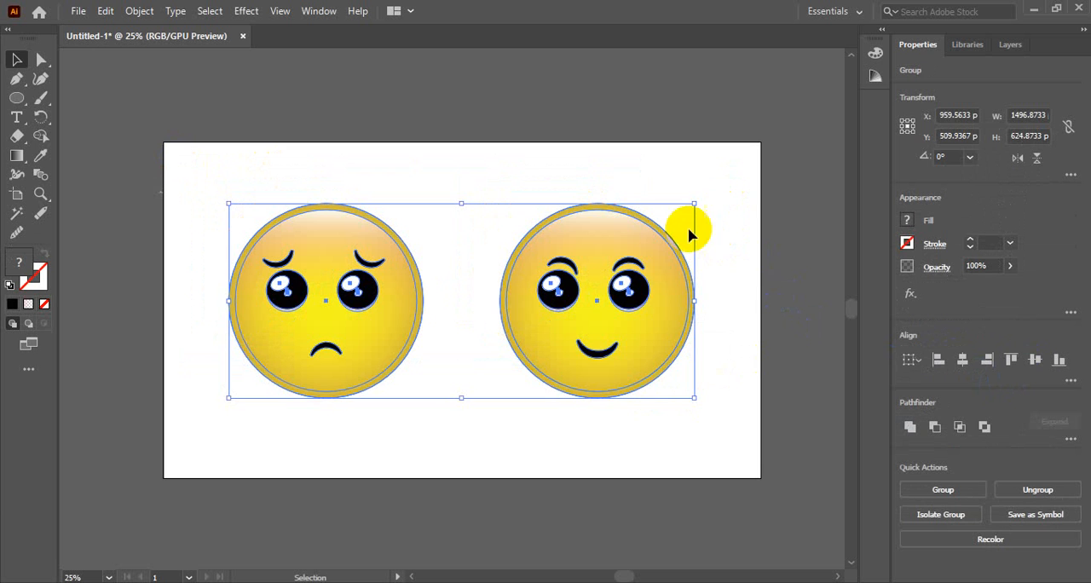
left_click_drag(644, 303, 637, 296)
left_click(697, 163)
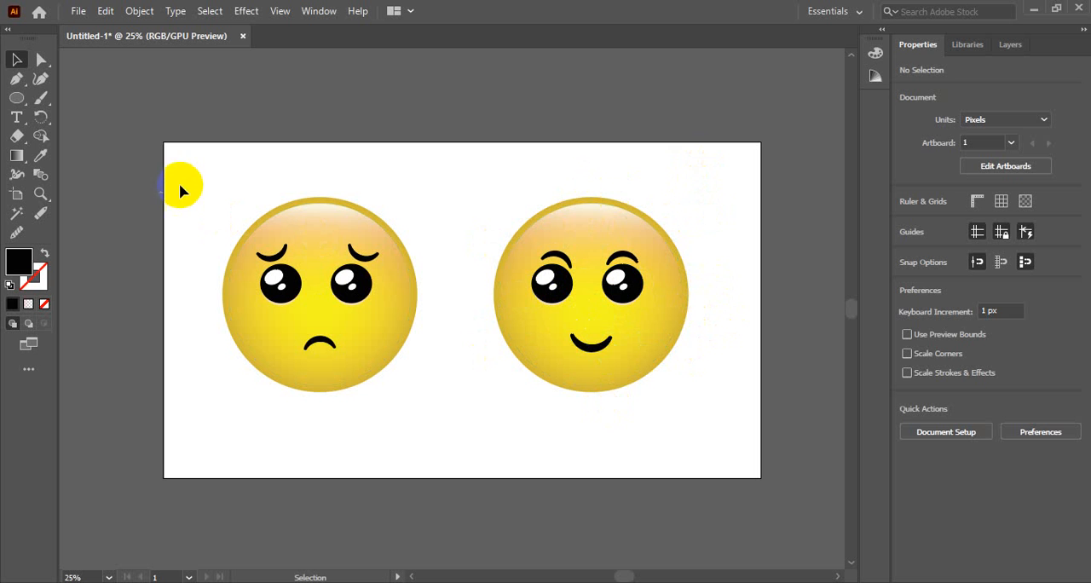
left_click_drag(183, 180, 700, 410)
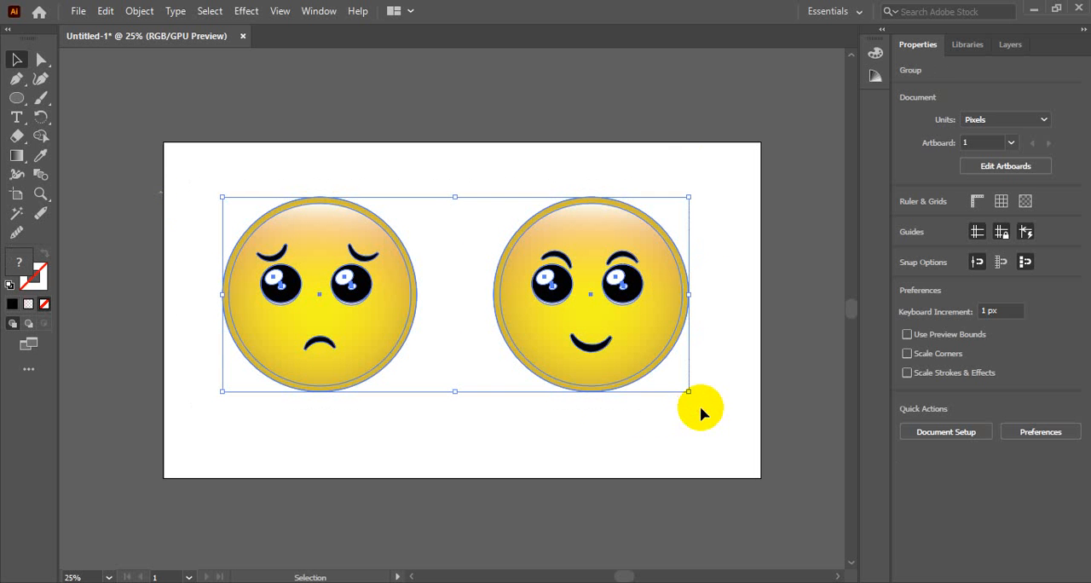
left_click(719, 281)
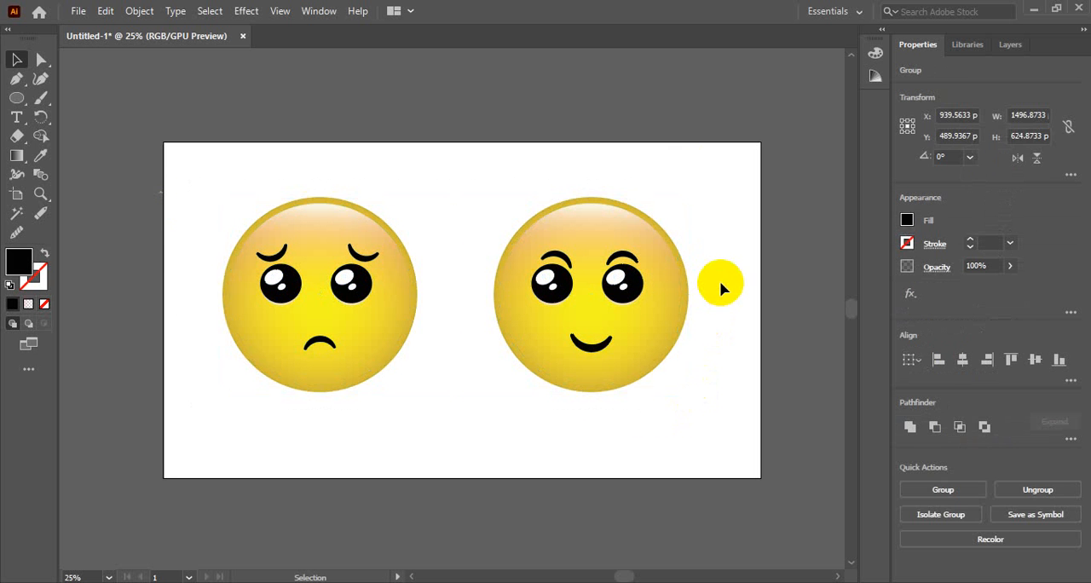
left_click_drag(180, 195, 692, 372)
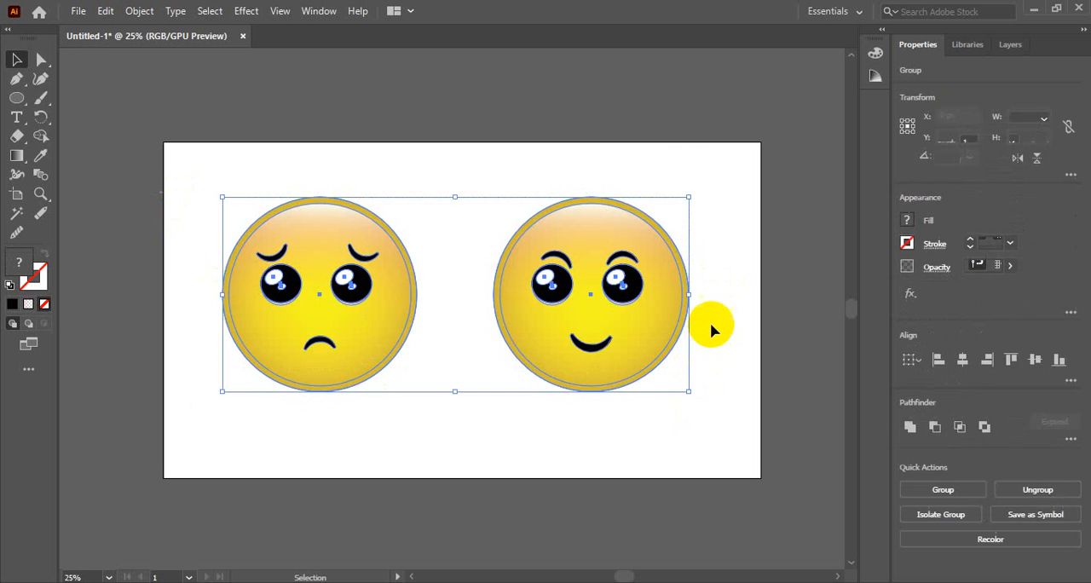
left_click(718, 237)
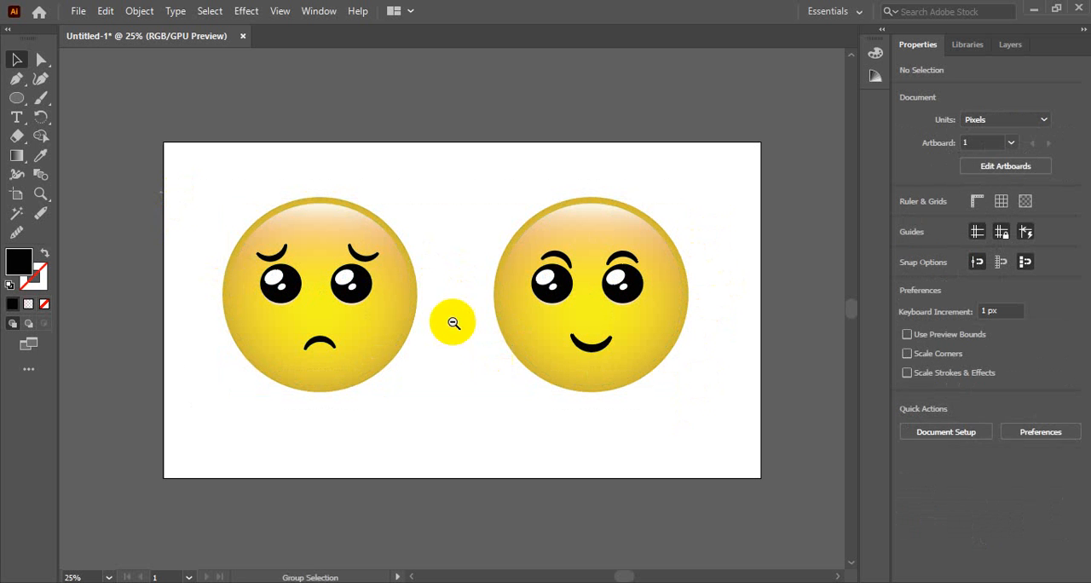
Shrink the emoji pair to about 575 px wide by 240 px high and duplicate it into two rows of four emojis.
left_click(452, 322, "ctrl+alt")
left_click(451, 285, "ctrl+alt")
left_click_drag(560, 261, 326, 189)
left_click_drag(569, 255, 512, 187)
left_click_drag(532, 190, 540, 232)
left_click(323, 190)
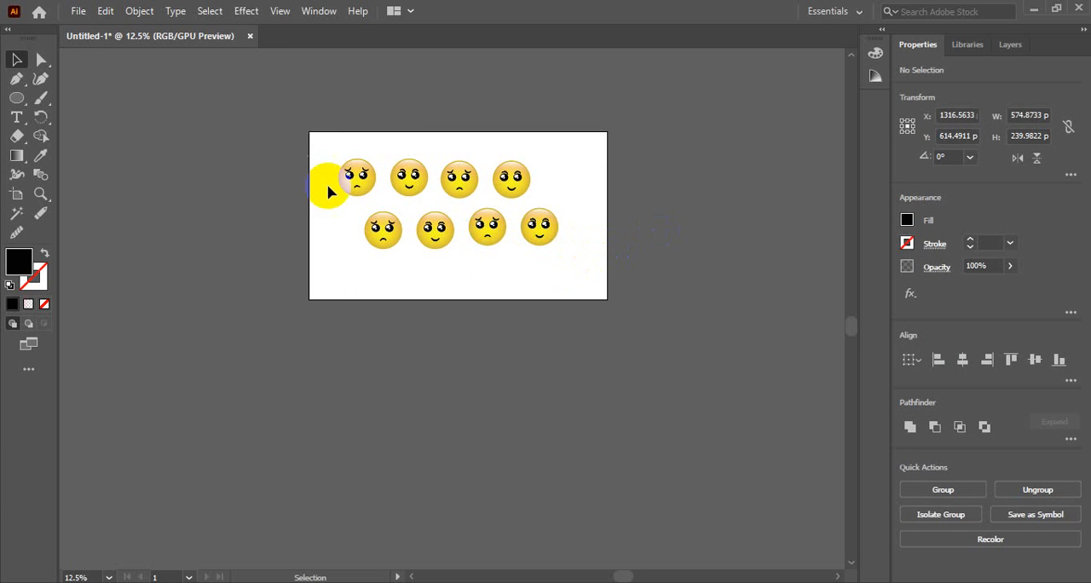
left_click_drag(315, 147, 588, 256)
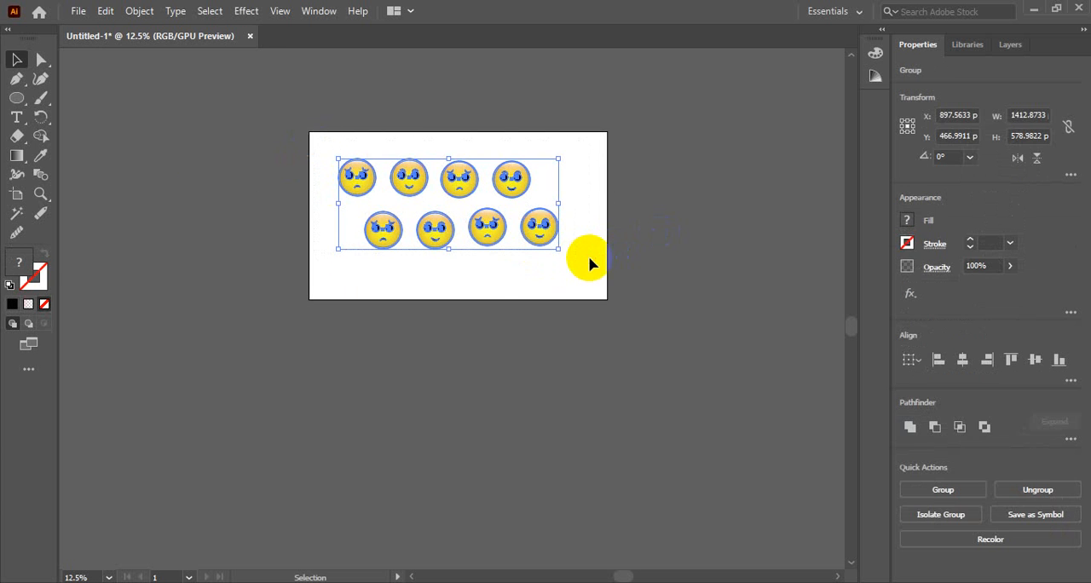
left_click(640, 251)
left_click_drag(322, 136, 603, 251)
left_click(568, 269)
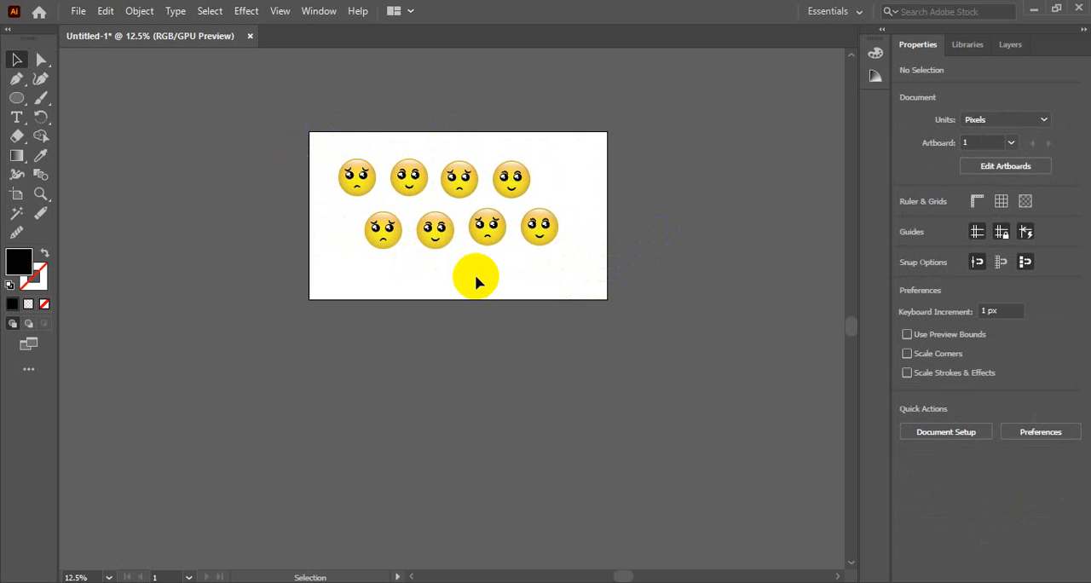
Undo the emoji duplications and enlarge the remaining pair to about 1483 px wide by 619 px high on the artboard.
key("ctrl+space")
left_click(475, 275, "ctrl")
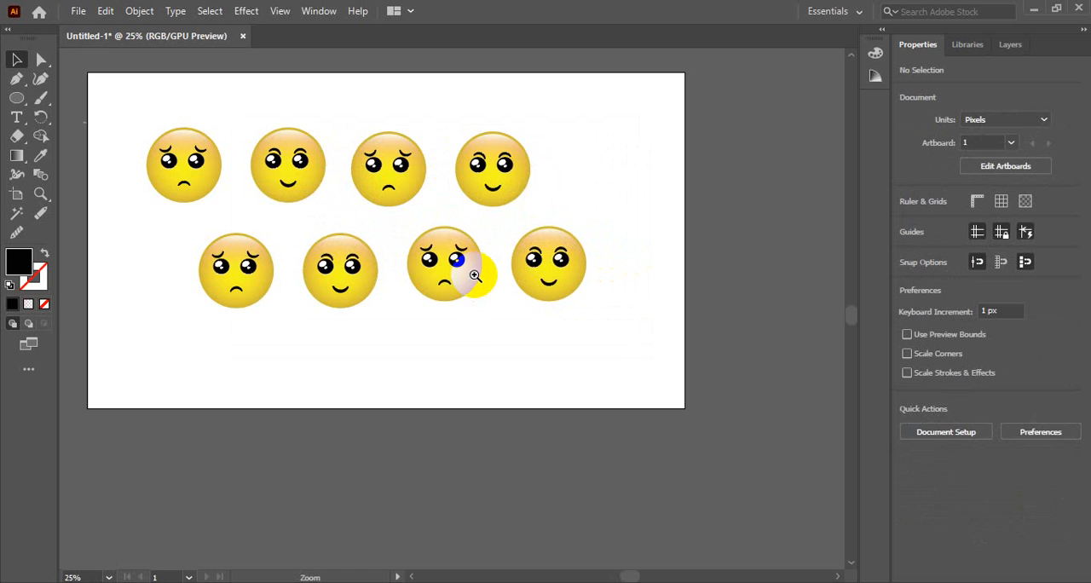
key("ctrl+z")
key("ctrl+z")
key("ctrl+z")
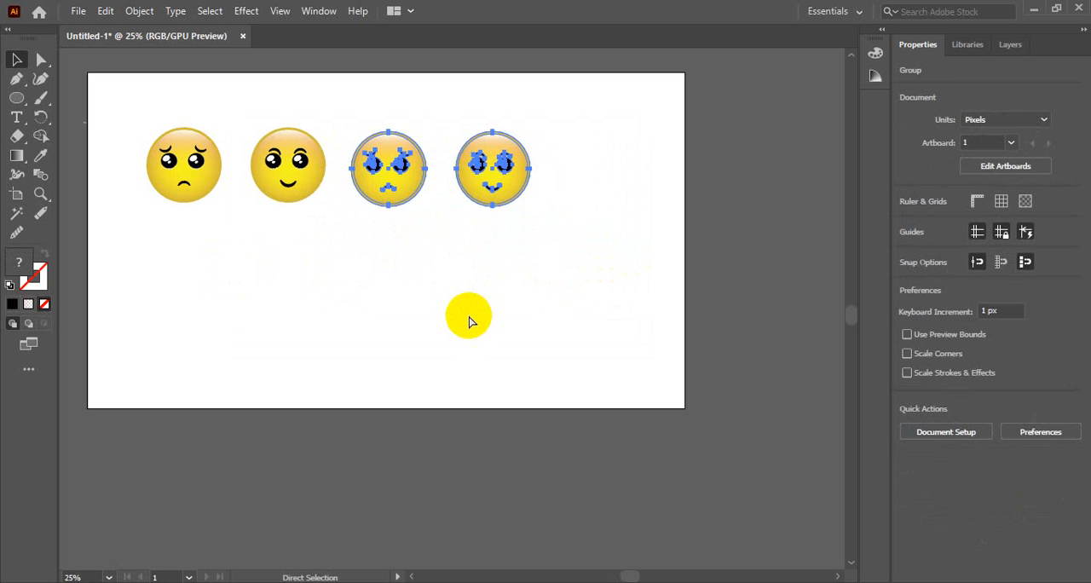
left_click_drag(326, 201, 608, 320)
left_click(735, 265)
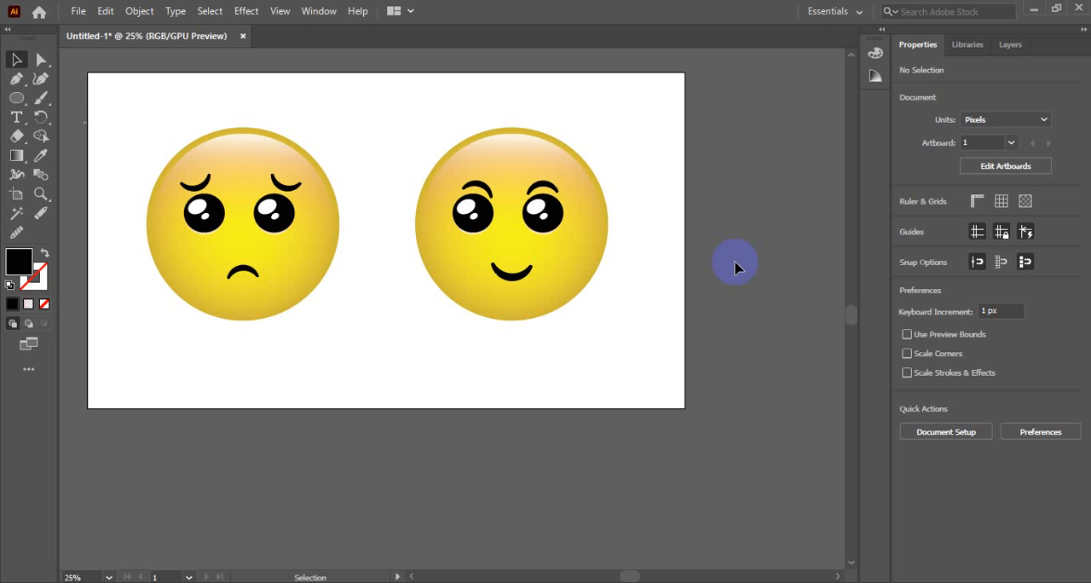
left_click_drag(614, 377, 162, 191)
left_click(501, 373)
Clear all notifications in the Windows notification centre and return to the Illustrator artwork.
left_click(1065, 581)
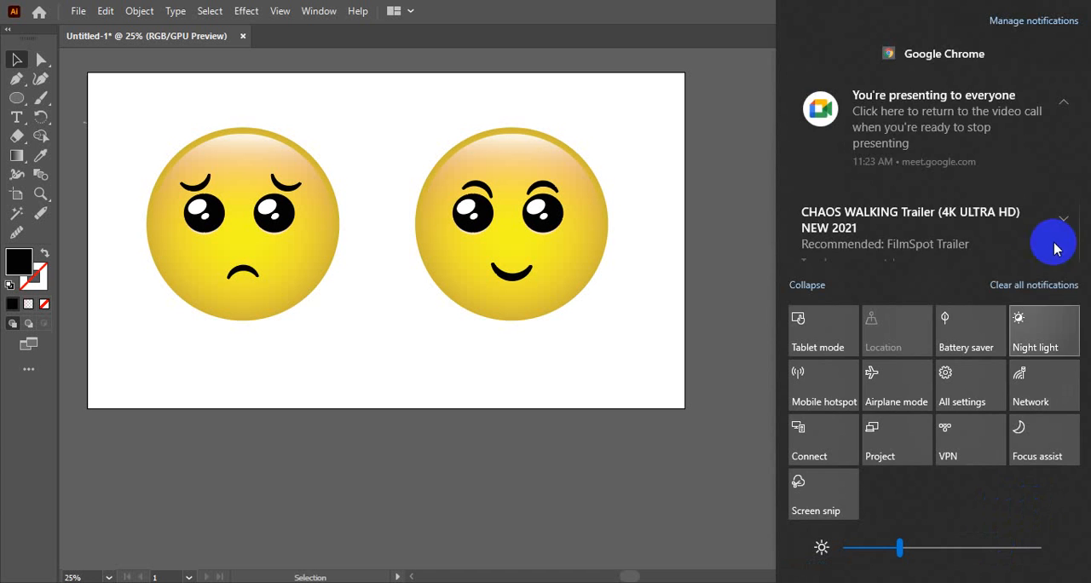
left_click(1005, 285)
left_click(746, 582)
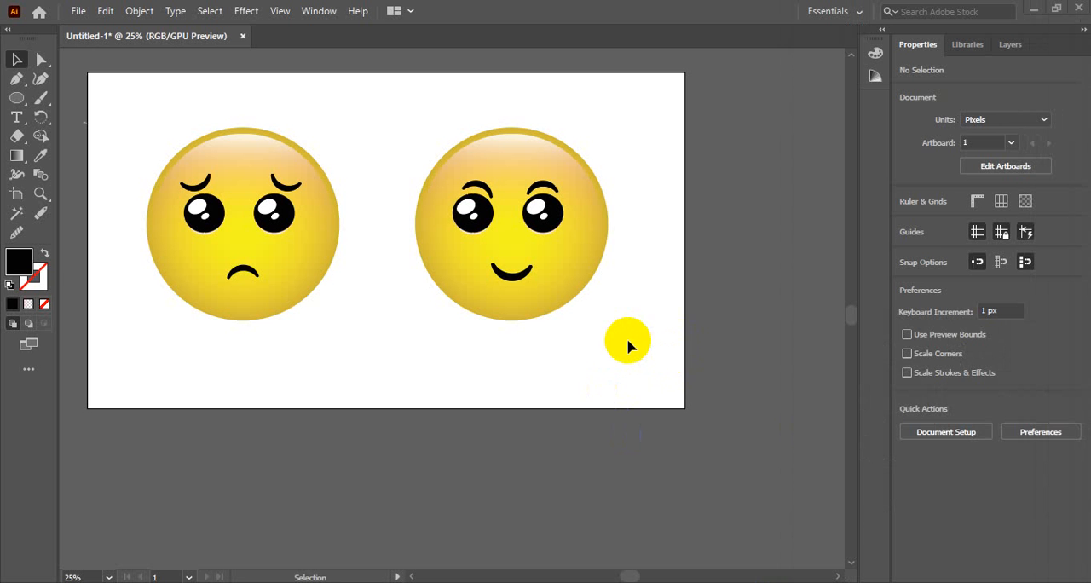
Select both emoji groups and activate the Direct Selection tool to examine the anchor points of their shapes.
left_click(632, 406)
left_click(649, 364)
left_click_drag(126, 98, 615, 333)
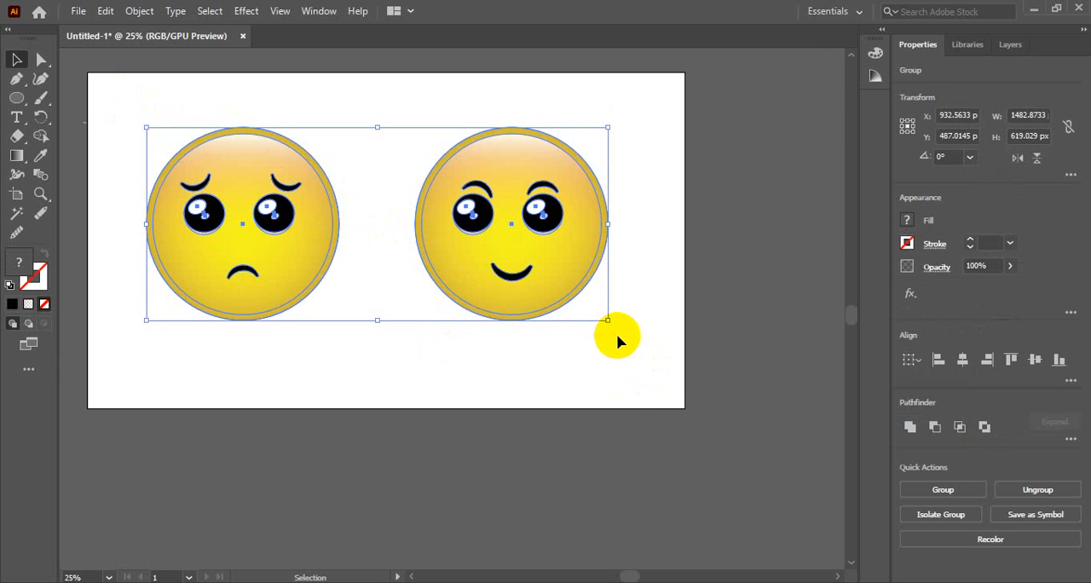
key("a")
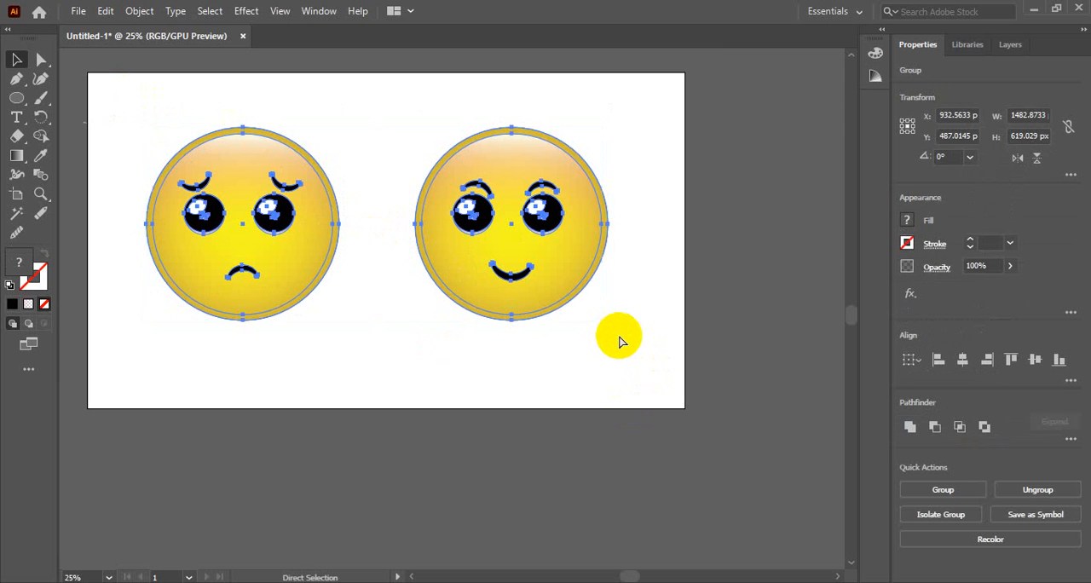